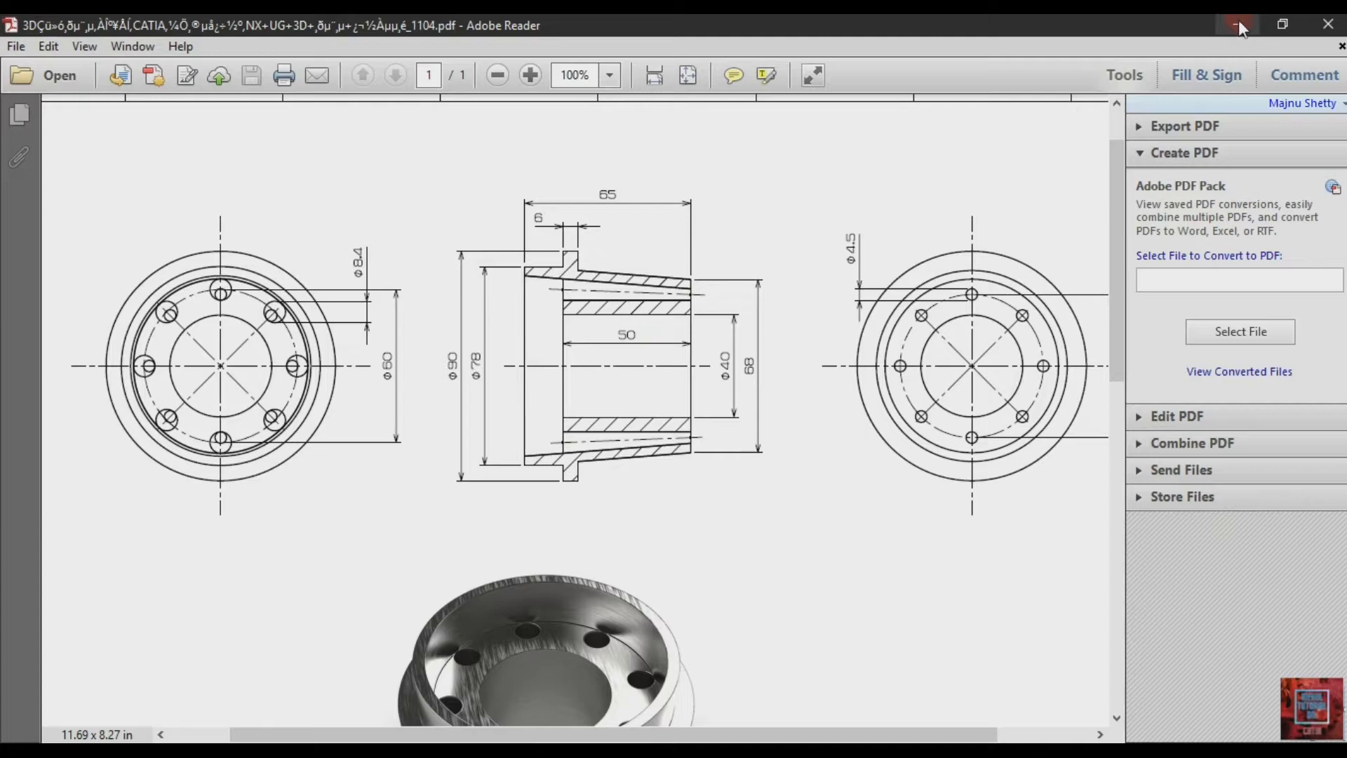
Step: Switch to CATIA V5 and create a new Part Design part named Part1 with hybrid design enabled
{"action": "left_click", "coordinate": [420, 753]}
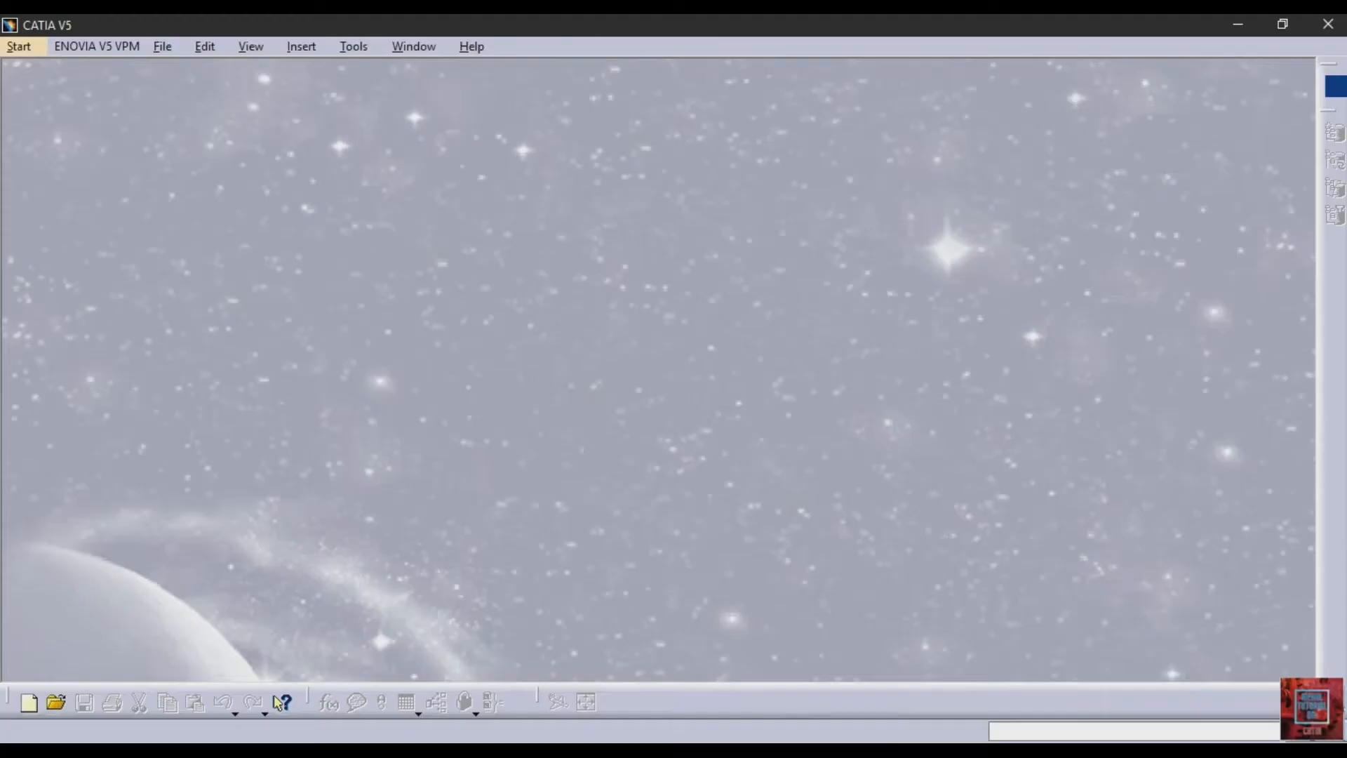
{"action": "left_click", "coordinate": [19, 46]}
{"action": "mouse_move", "coordinate": [84, 97]}
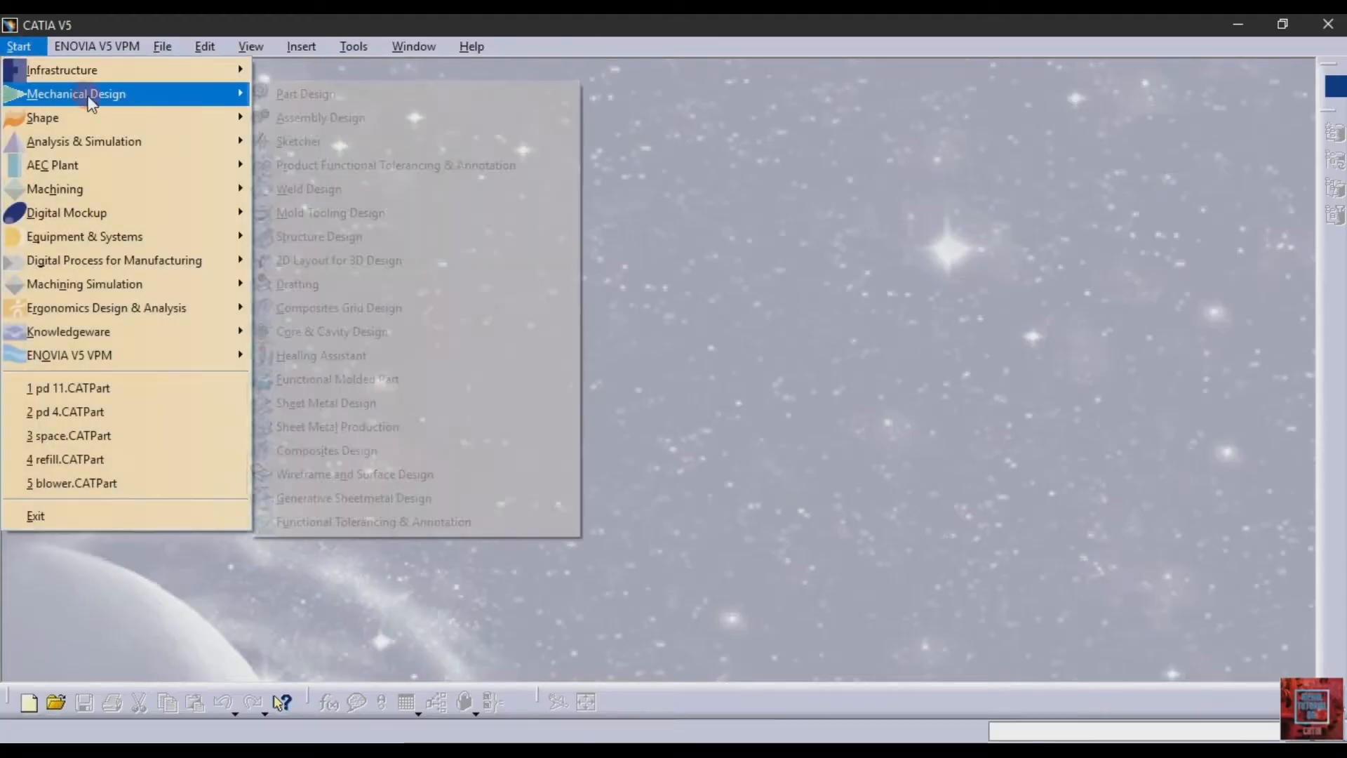
{"action": "left_click", "coordinate": [302, 93]}
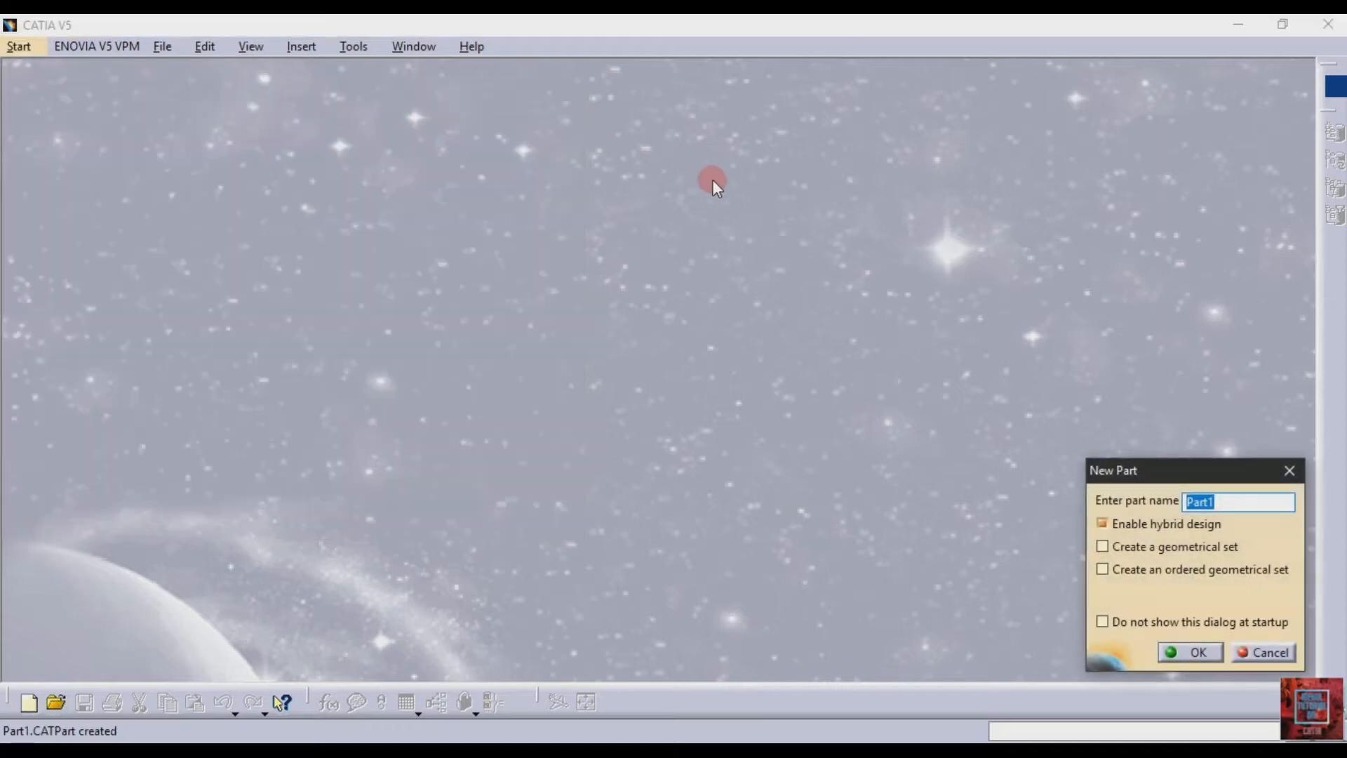
{"action": "left_click", "coordinate": [1184, 652]}
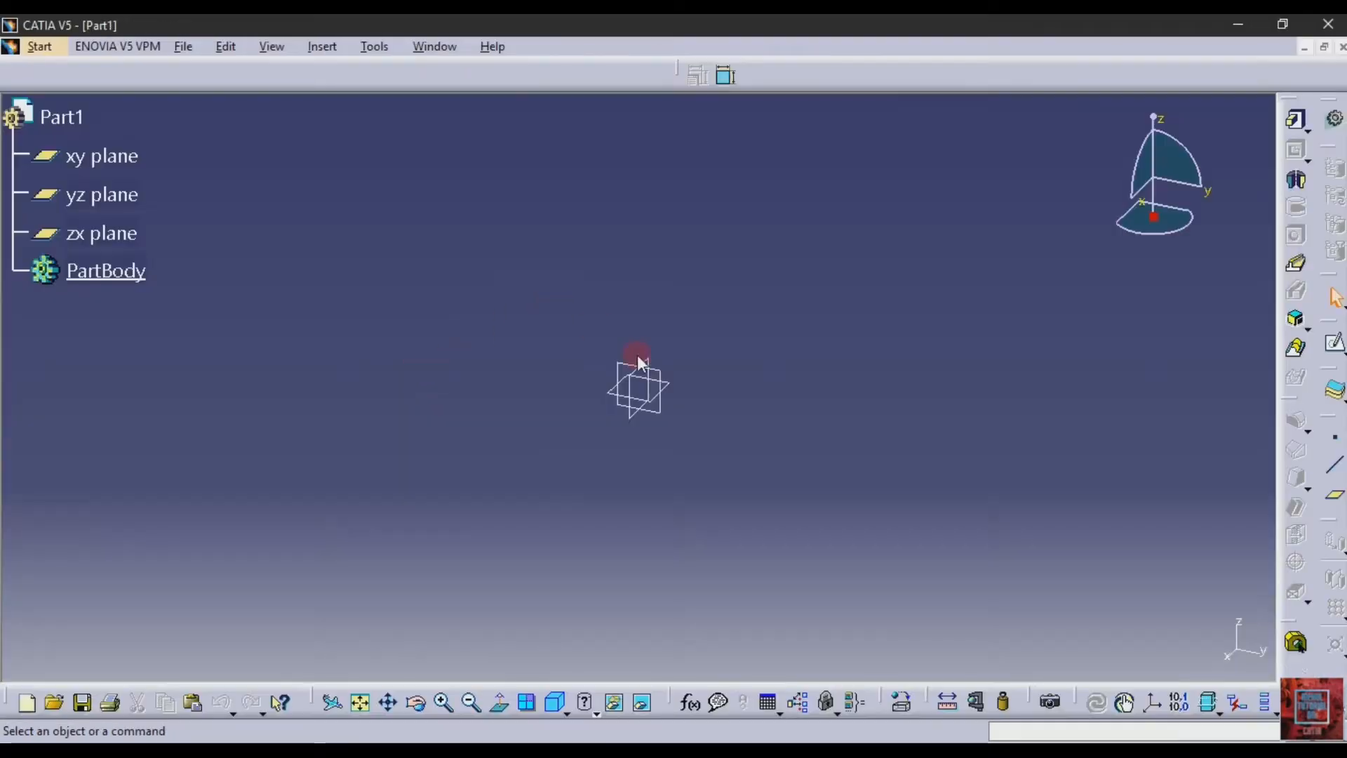
Step: Open a sketch on the yz plane and draw a horizontal axis about 167 mm long along H through the origin
{"action": "left_click", "coordinate": [670, 376]}
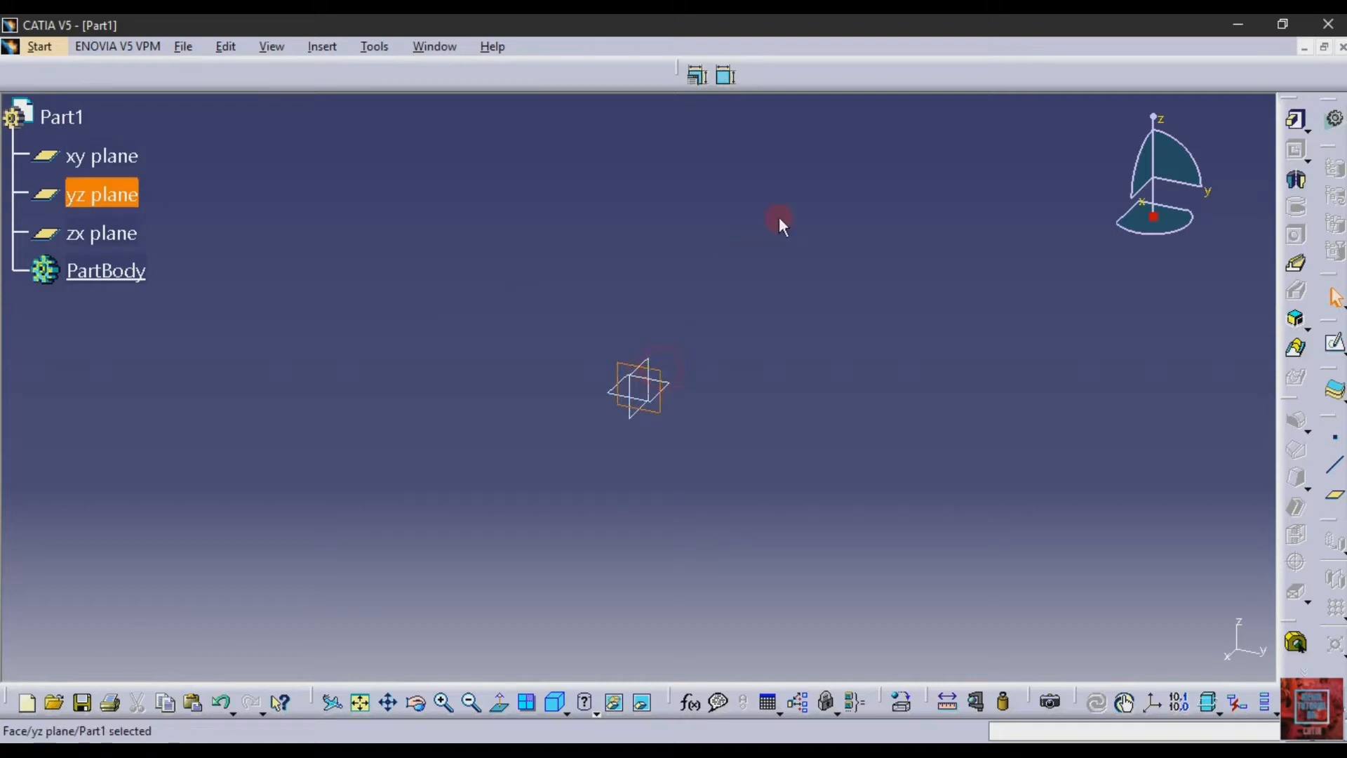
{"action": "left_click", "coordinate": [1335, 342]}
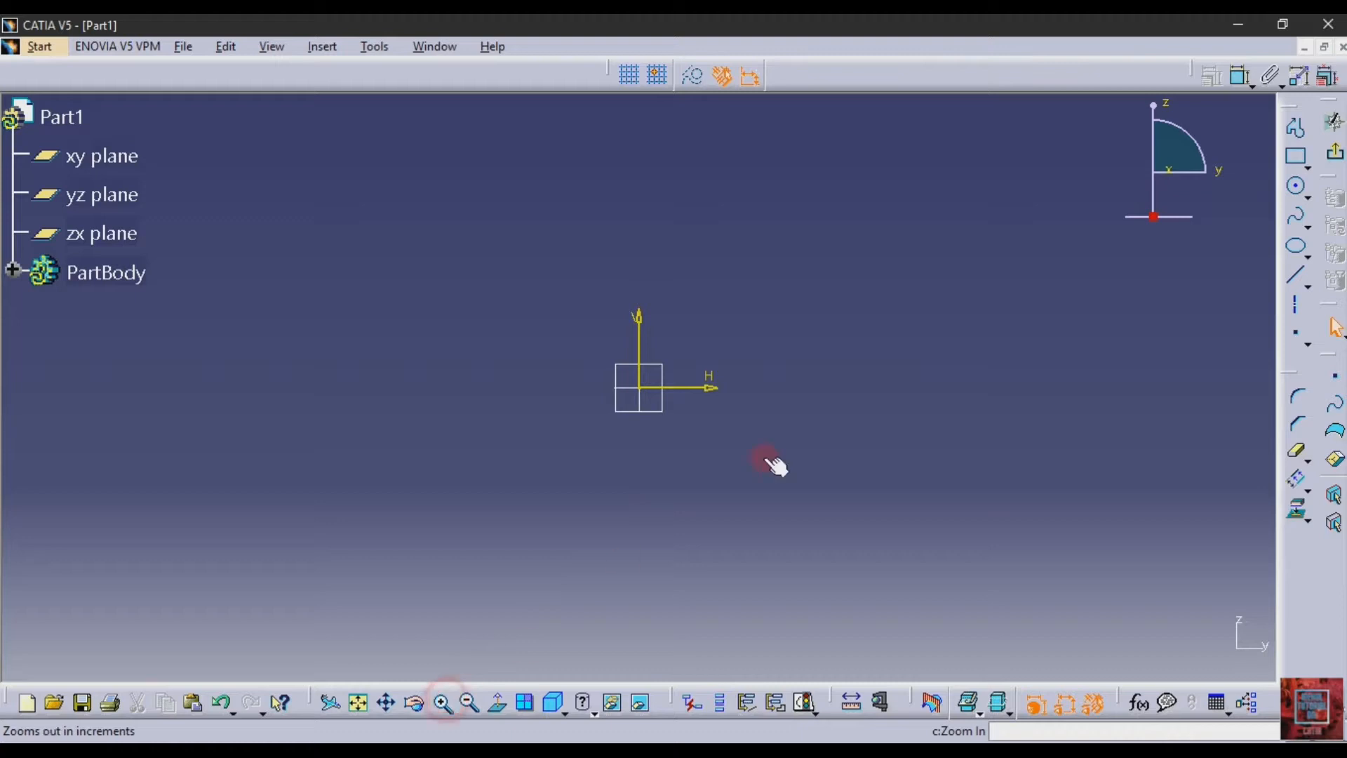
{"action": "left_click", "coordinate": [1297, 304]}
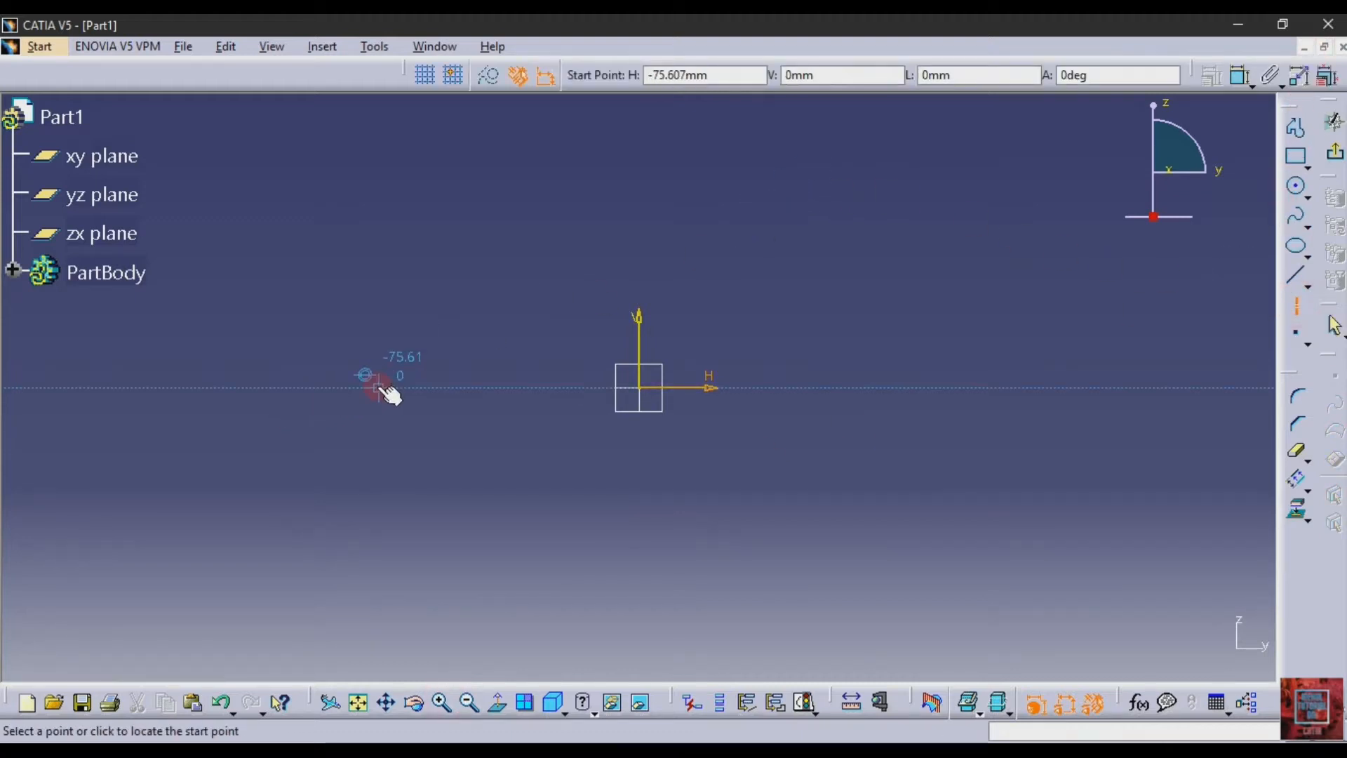
{"action": "left_click", "coordinate": [379, 388]}
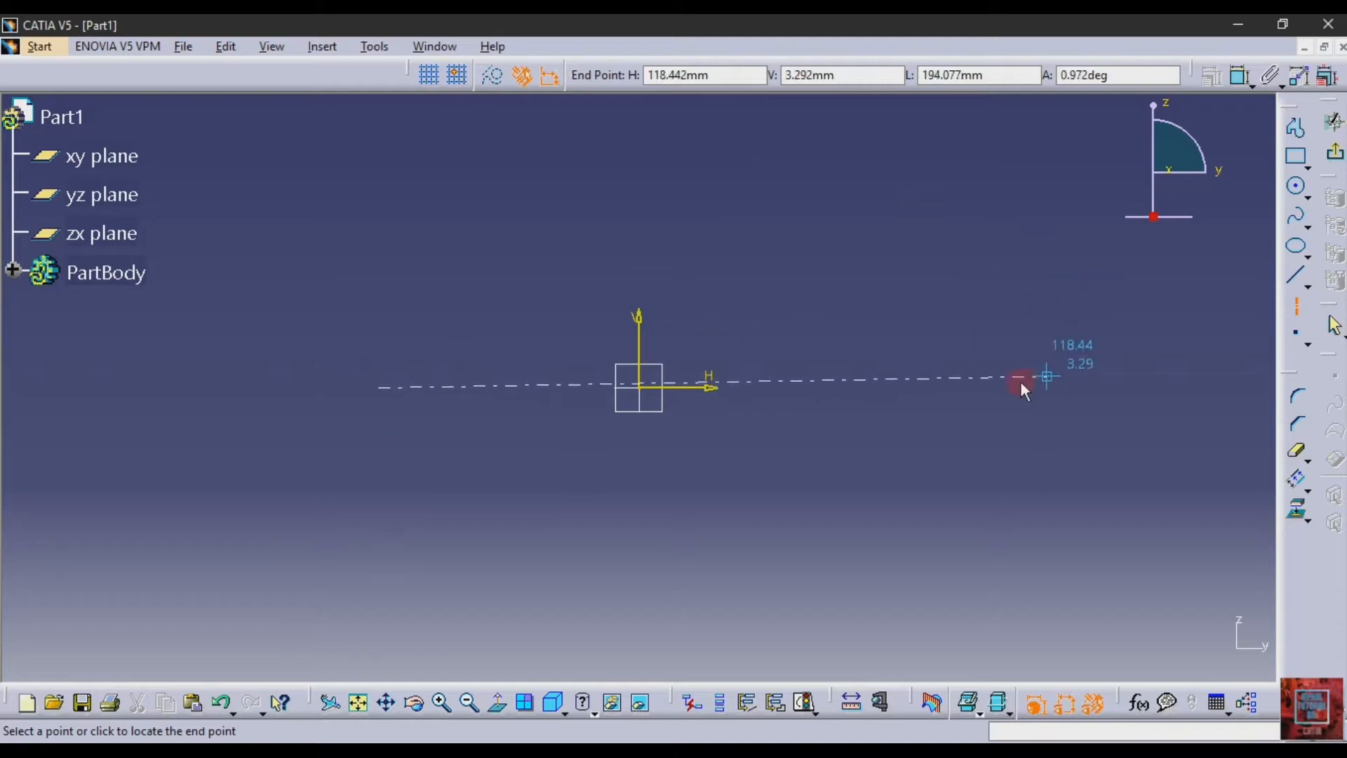
{"action": "left_click", "coordinate": [954, 388]}
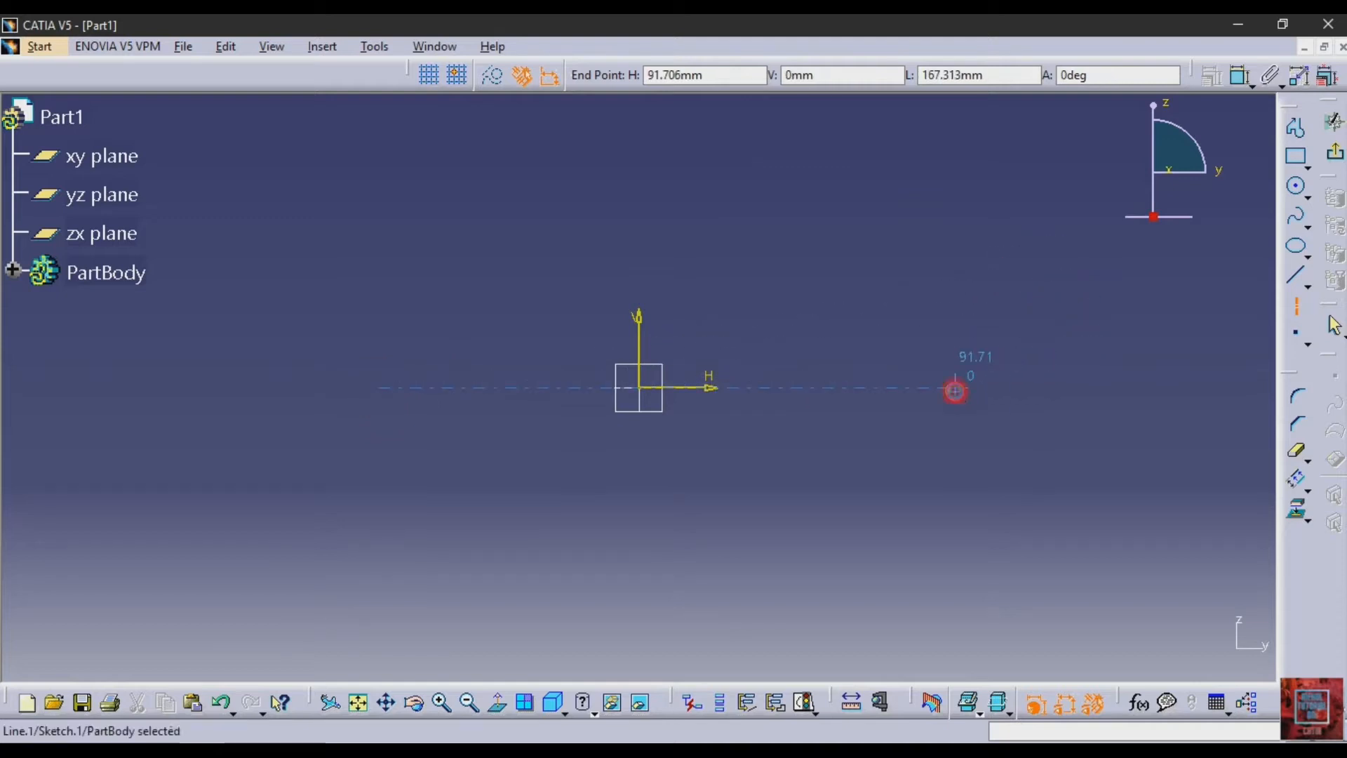
{"action": "left_click", "coordinate": [1295, 304]}
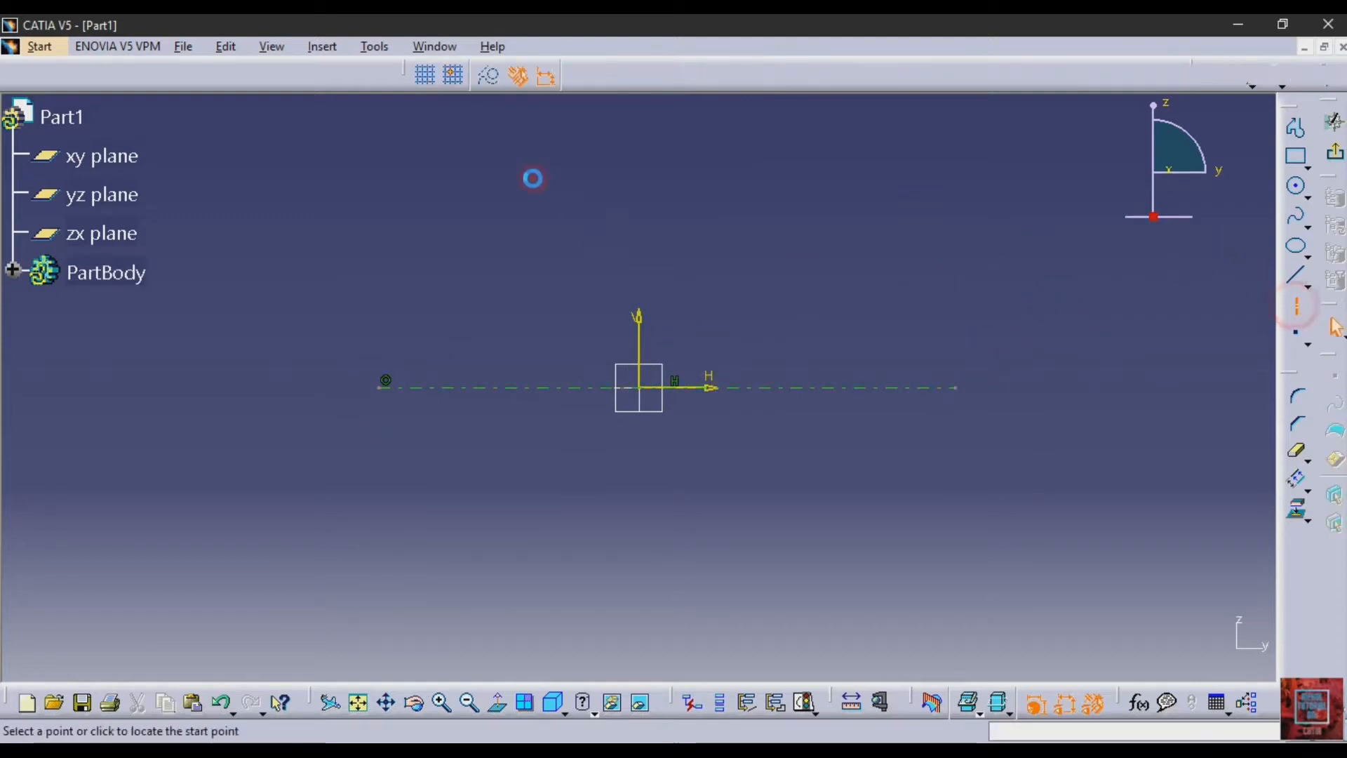
{"action": "left_click", "coordinate": [635, 127]}
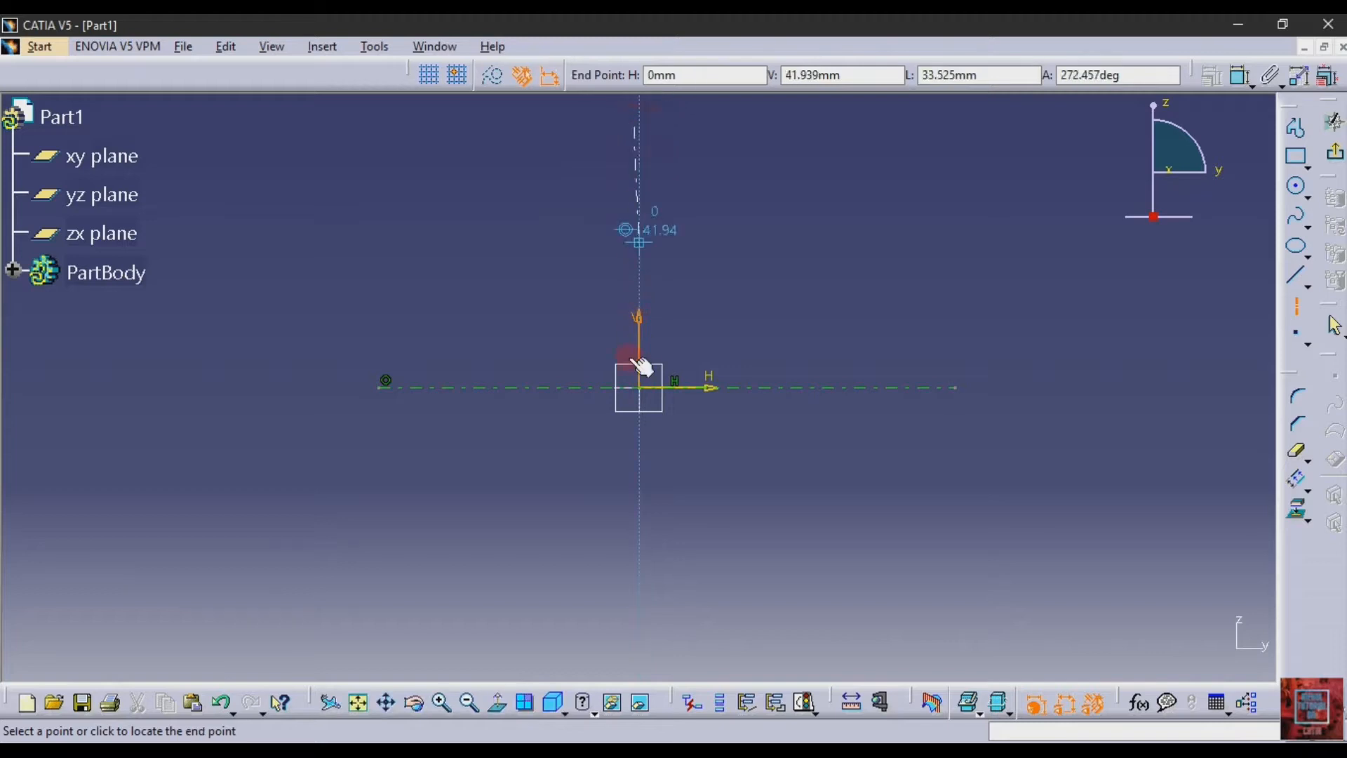
{"action": "left_click", "coordinate": [635, 556]}
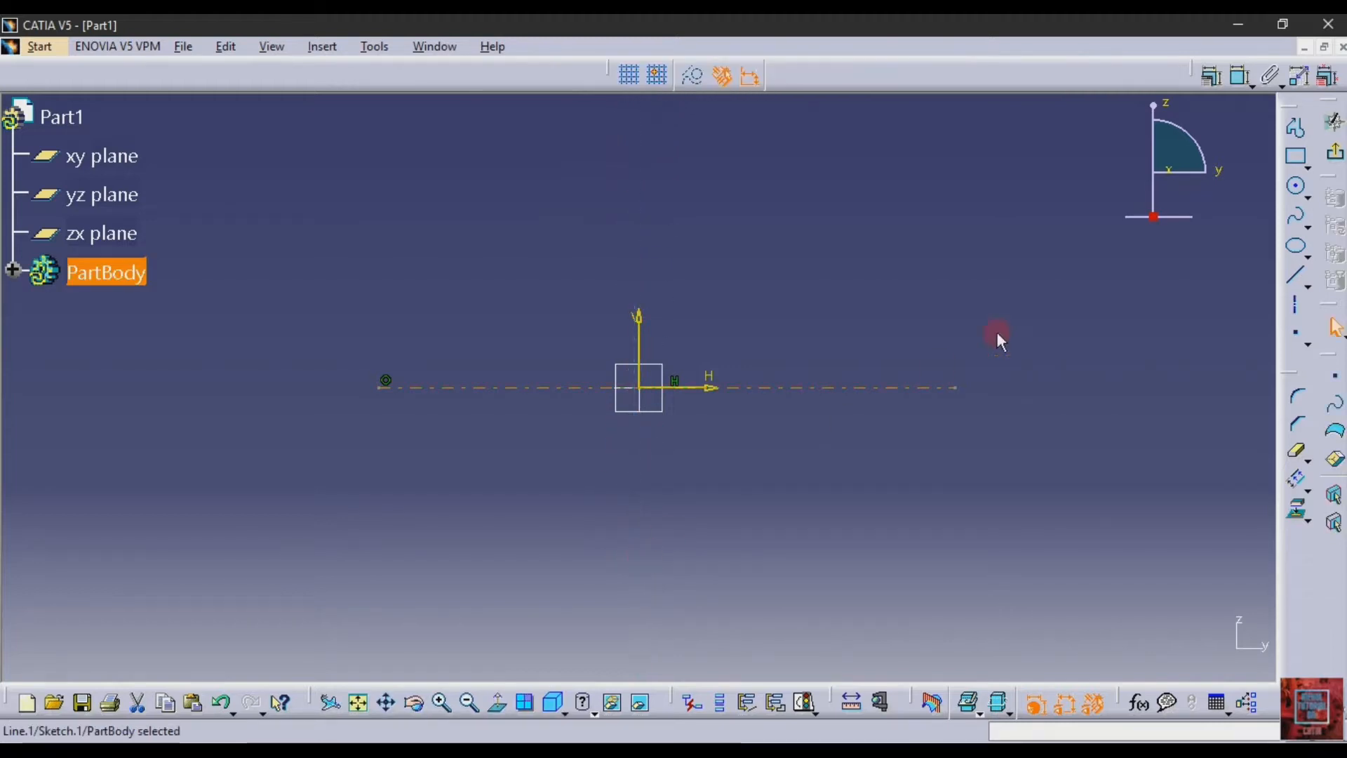
Step: Draw a vertical axis along V through the origin, extending above and below the horizontal axis
{"action": "left_click", "coordinate": [1296, 305]}
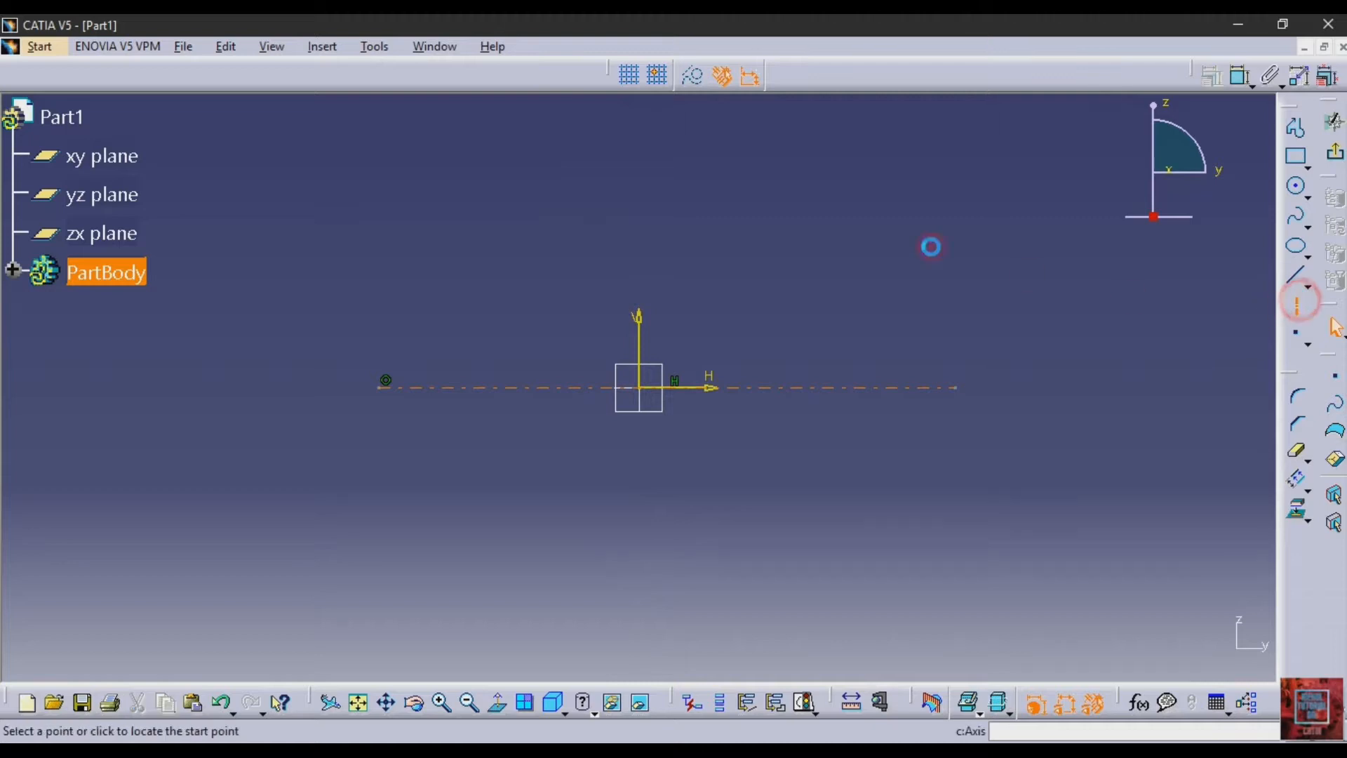
{"action": "left_click", "coordinate": [638, 146]}
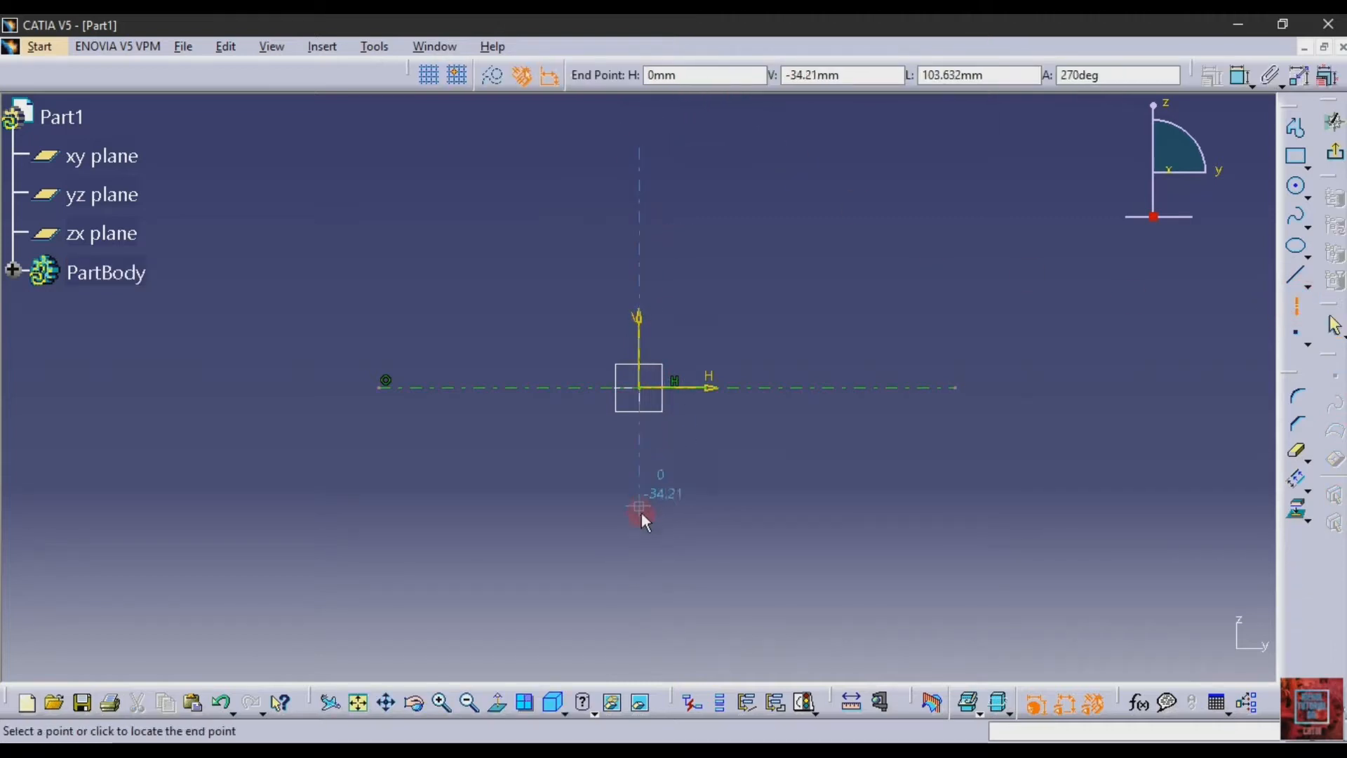
{"action": "left_click", "coordinate": [640, 537]}
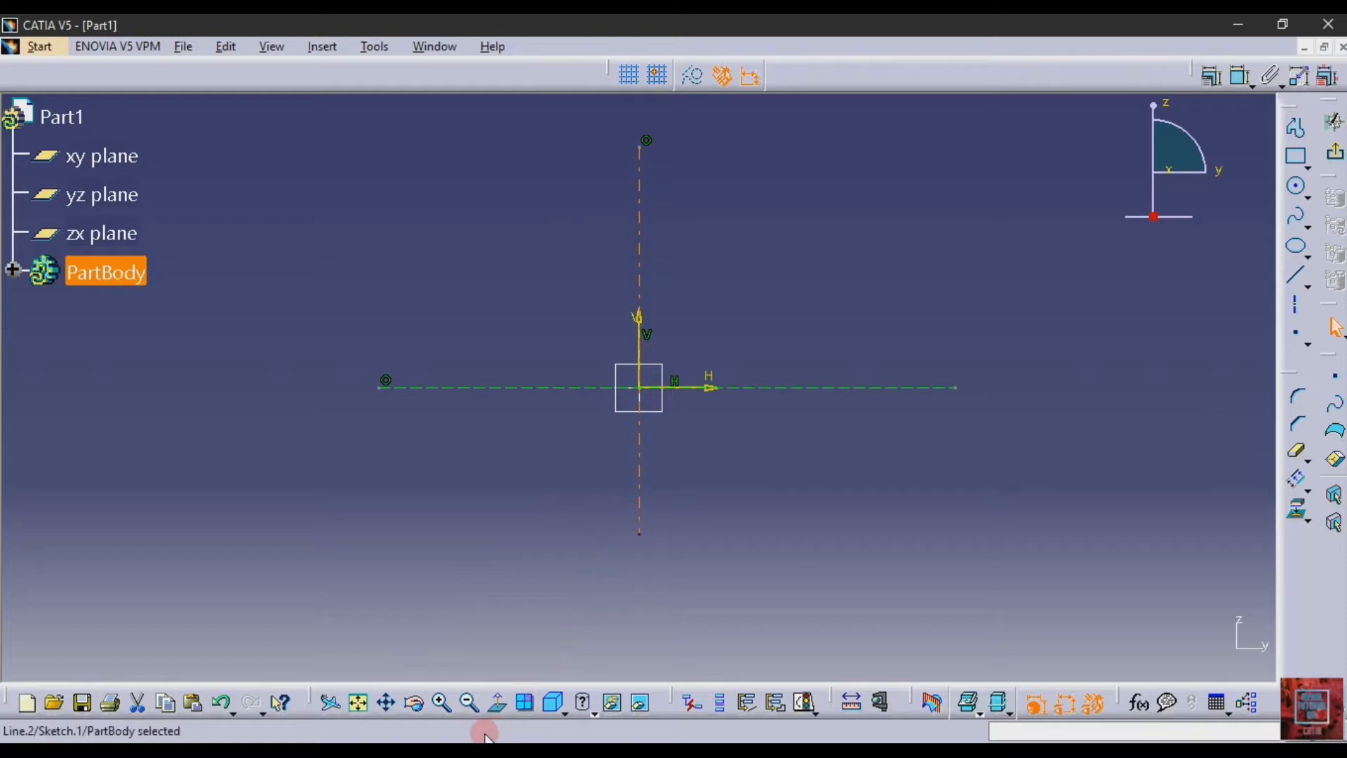
Step: After checking the PDF drawing in Adobe Reader, draw a vertical axis line about 26 mm up from the horizontal axis, about 31 mm right of the origin
{"action": "left_click", "coordinate": [537, 742]}
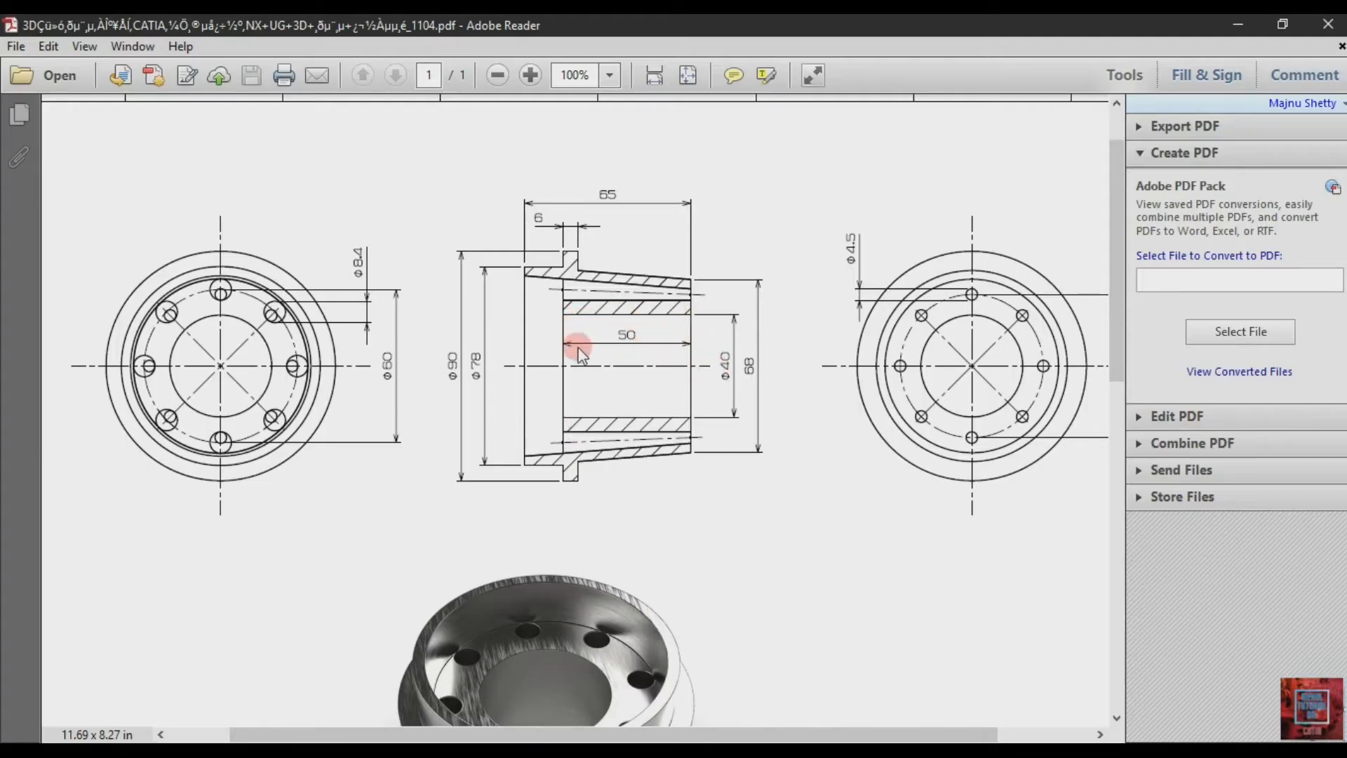
{"action": "left_click", "coordinate": [538, 735]}
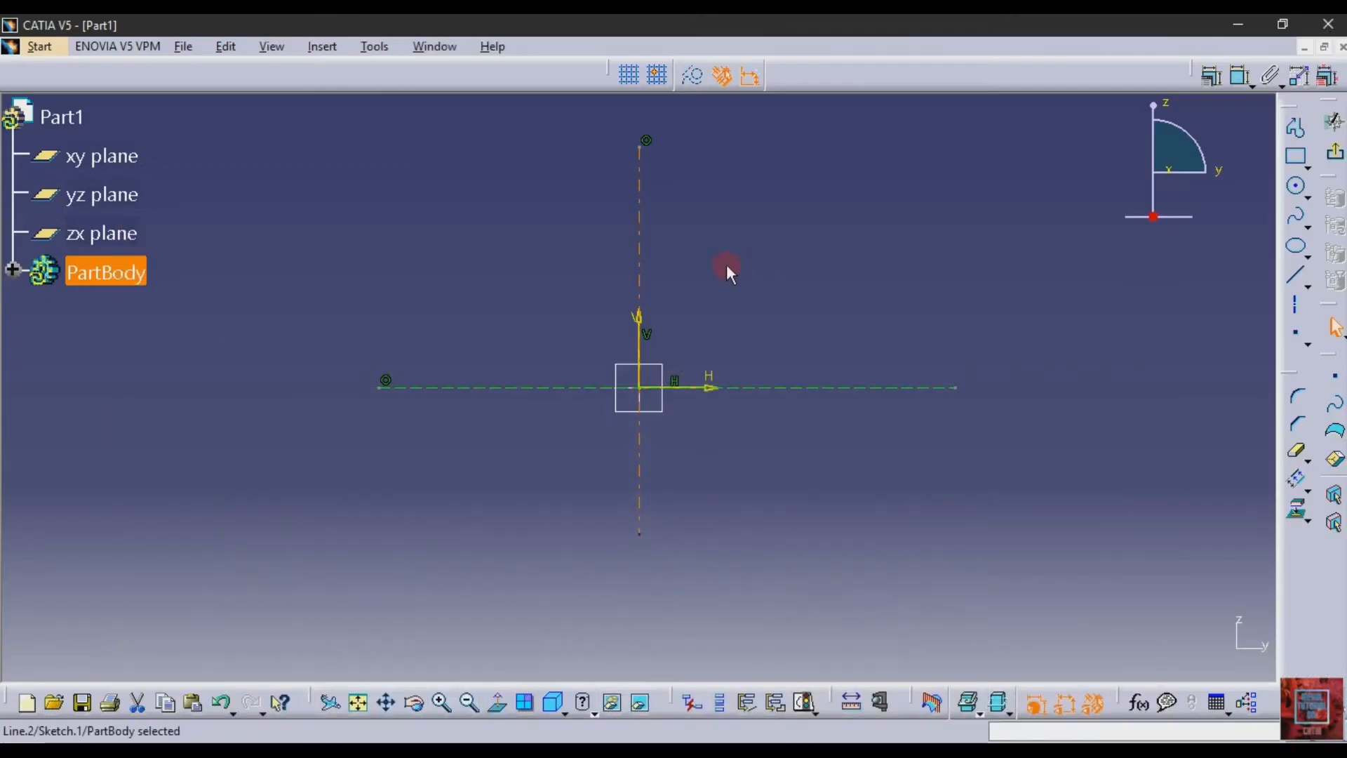
{"action": "left_click", "coordinate": [1289, 307]}
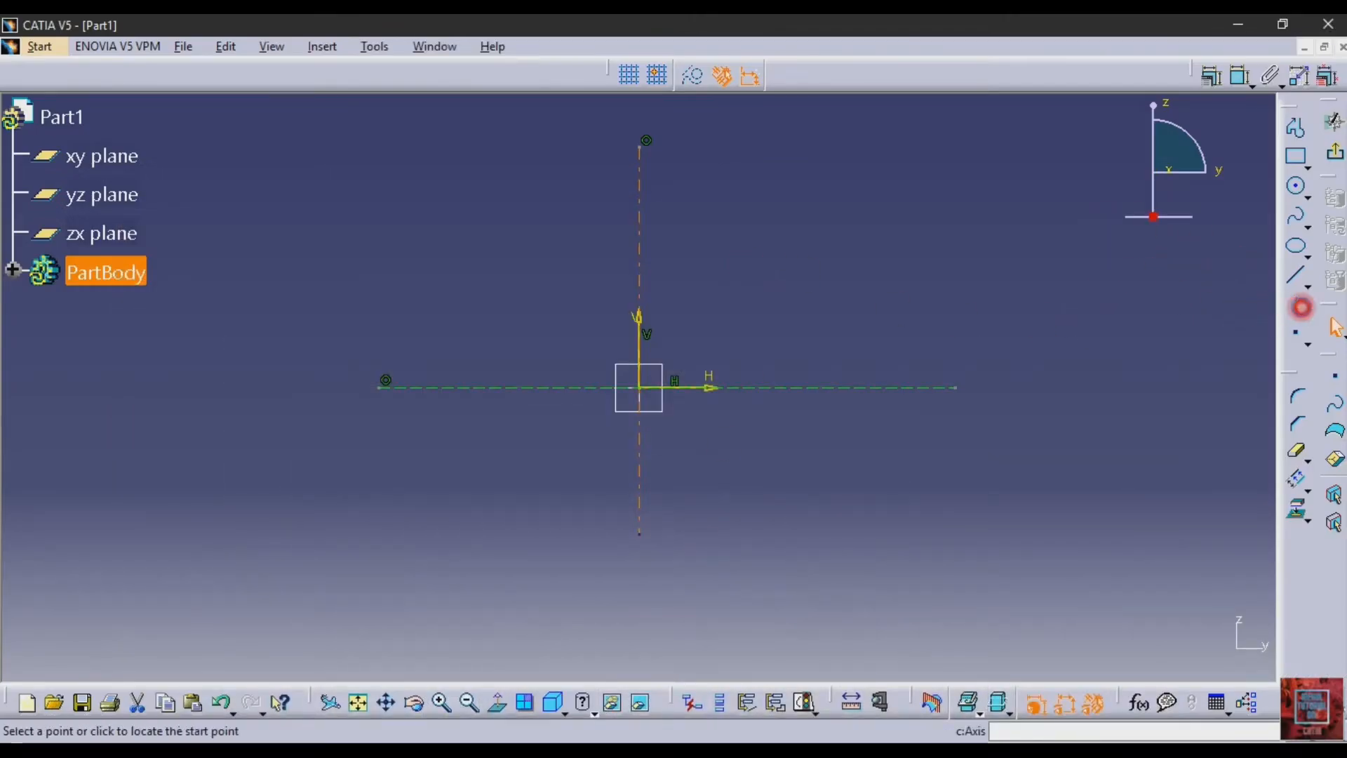
{"action": "left_click", "coordinate": [746, 387]}
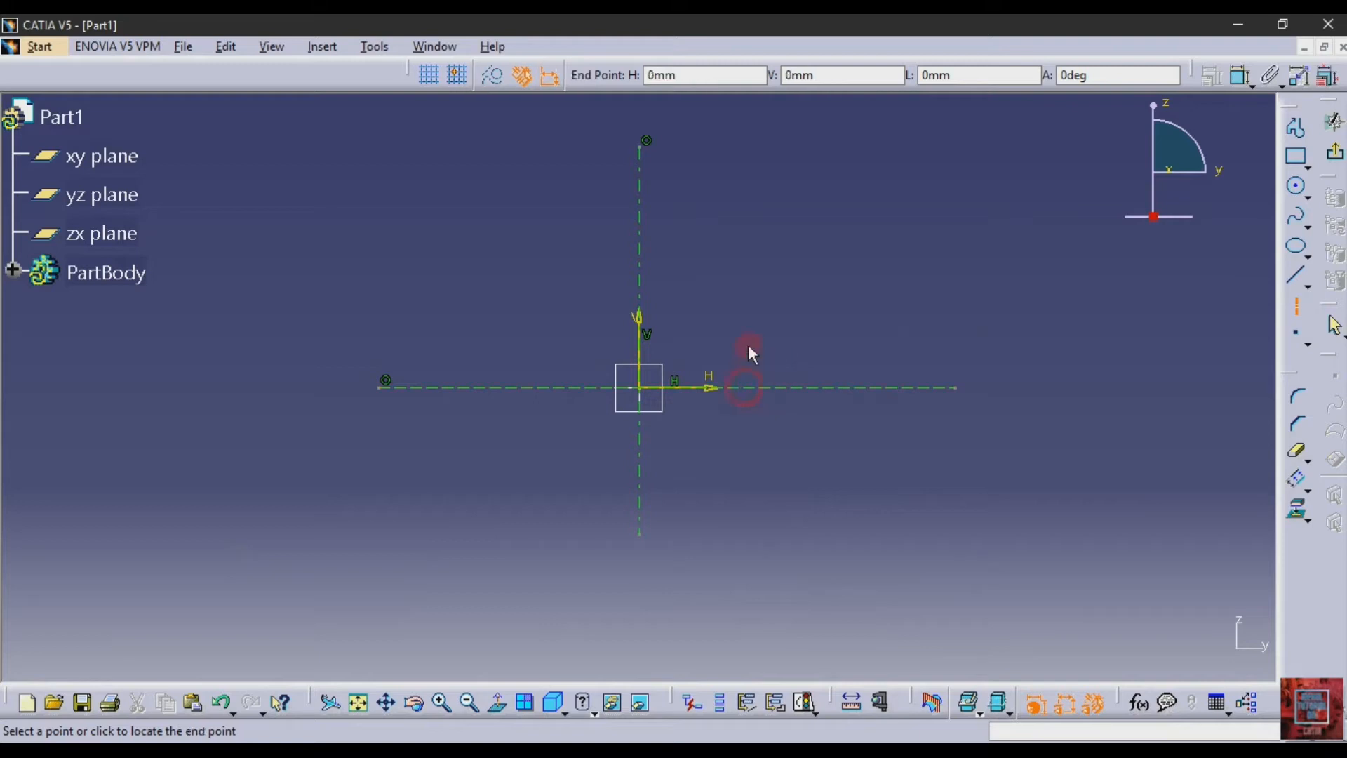
{"action": "left_click", "coordinate": [746, 300]}
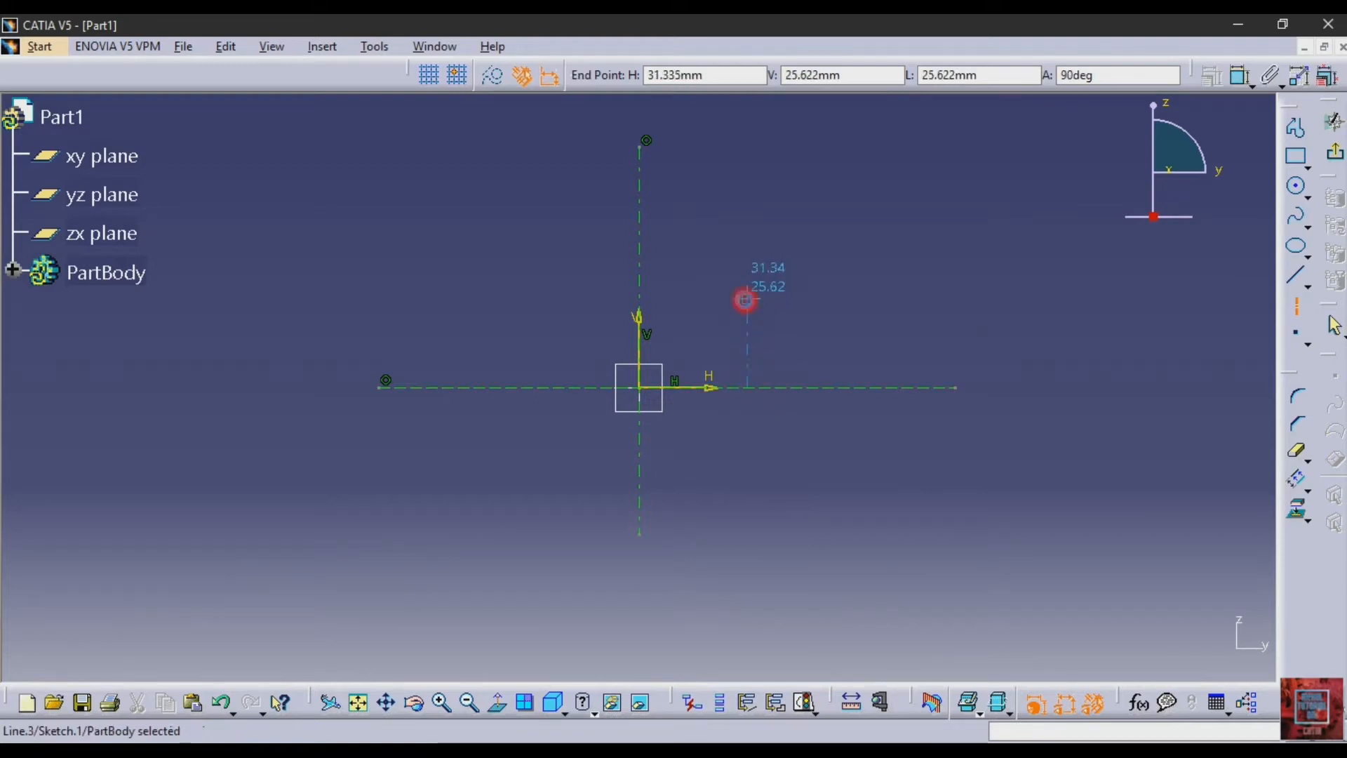
Step: Draw a horizontal axis line about 72 mm long leftward from the upper end of the short vertical line, crossing the V axis
{"action": "left_click", "coordinate": [1295, 306]}
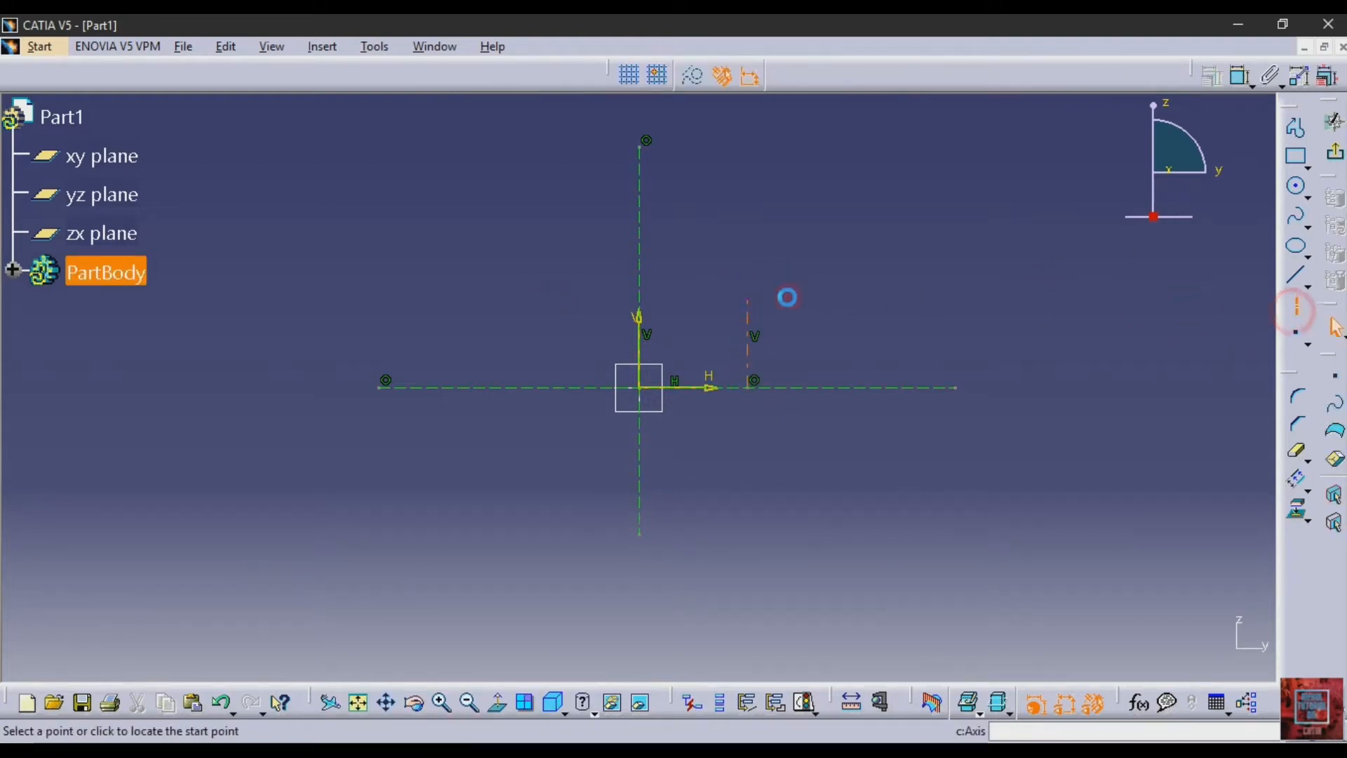
{"action": "left_click", "coordinate": [748, 300]}
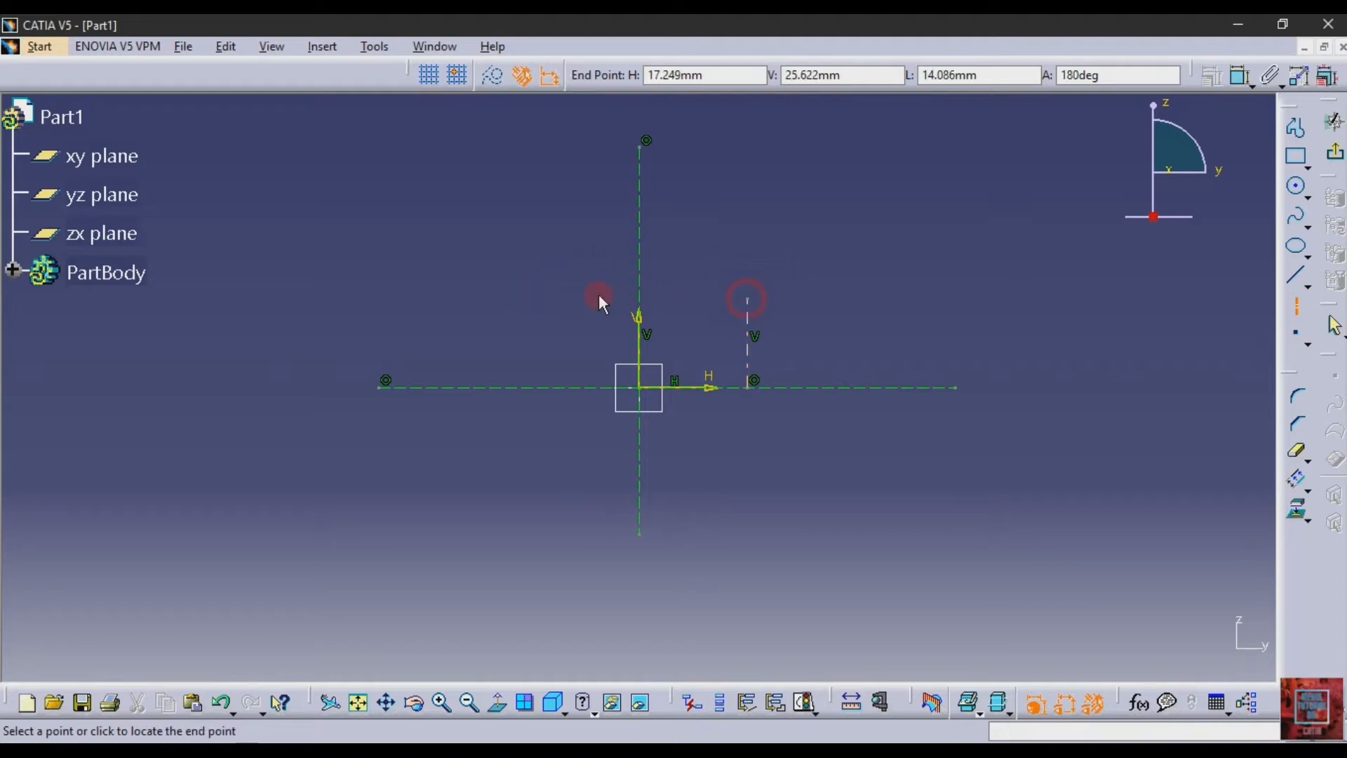
{"action": "left_click", "coordinate": [501, 299]}
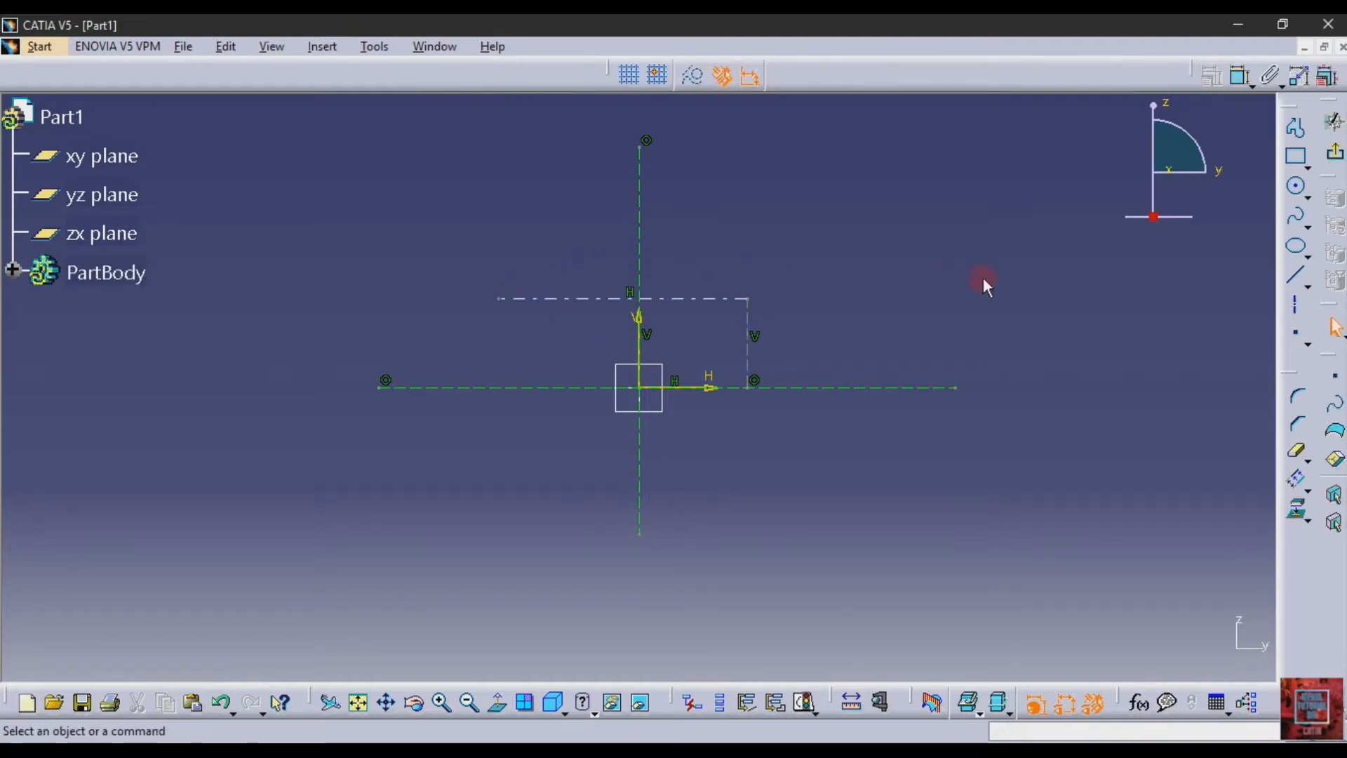
Step: Constrain the length of the short vertical axis line to 20 mm
{"action": "left_click", "coordinate": [1239, 79]}
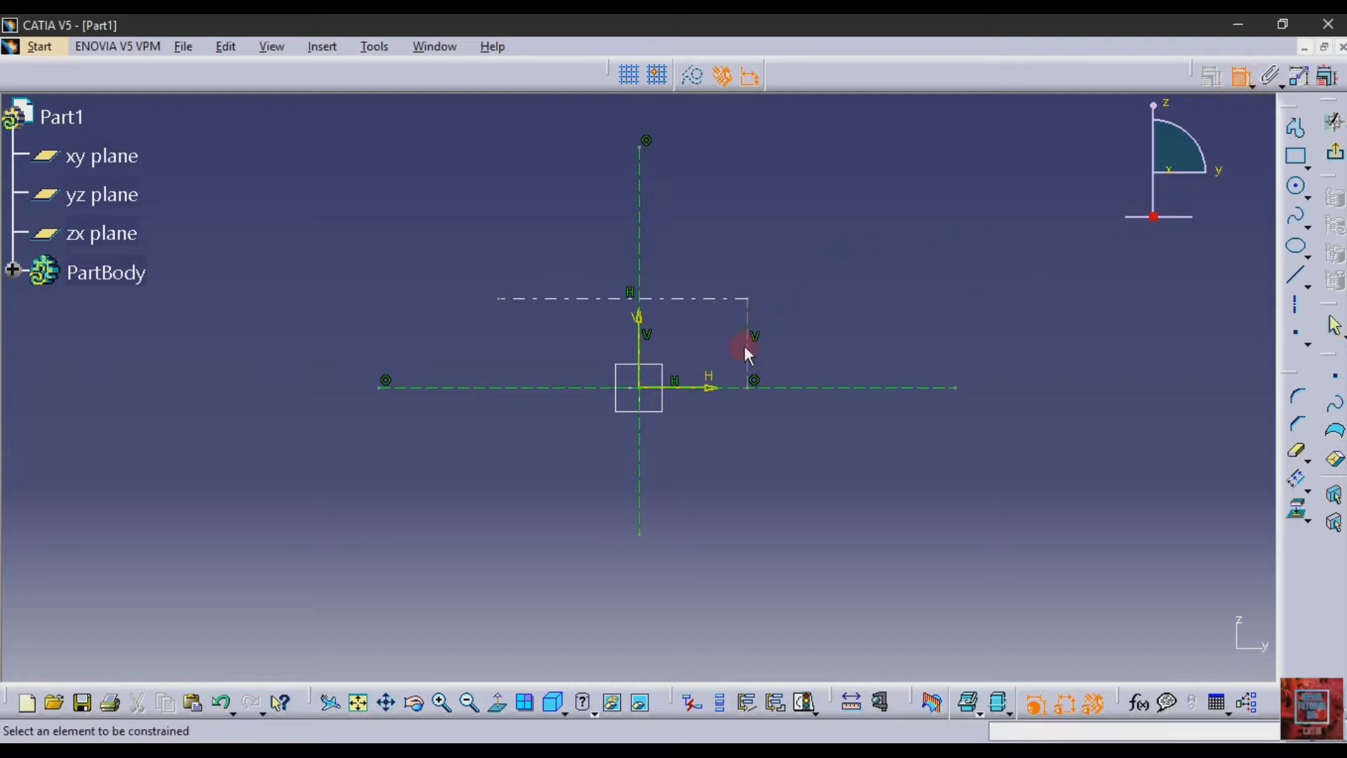
{"action": "left_click", "coordinate": [747, 347]}
{"action": "left_click", "coordinate": [902, 331]}
{"action": "double_click", "coordinate": [906, 331]}
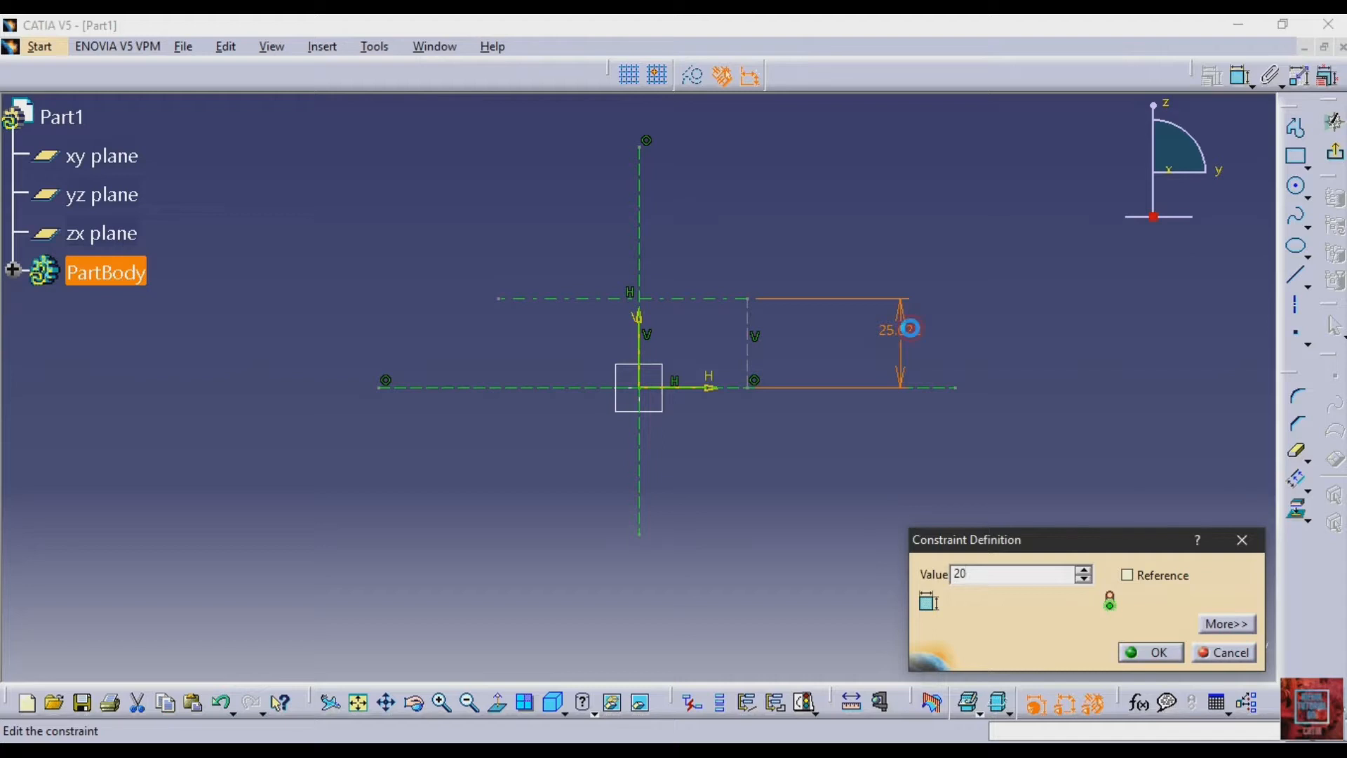
{"action": "key", "text": "Return"}
{"action": "left_click", "coordinate": [1073, 238]}
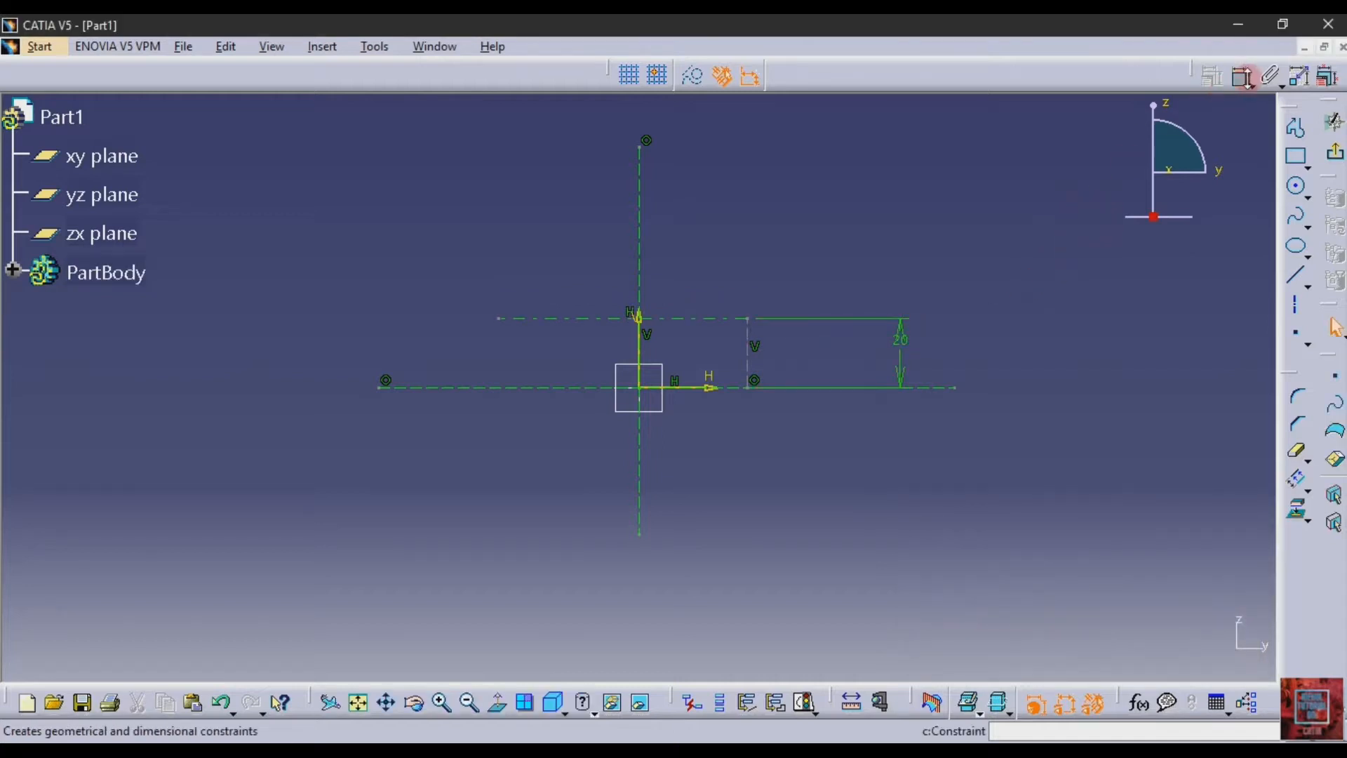
Step: Constrain the length of the upper horizontal axis line to 50 mm
{"action": "left_click", "coordinate": [1264, 105]}
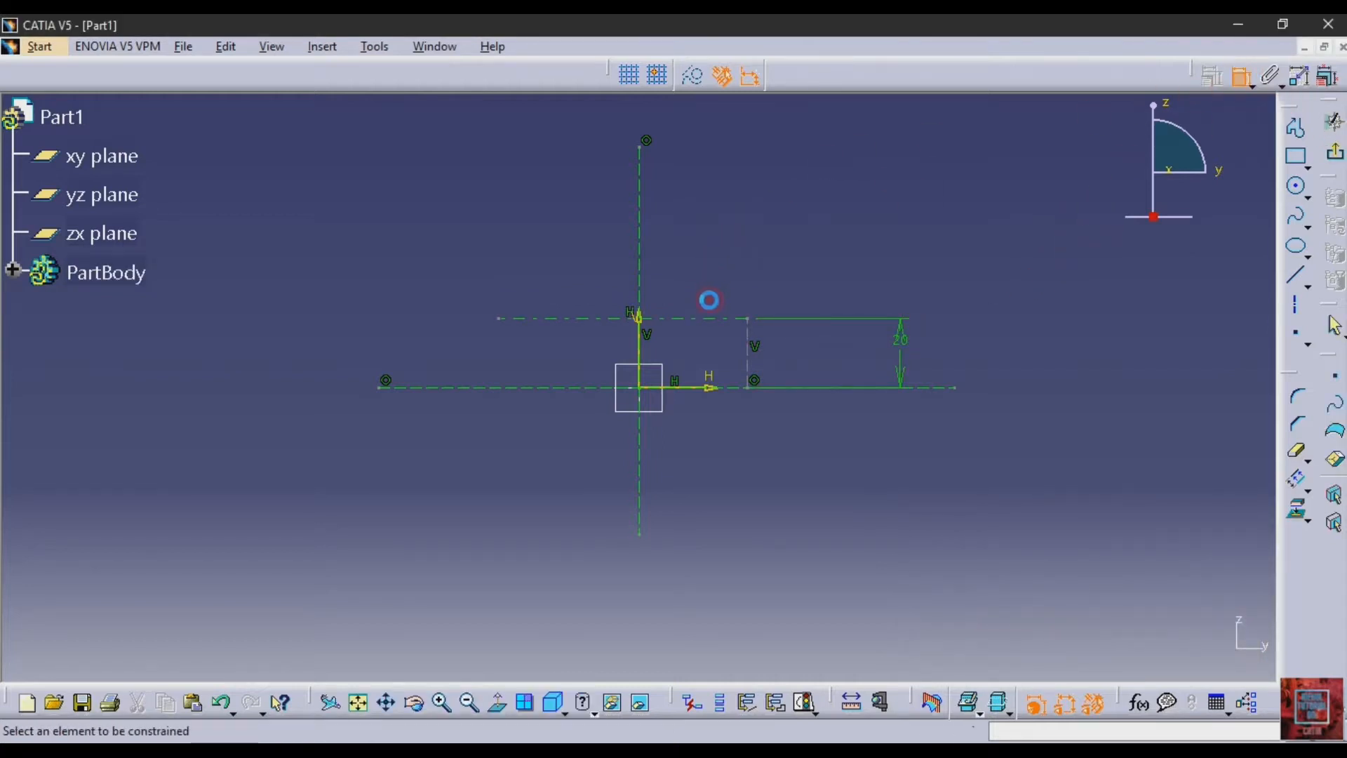
{"action": "left_click", "coordinate": [709, 319]}
{"action": "left_click", "coordinate": [705, 228]}
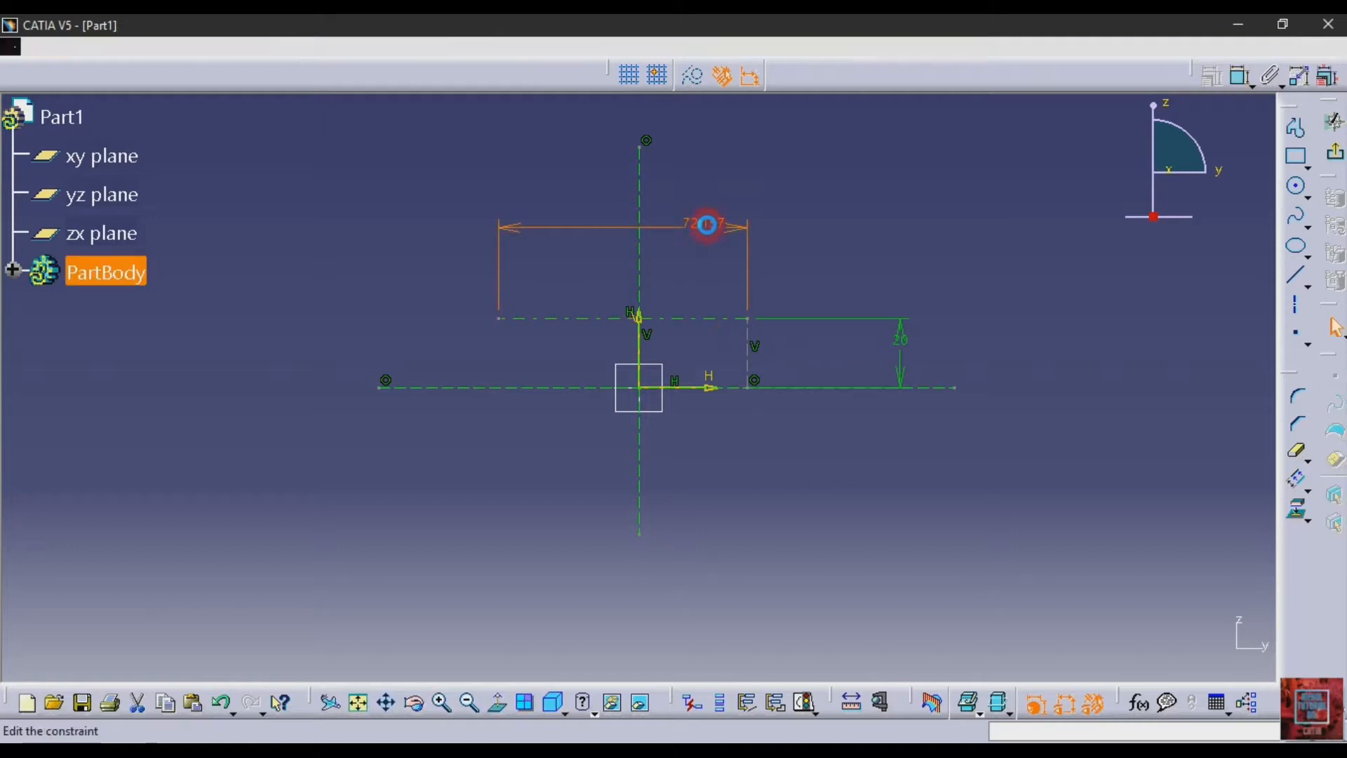
{"action": "double_click", "coordinate": [705, 226]}
{"action": "type", "text": "50"}
{"action": "key", "text": "Return"}
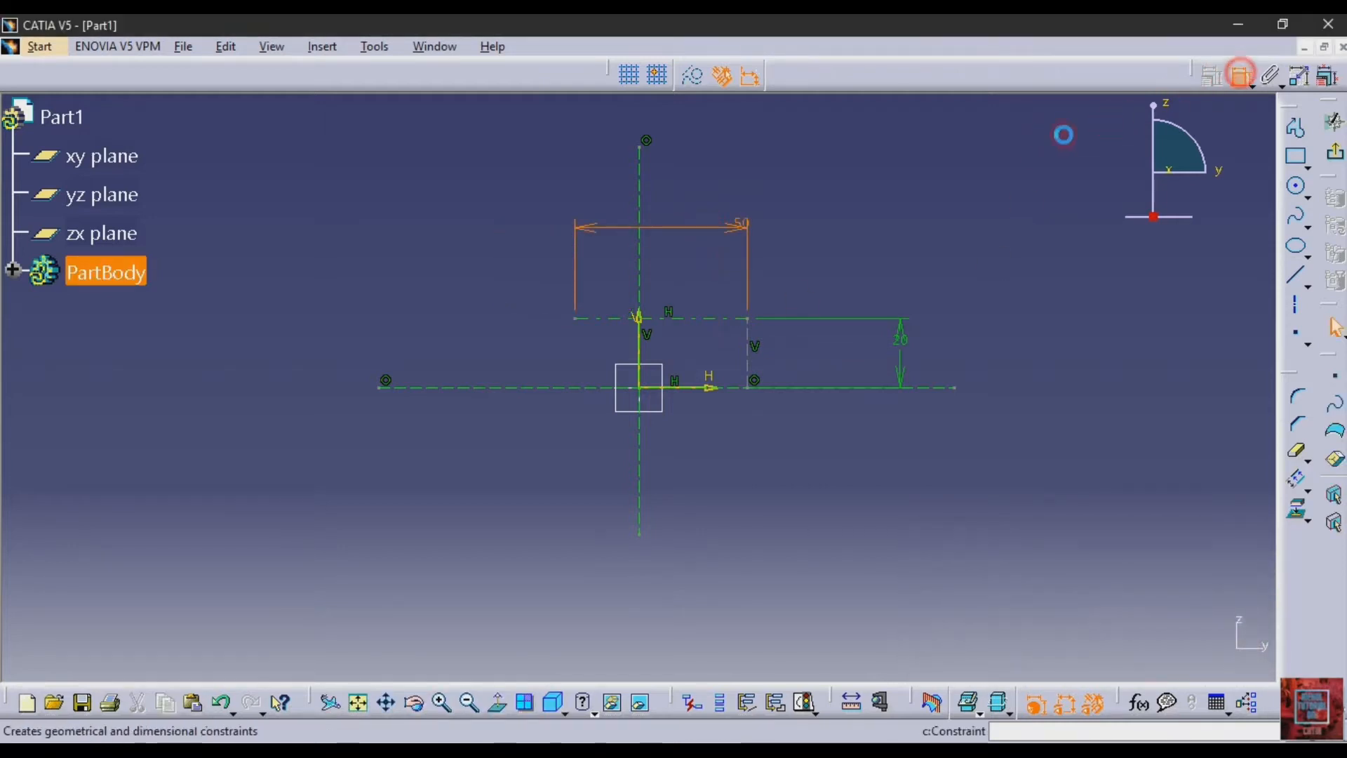
Step: Constrain the distance from the upper horizontal line's right endpoint to the central vertical axis to 25 mm
{"action": "left_click", "coordinate": [1242, 75]}
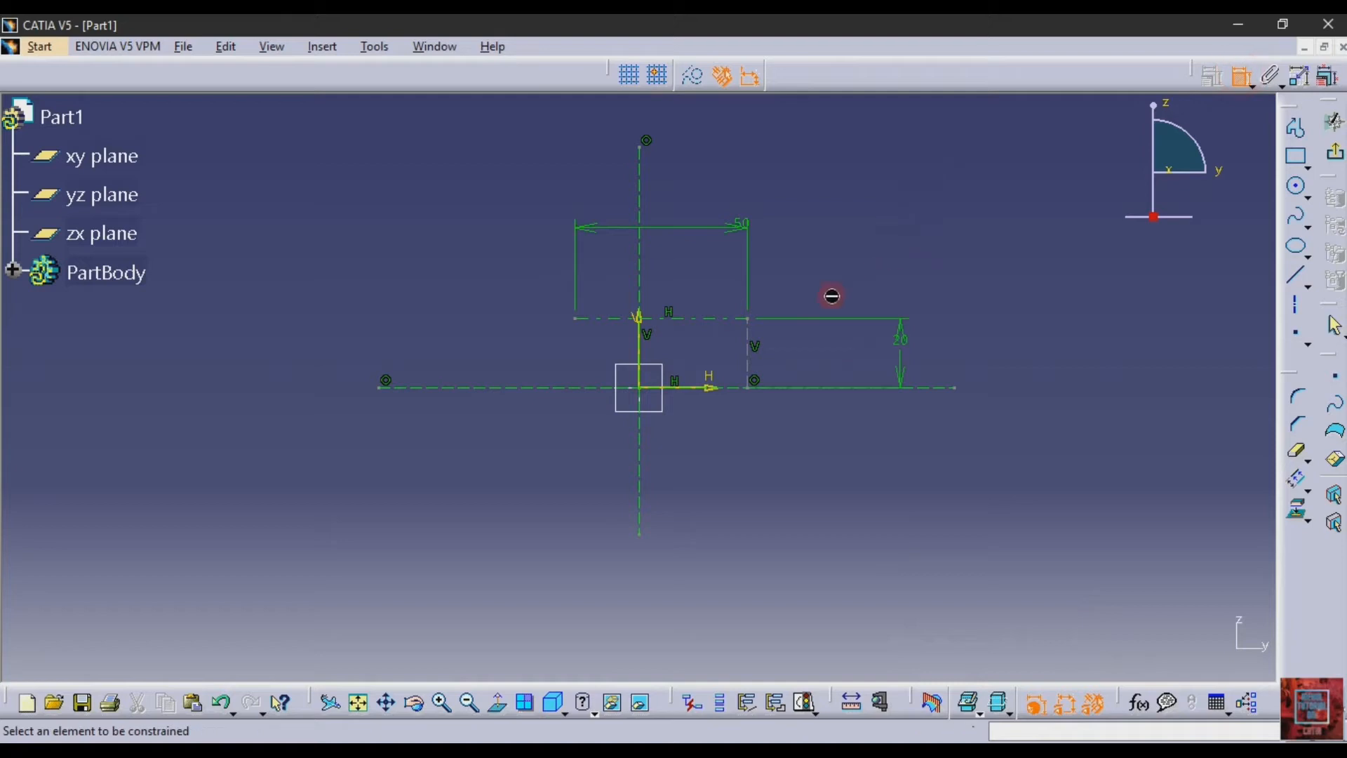
{"action": "left_click", "coordinate": [751, 318]}
{"action": "left_click", "coordinate": [638, 325]}
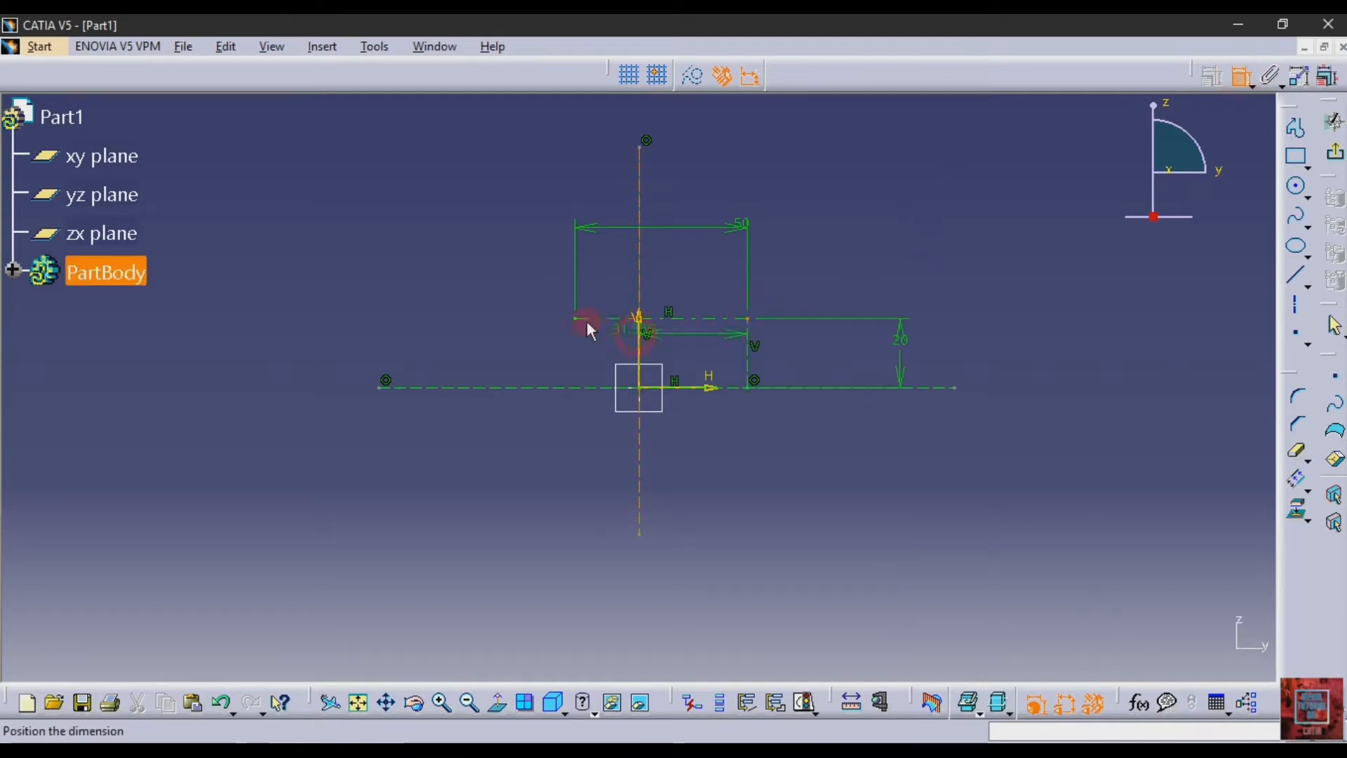
{"action": "left_click", "coordinate": [409, 309]}
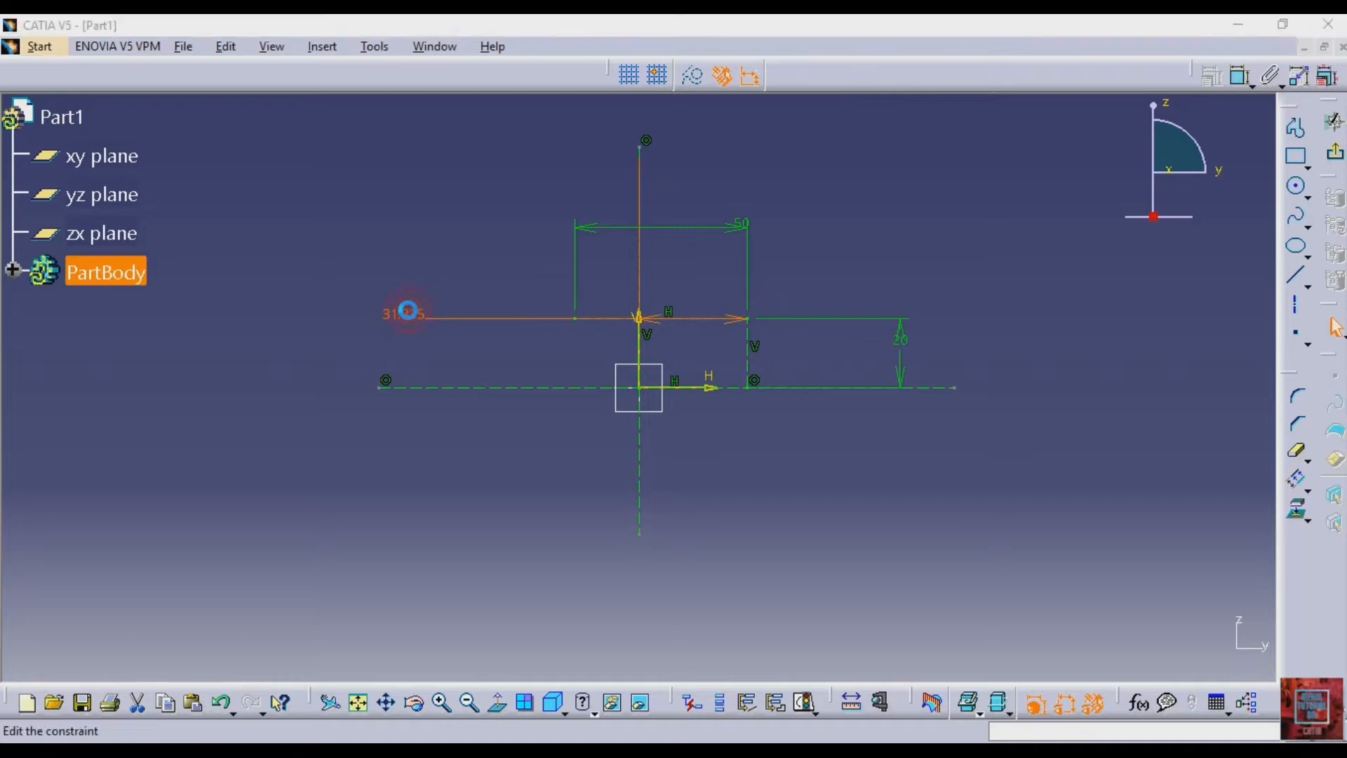
{"action": "double_click", "coordinate": [407, 314]}
{"action": "type", "text": "25"}
{"action": "key", "text": "Return"}
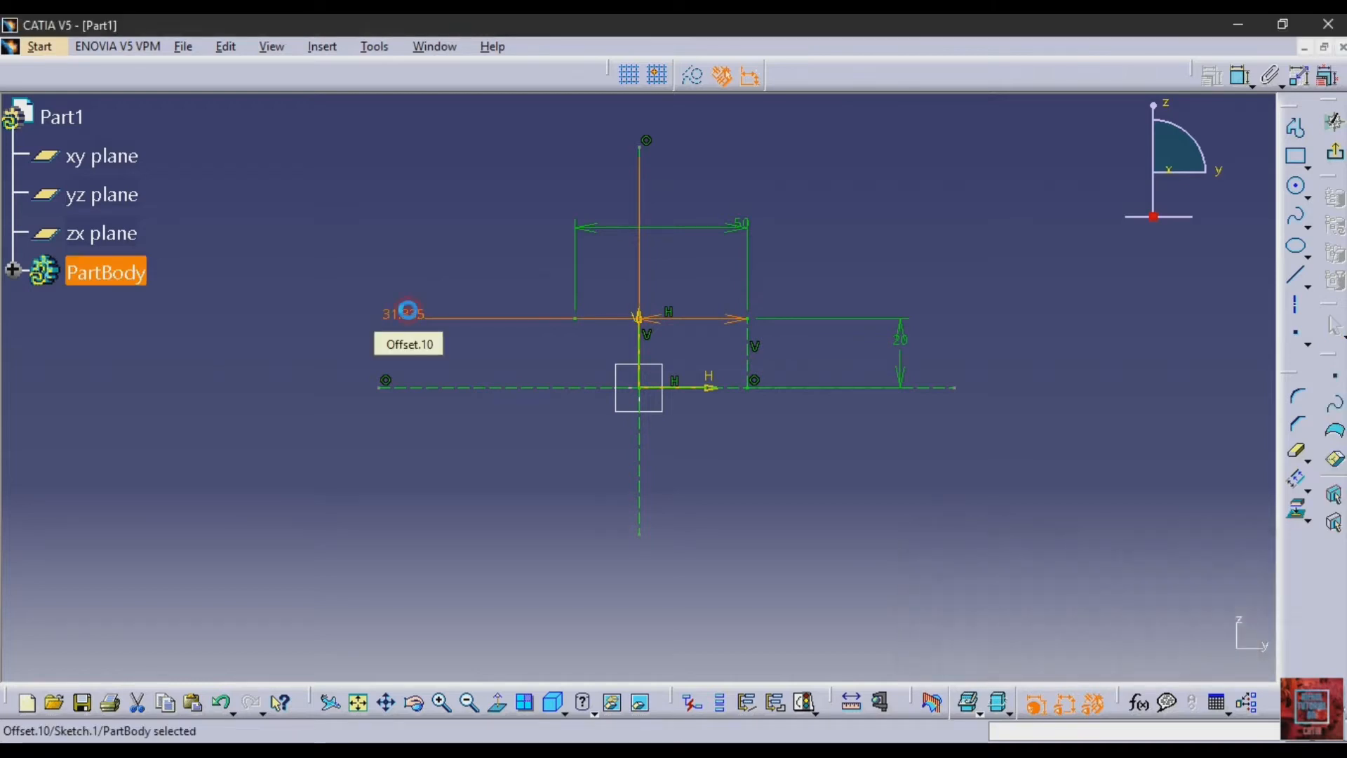
{"action": "left_click", "coordinate": [415, 312]}
{"action": "double_click", "coordinate": [401, 315]}
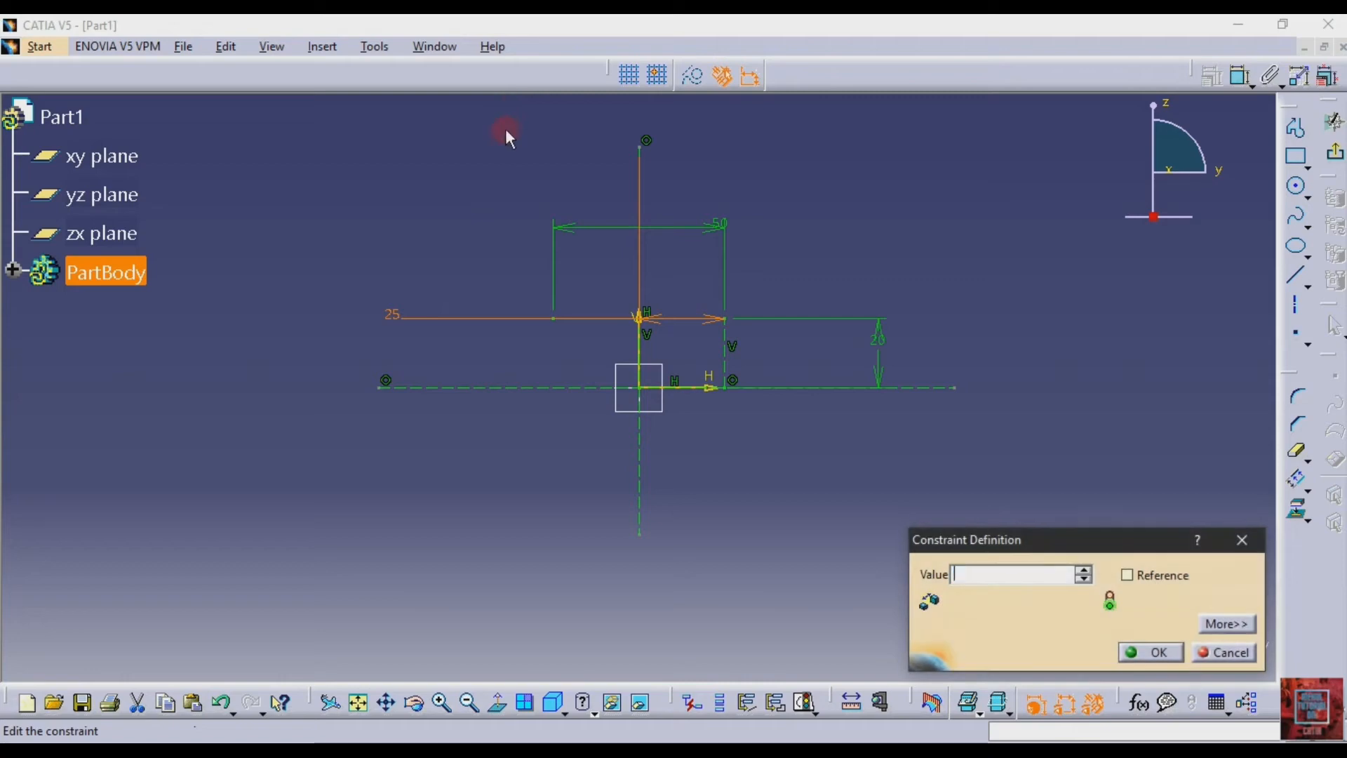
{"action": "left_click", "coordinate": [1225, 652]}
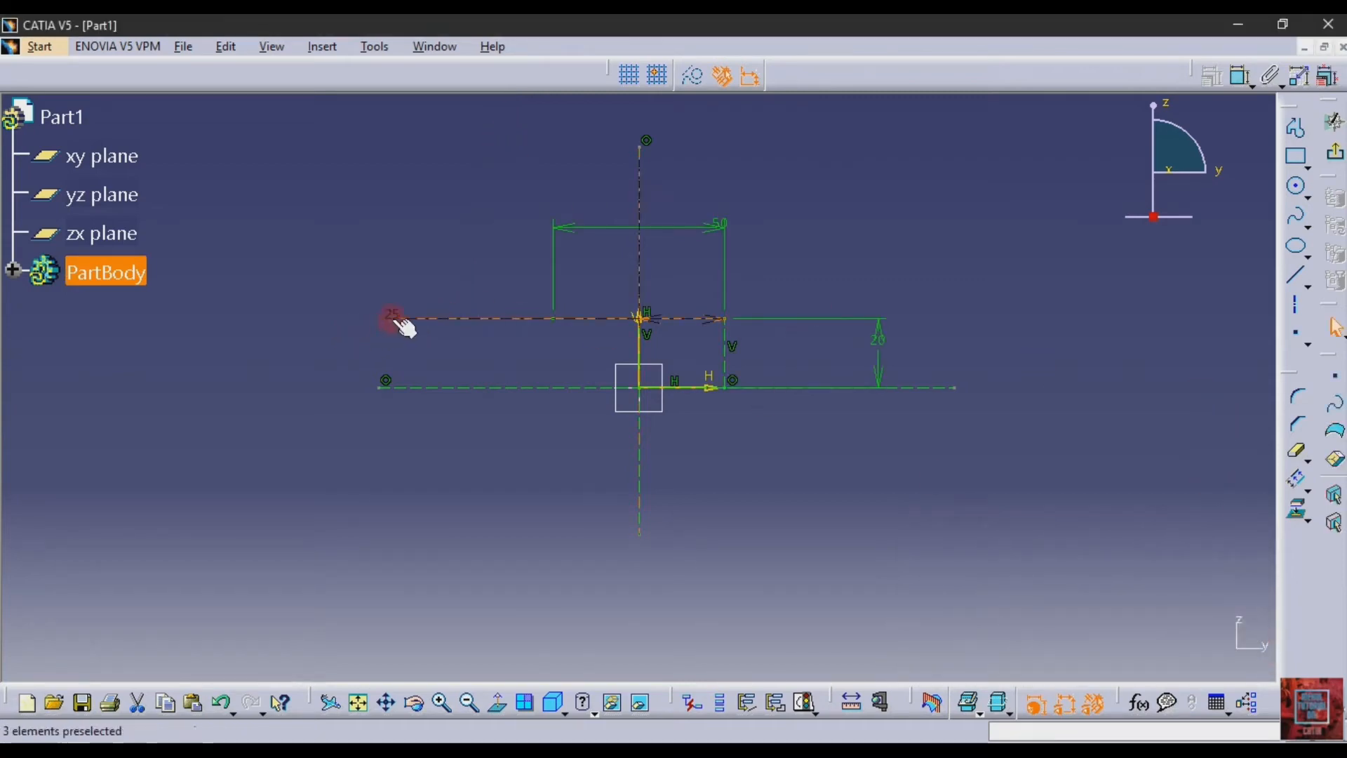
Step: Delete the 25 mm distance constraint and draw a vertical line about 41 mm long upward from the upper axis line's right endpoint
{"action": "key", "text": "Delete"}
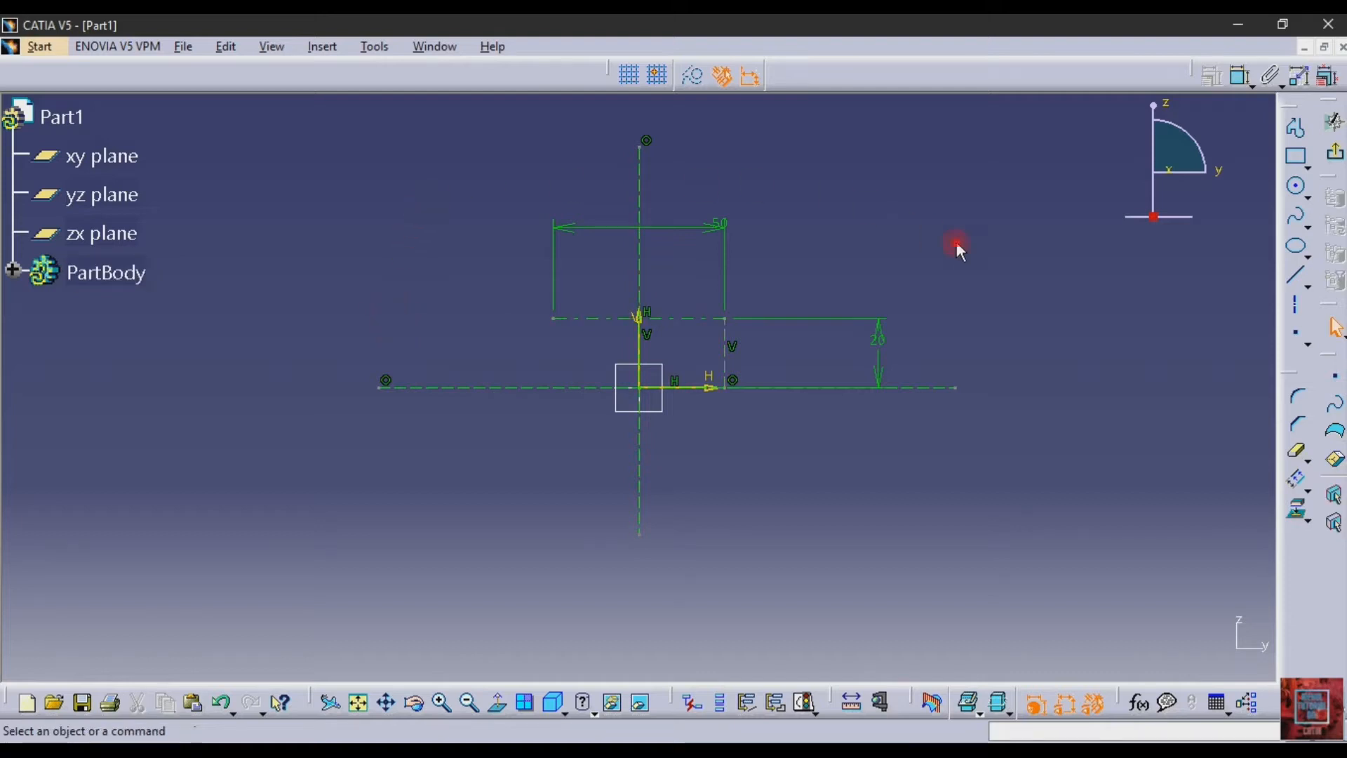
{"action": "left_click", "coordinate": [1297, 276]}
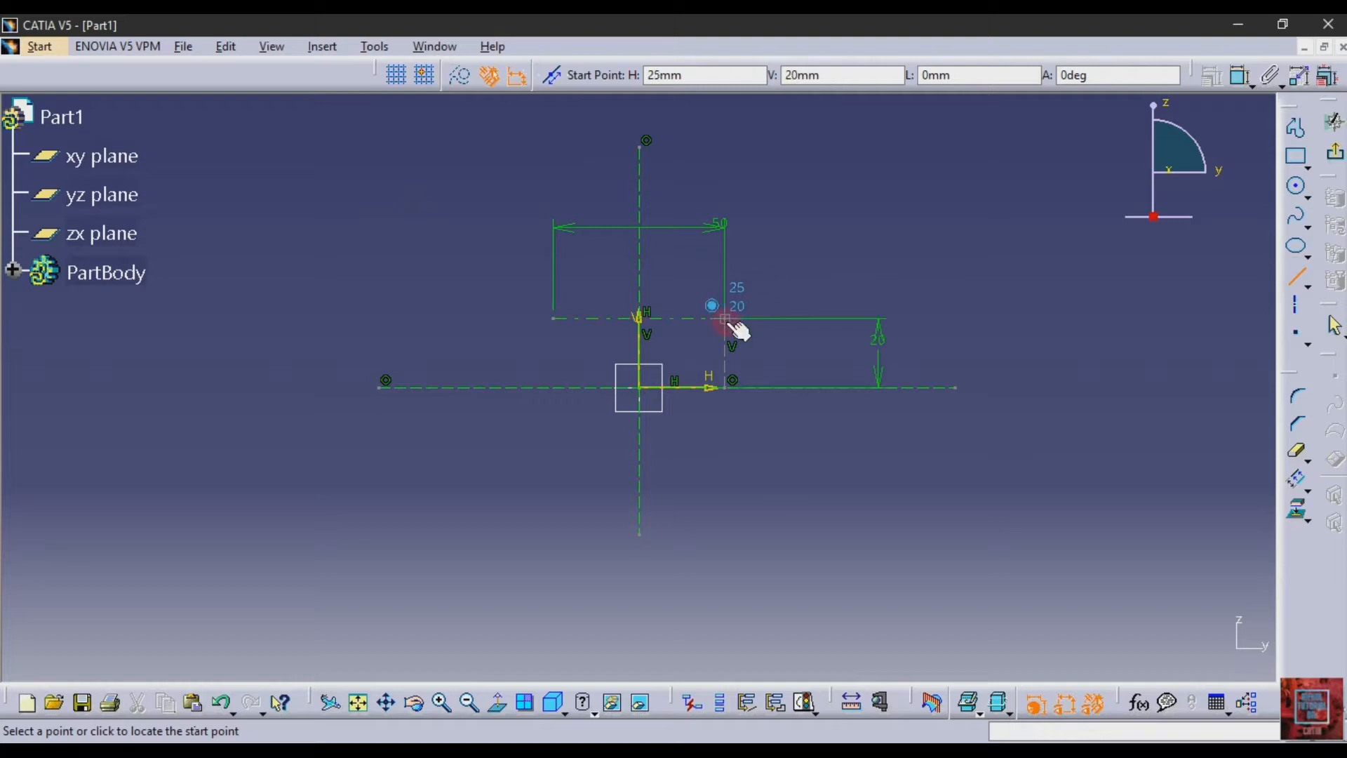
{"action": "left_click", "coordinate": [728, 176]}
Step: Constrain the length of the new solid vertical line to 14 mm
{"action": "left_click", "coordinate": [1241, 76]}
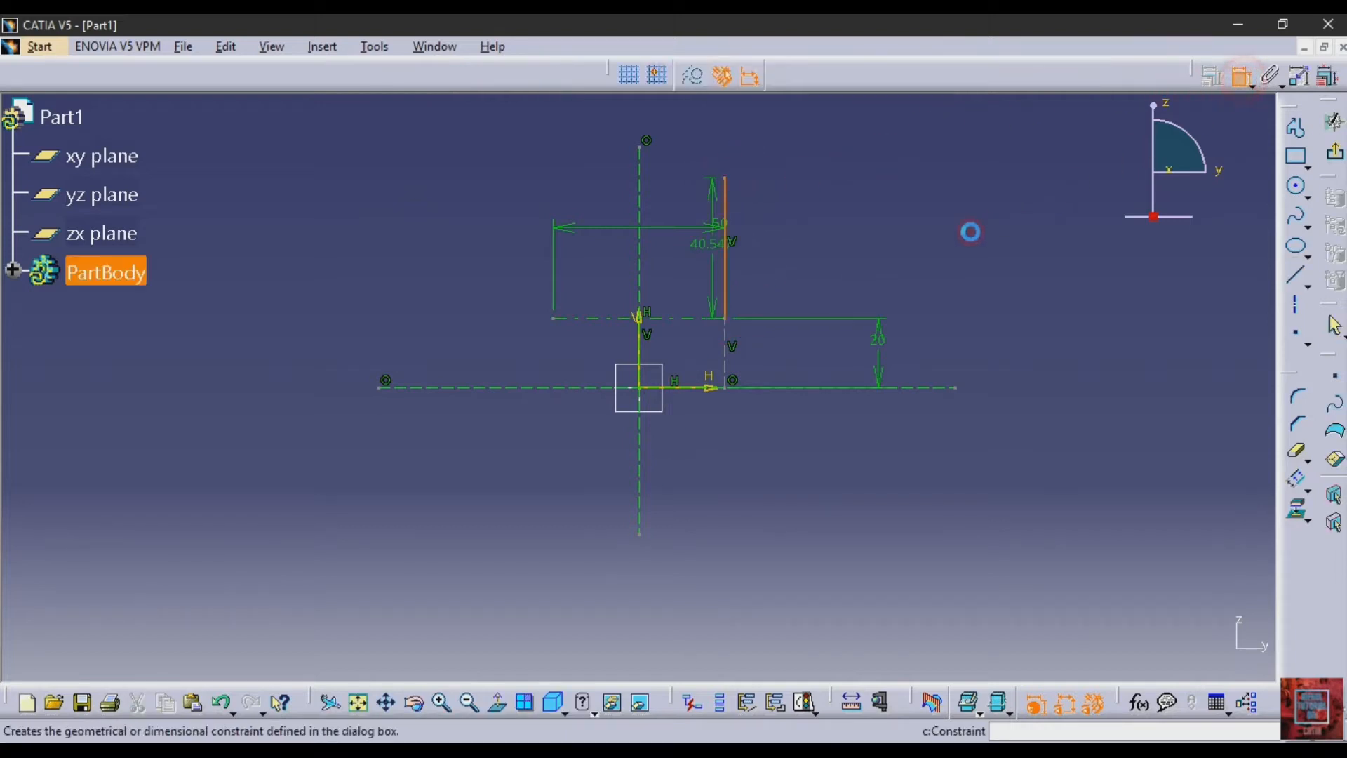
{"action": "left_click", "coordinate": [917, 256]}
{"action": "double_click", "coordinate": [919, 251]}
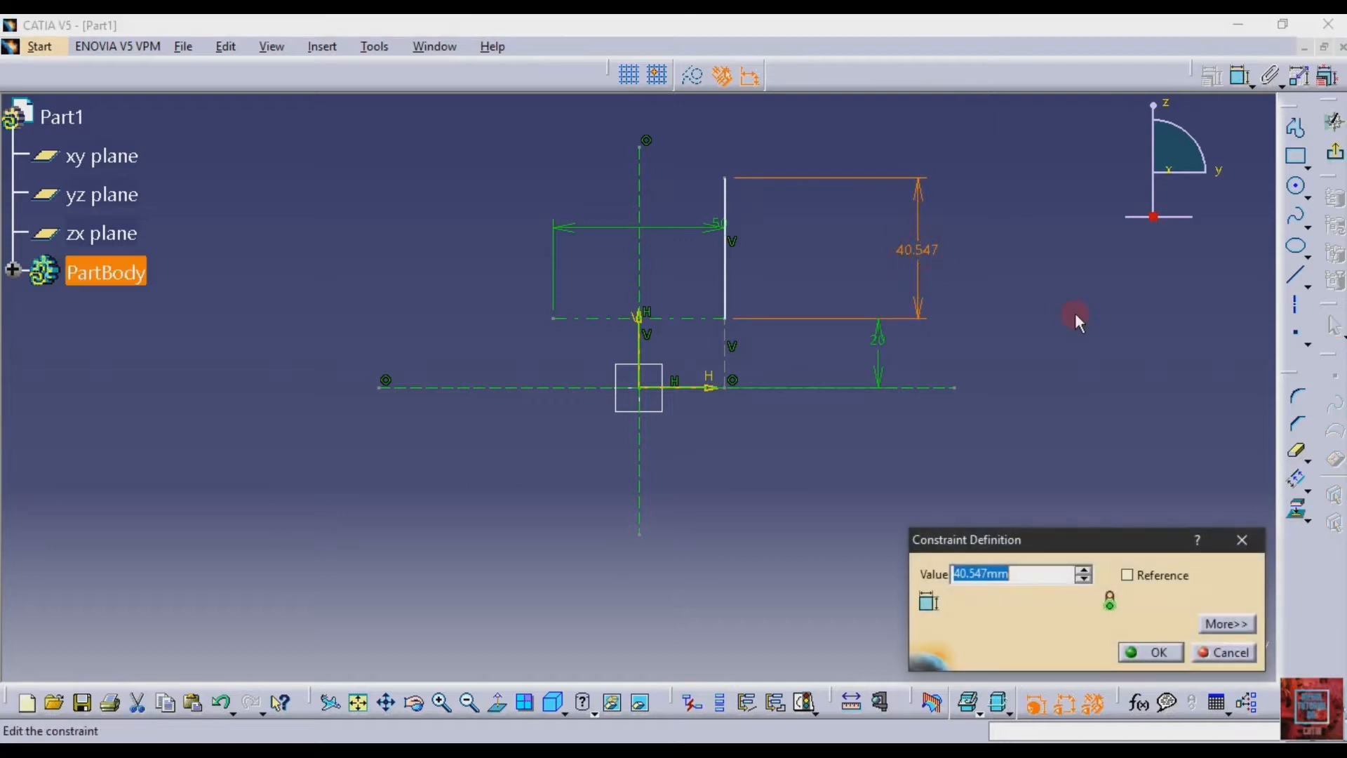
{"action": "type", "text": "14"}
{"action": "key", "text": "Return"}
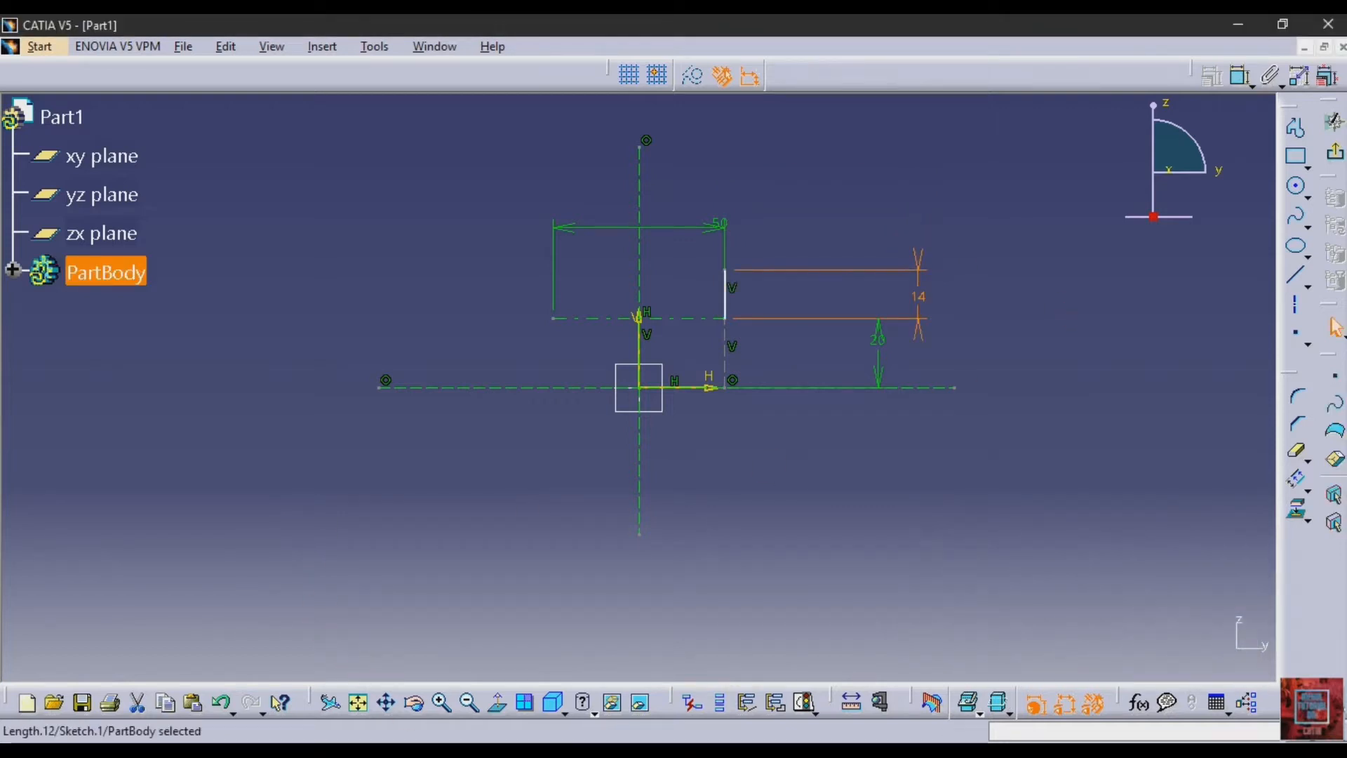
Step: Consult the section view in the PDF and draw a horizontal line about 50 mm long leftward from the 14 mm vertical line's upper end
{"action": "key", "text": "alt+Tab"}
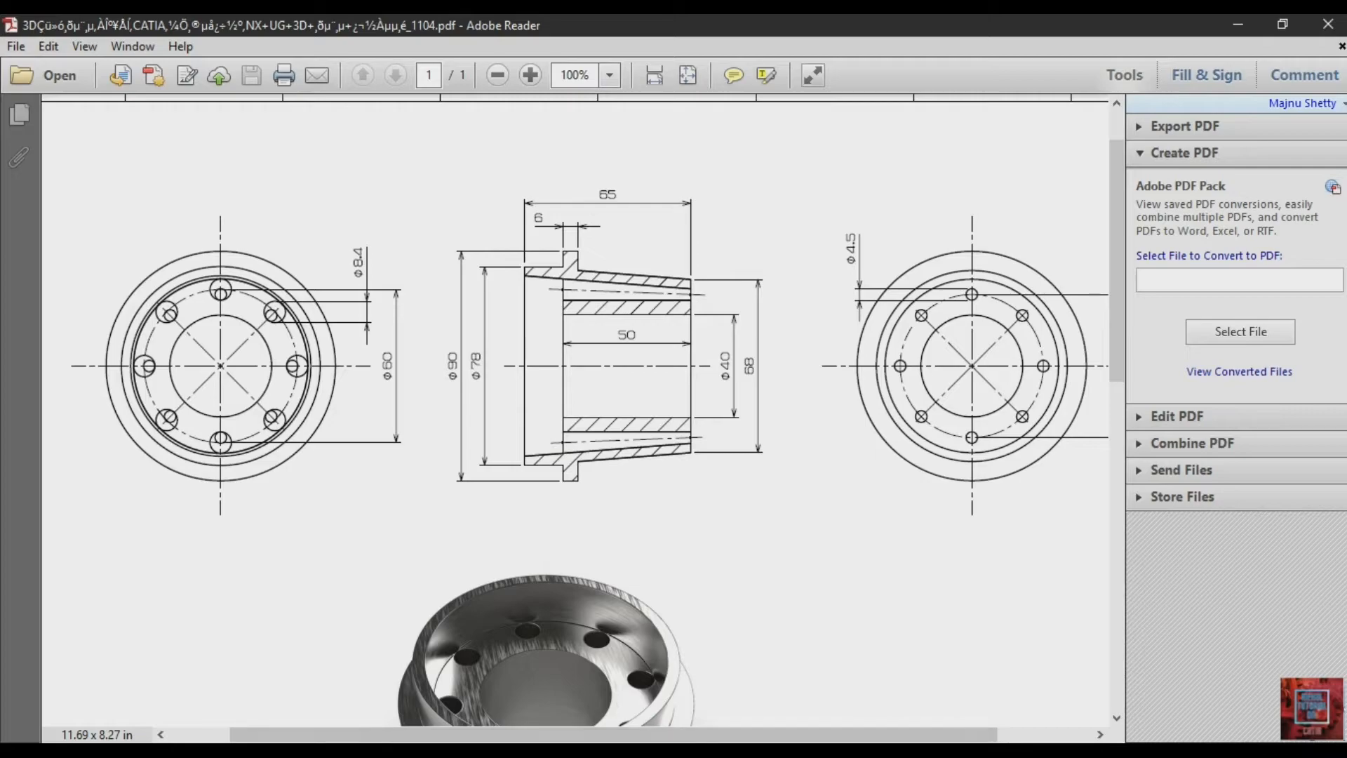
{"action": "left_click", "coordinate": [515, 749]}
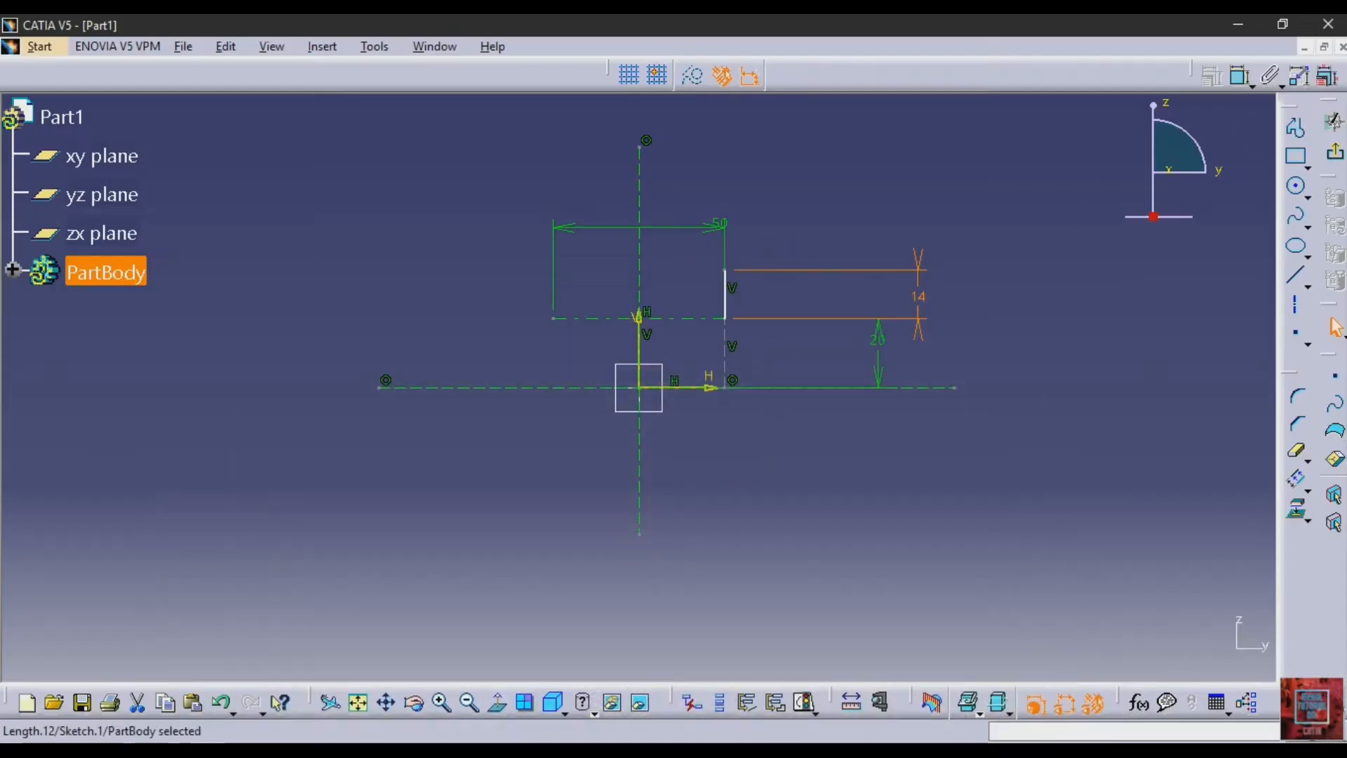
{"action": "left_click", "coordinate": [1295, 275]}
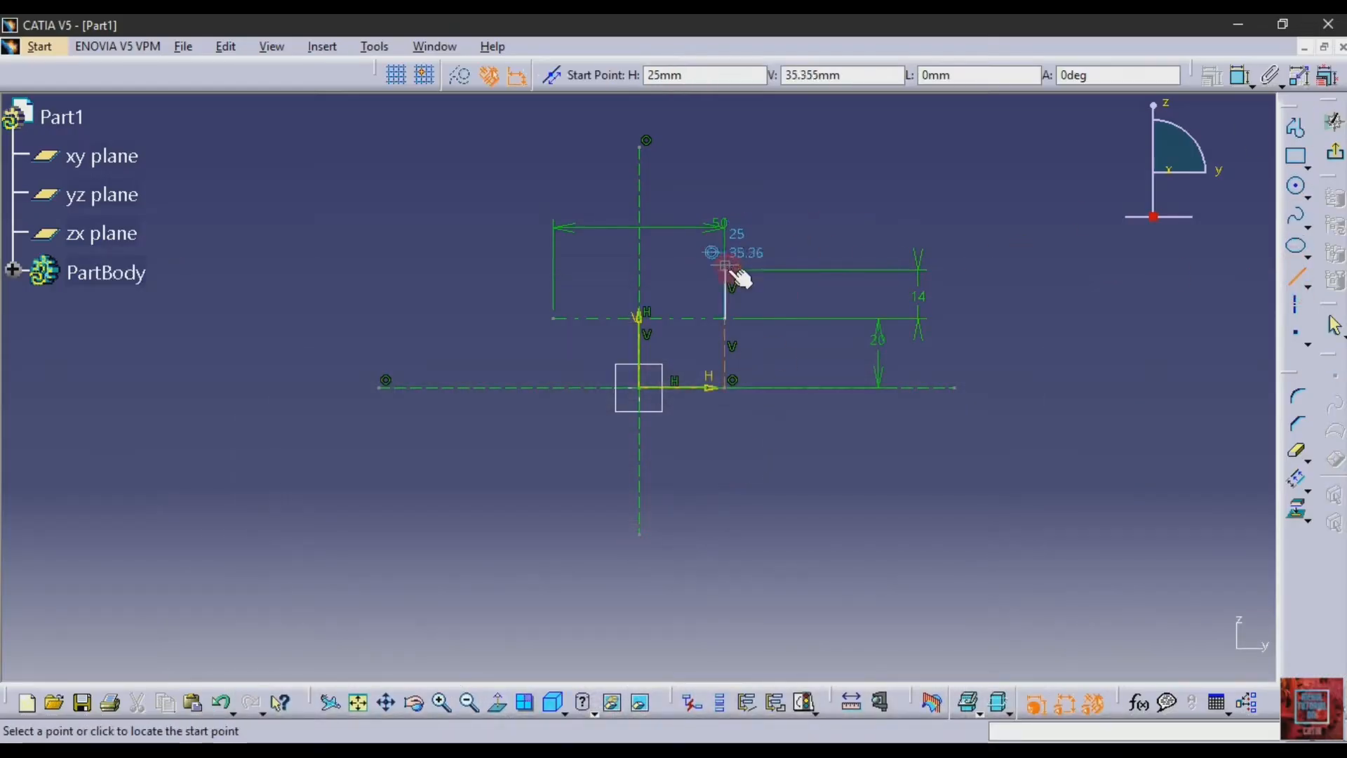
{"action": "left_click", "coordinate": [727, 270]}
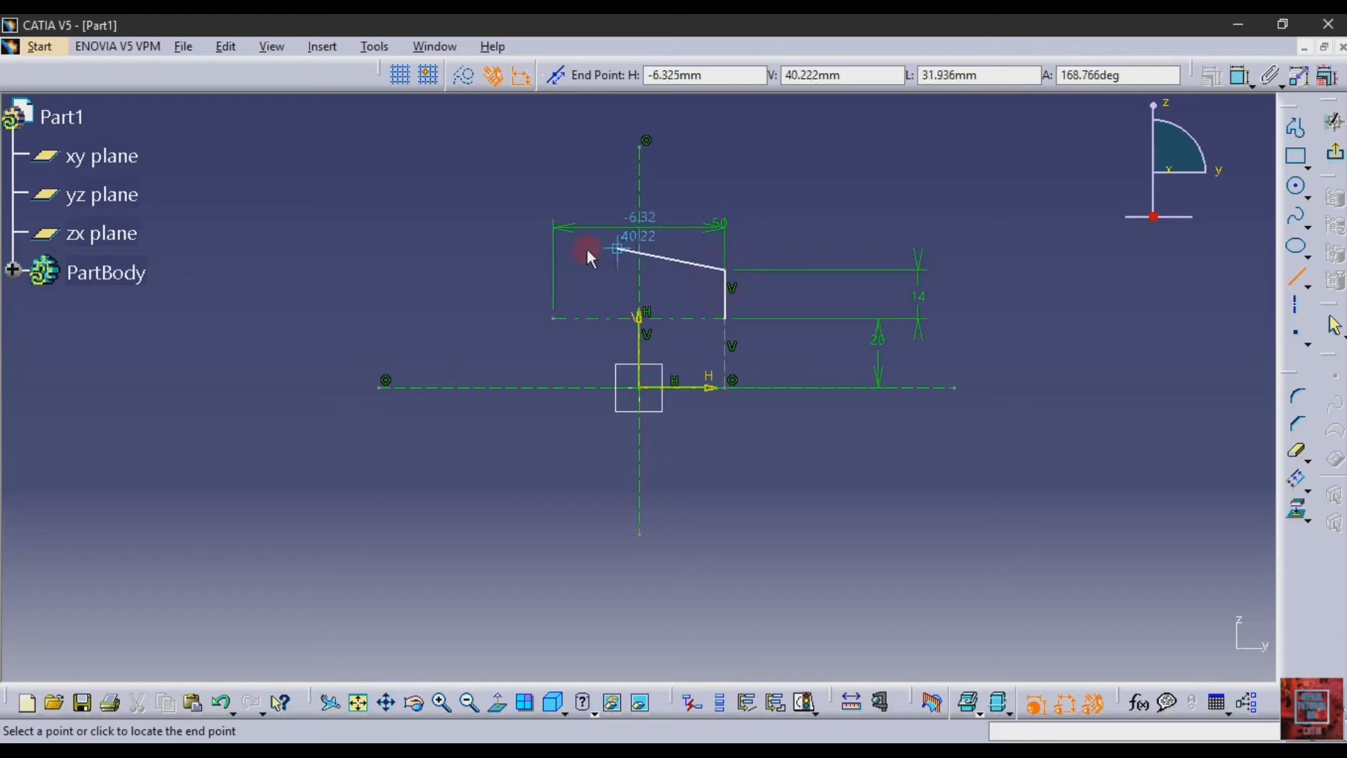
{"action": "left_click", "coordinate": [554, 270]}
{"action": "left_click", "coordinate": [939, 259]}
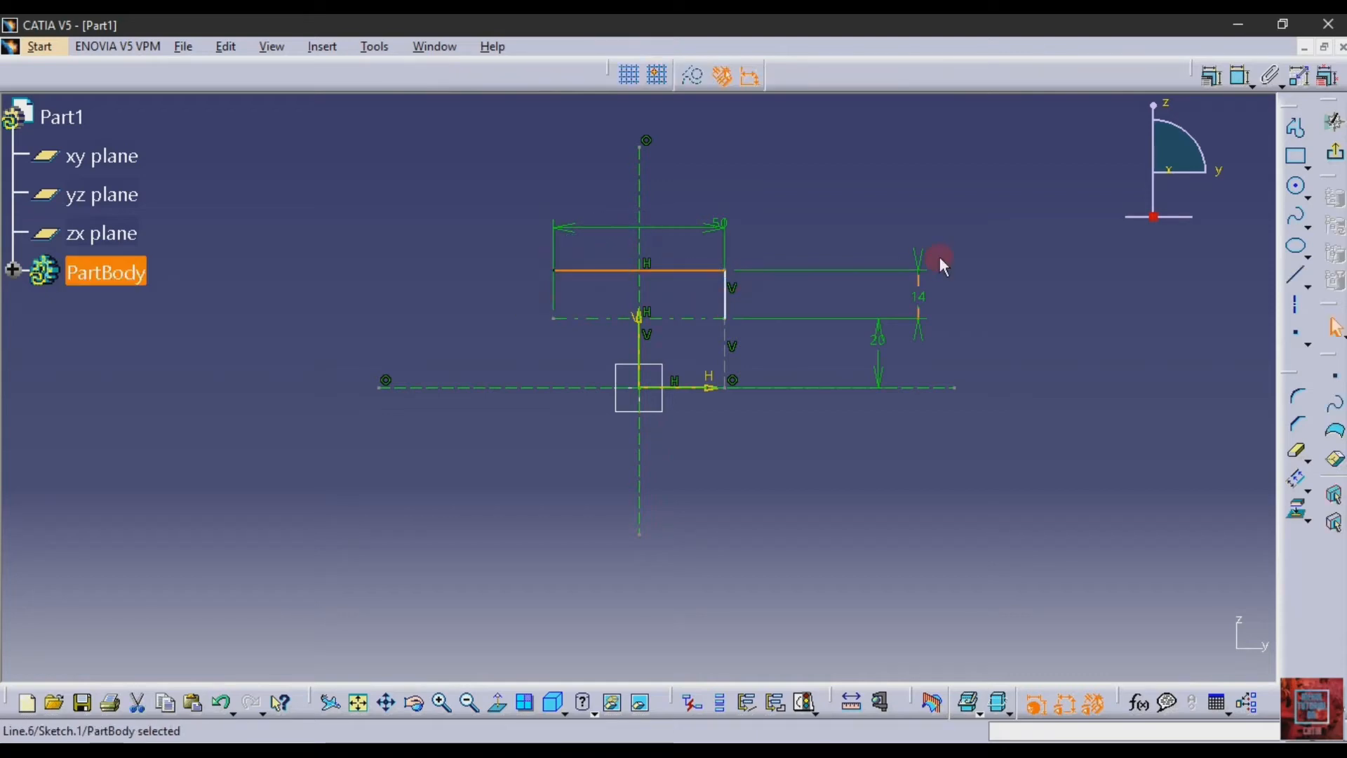
Step: Recheck the section view in the PDF and delete the horizontal line at the 14 mm vertical line's upper end
{"action": "left_click", "coordinate": [515, 618]}
{"action": "left_click", "coordinate": [532, 748]}
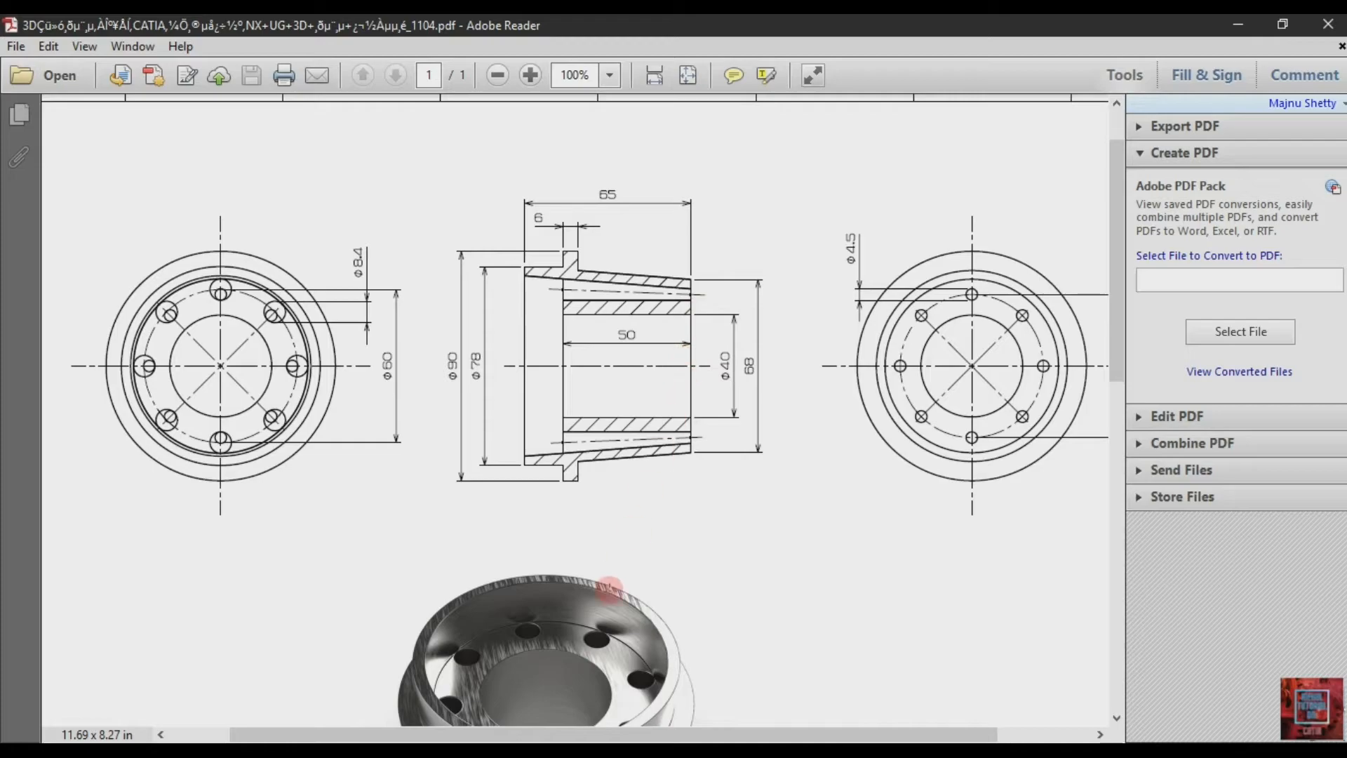
{"action": "left_click", "coordinate": [537, 748]}
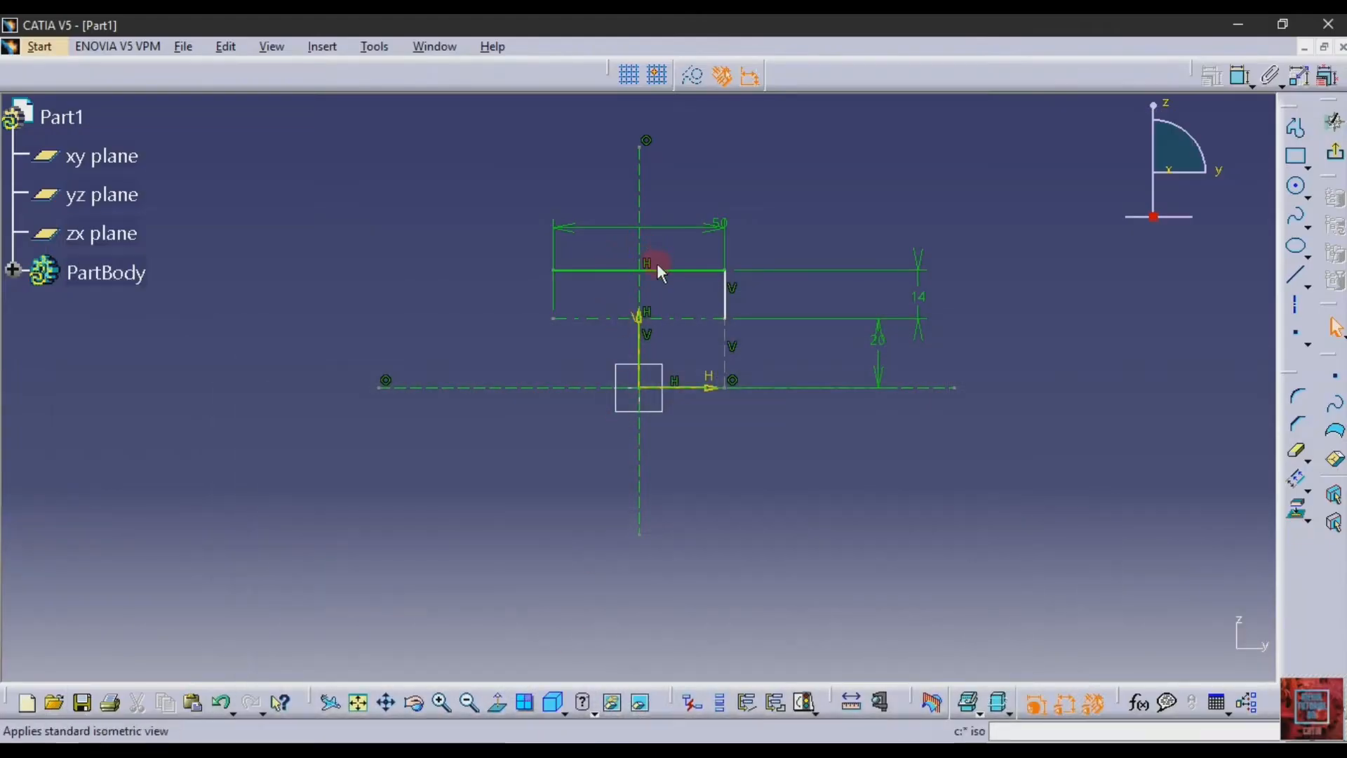
{"action": "left_click", "coordinate": [653, 270]}
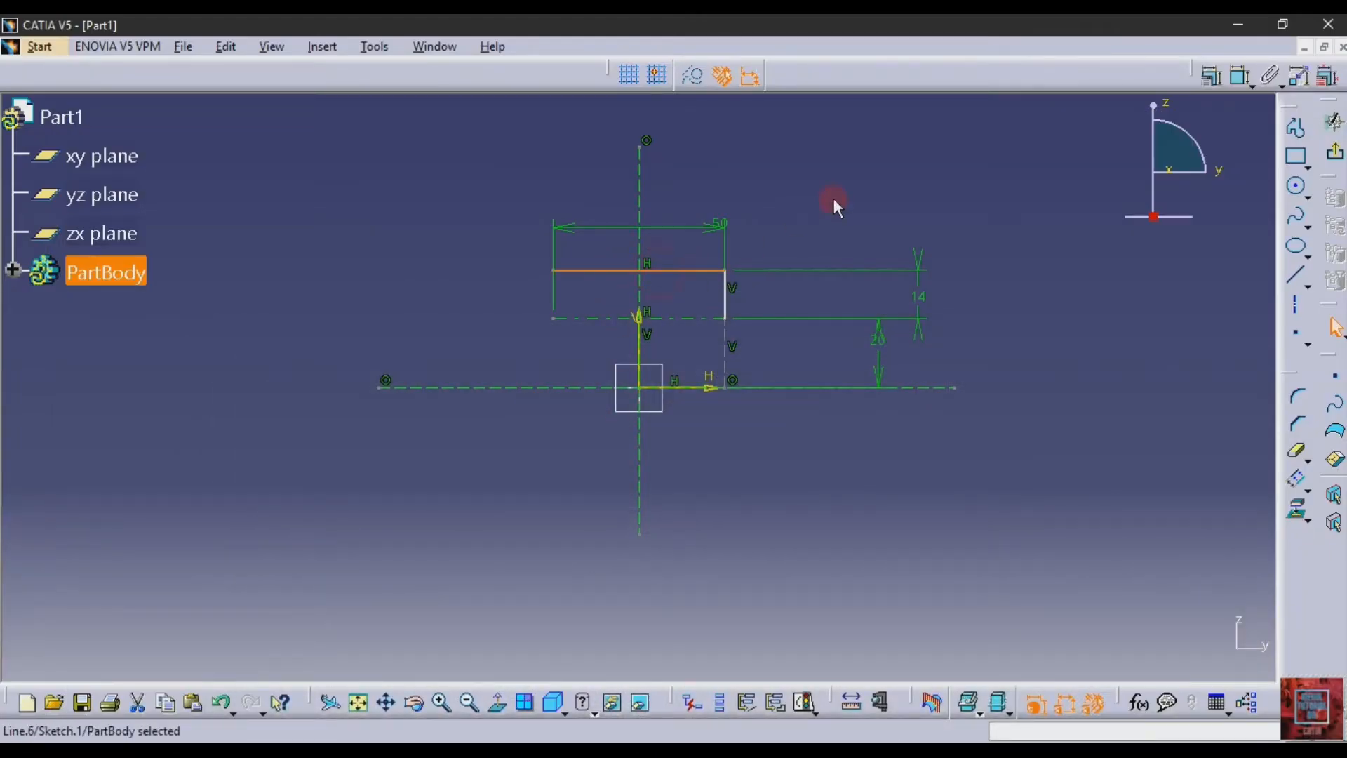
{"action": "key", "text": "Delete"}
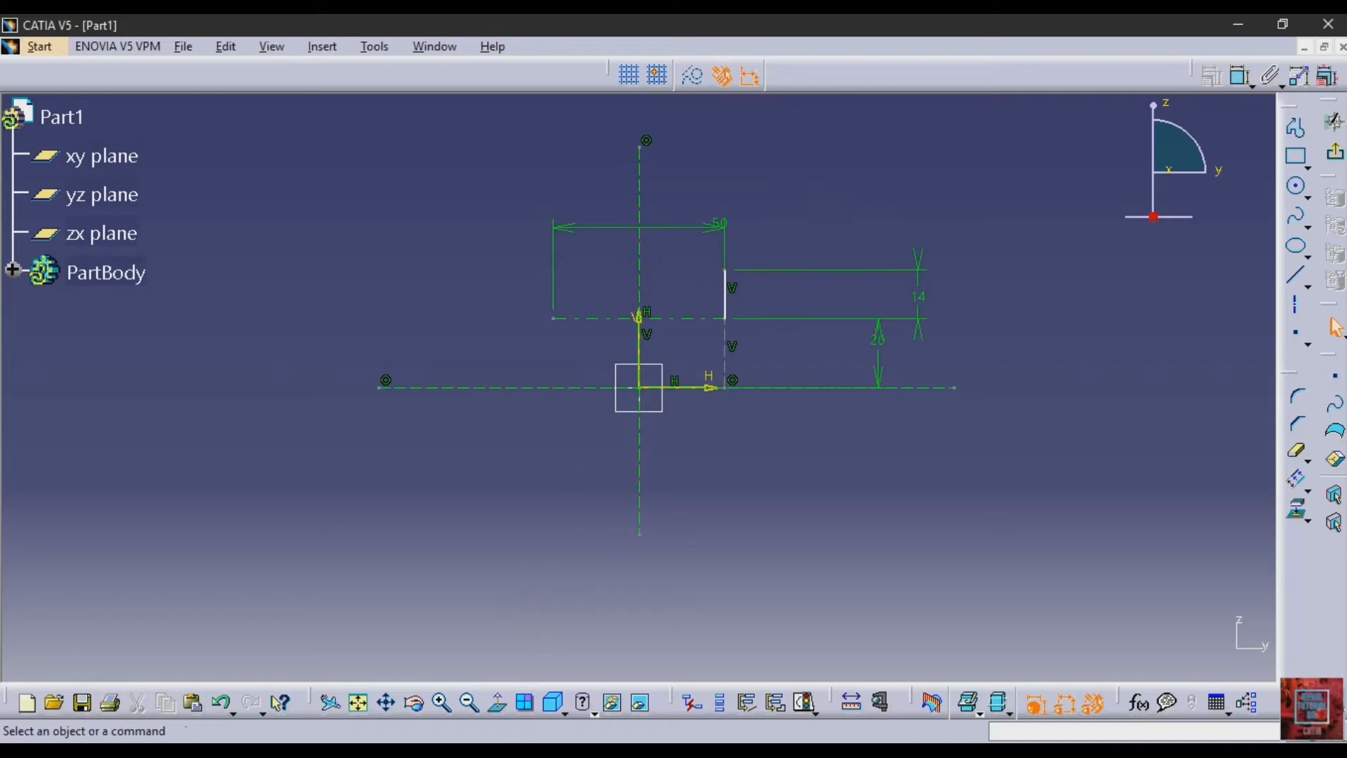
Step: Check the bore edge in the PDF section and draw a 50 mm horizontal line along the upper axis line, from its right to its left endpoint
{"action": "left_click", "coordinate": [536, 748]}
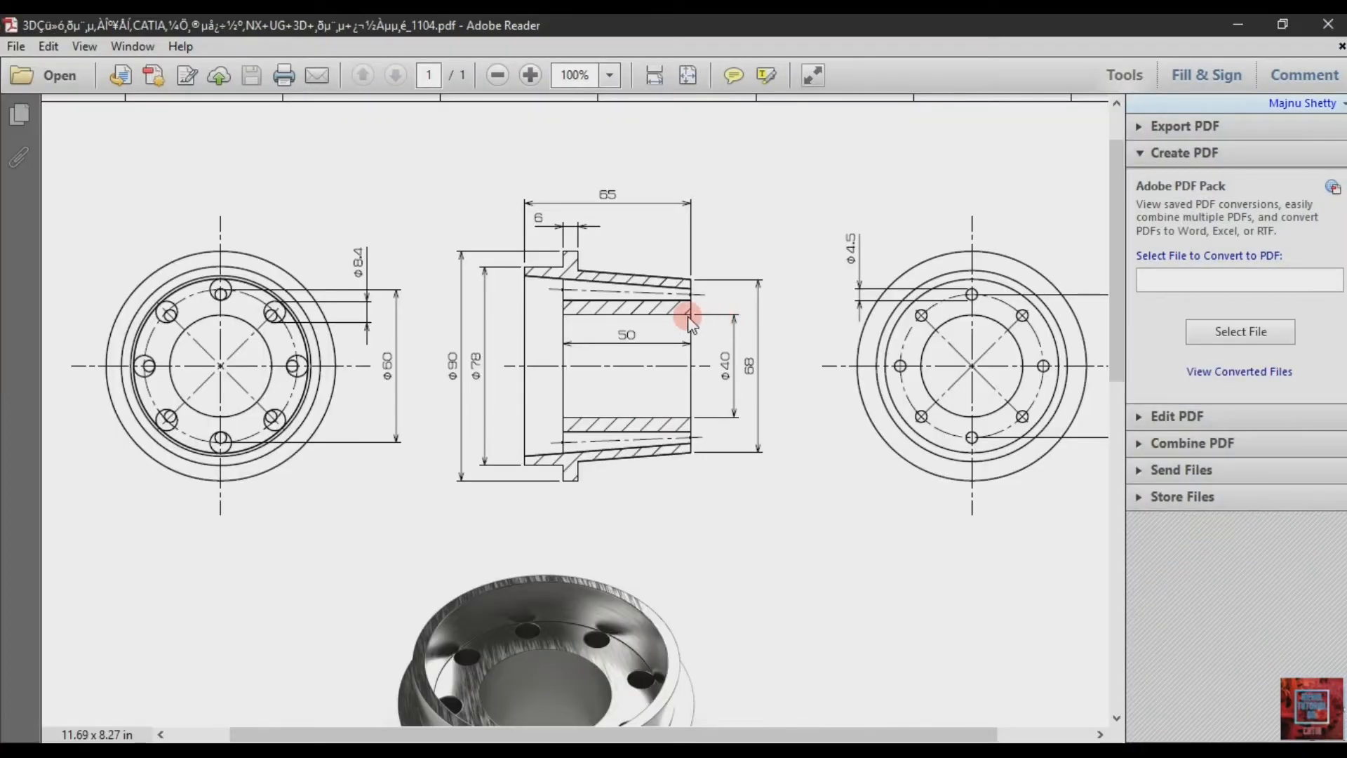
{"action": "left_click", "coordinate": [1237, 25]}
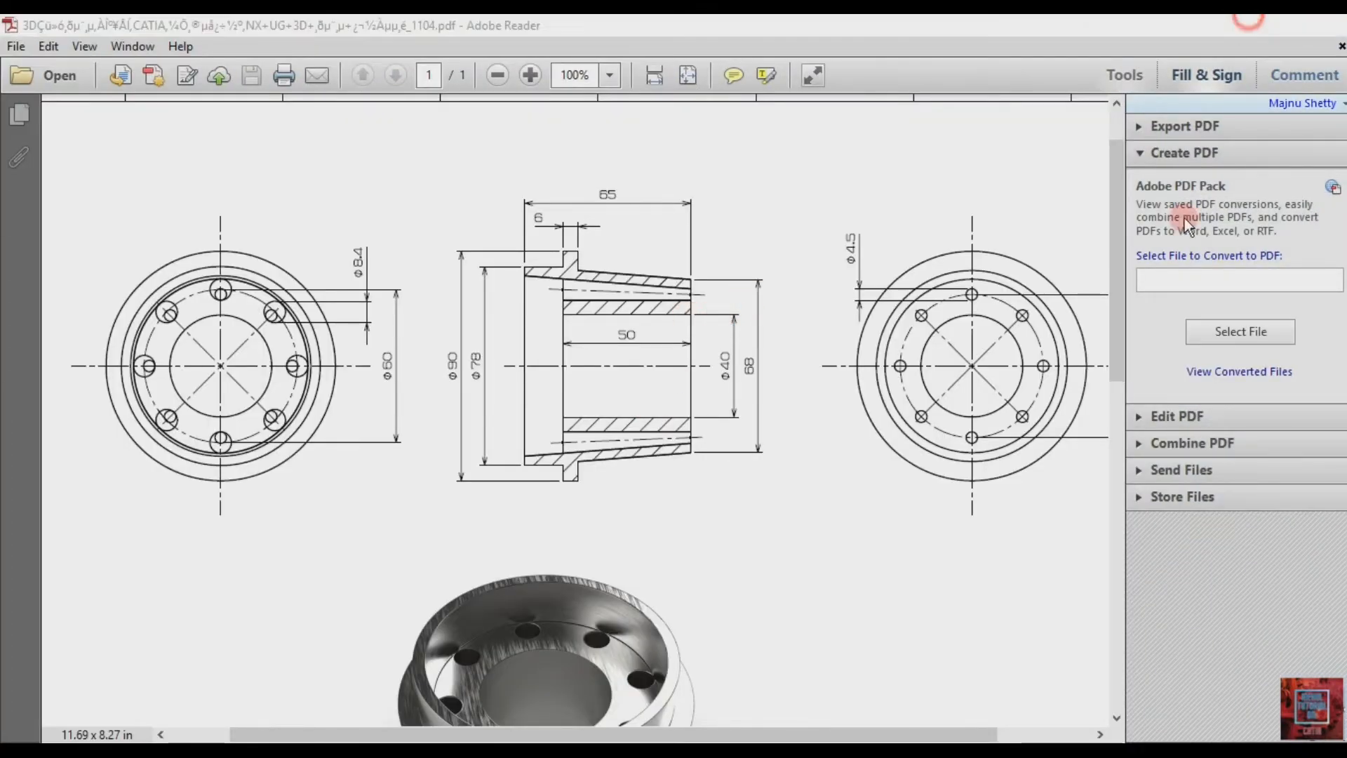
{"action": "left_click", "coordinate": [1297, 277]}
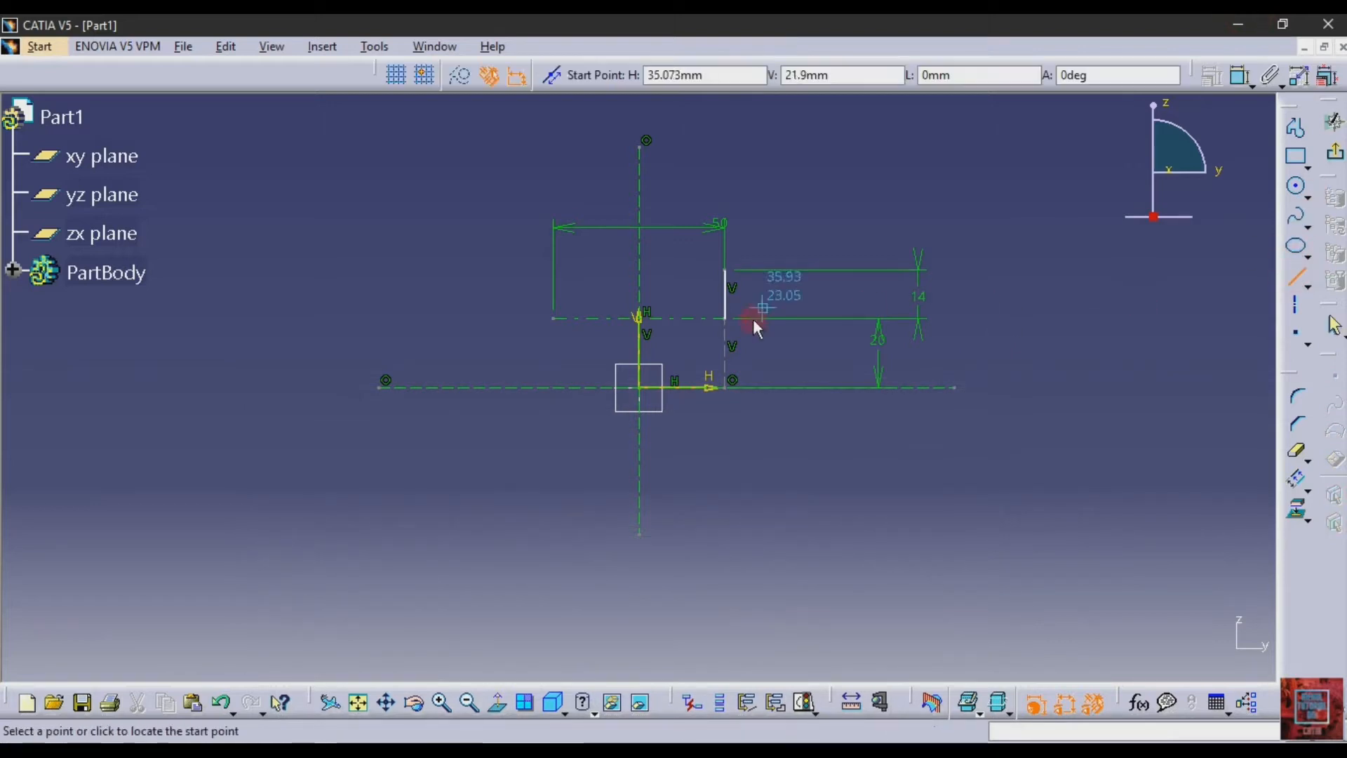
{"action": "left_click", "coordinate": [726, 320]}
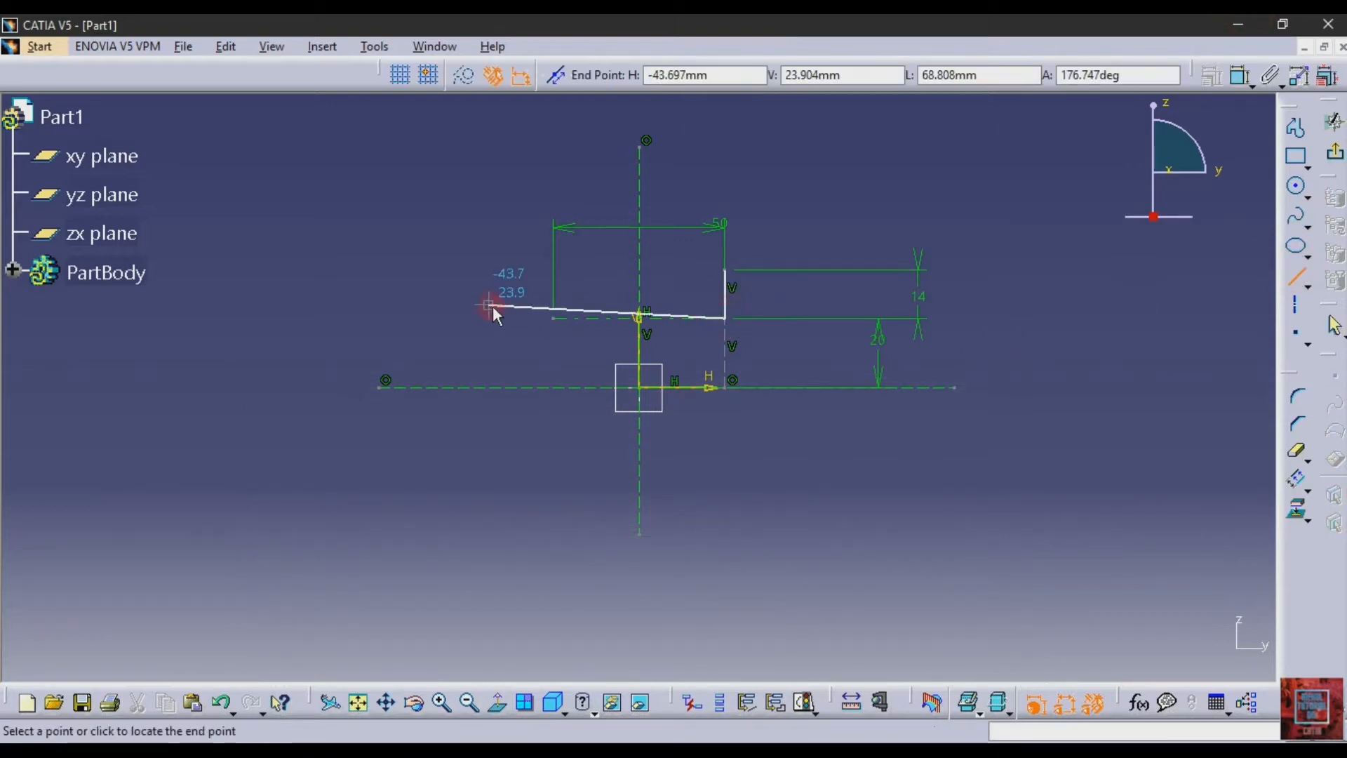
{"action": "left_click", "coordinate": [550, 314]}
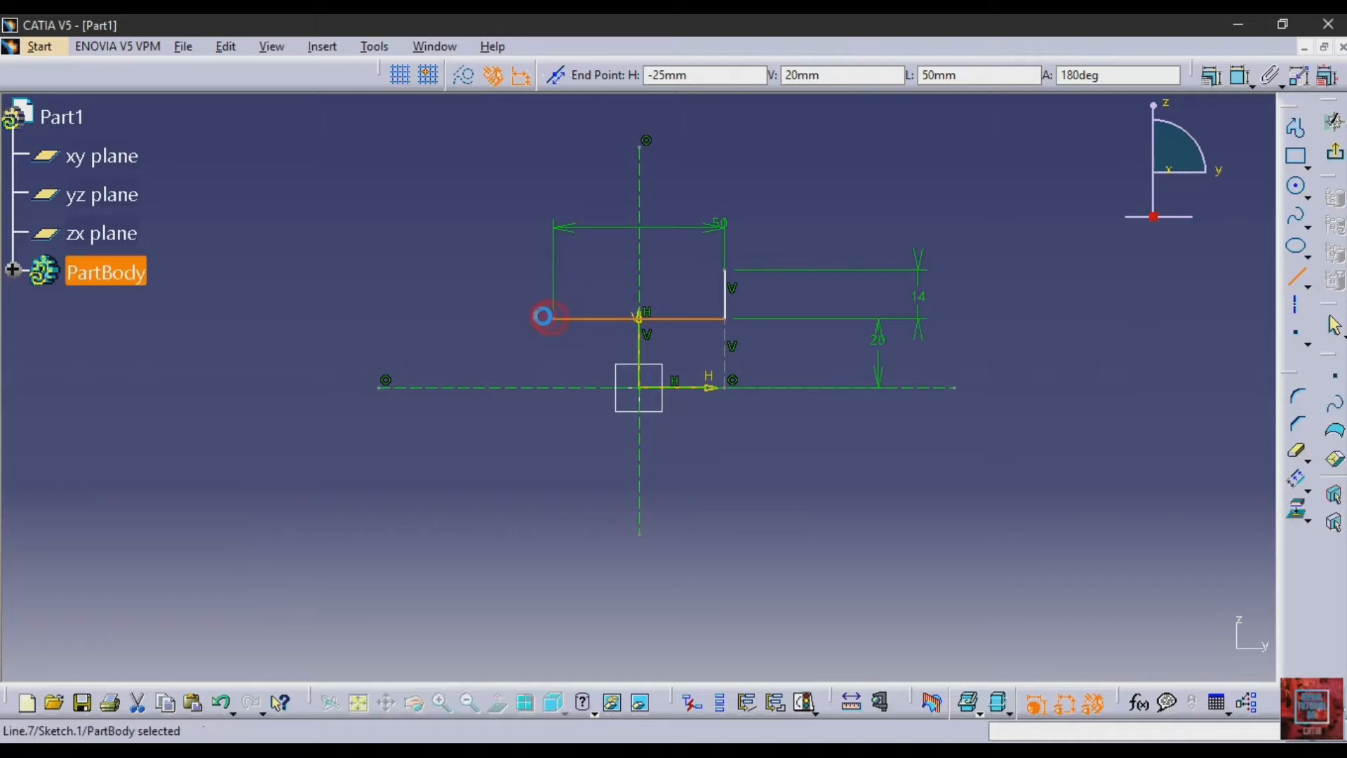
{"action": "left_click", "coordinate": [442, 251]}
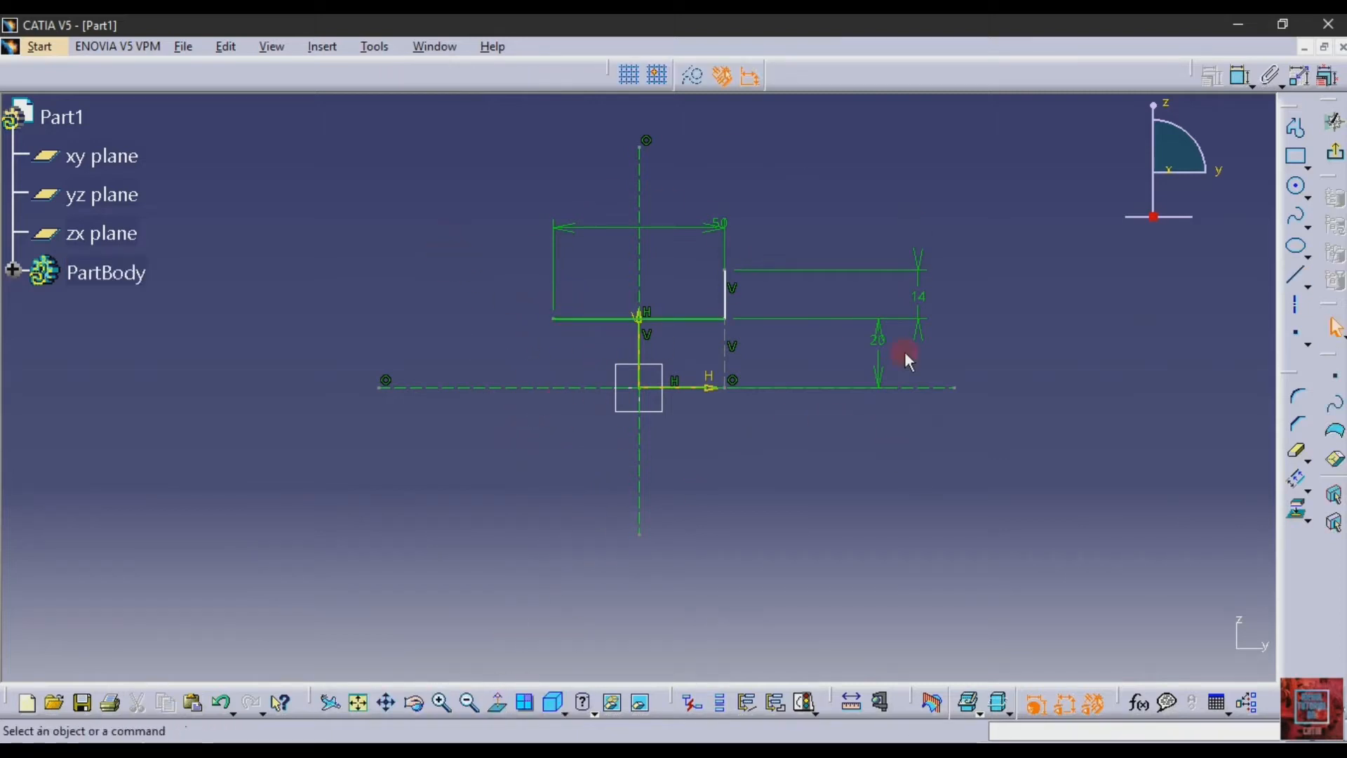
Step: Check the PDF section and draw a vertical axis line about 64 mm long upward from the horizontal axis, about 52 mm left of the origin
{"action": "key", "text": "alt+Tab"}
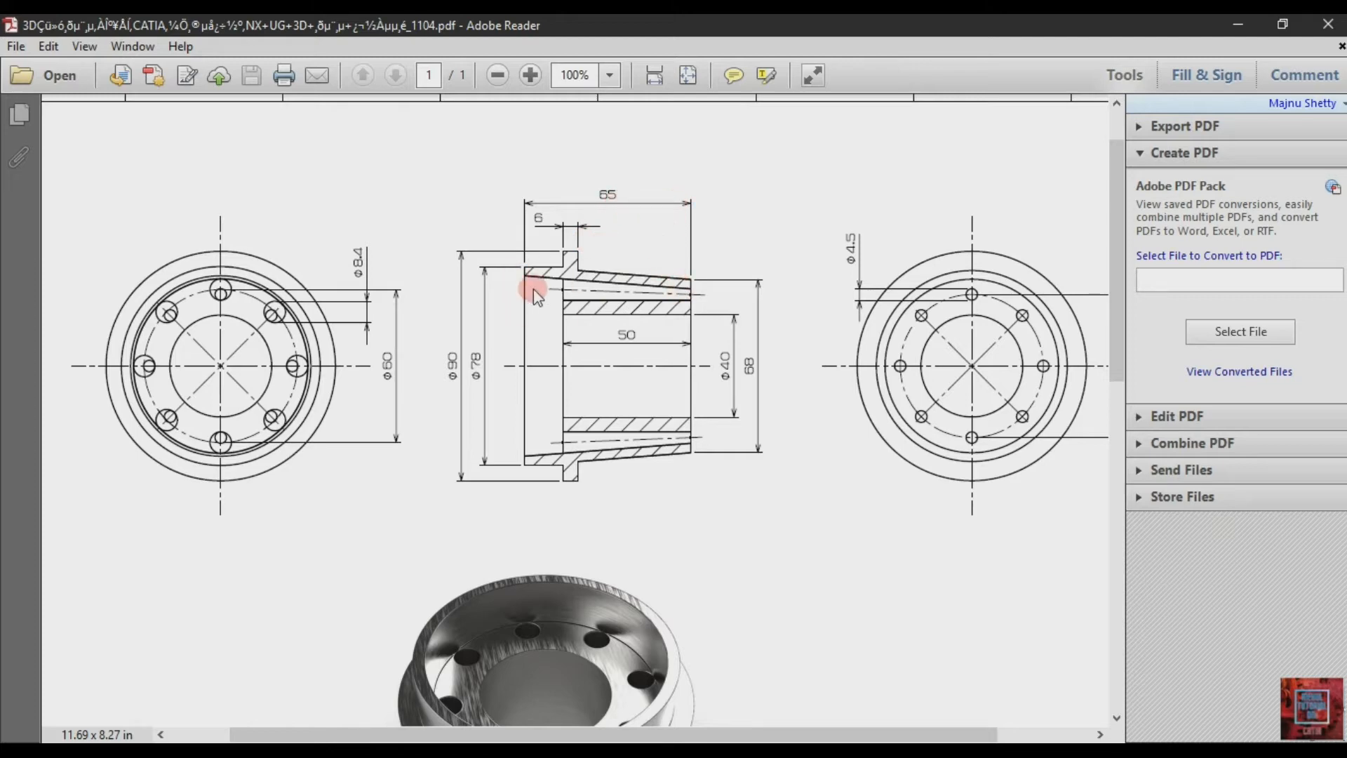
{"action": "left_click", "coordinate": [519, 751]}
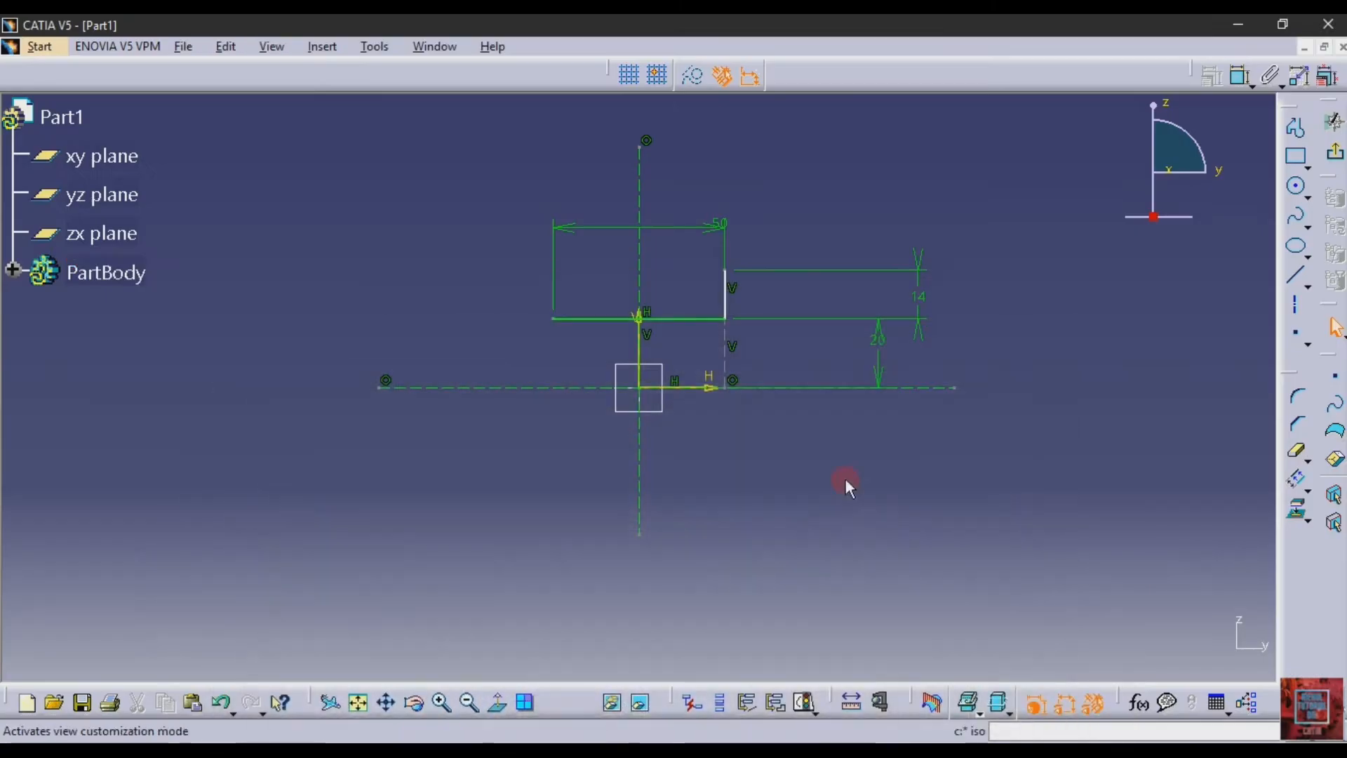
{"action": "left_click", "coordinate": [1295, 305]}
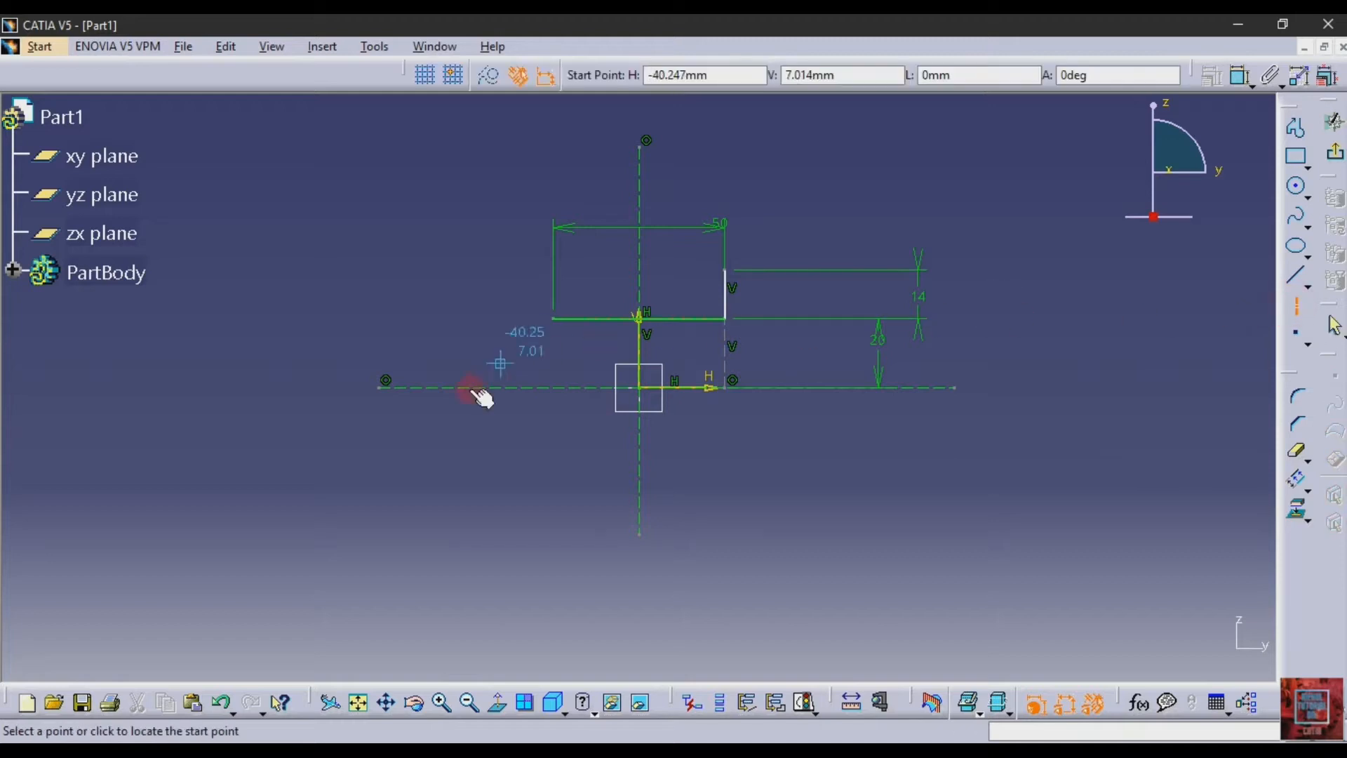
{"action": "left_click", "coordinate": [461, 387]}
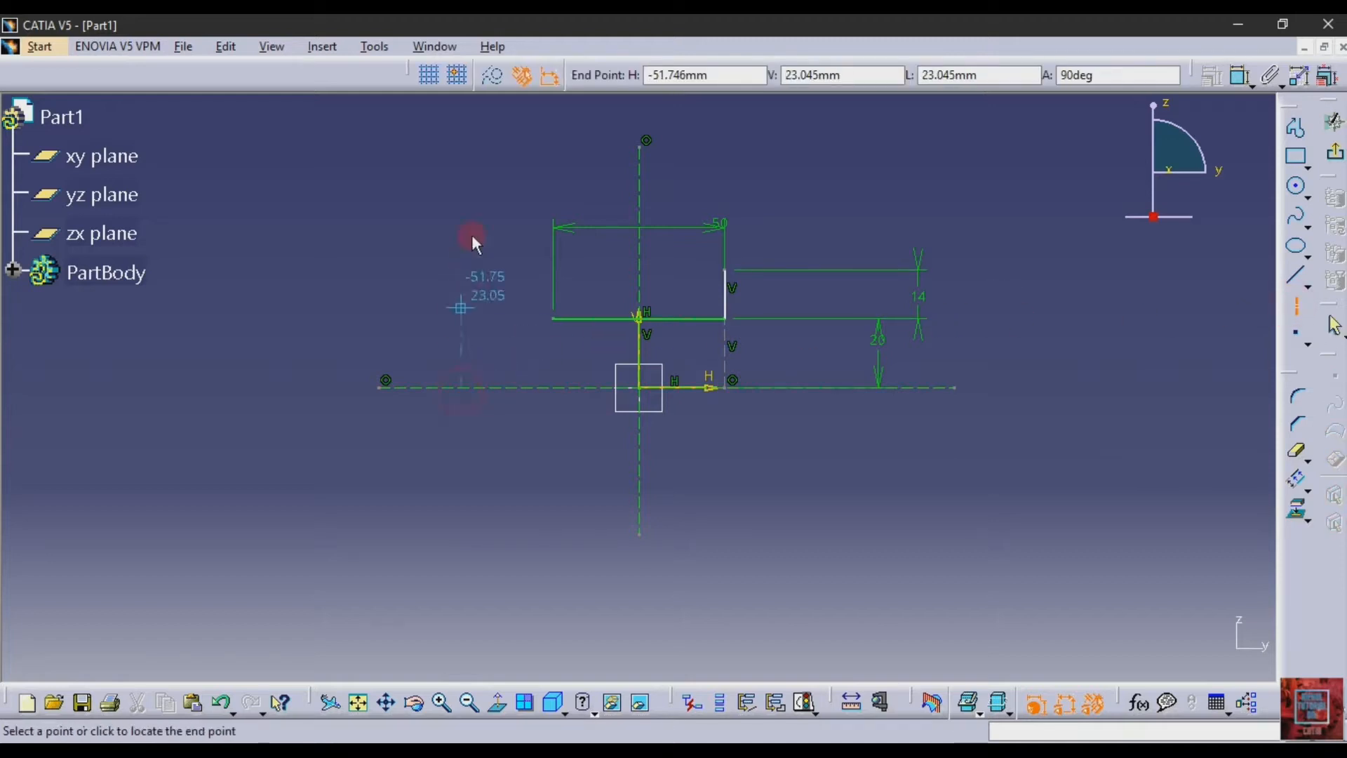
{"action": "left_click", "coordinate": [461, 167]}
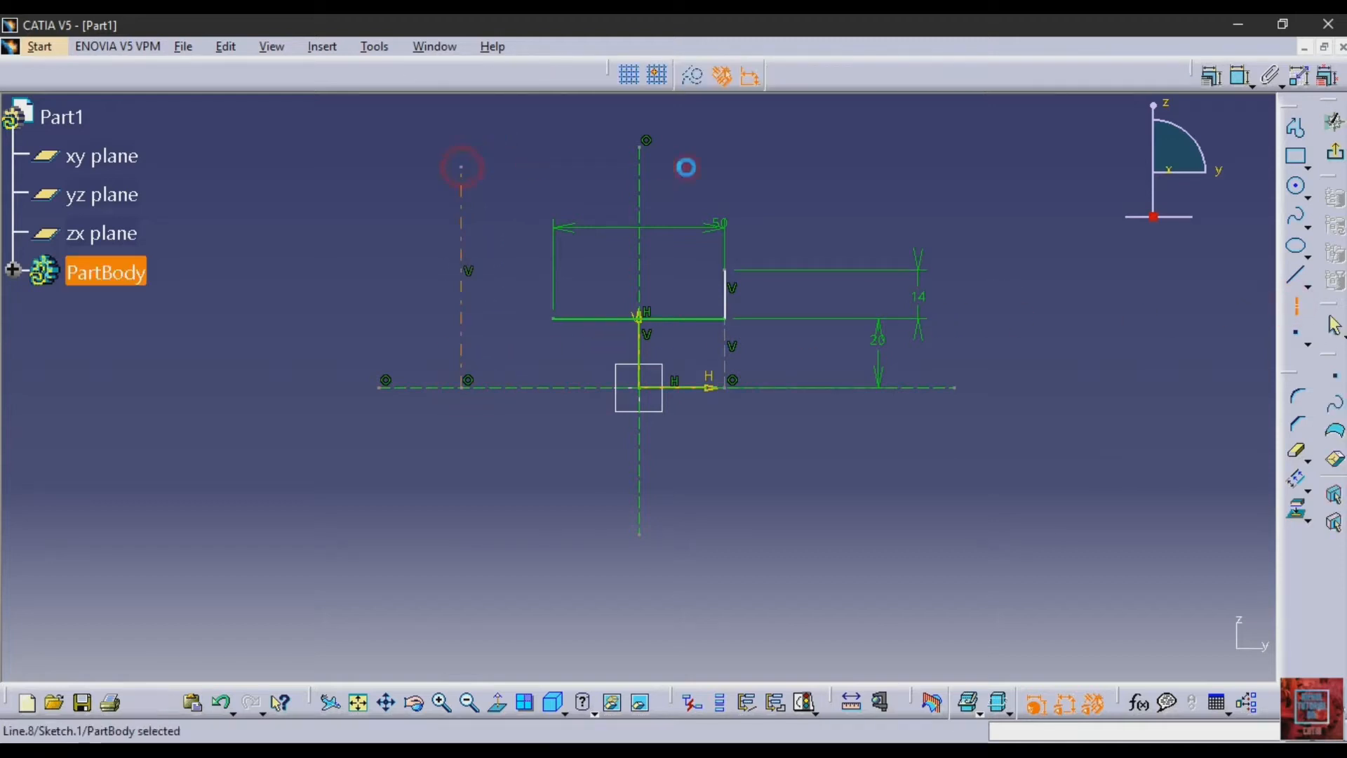
Step: Constrain the length of the left vertical axis line to 39 mm
{"action": "left_click", "coordinate": [1242, 75]}
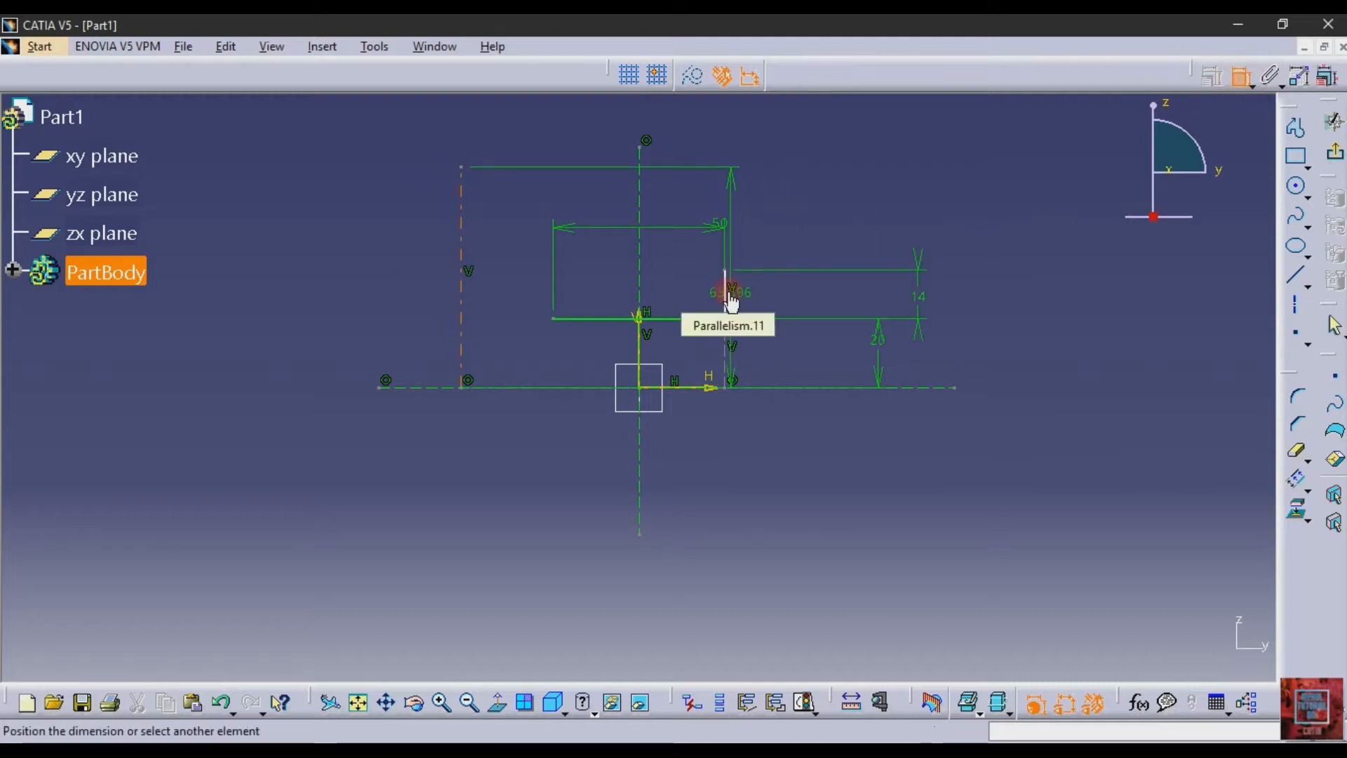
{"action": "left_click", "coordinate": [251, 313]}
{"action": "double_click", "coordinate": [251, 313]}
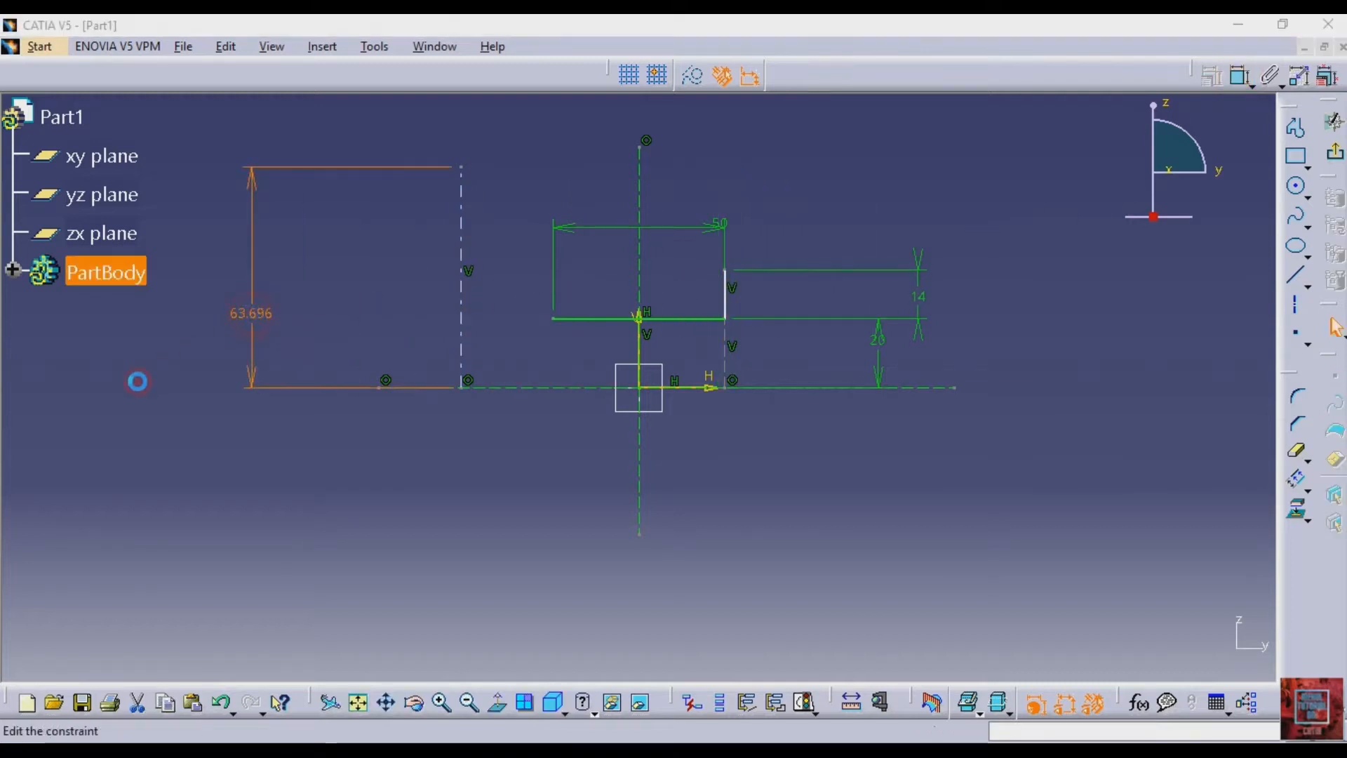
{"action": "type", "text": "39mm"}
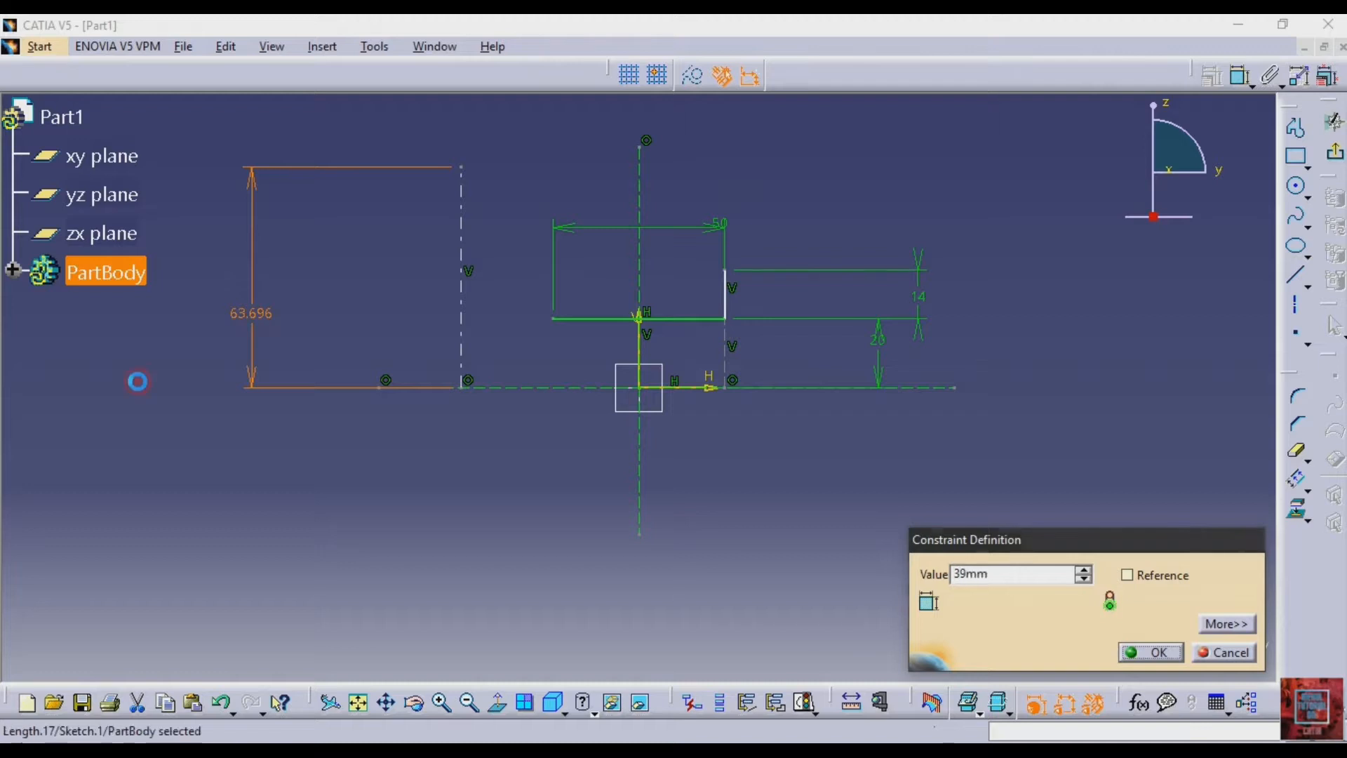
{"action": "key", "text": "Return"}
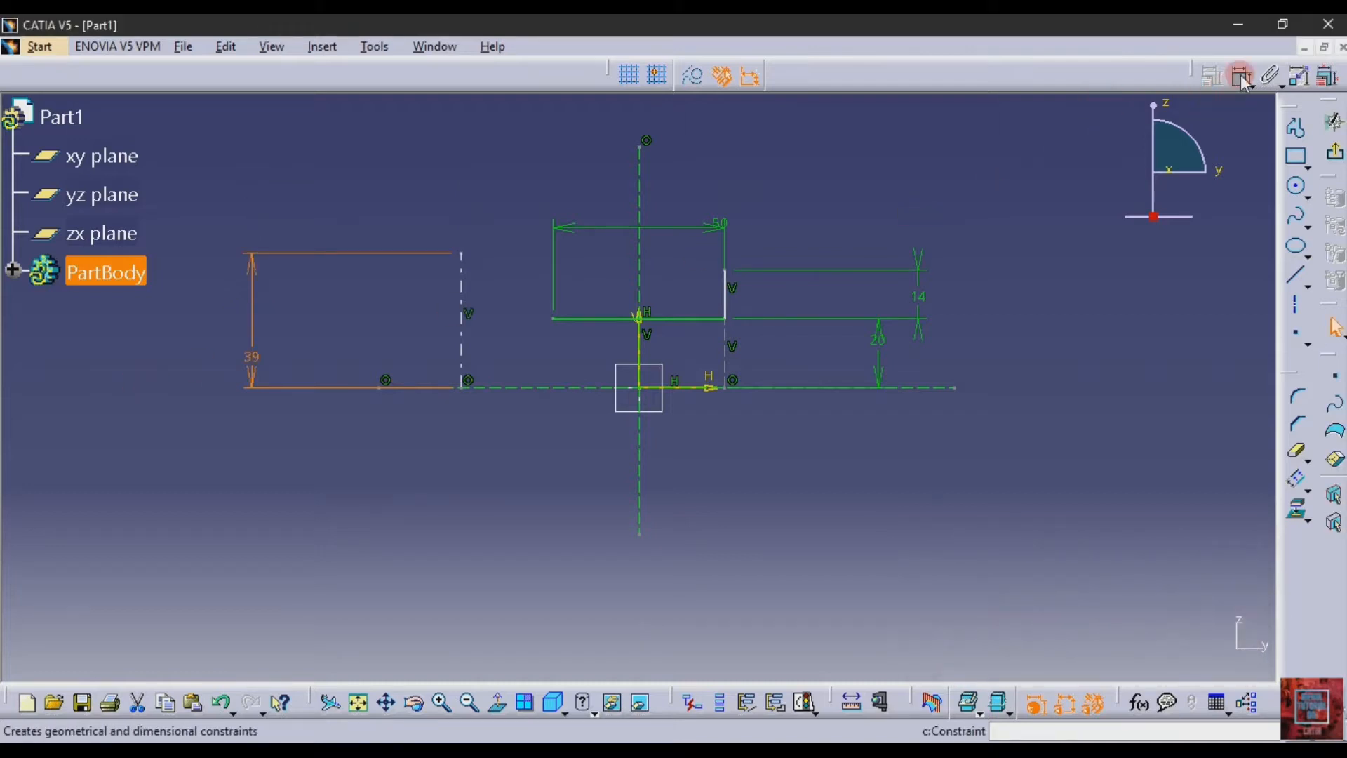
Step: Constrain the distance between the 14 mm vertical line and the left vertical axis line to 65 mm, checking it against the PDF drawing
{"action": "left_click", "coordinate": [1239, 75]}
{"action": "left_click", "coordinate": [729, 296]}
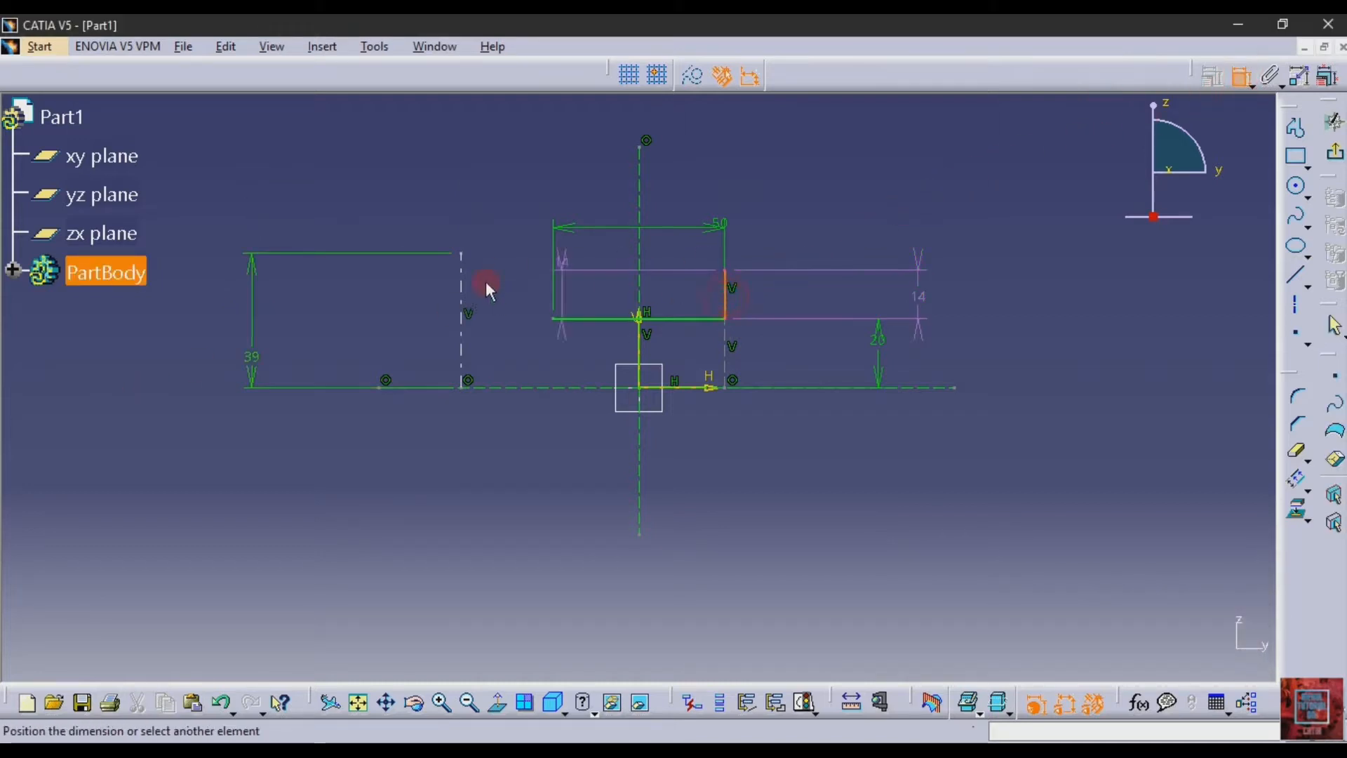
{"action": "left_click", "coordinate": [463, 309]}
{"action": "left_click", "coordinate": [391, 525]}
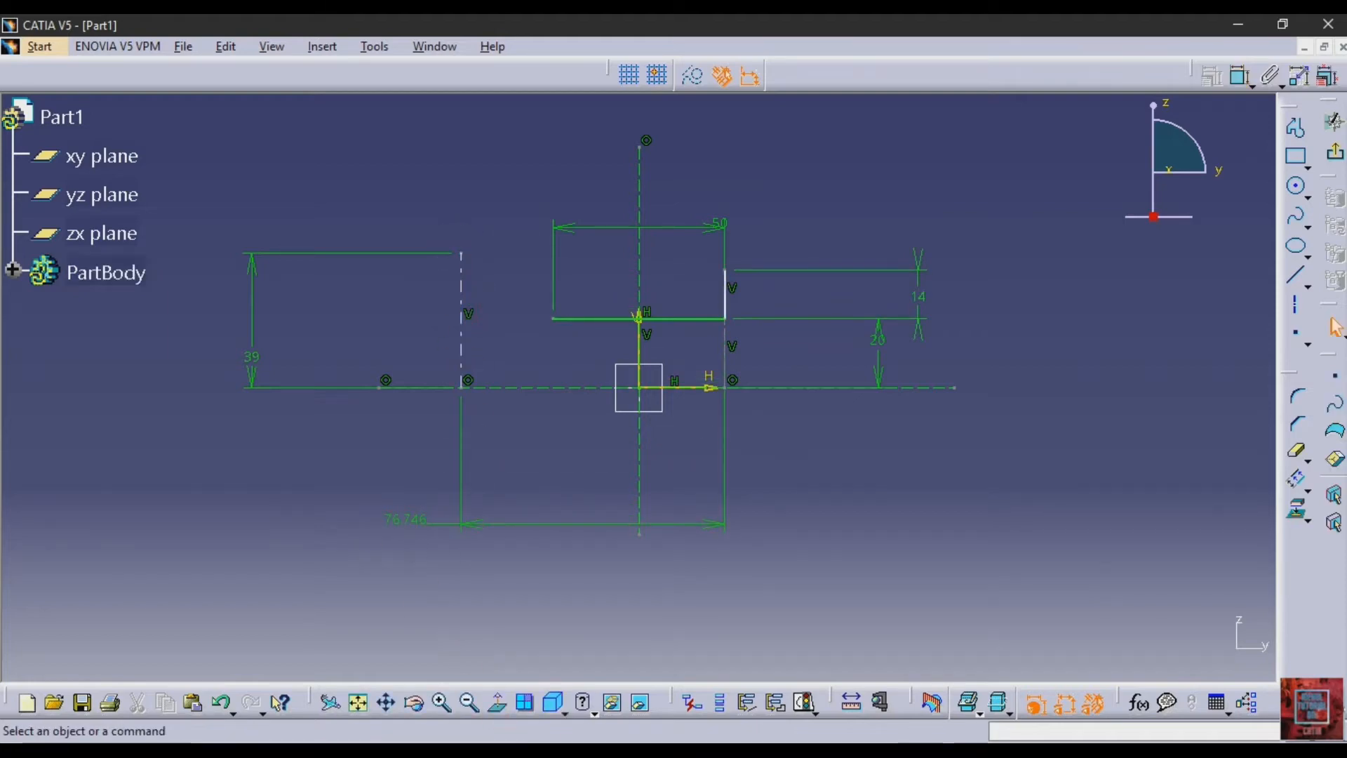
{"action": "left_click", "coordinate": [512, 750]}
{"action": "left_click", "coordinate": [491, 750]}
{"action": "double_click", "coordinate": [404, 517]}
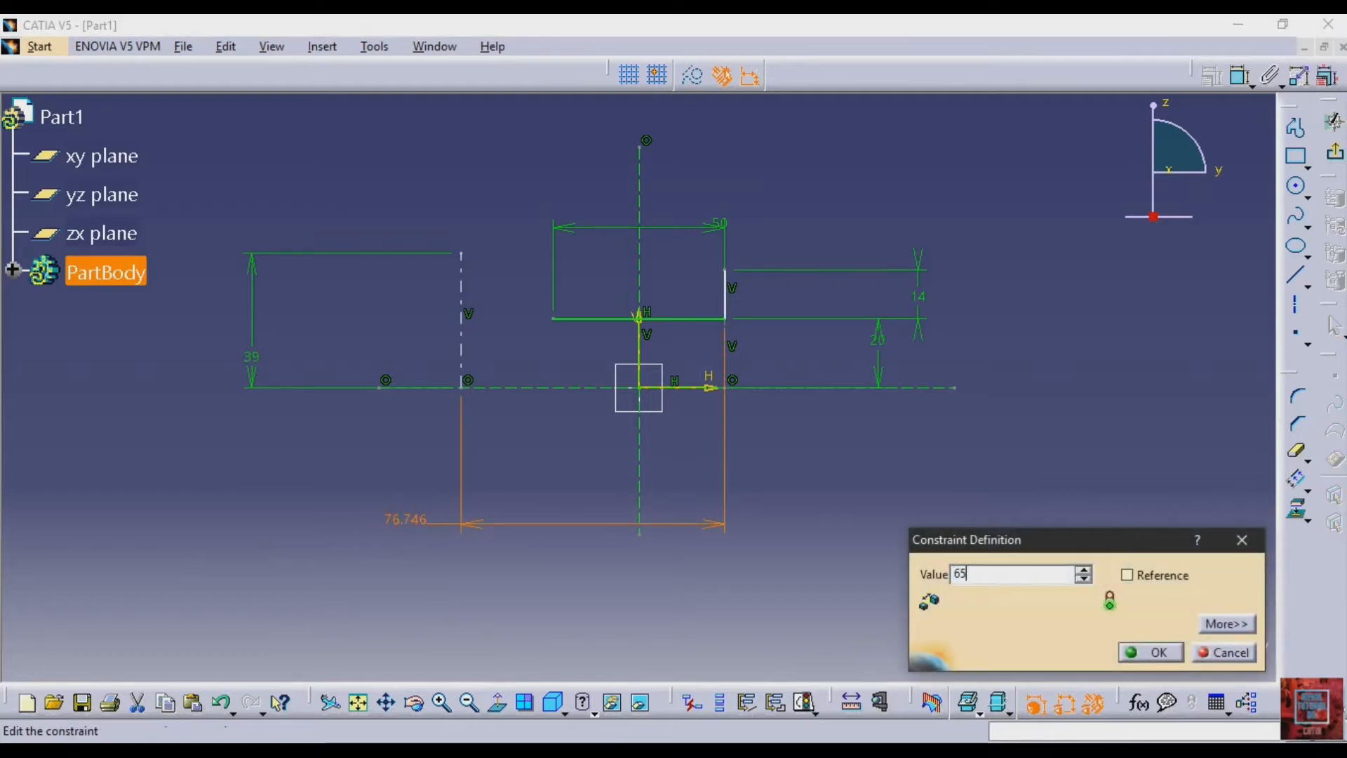
{"action": "type", "text": "65"}
{"action": "key", "text": "Return"}
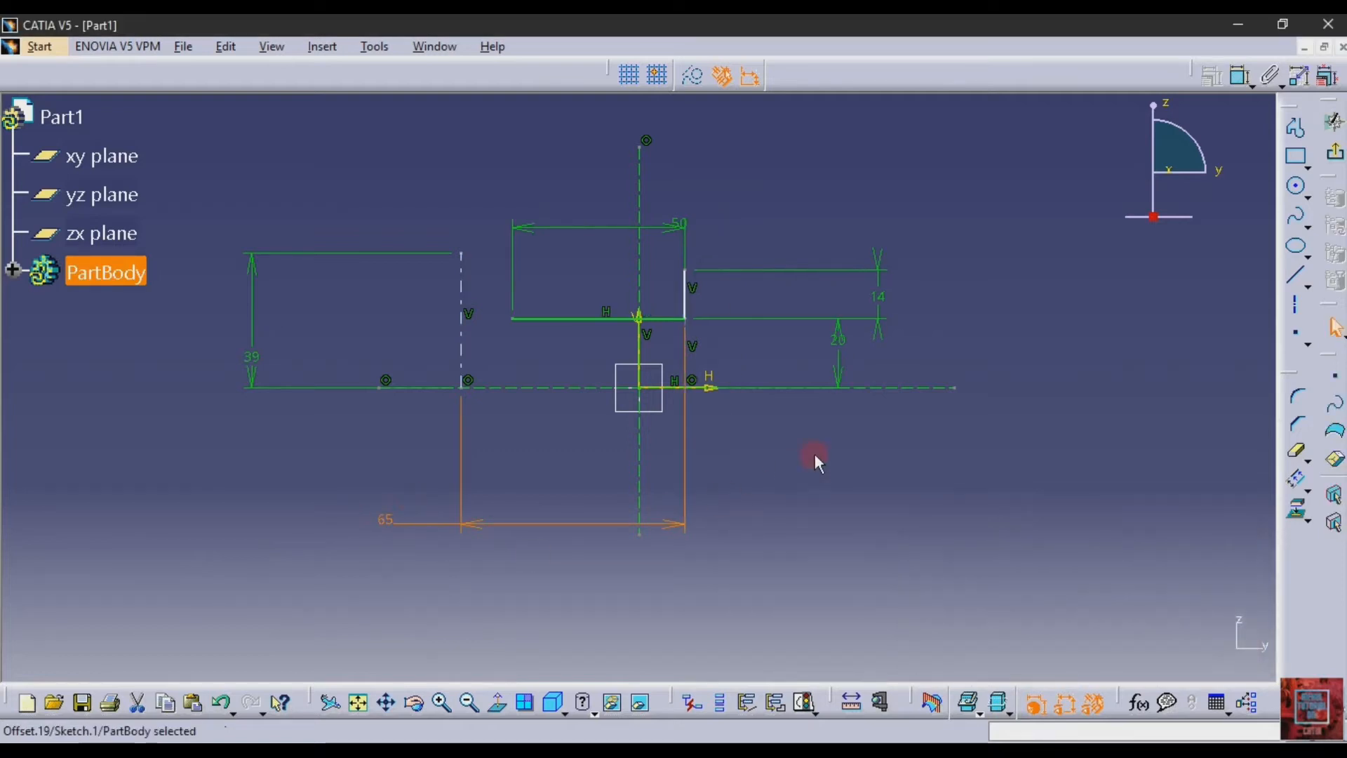
{"action": "left_click", "coordinate": [890, 457]}
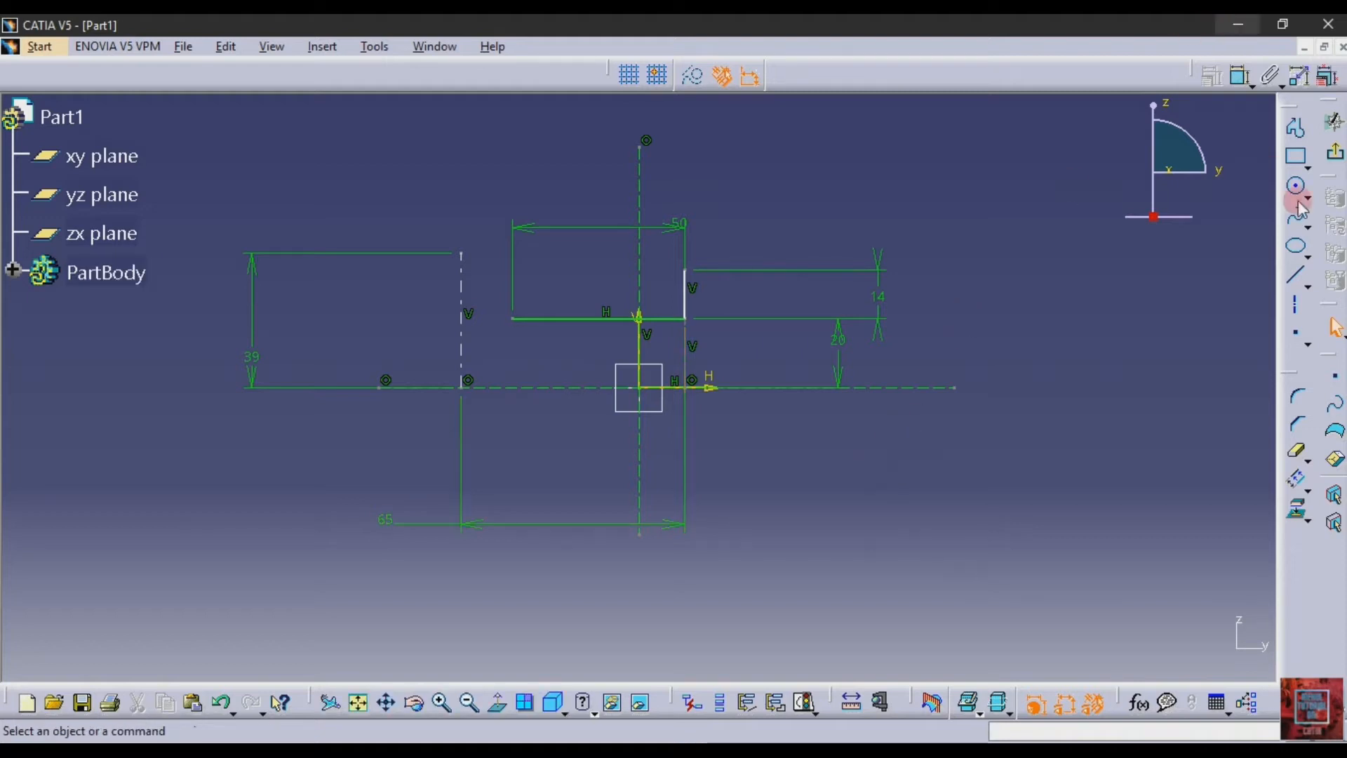
Step: Draw the sloped outer line from the top of the 14 mm vertical line to the top of the left vertical axis line
{"action": "left_click", "coordinate": [1291, 295]}
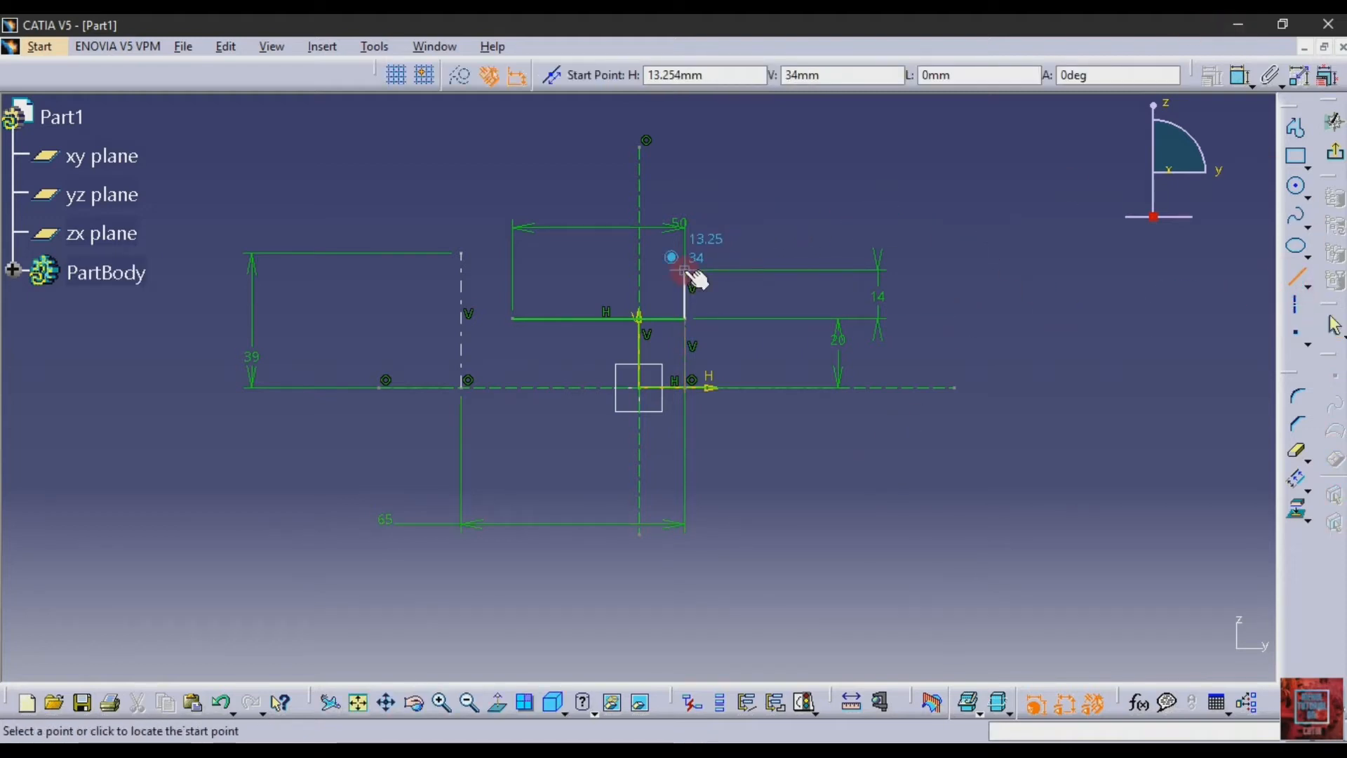
{"action": "left_click", "coordinate": [684, 269]}
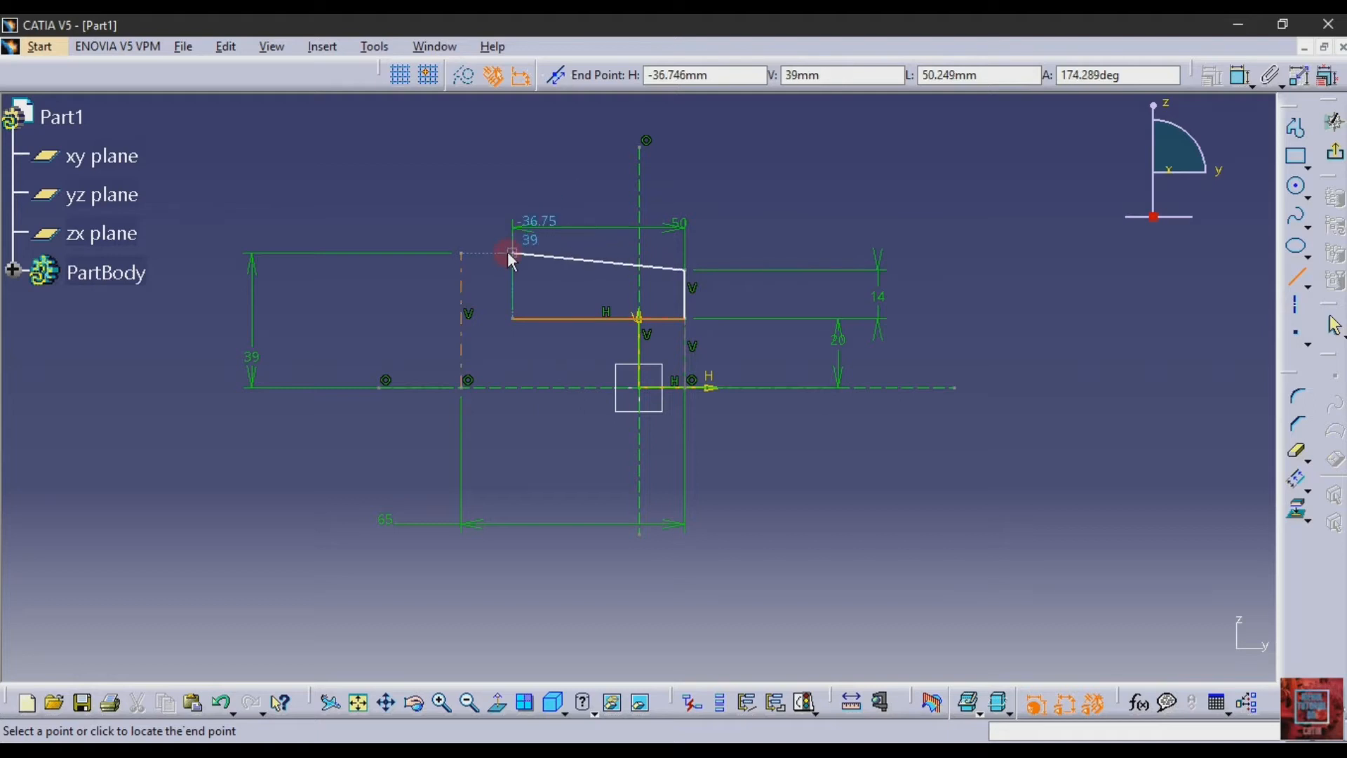
{"action": "left_click", "coordinate": [470, 256]}
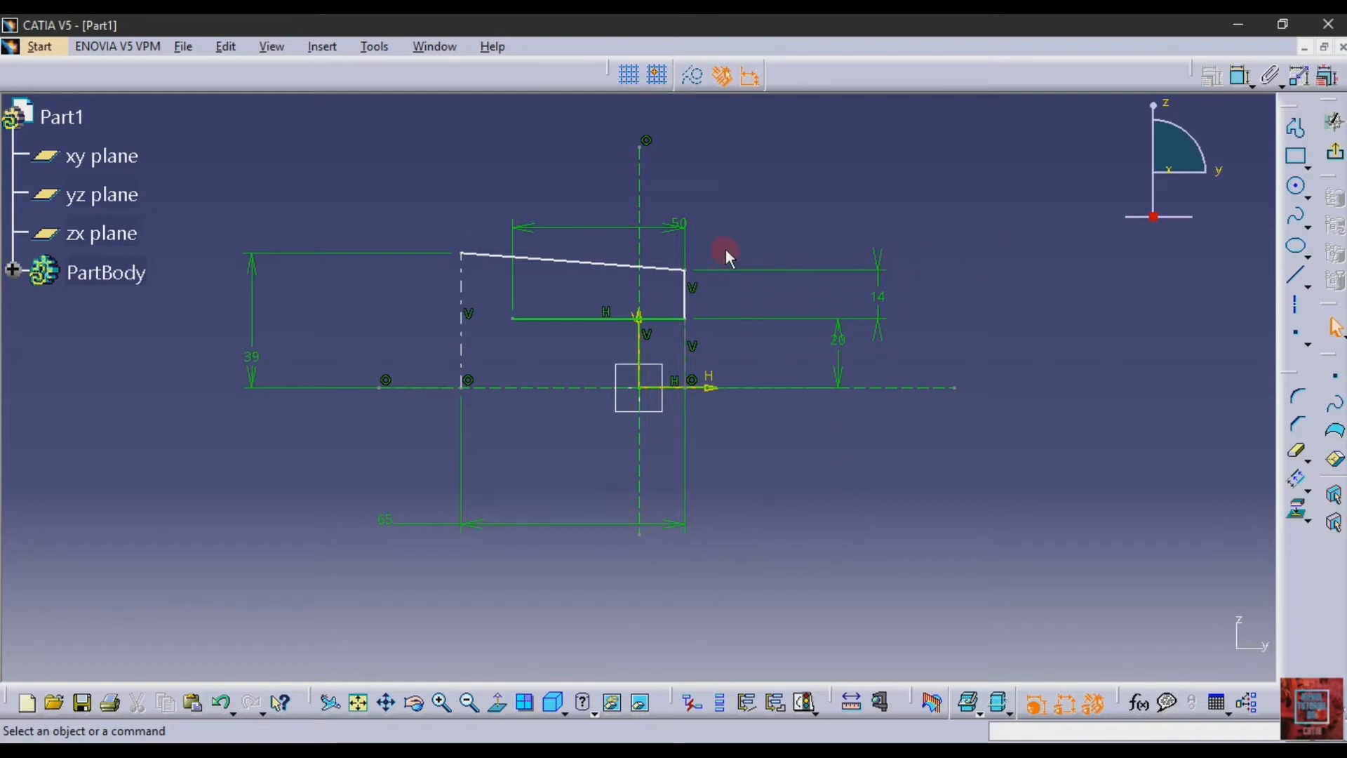
Step: Check the wall in the PDF section and draw a vertical line about 10.7 mm long downward from the sloped line's left endpoint
{"action": "left_click", "coordinate": [441, 702]}
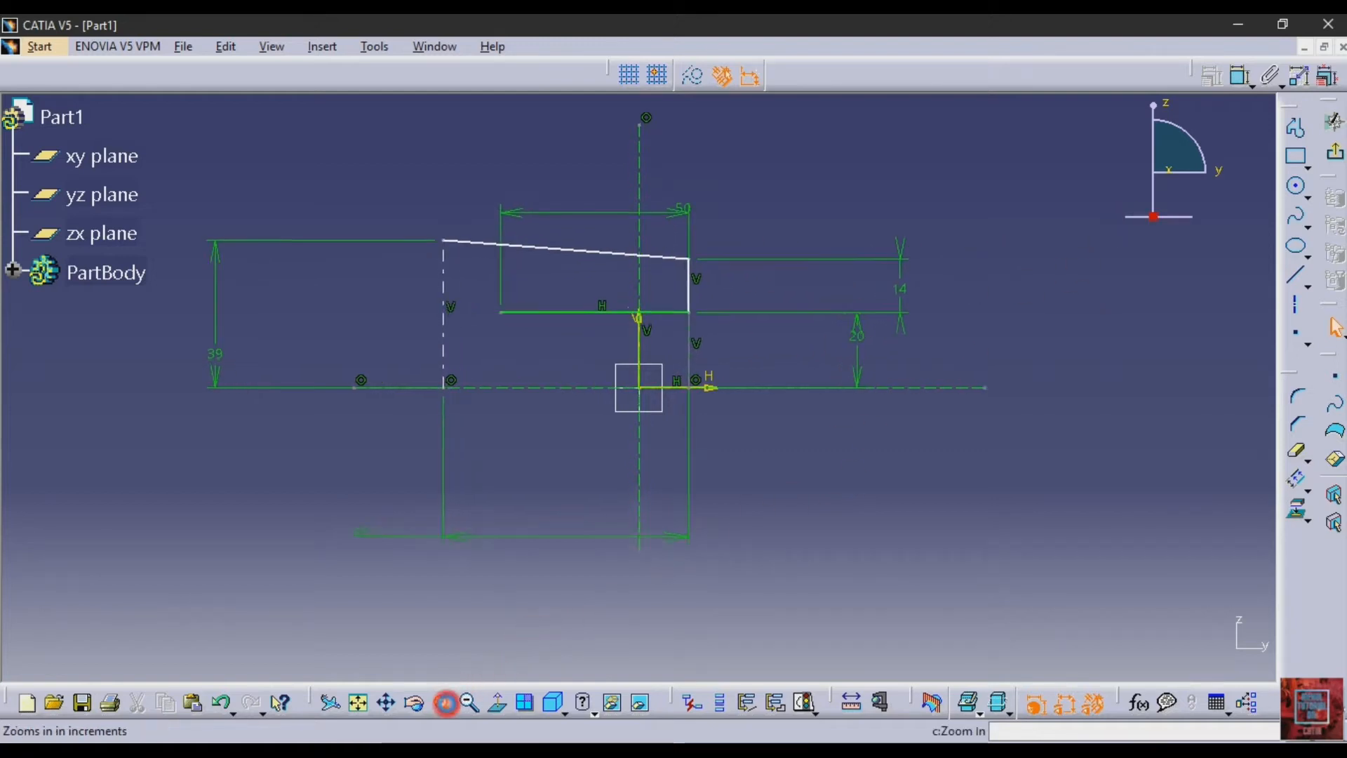
{"action": "left_click", "coordinate": [388, 702]}
{"action": "left_click_drag", "start_coordinate": [398, 271], "coordinate": [394, 393]}
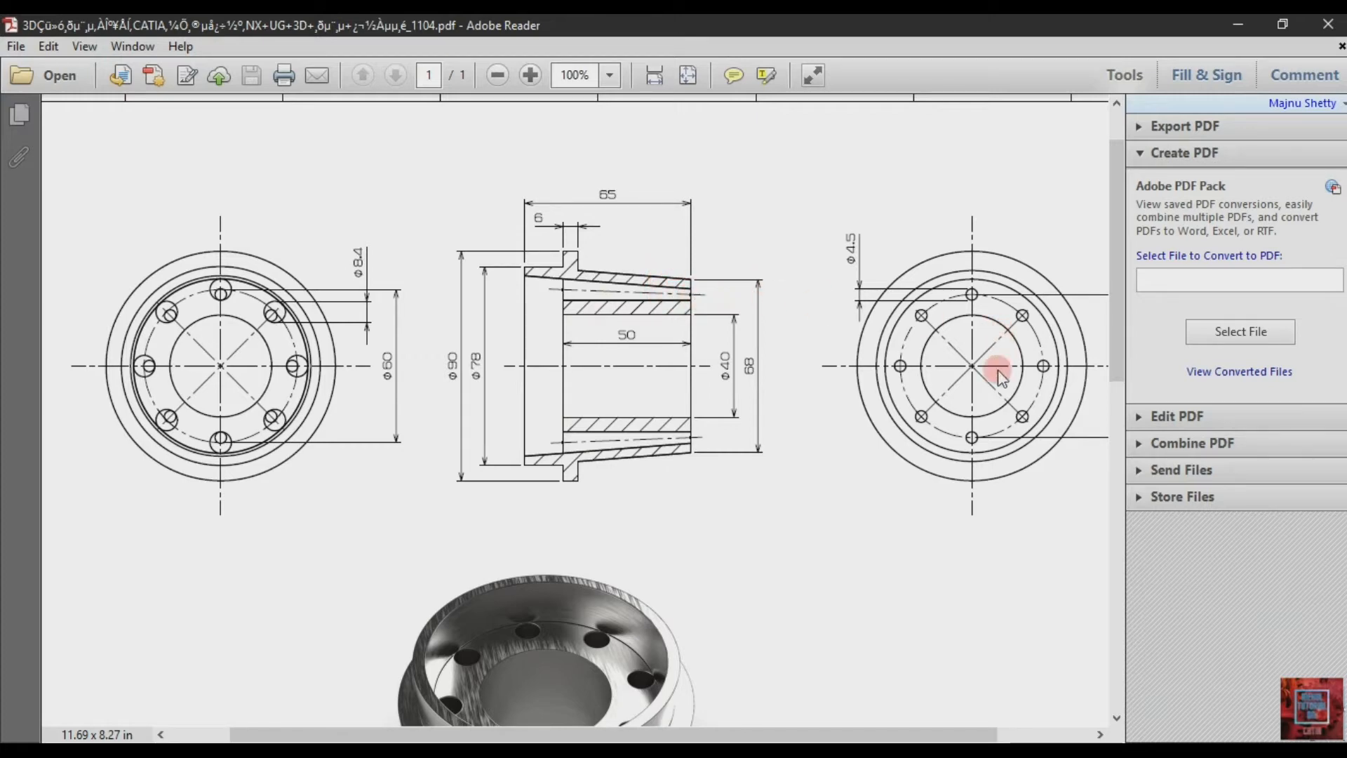
{"action": "left_click_drag", "start_coordinate": [912, 734], "coordinate": [1006, 734]}
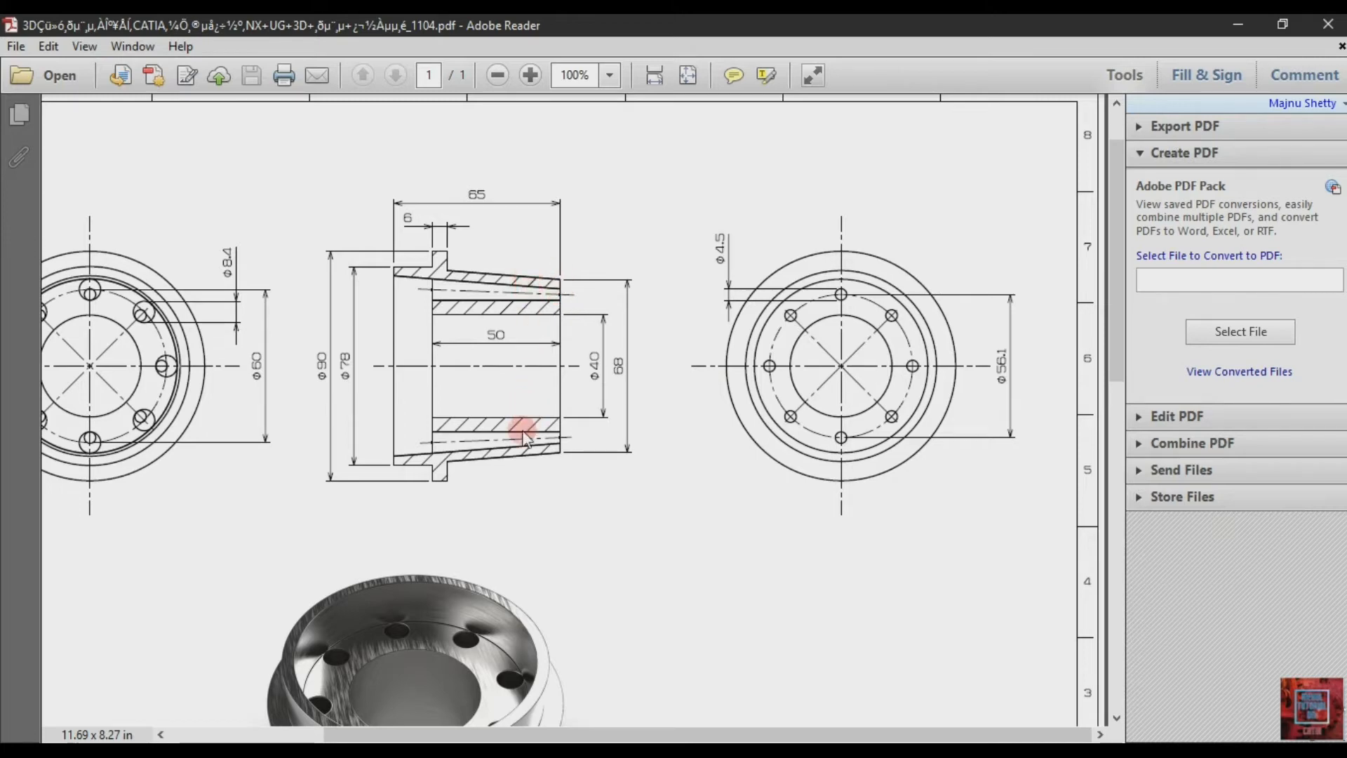
{"action": "left_click", "coordinate": [537, 749]}
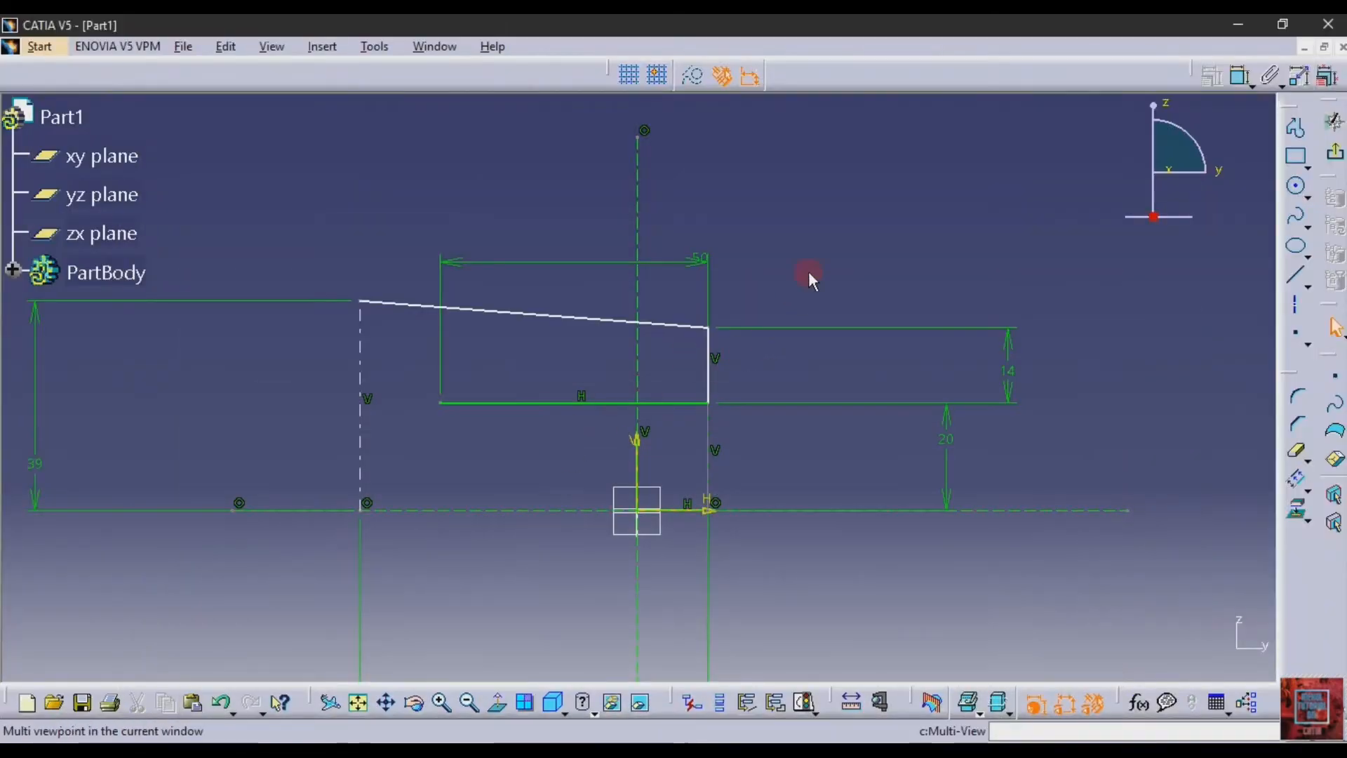
{"action": "left_click", "coordinate": [1295, 274]}
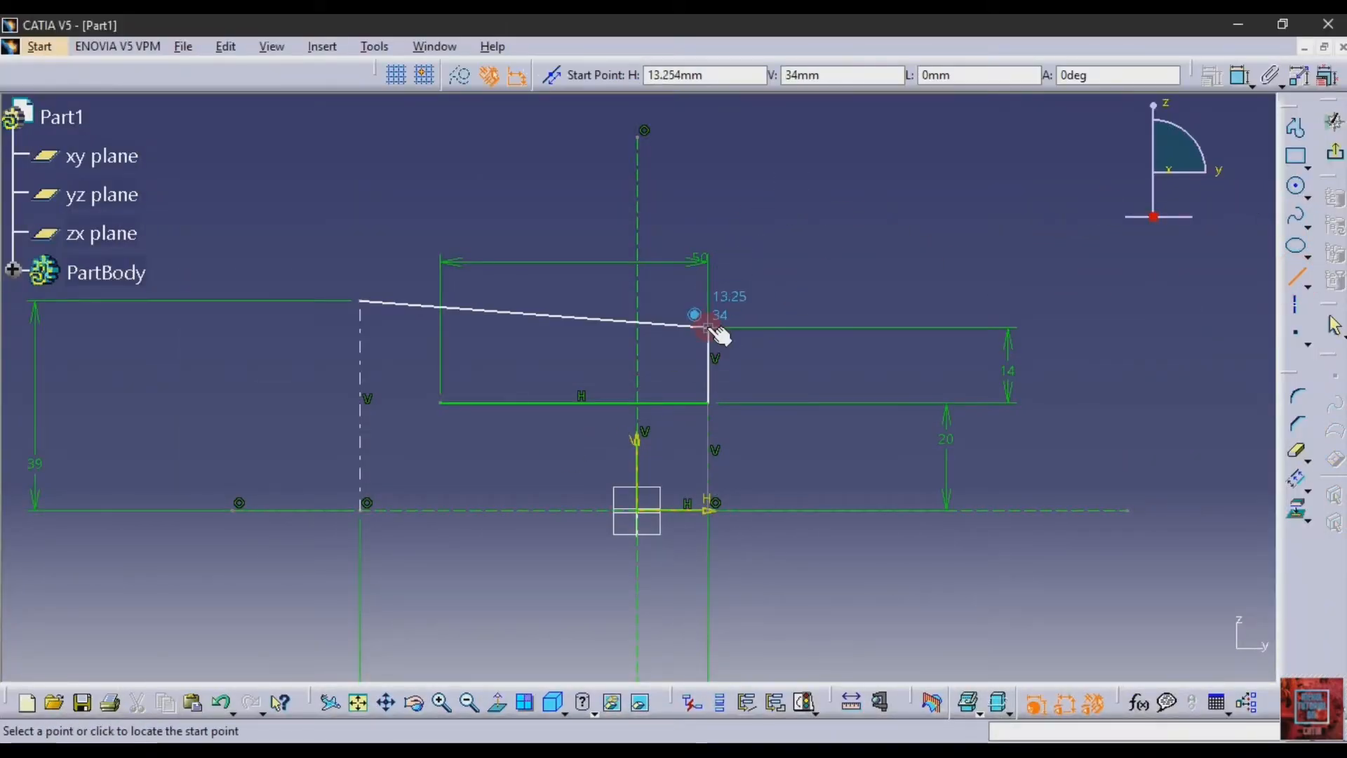
{"action": "left_click", "coordinate": [360, 303]}
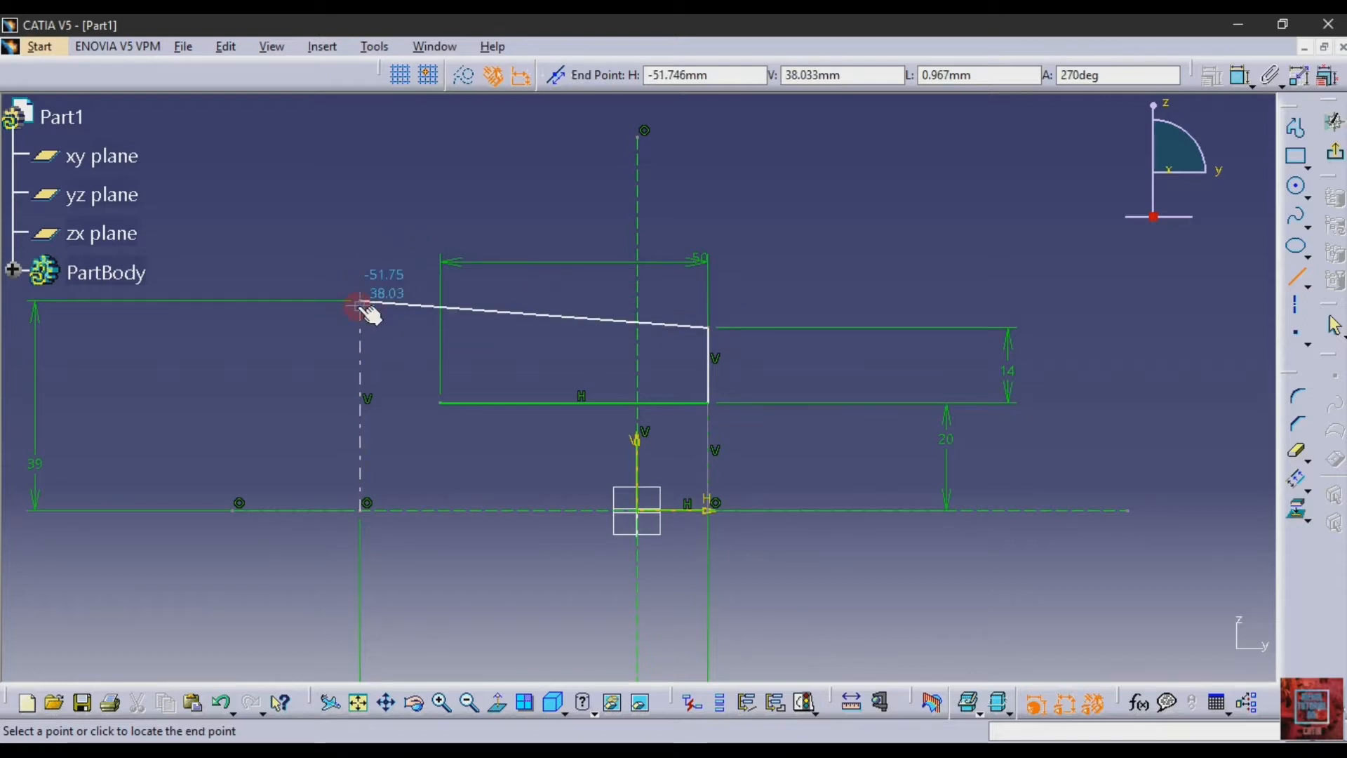
{"action": "left_click", "coordinate": [361, 355]}
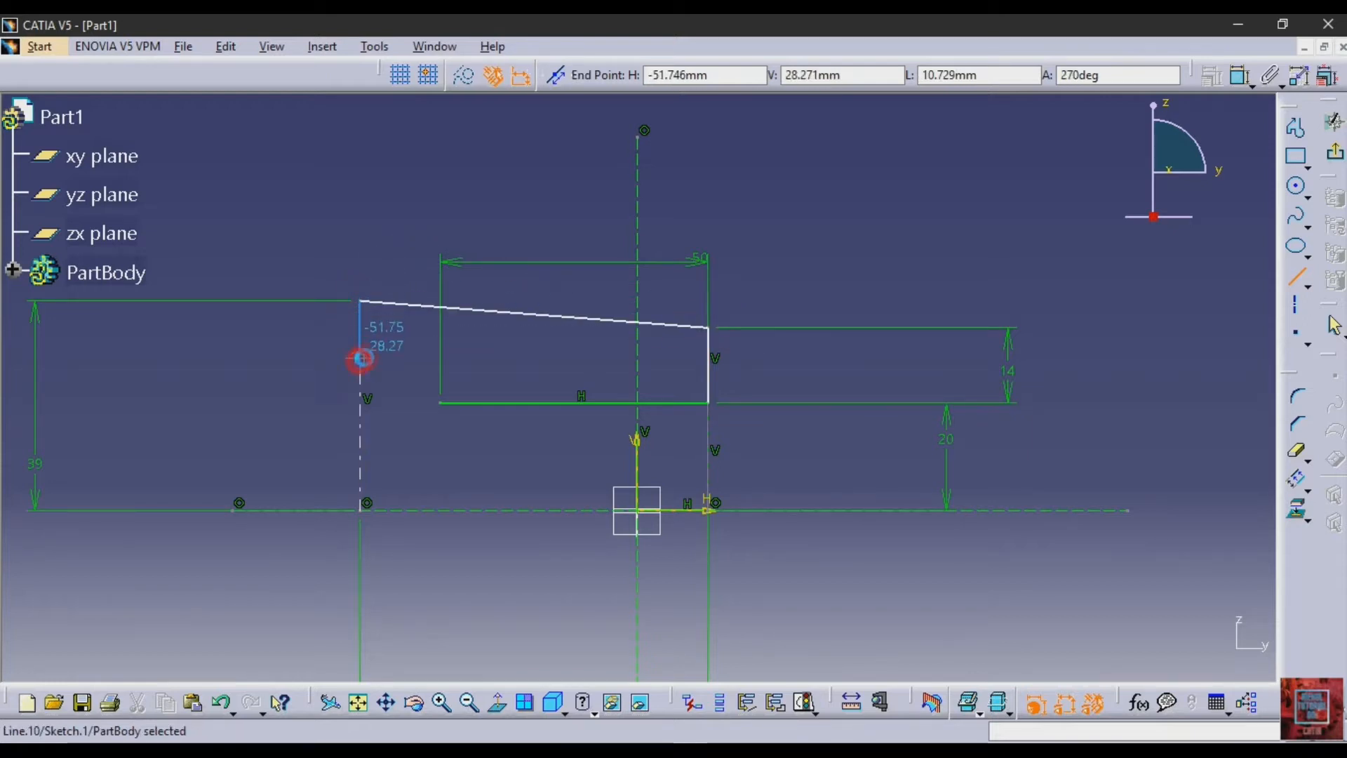
Step: Constrain the length of the short left vertical line to 3.7 mm
{"action": "left_click", "coordinate": [1242, 78]}
{"action": "left_click", "coordinate": [219, 267]}
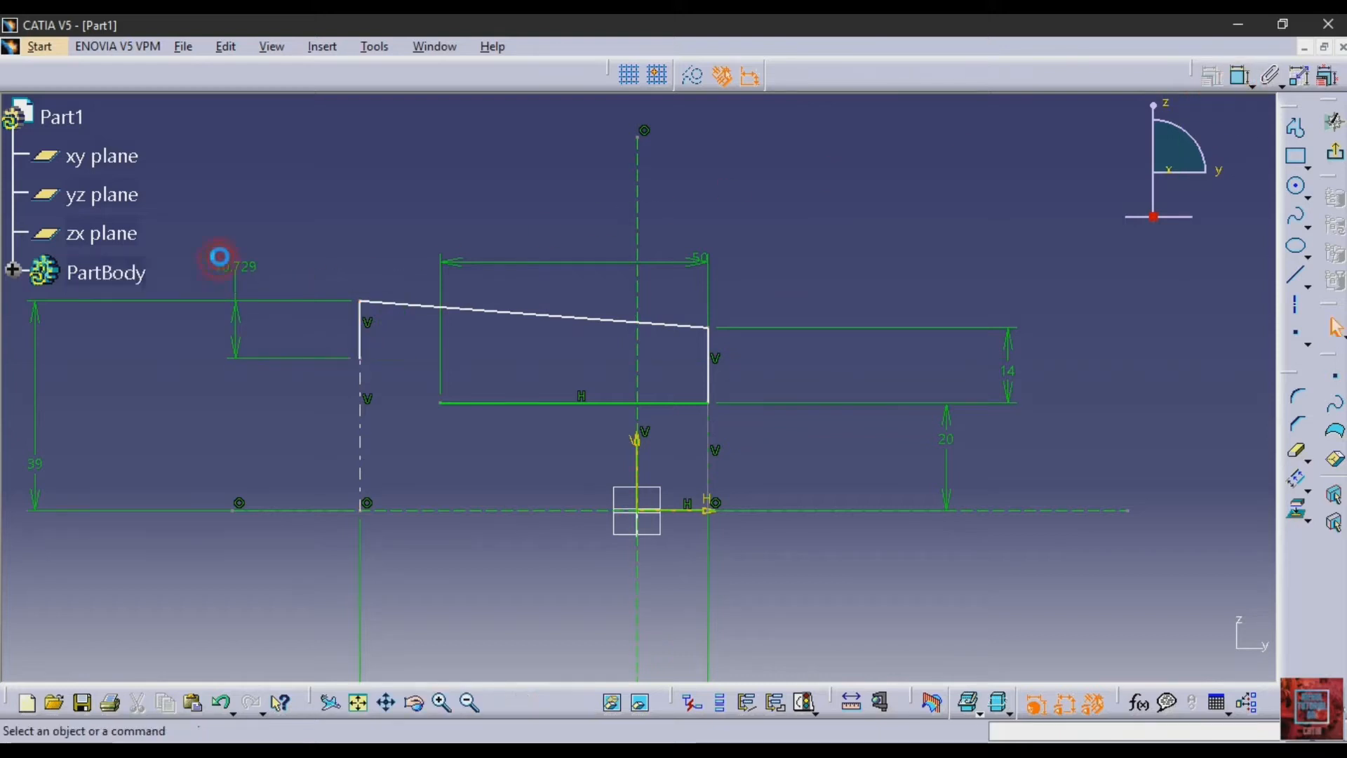
{"action": "double_click", "coordinate": [222, 265]}
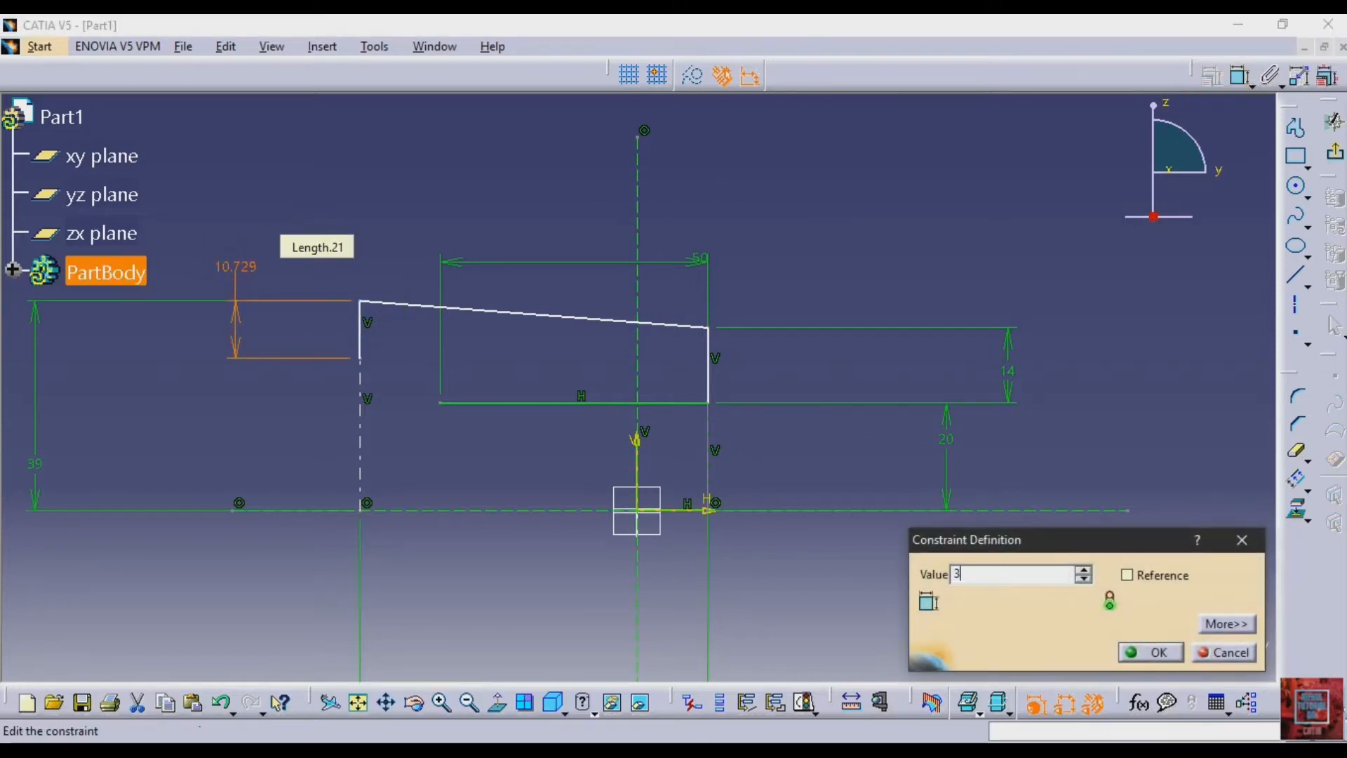
{"action": "type", "text": "3.7"}
{"action": "key", "text": "Return"}
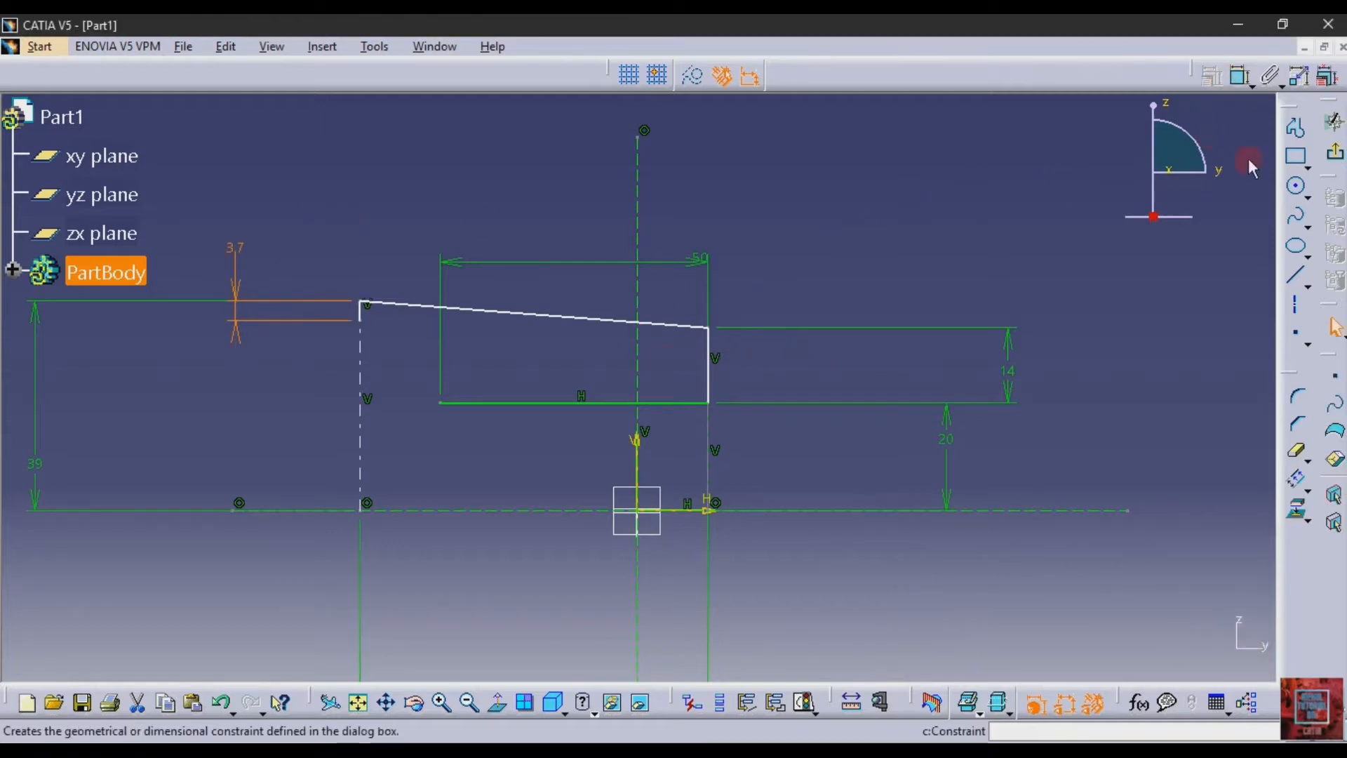
Step: Draw a short vertical line downward from the sloped line's right endpoint and constrain its length to 3.7 mm
{"action": "left_click", "coordinate": [1295, 275]}
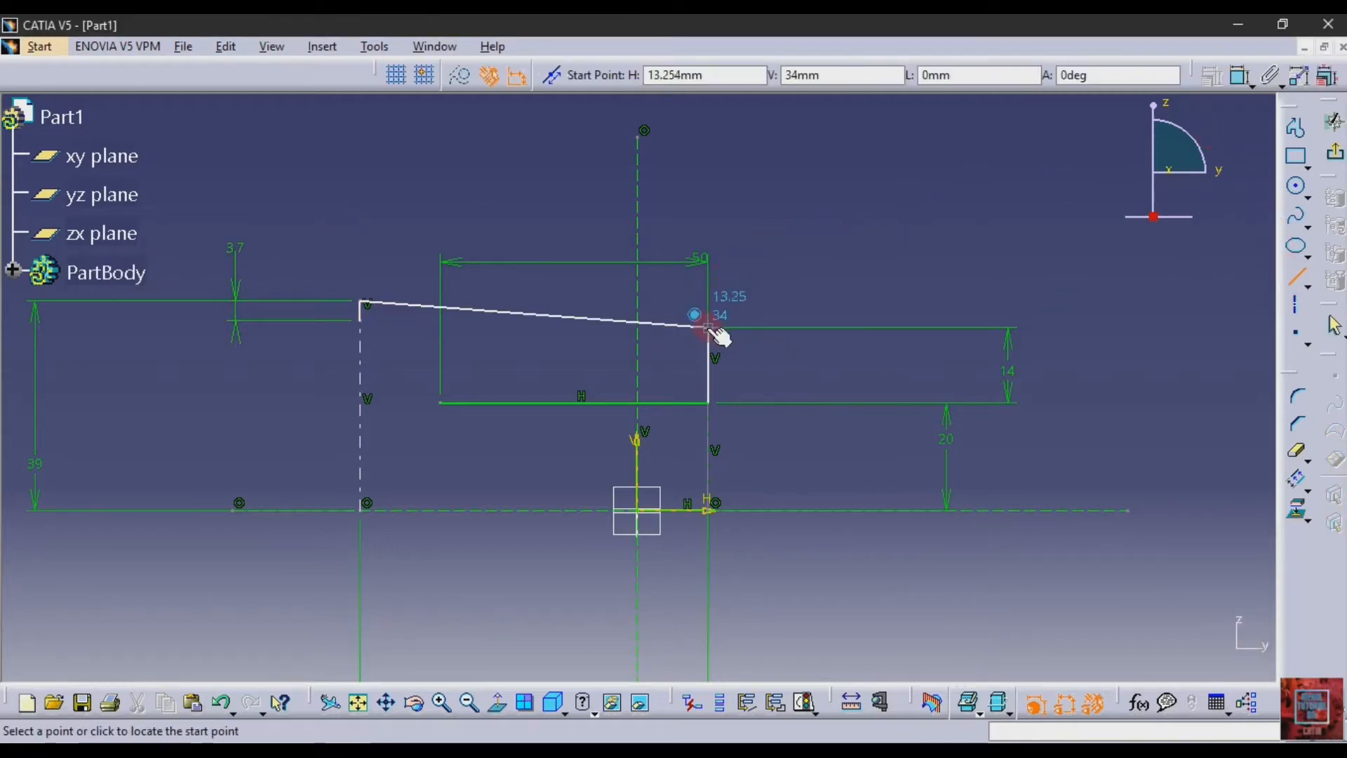
{"action": "left_click", "coordinate": [710, 329]}
{"action": "left_click", "coordinate": [709, 359]}
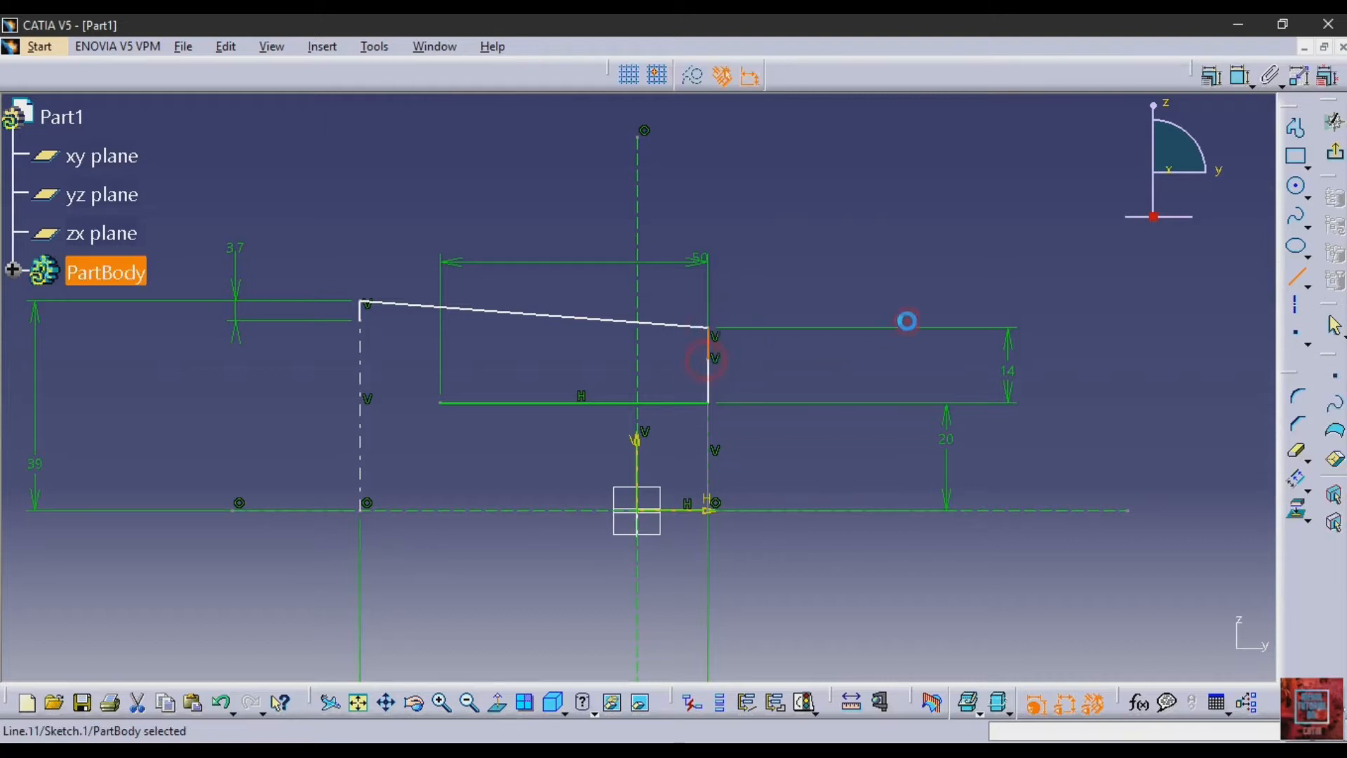
{"action": "left_click", "coordinate": [1212, 75]}
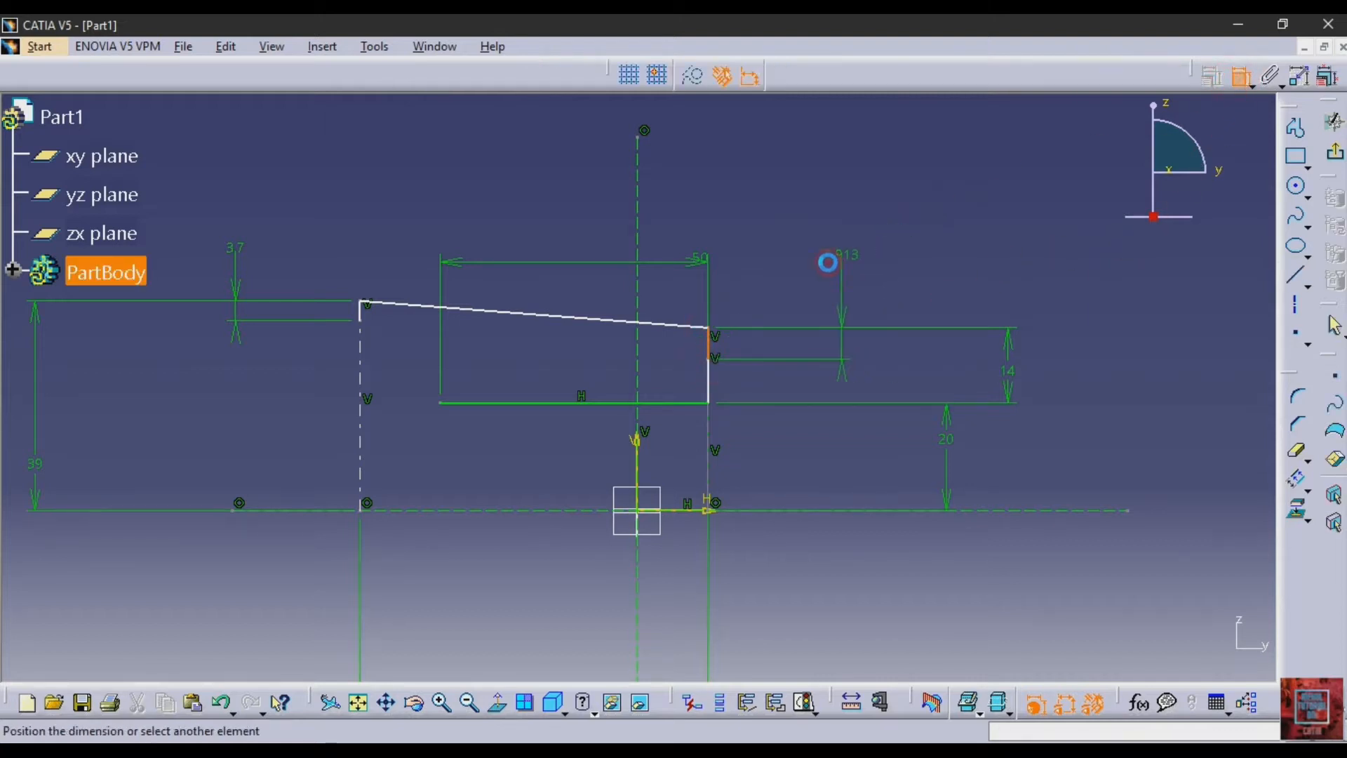
{"action": "left_click", "coordinate": [830, 259]}
{"action": "double_click", "coordinate": [830, 259]}
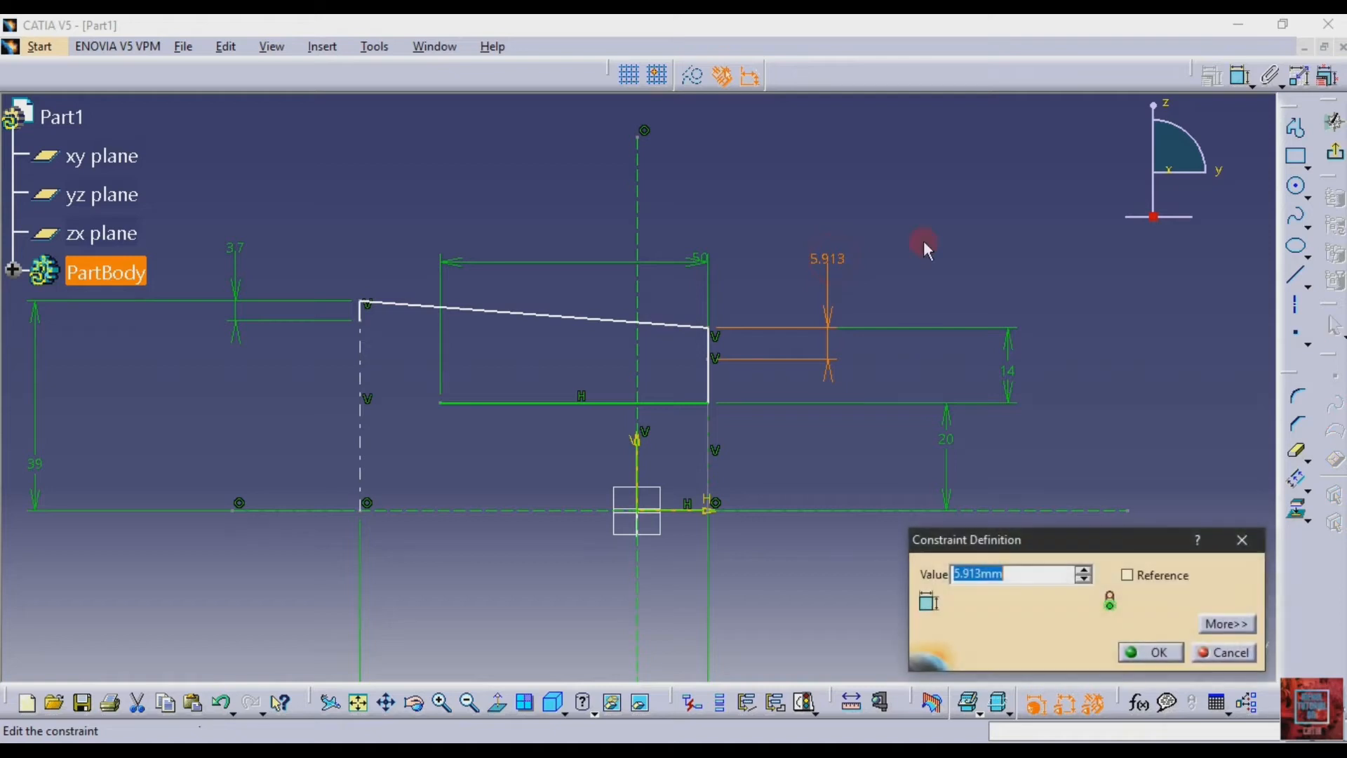
{"action": "type", "text": "3.7"}
{"action": "key", "text": "Return"}
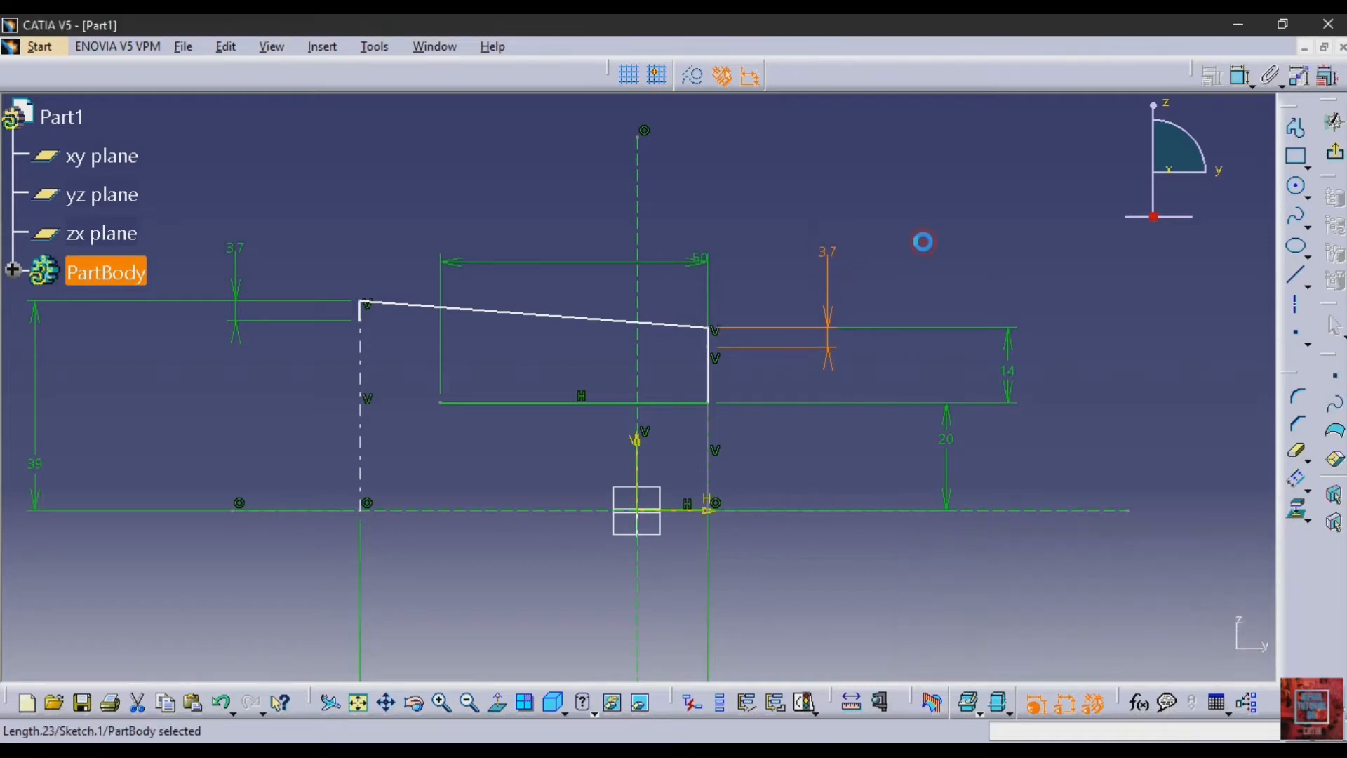
Step: Draw the inner sloped line between the lower ends of the two short vertical lines and delete the right 3.7 mm dimension
{"action": "left_click", "coordinate": [1296, 276]}
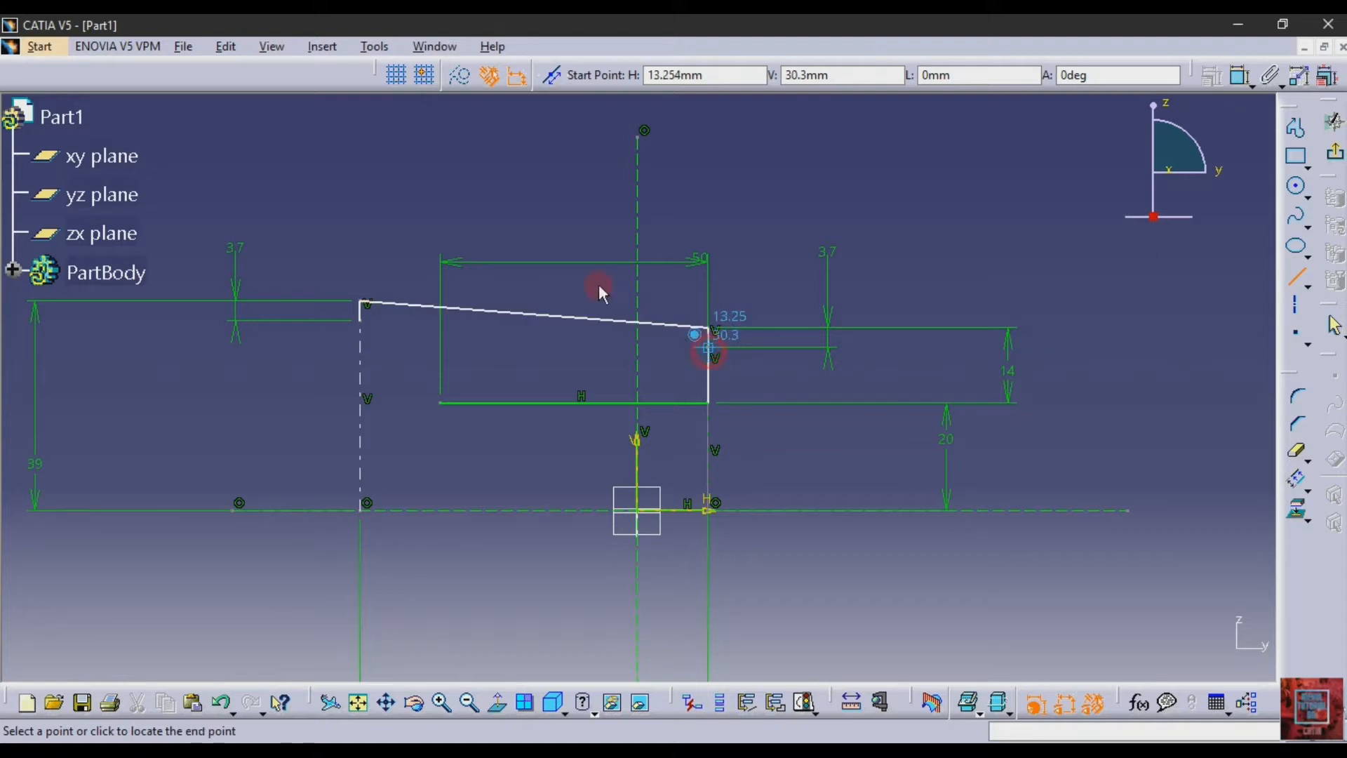
{"action": "left_click", "coordinate": [708, 349]}
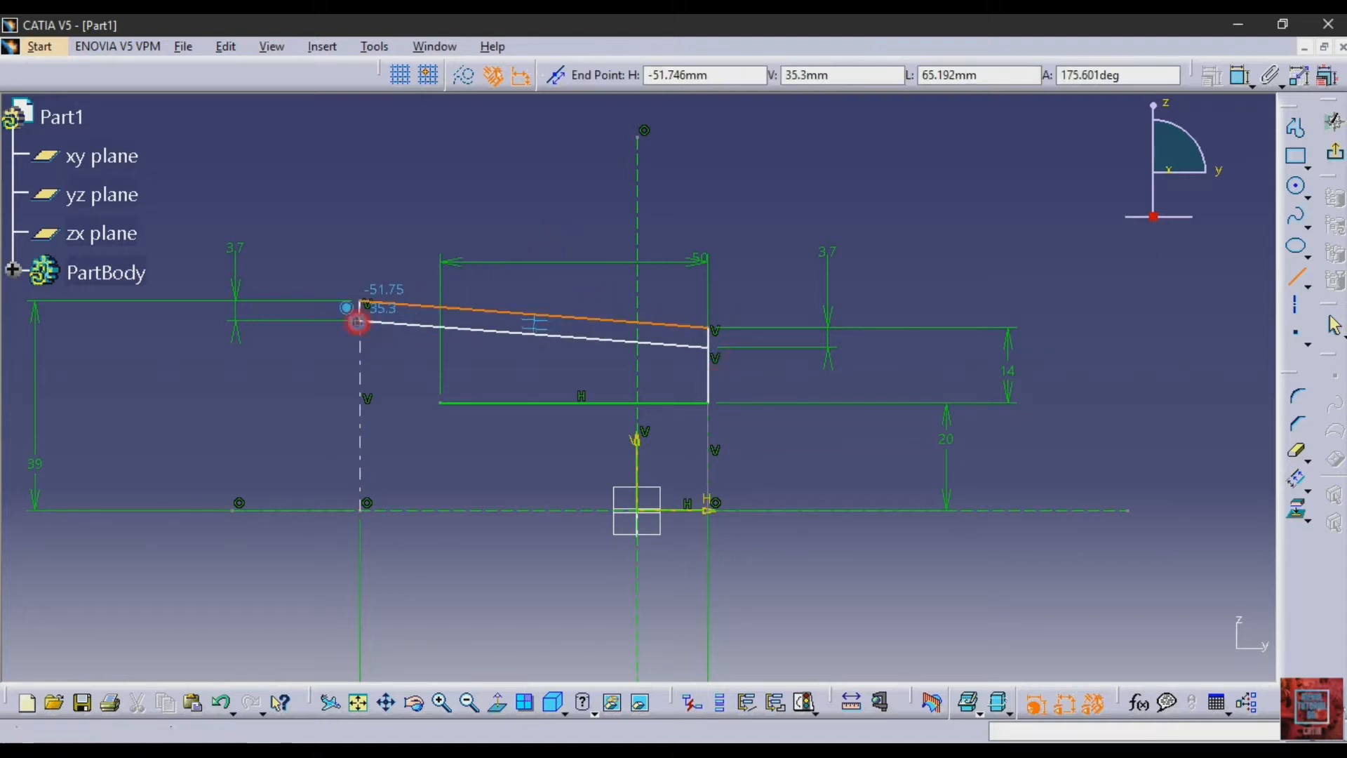
{"action": "left_click", "coordinate": [357, 322]}
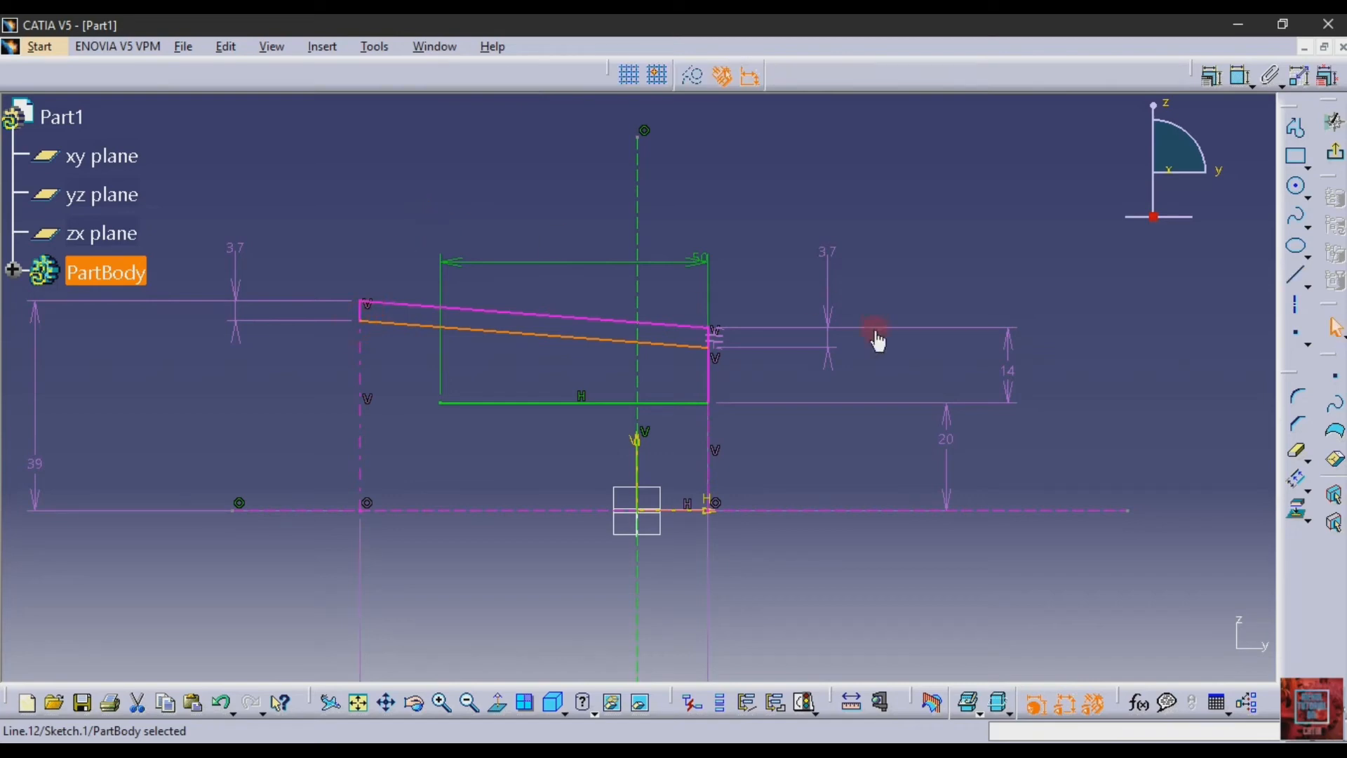
{"action": "left_click", "coordinate": [829, 252]}
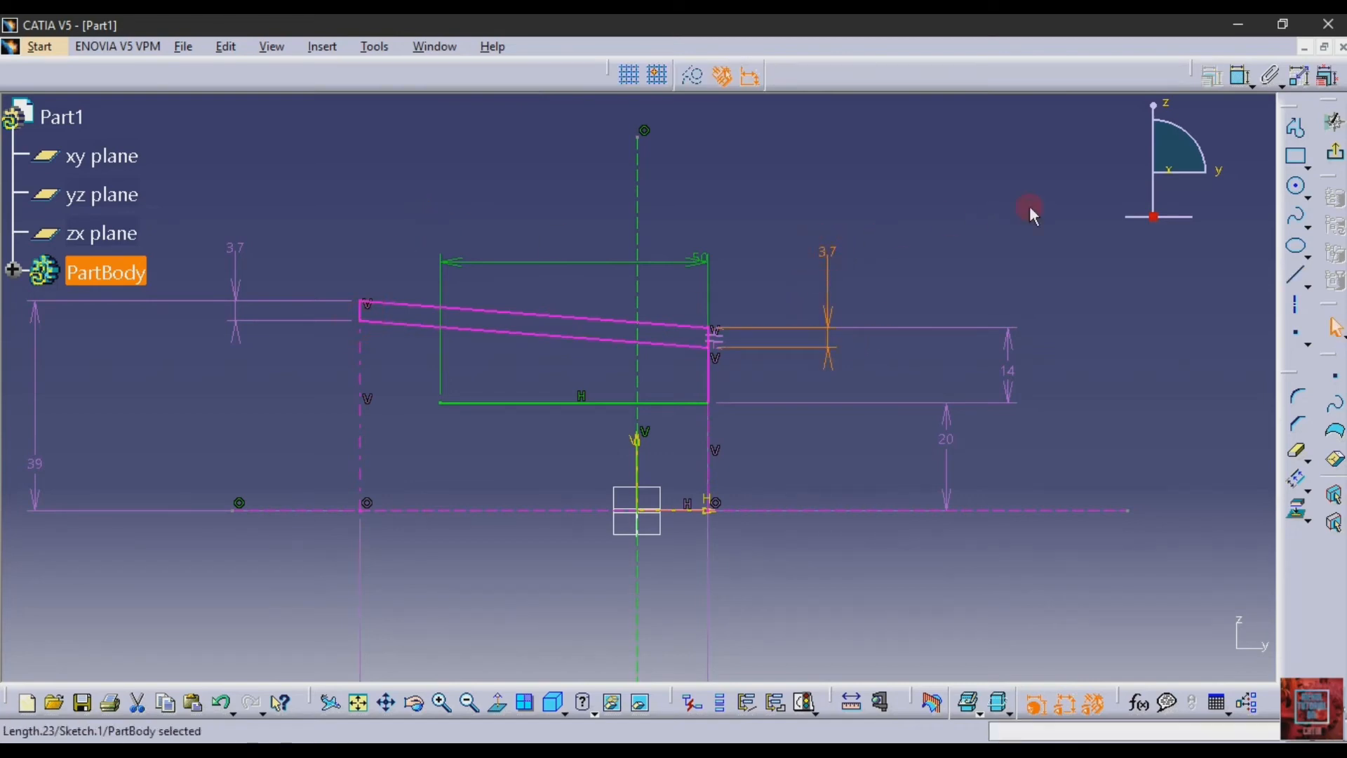
{"action": "key", "text": "Delete"}
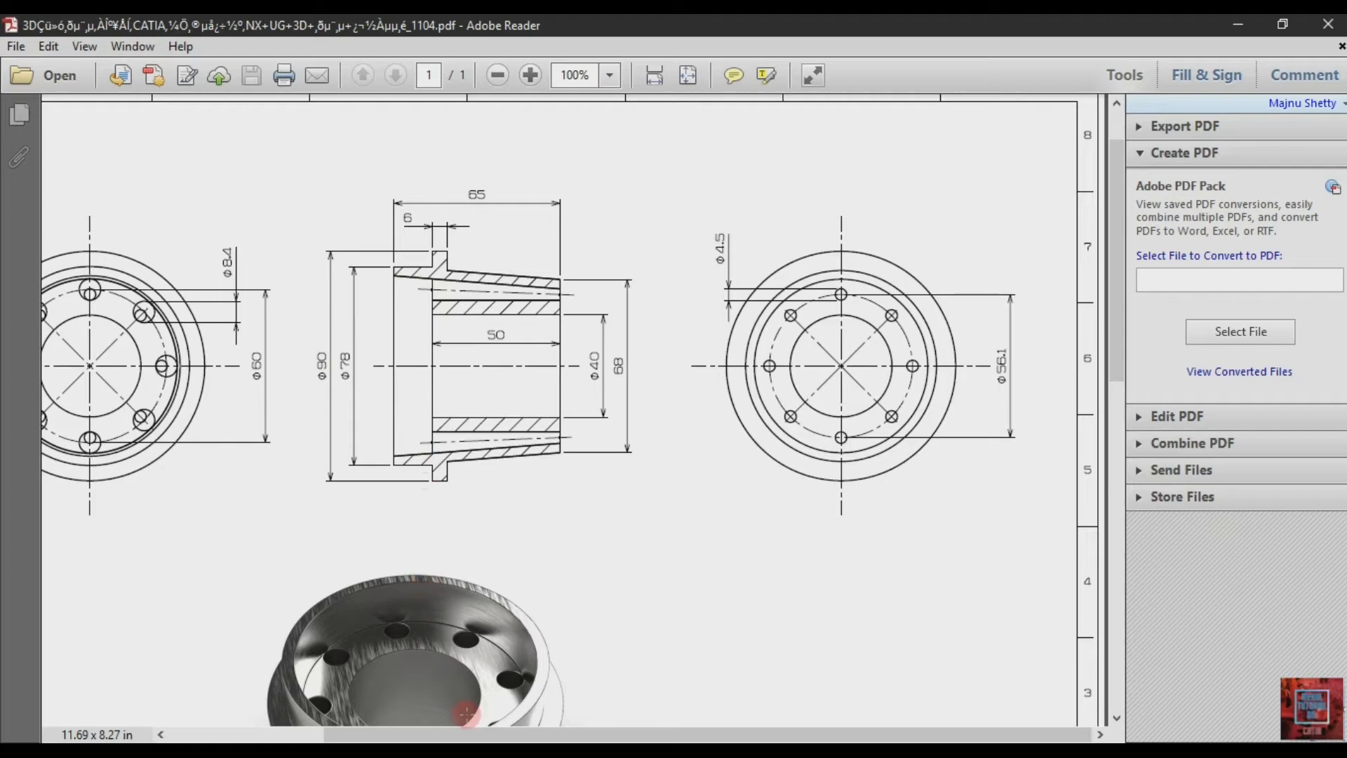
Step: Draw a vertical line about 44.6 mm long upward from the left endpoint of the 50 mm line
{"action": "left_click", "coordinate": [518, 750]}
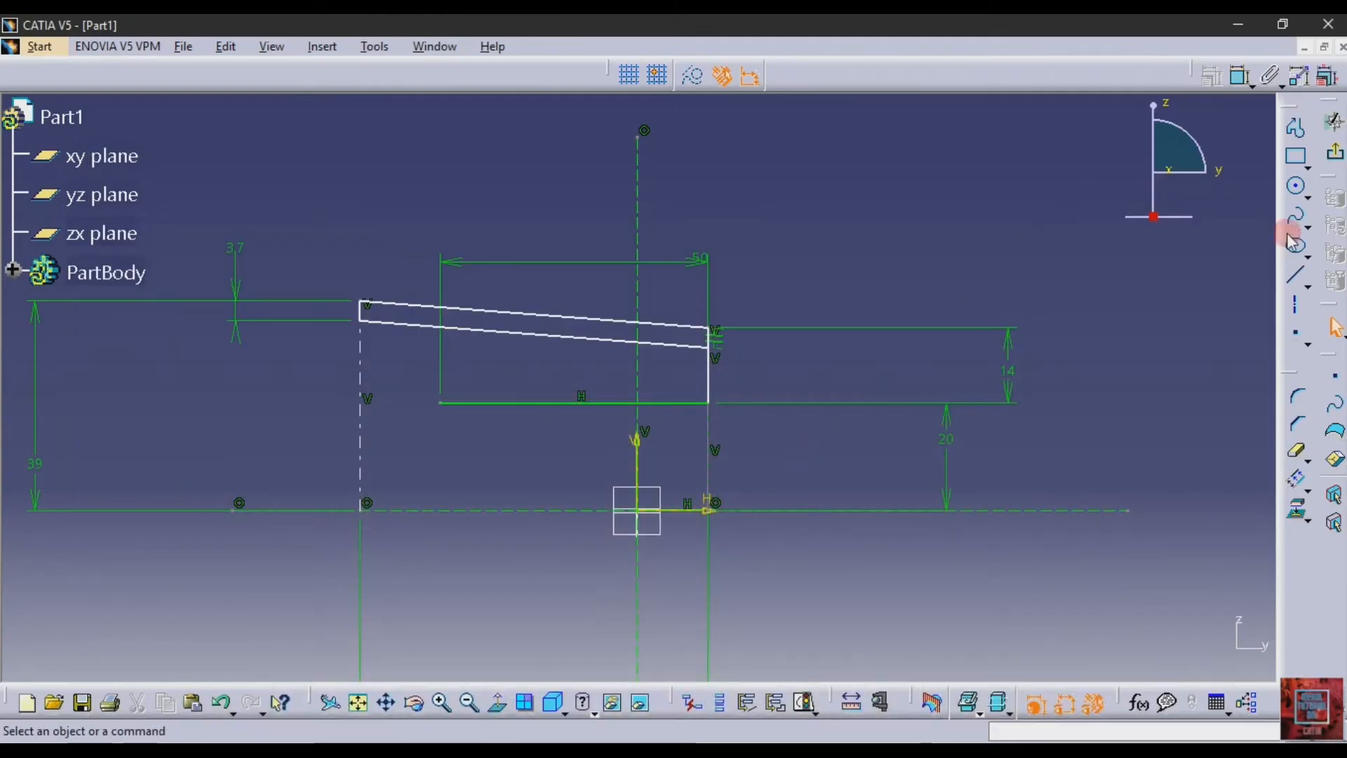
{"action": "left_click", "coordinate": [1305, 280]}
{"action": "left_click", "coordinate": [1217, 296]}
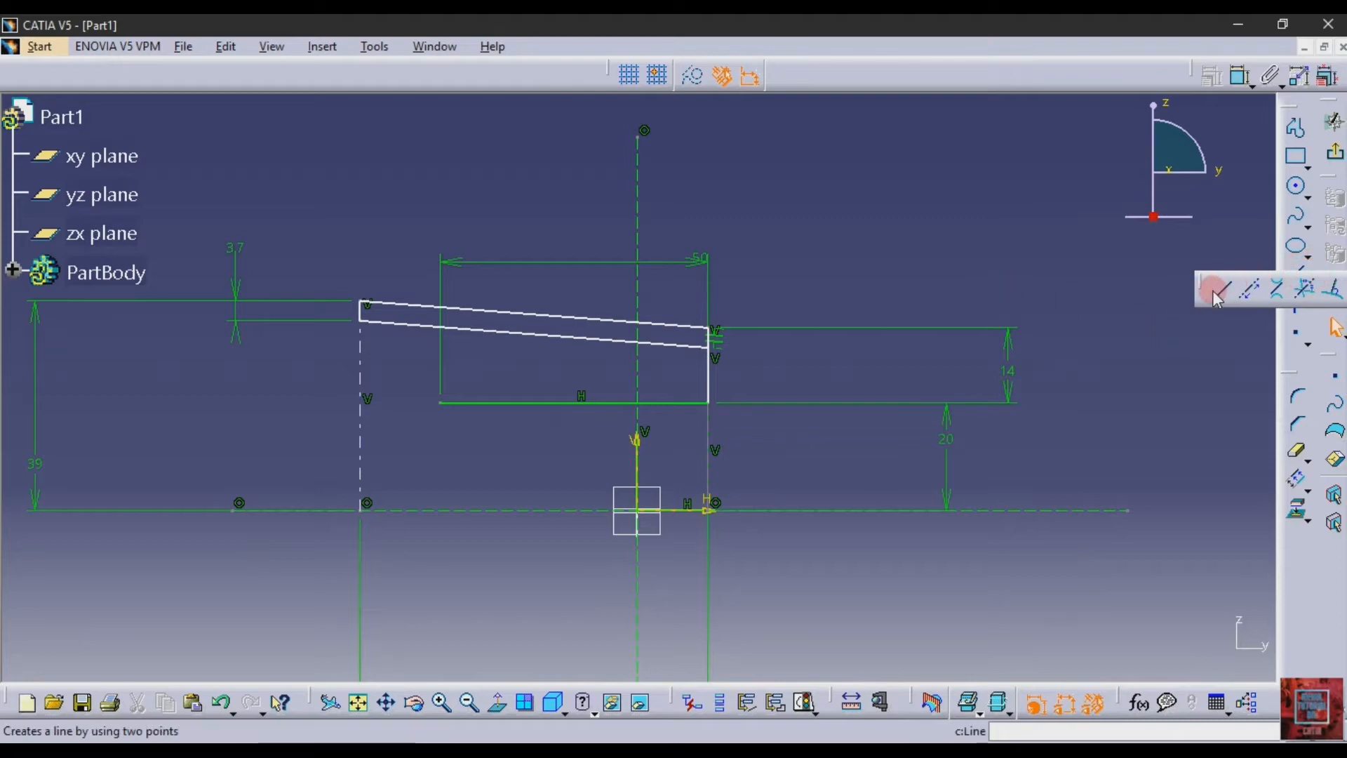
{"action": "left_click", "coordinate": [439, 403]}
{"action": "left_click", "coordinate": [440, 161]}
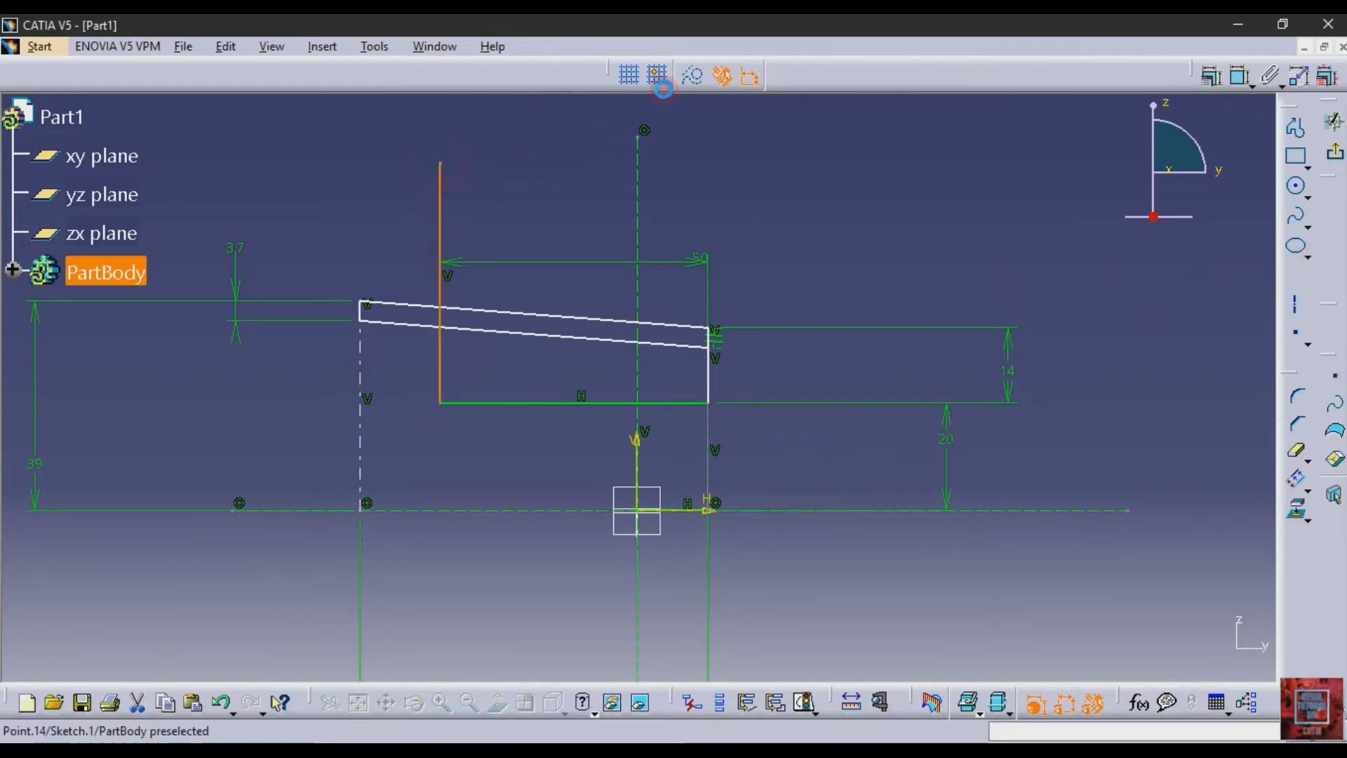
Step: Constrain the length of the vertical line at the 50 mm line's left endpoint to 45 mm
{"action": "left_click", "coordinate": [1241, 73]}
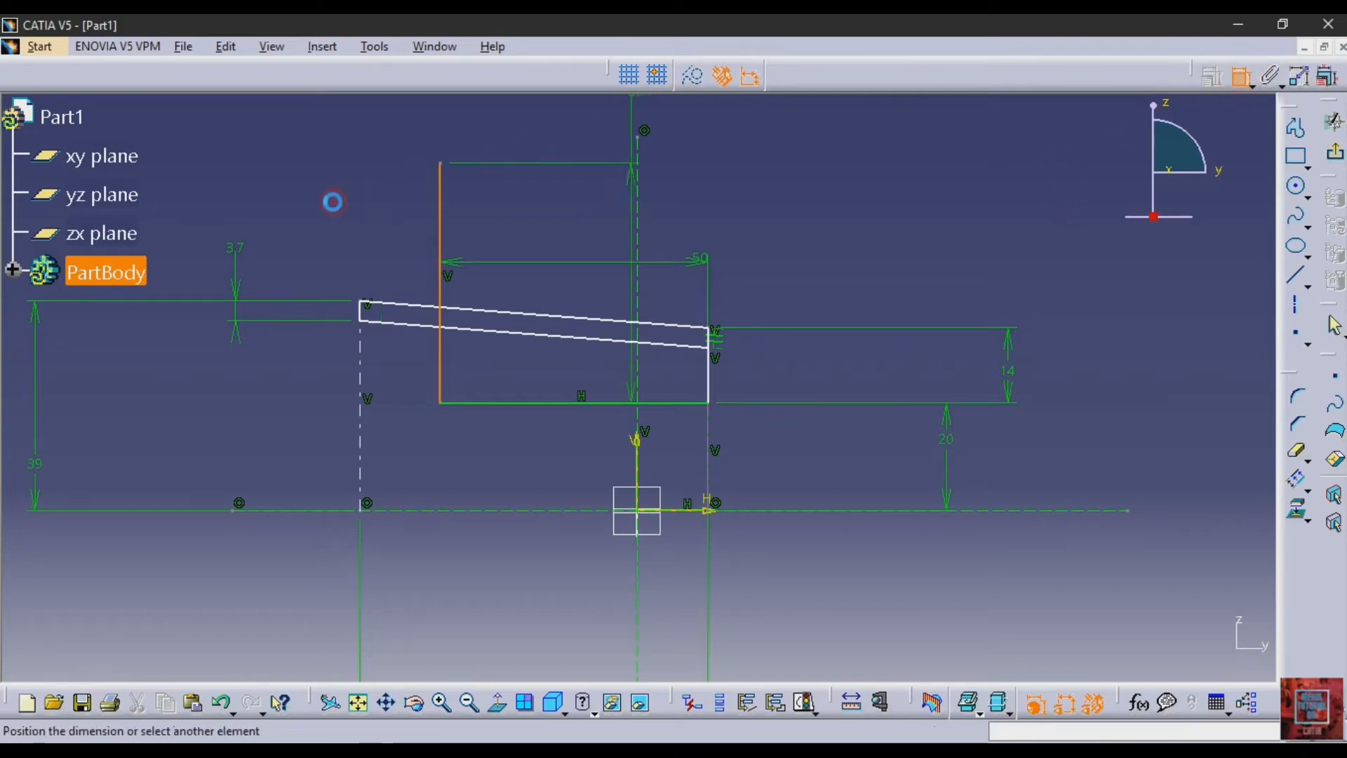
{"action": "left_click", "coordinate": [264, 218]}
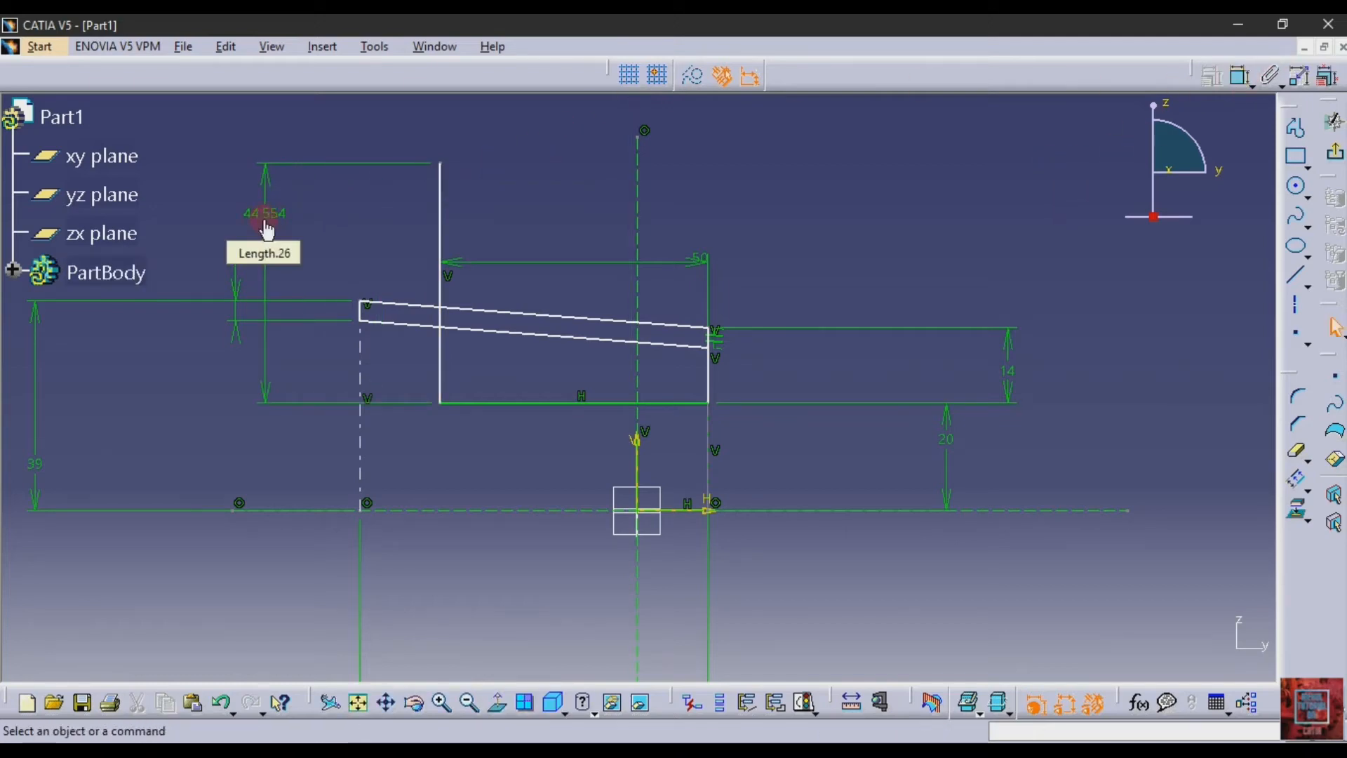
{"action": "double_click", "coordinate": [265, 225]}
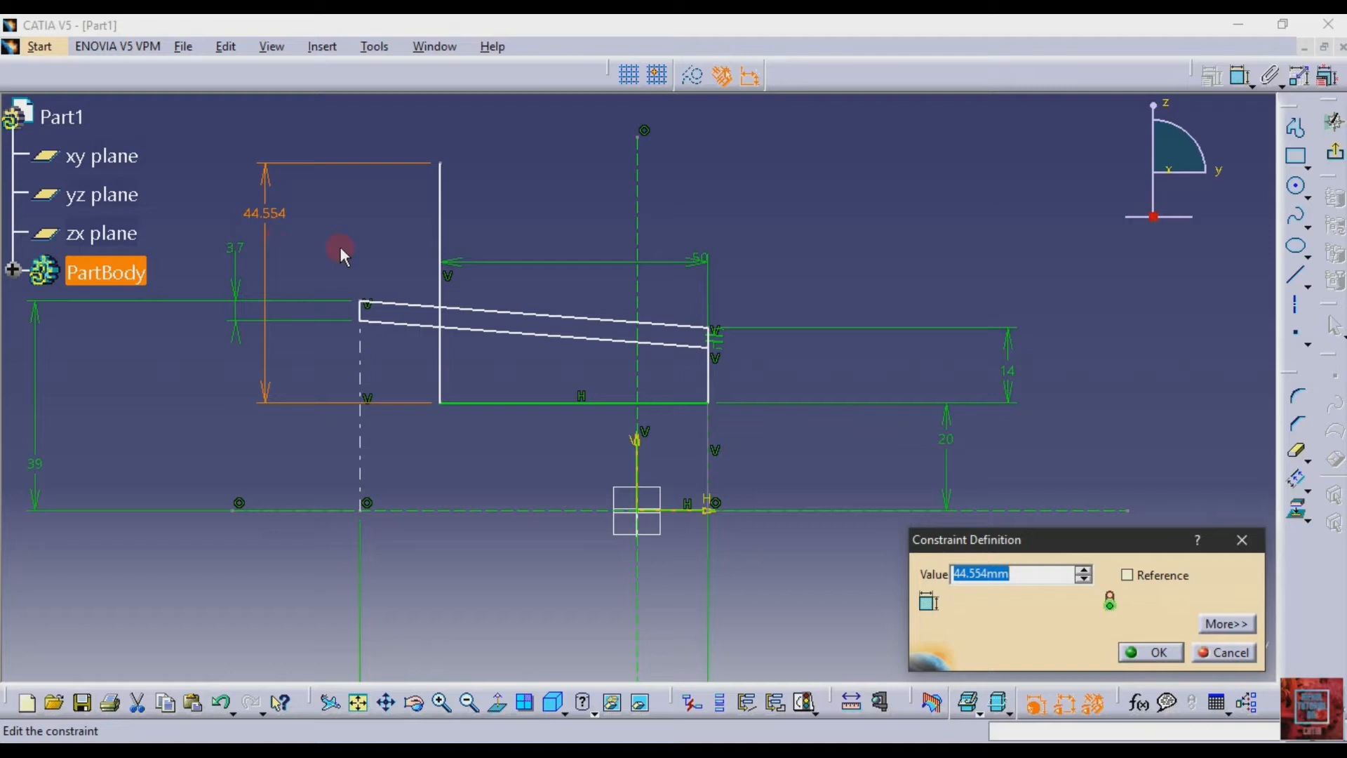
{"action": "key", "text": "Return"}
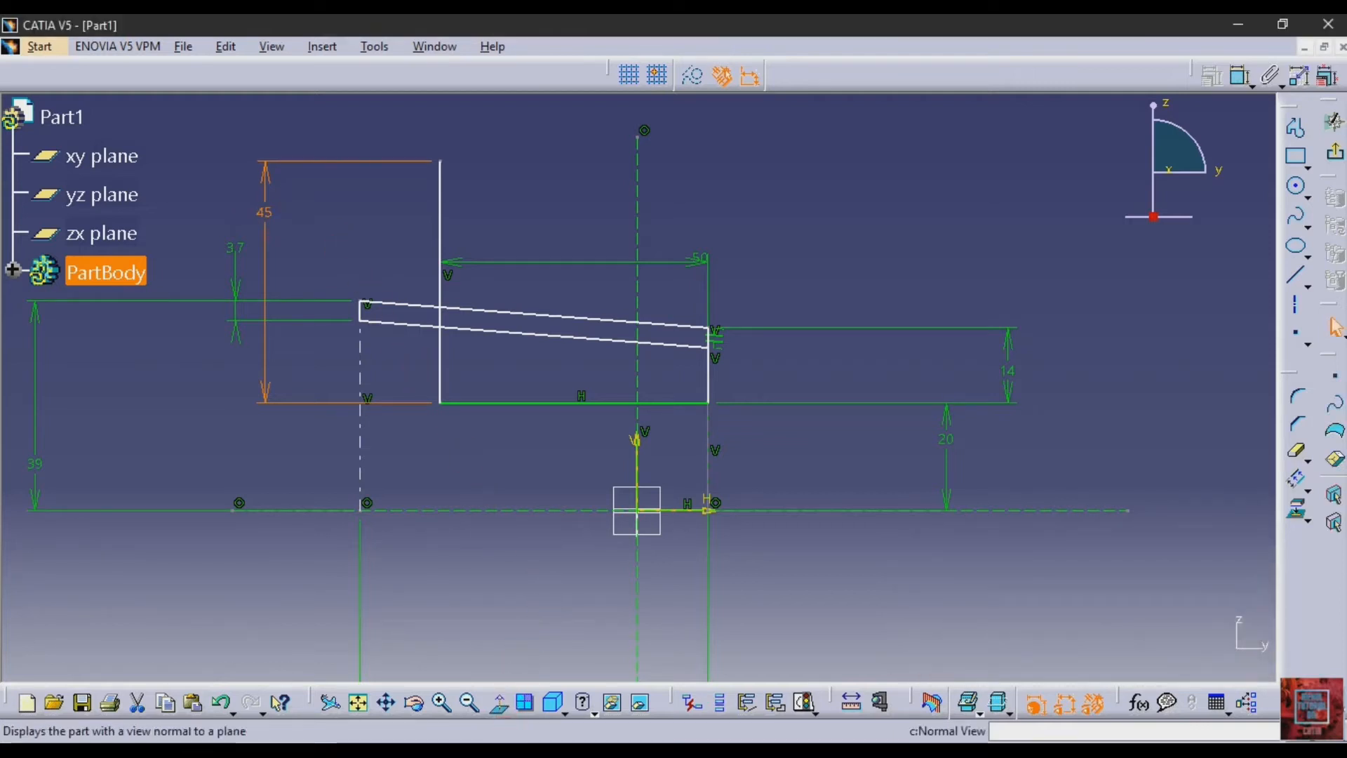
Step: Check the flange in the PDF section and delete the 45 mm vertical line
{"action": "left_click", "coordinate": [517, 749]}
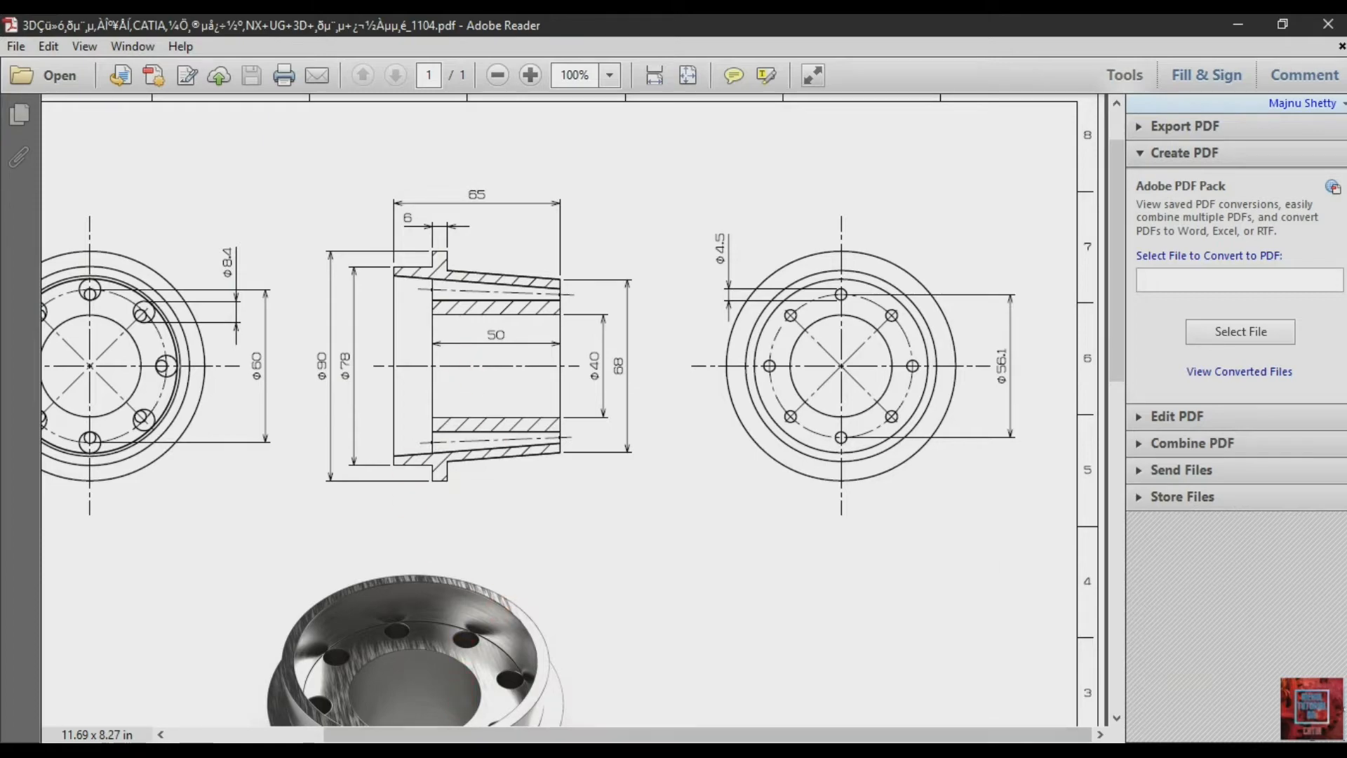
{"action": "left_click", "coordinate": [516, 750]}
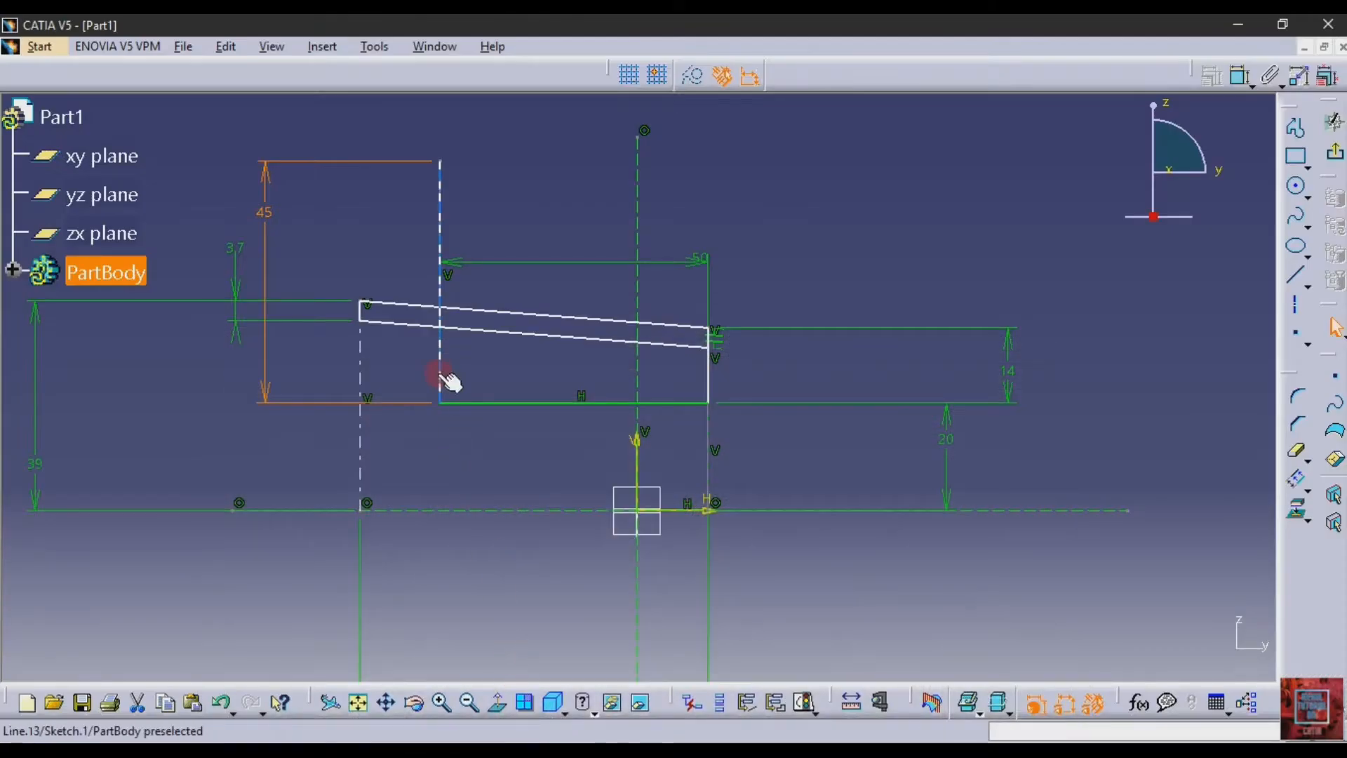
{"action": "key", "text": "Delete"}
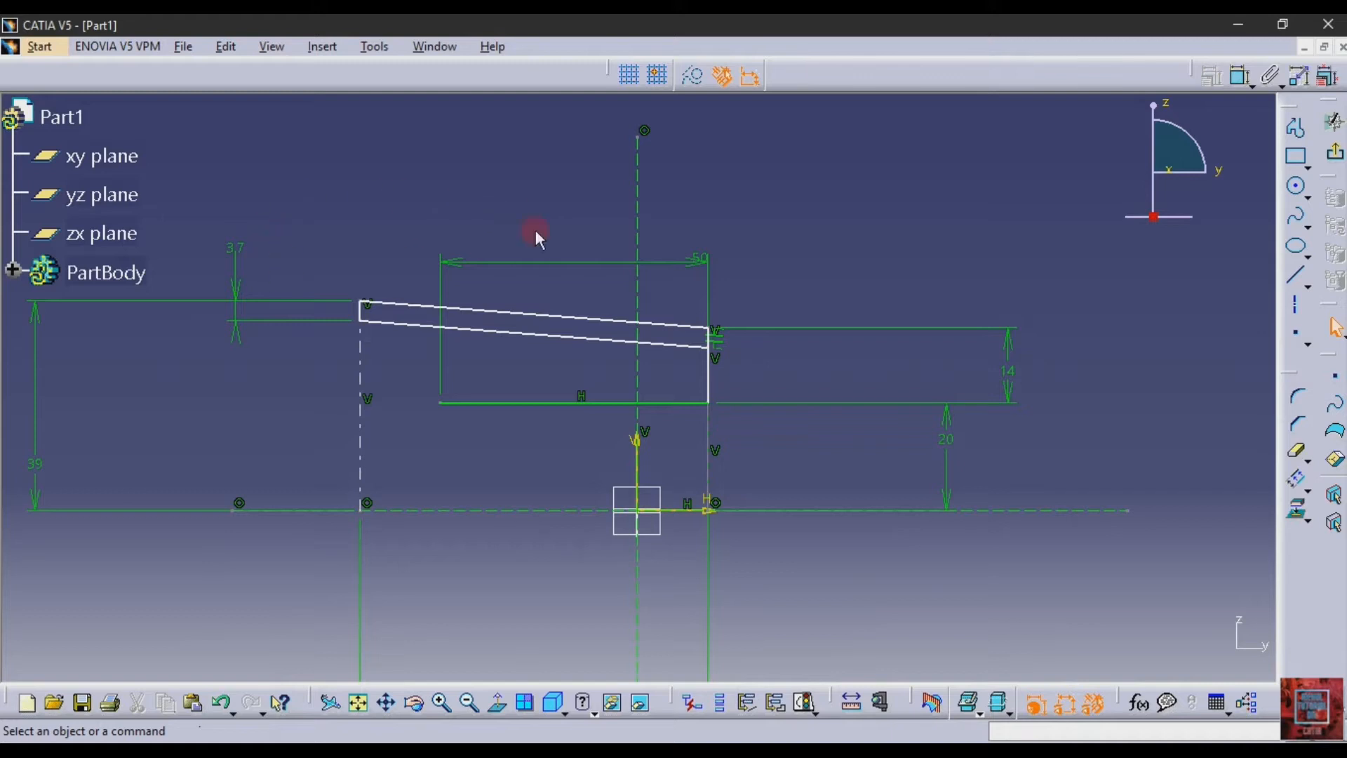
Step: Draw a vertical line from the horizontal axis up through the 50 mm line's left endpoint and constrain its length to 45 mm
{"action": "left_click", "coordinate": [1296, 275]}
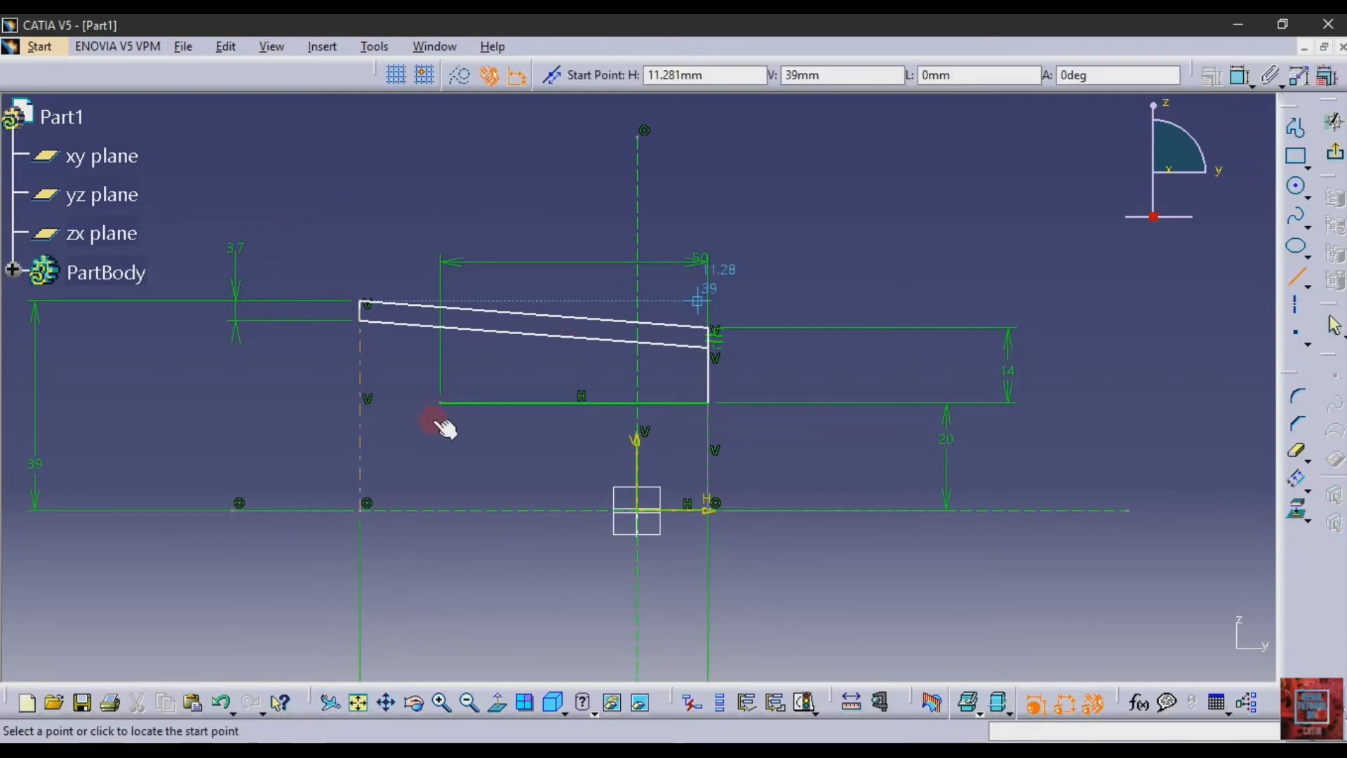
{"action": "left_click", "coordinate": [440, 510]}
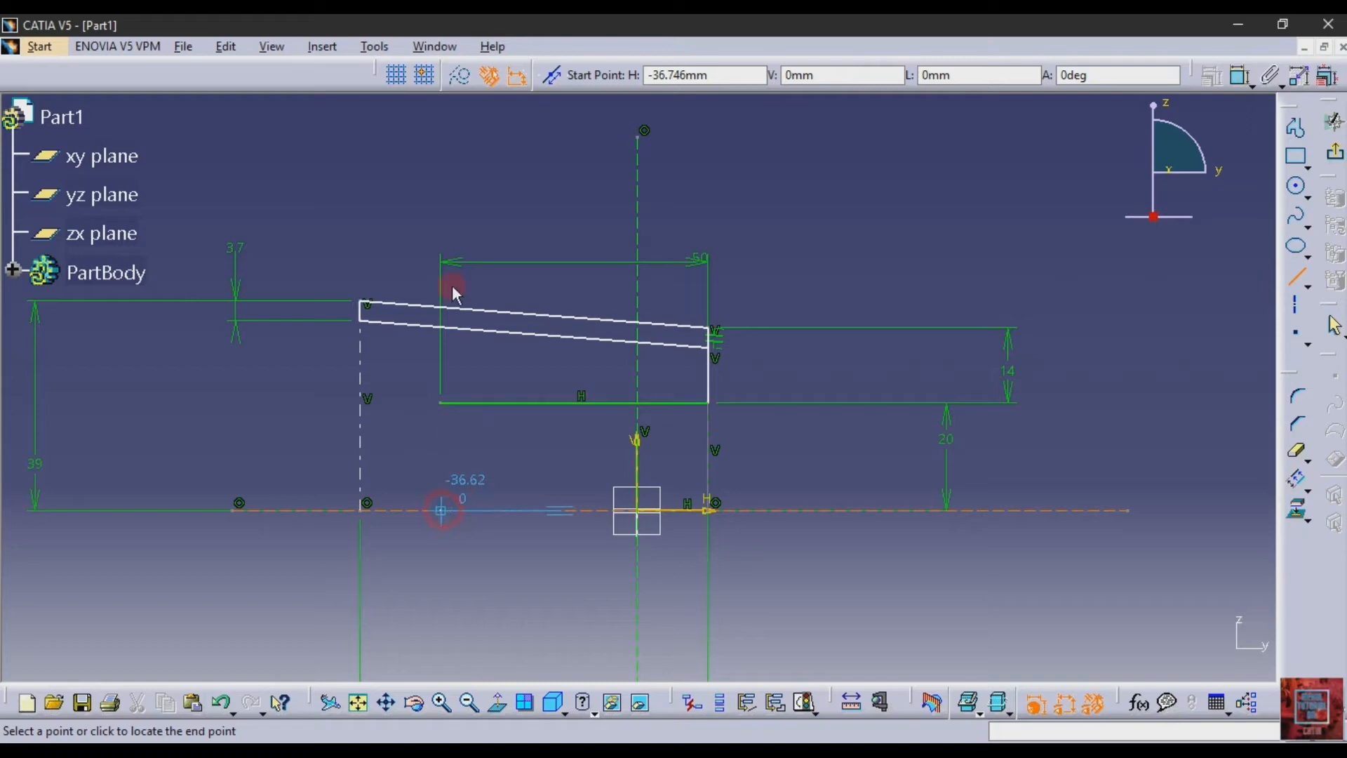
{"action": "left_click", "coordinate": [440, 131]}
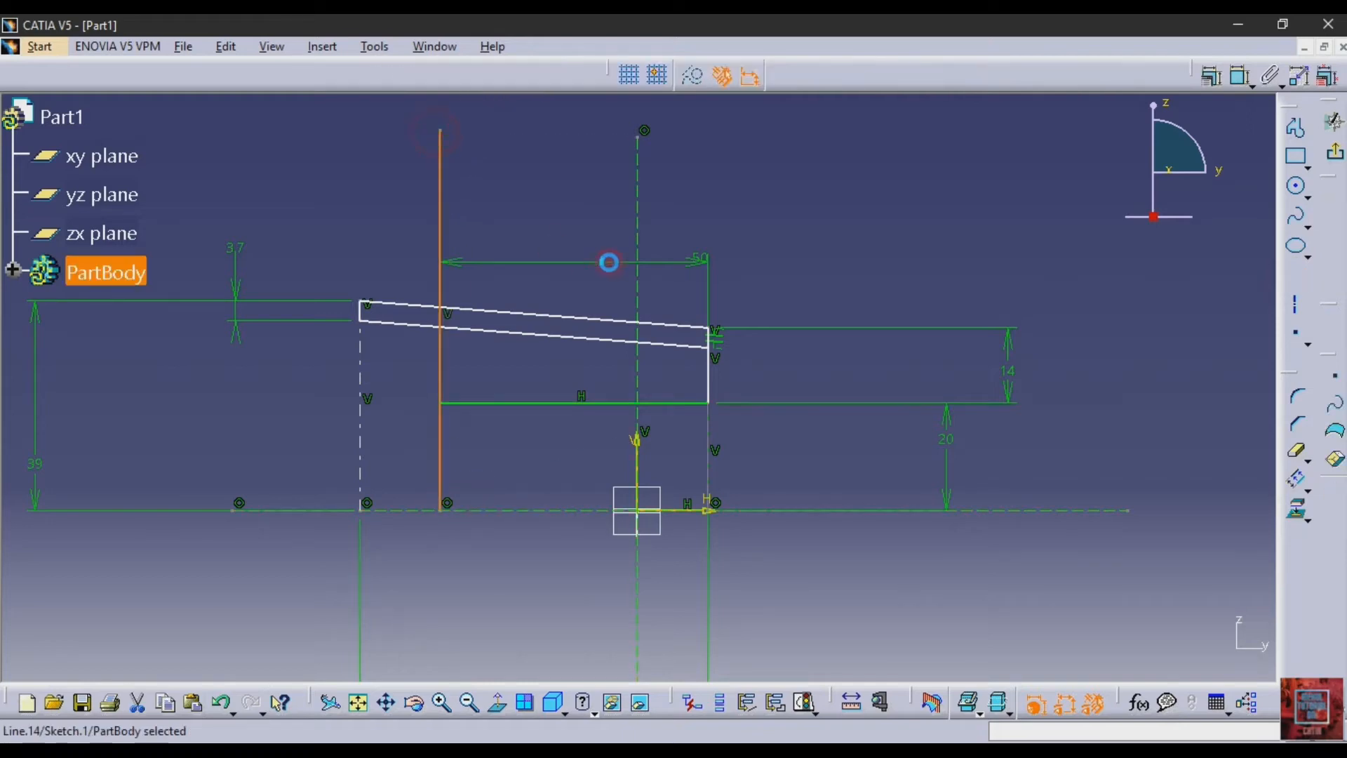
{"action": "left_click", "coordinate": [1240, 75]}
{"action": "left_click", "coordinate": [193, 234]}
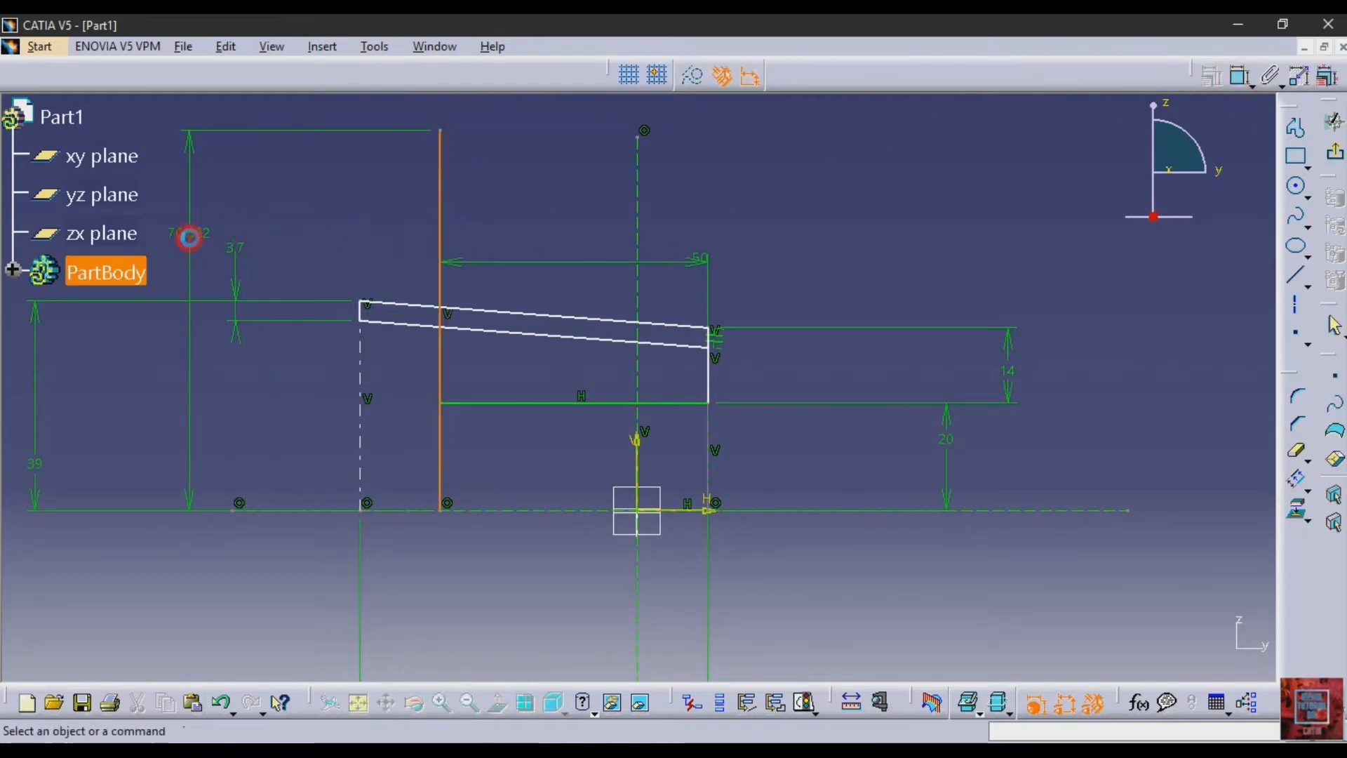
{"action": "double_click", "coordinate": [191, 233]}
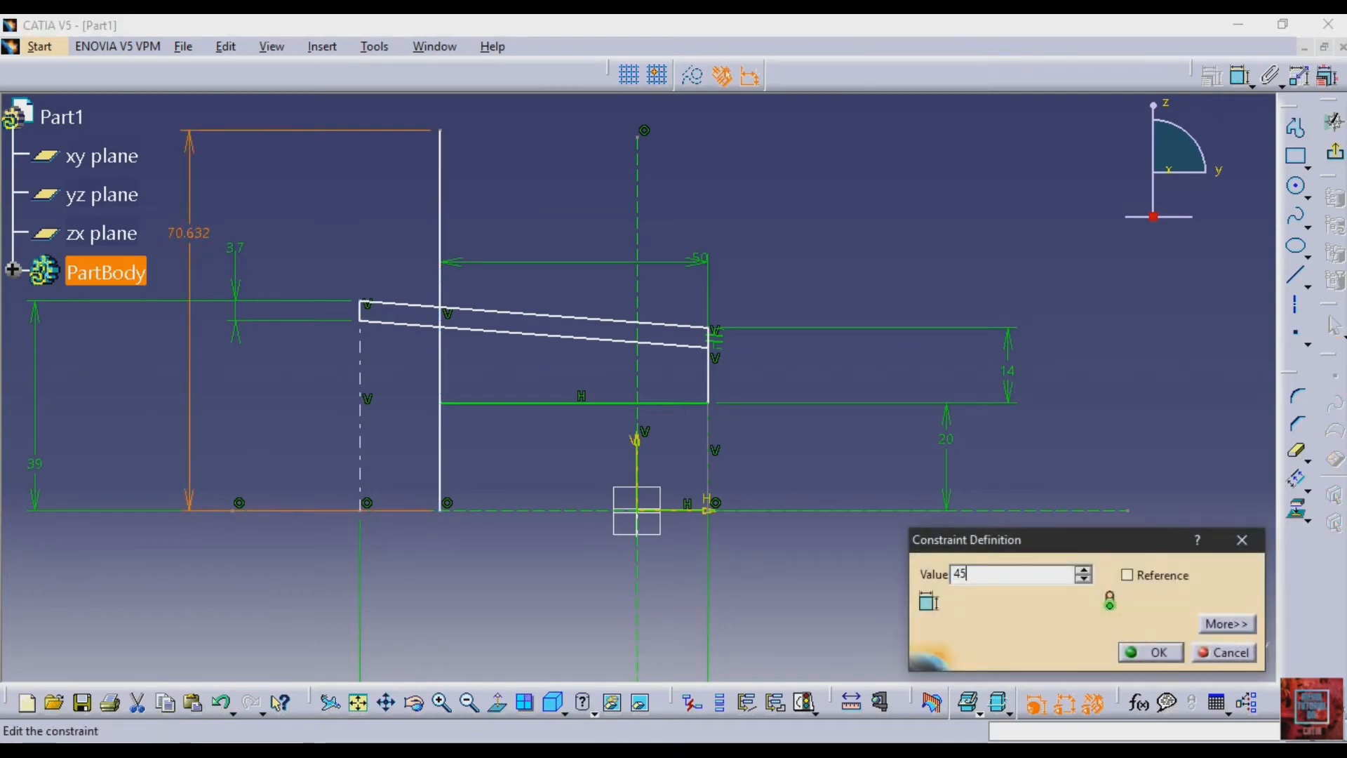
{"action": "key", "text": "Return"}
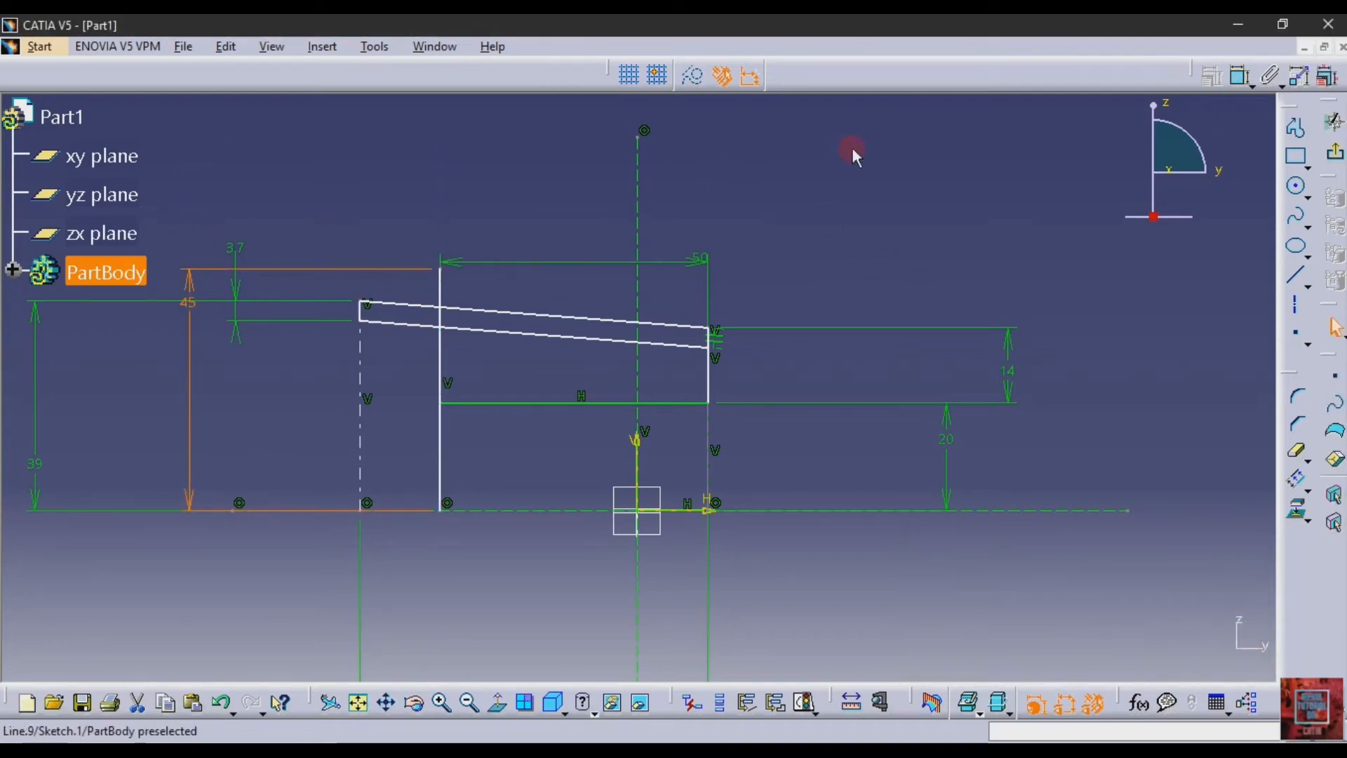
Step: Draw a profile from the 45 mm line's upper end, about 6.6 mm horizontally right and down onto the outer sloped line
{"action": "left_click", "coordinate": [1297, 278]}
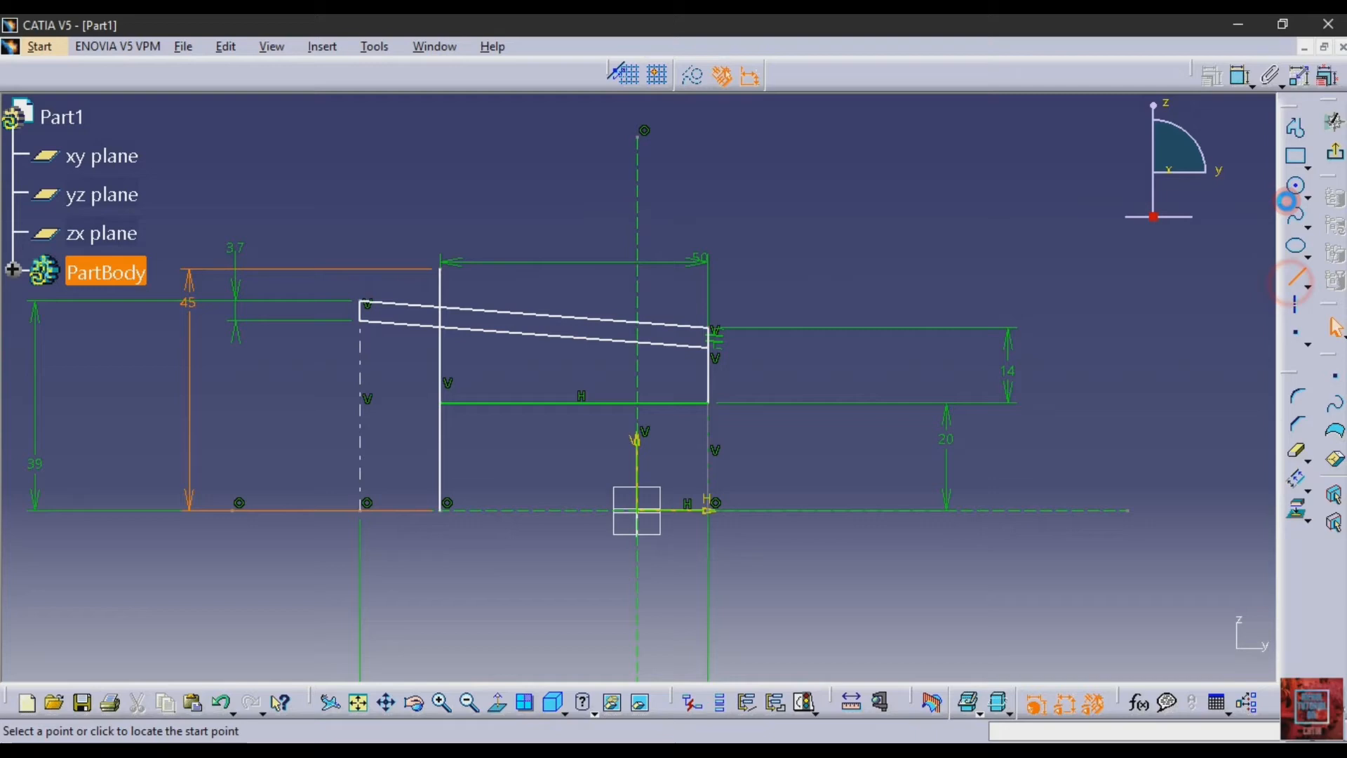
{"action": "left_click", "coordinate": [1296, 128]}
{"action": "left_click", "coordinate": [440, 269]}
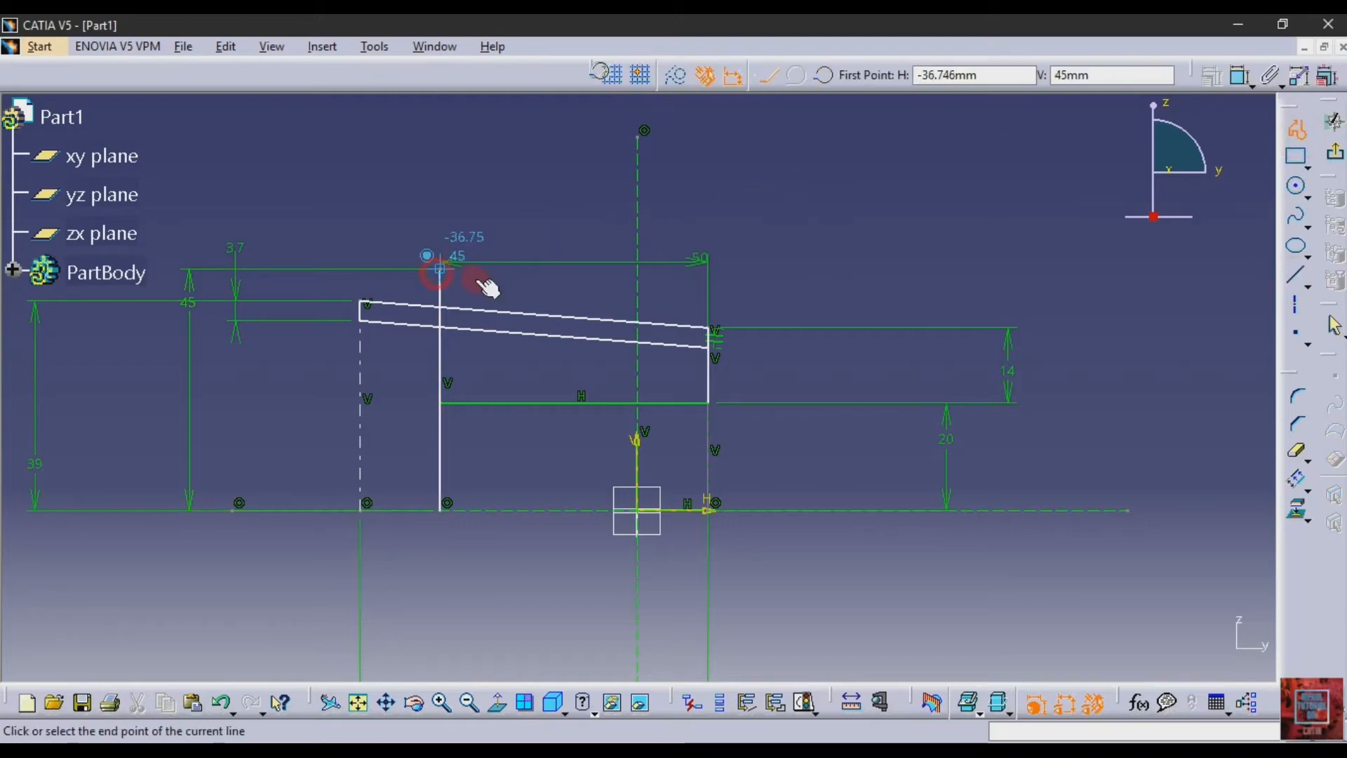
{"action": "left_click", "coordinate": [475, 269]}
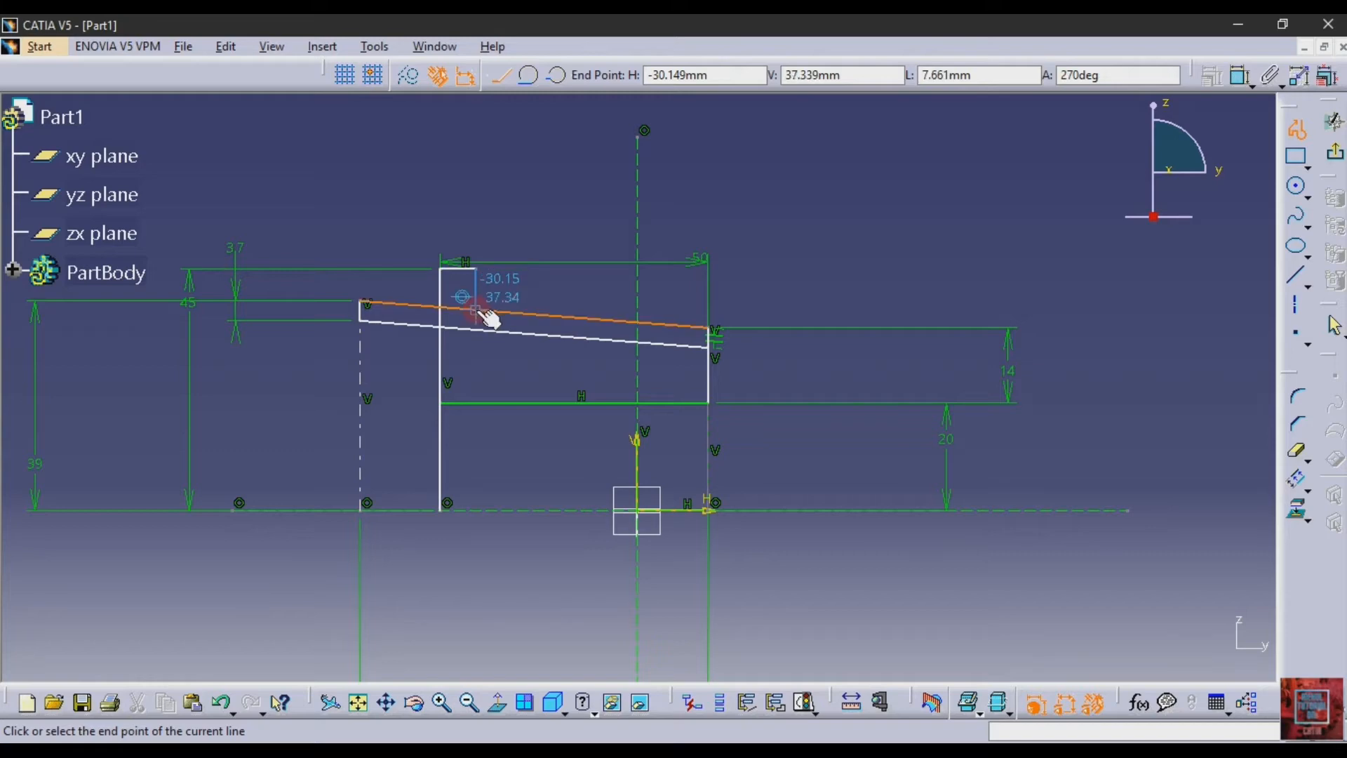
{"action": "left_click", "coordinate": [476, 308]}
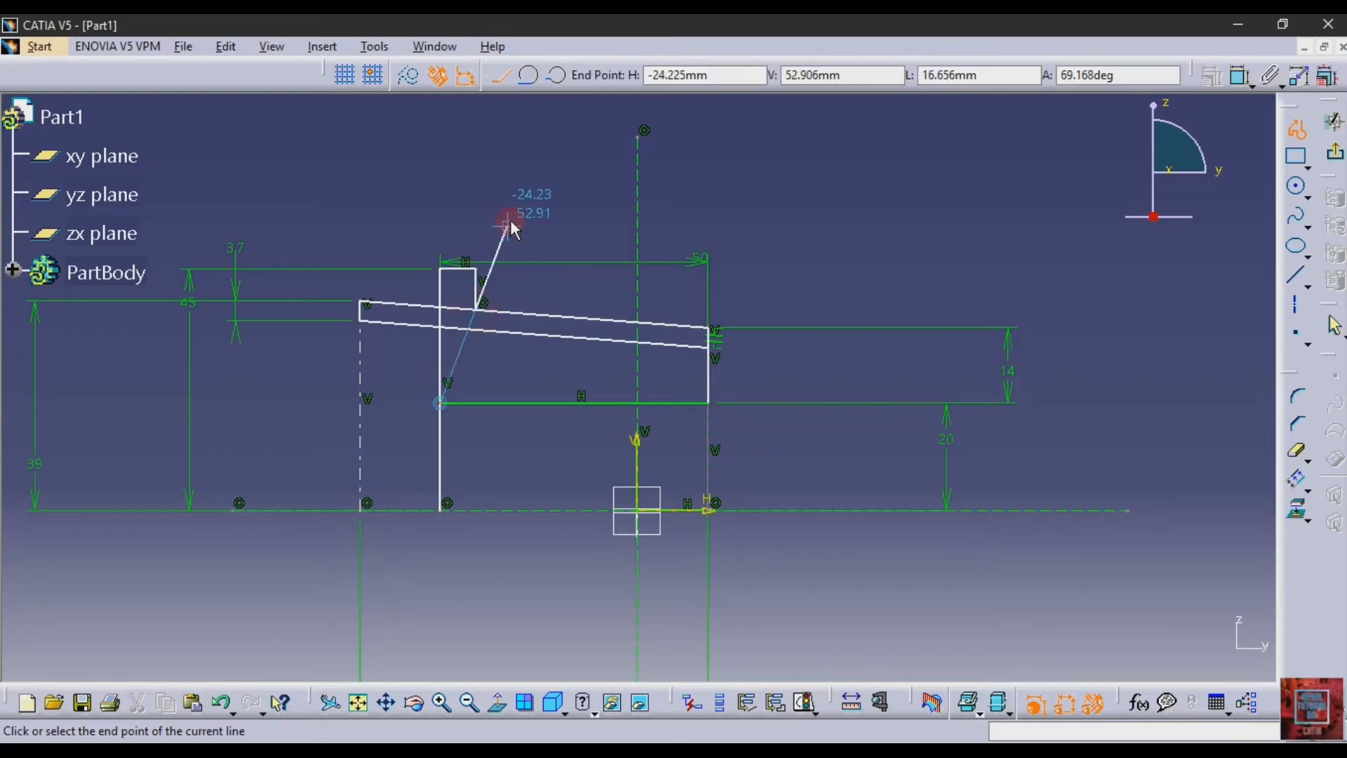
{"action": "key", "text": "Escape"}
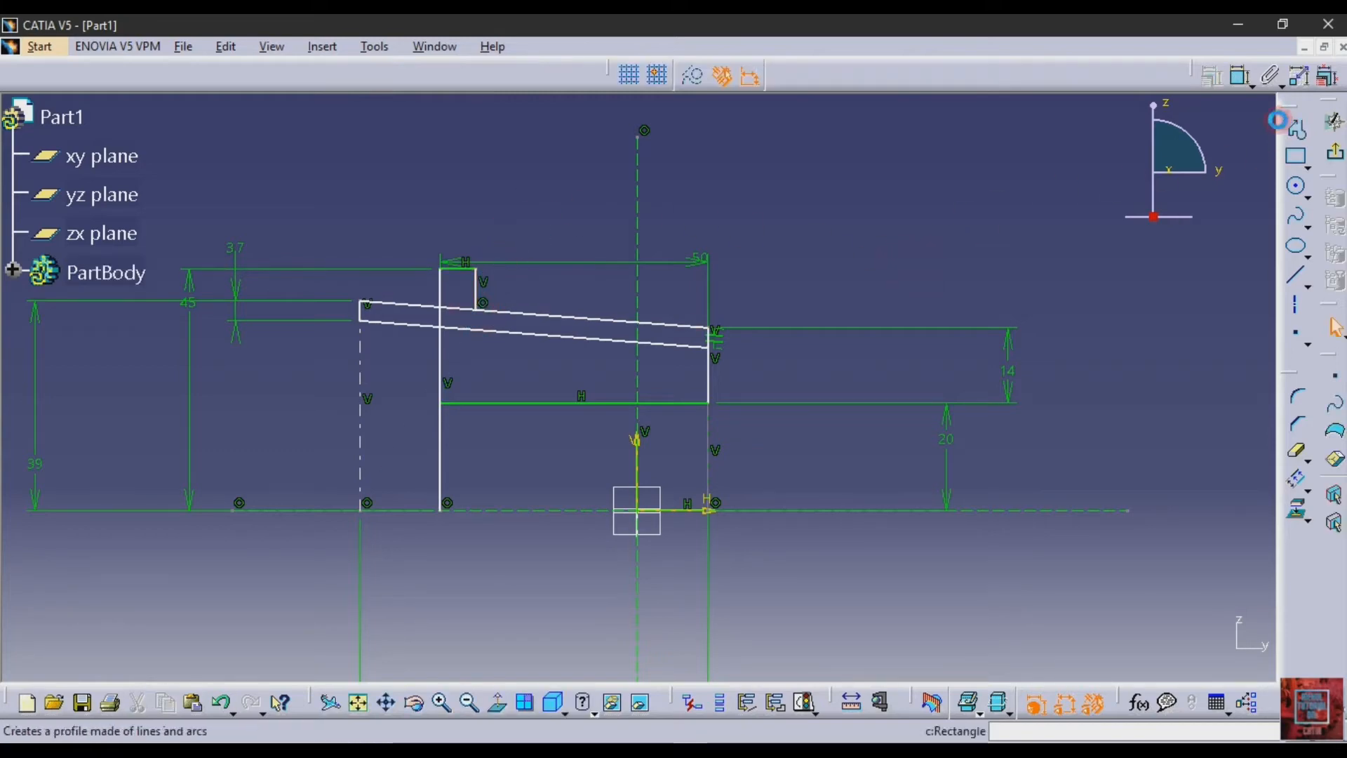
Step: Constrain the length of the flange's short top line to 6 mm
{"action": "left_click", "coordinate": [1239, 77]}
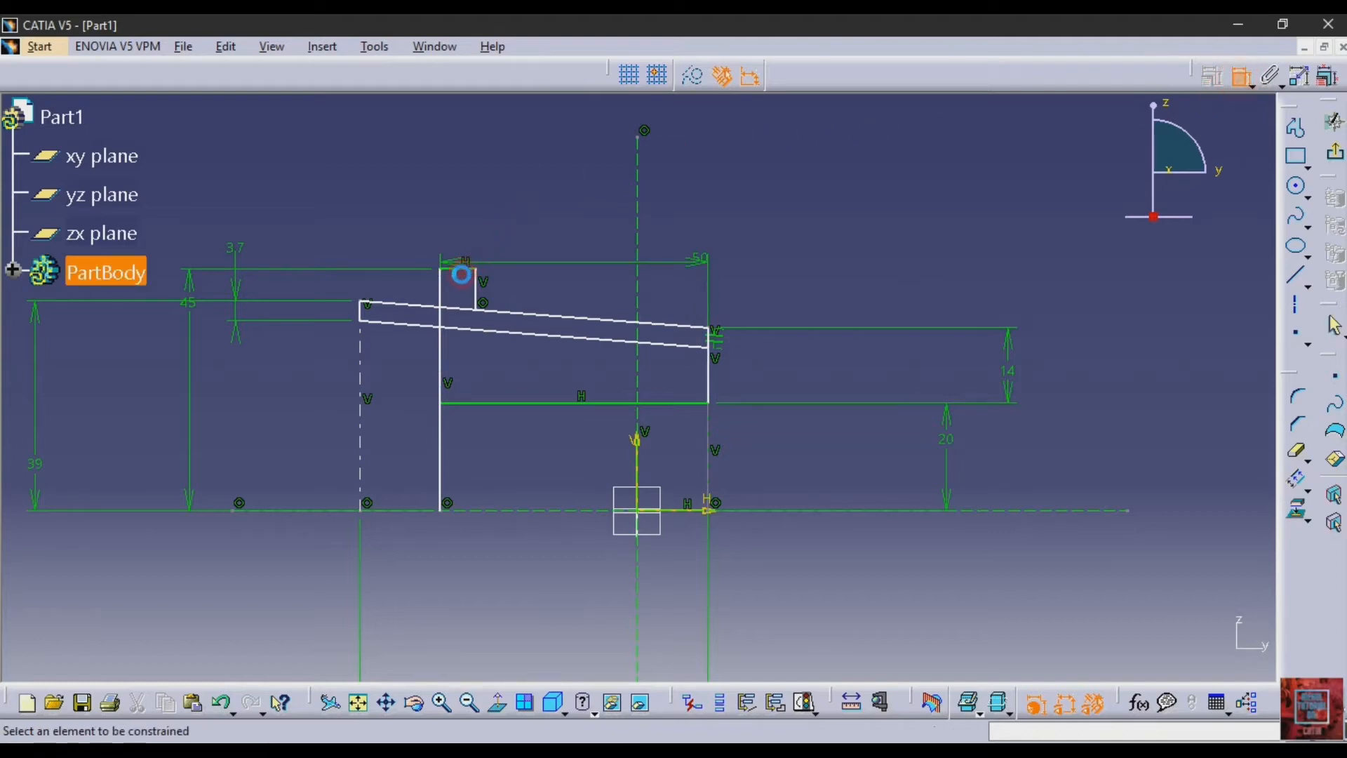
{"action": "left_click", "coordinate": [460, 270]}
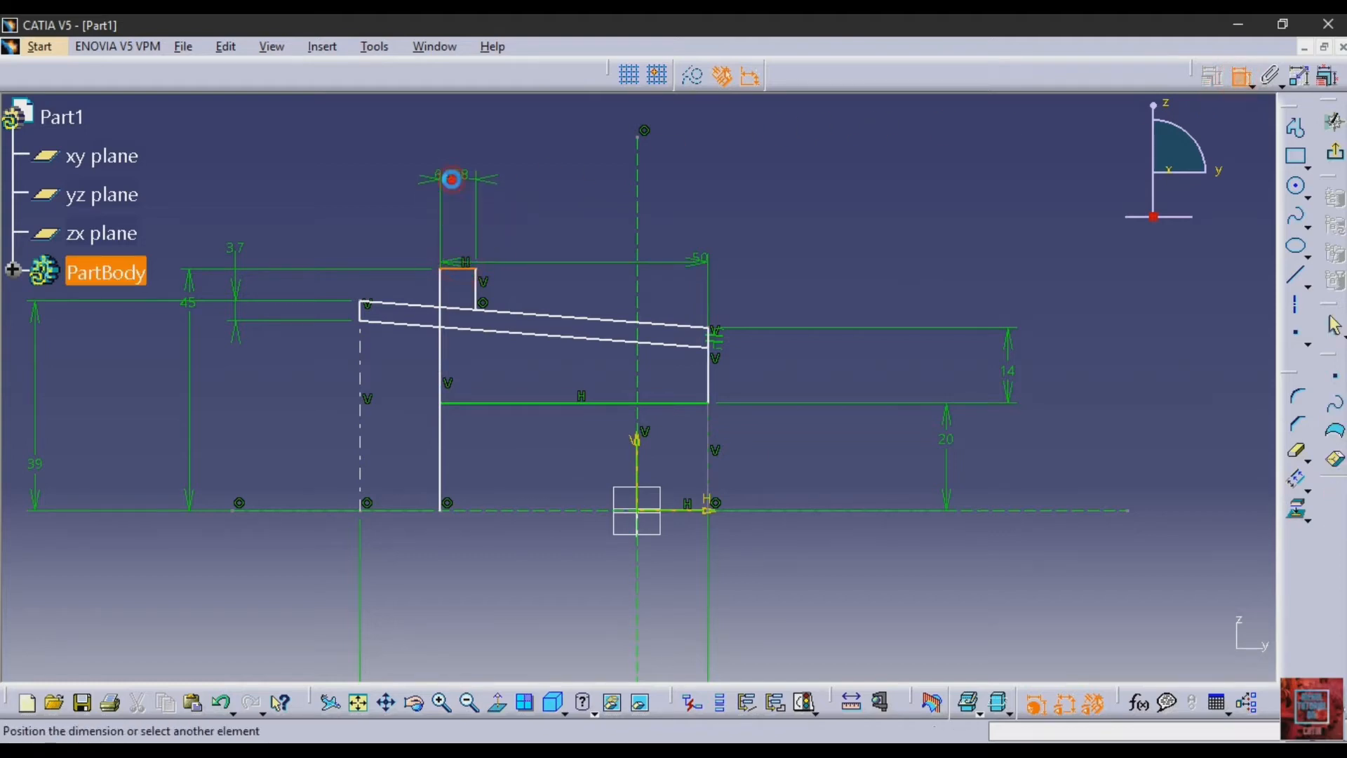
{"action": "left_click", "coordinate": [452, 176]}
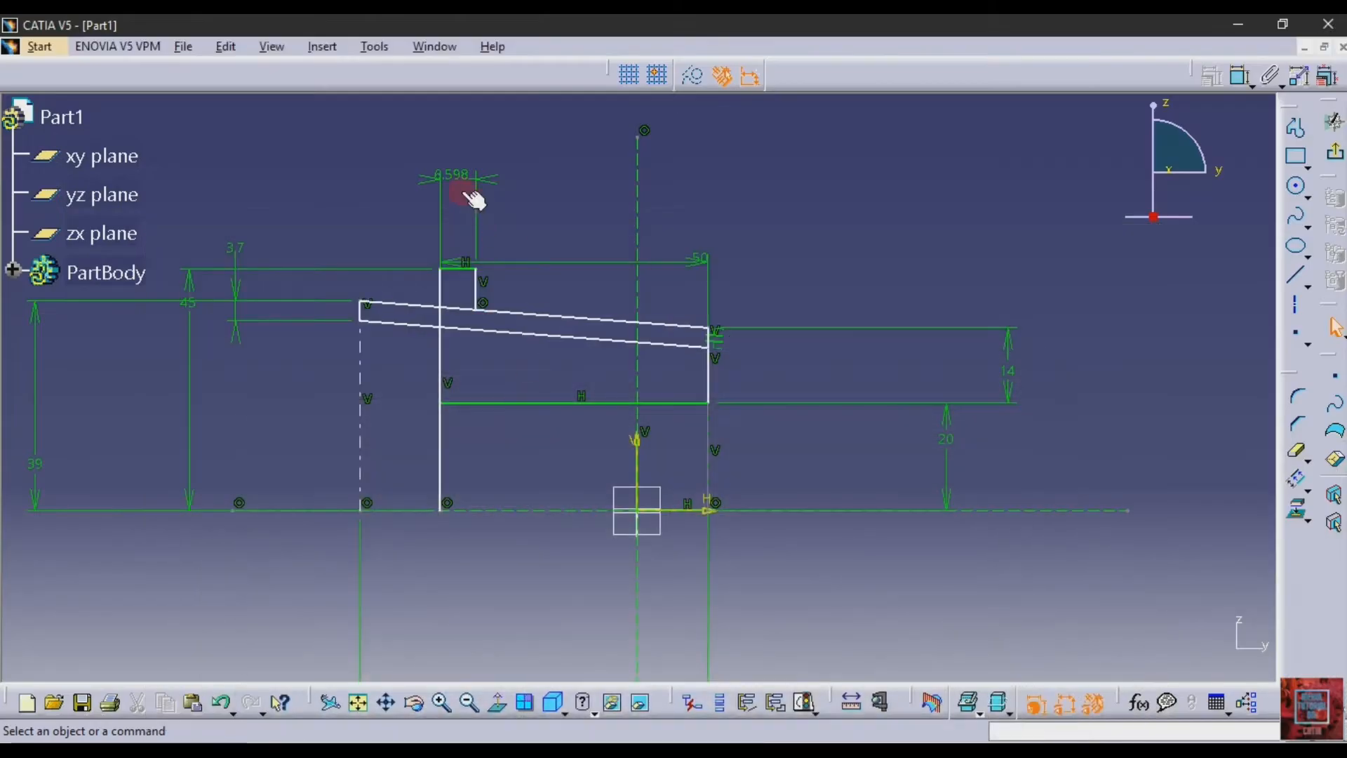
{"action": "double_click", "coordinate": [451, 190]}
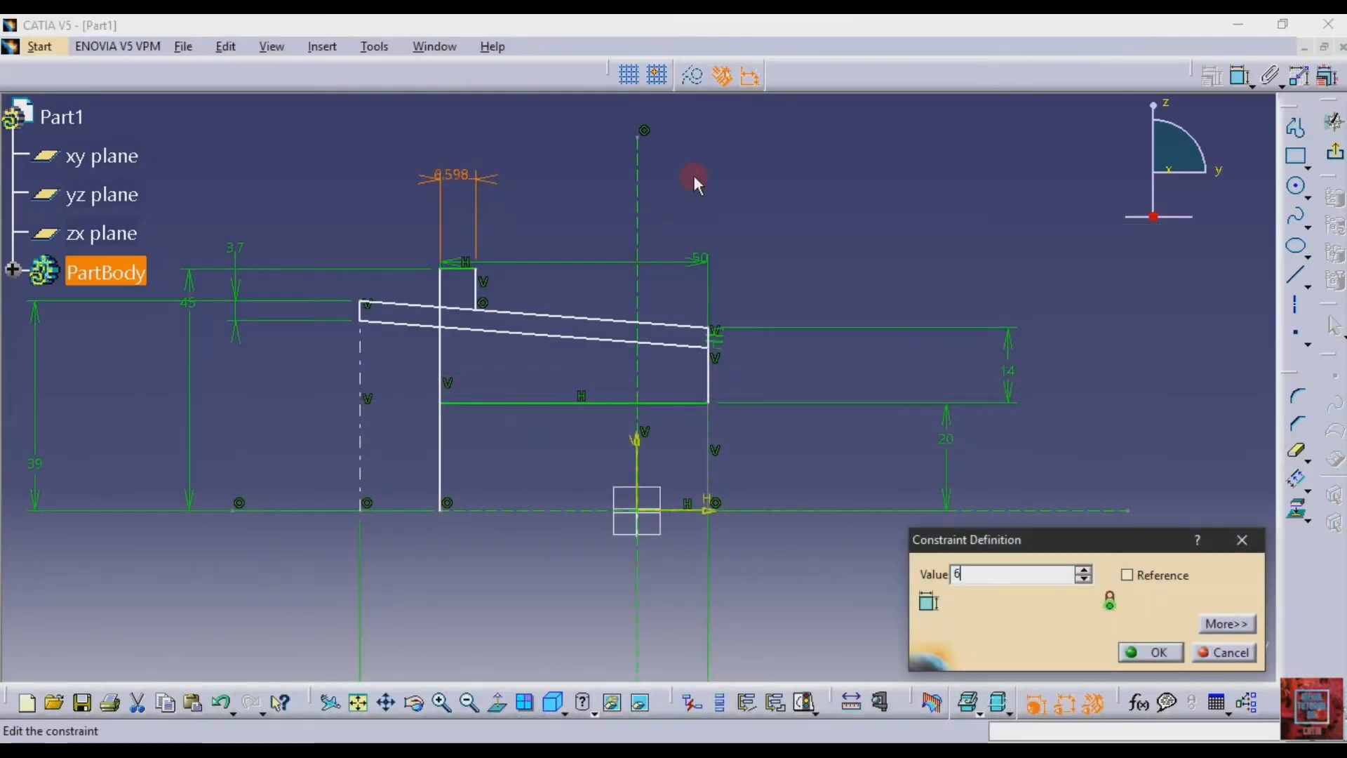
{"action": "key", "text": "Return"}
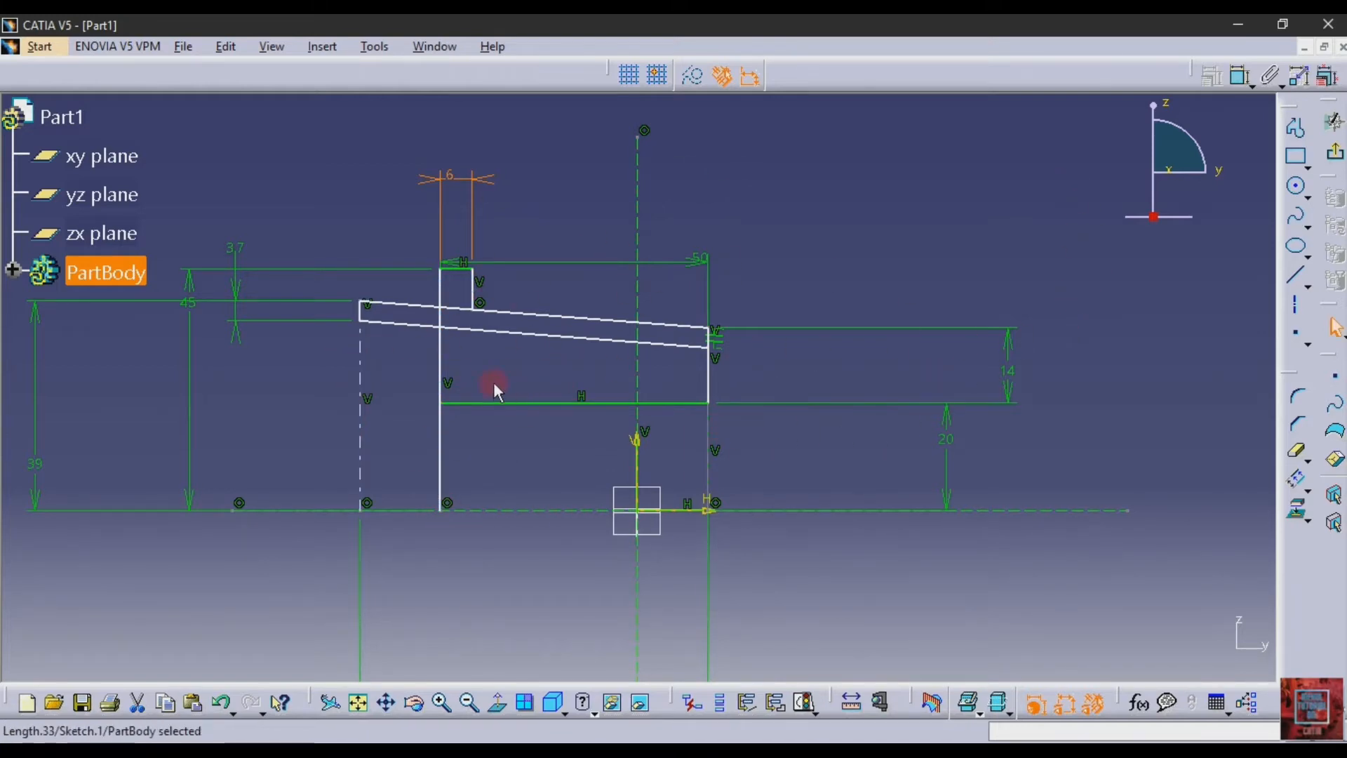
Step: Quick Trim the flange's vertical line below the 50 mm line, converting its length constraint into a distance
{"action": "left_click", "coordinate": [1296, 431]}
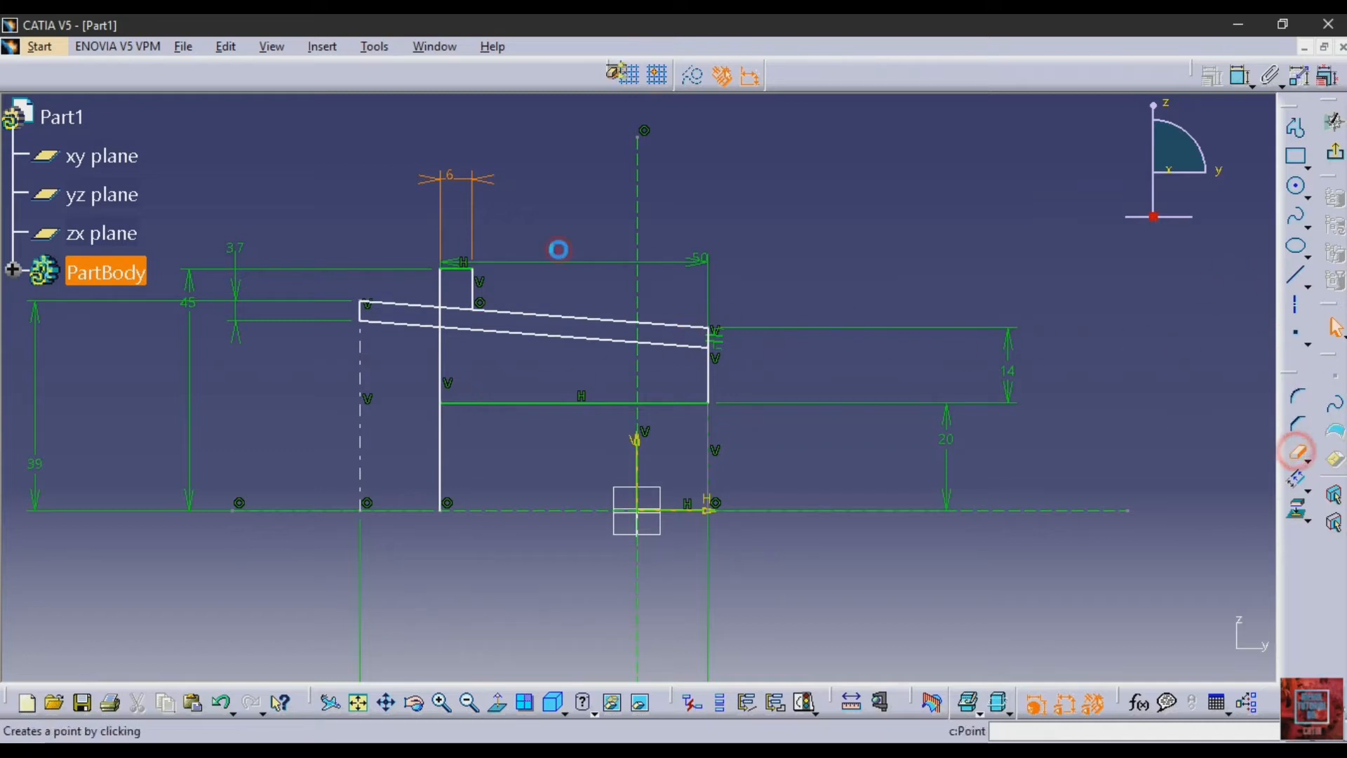
{"action": "left_click", "coordinate": [442, 438]}
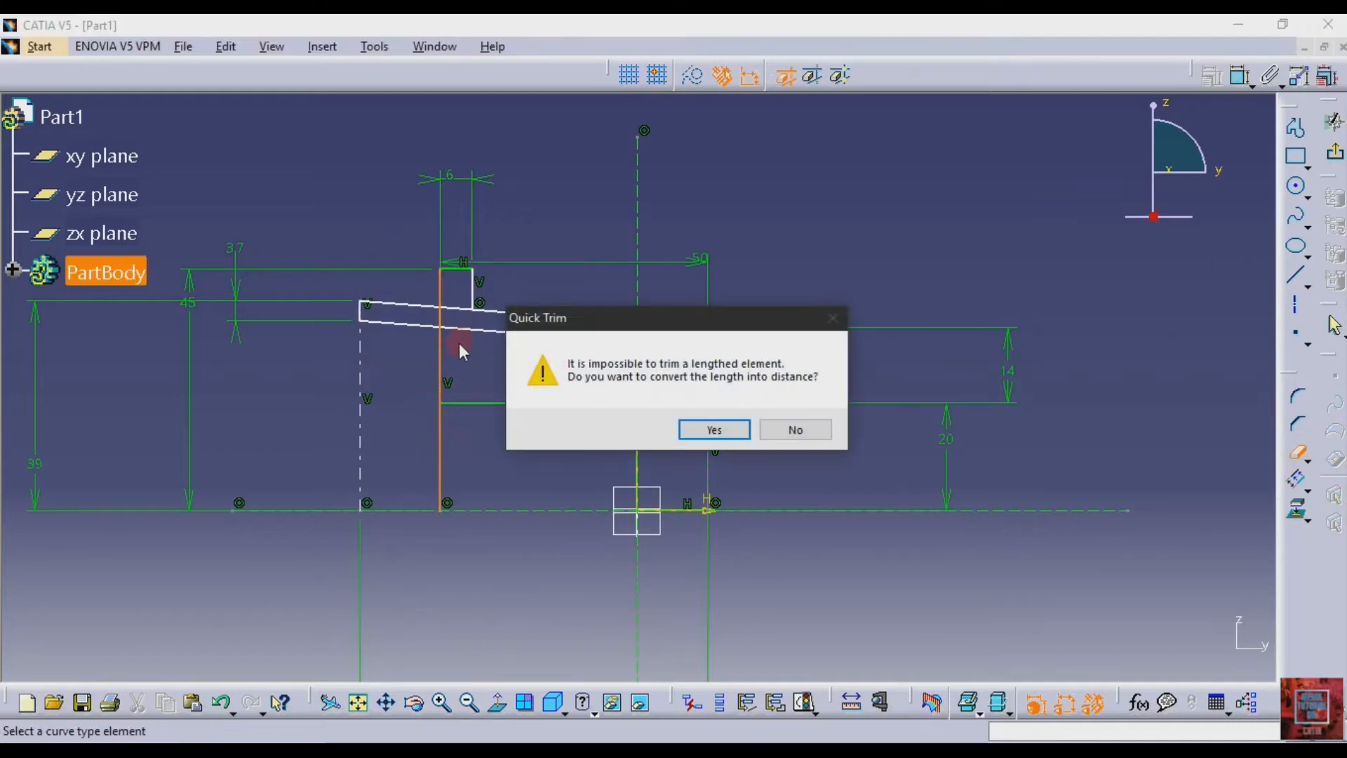
{"action": "left_click", "coordinate": [731, 430]}
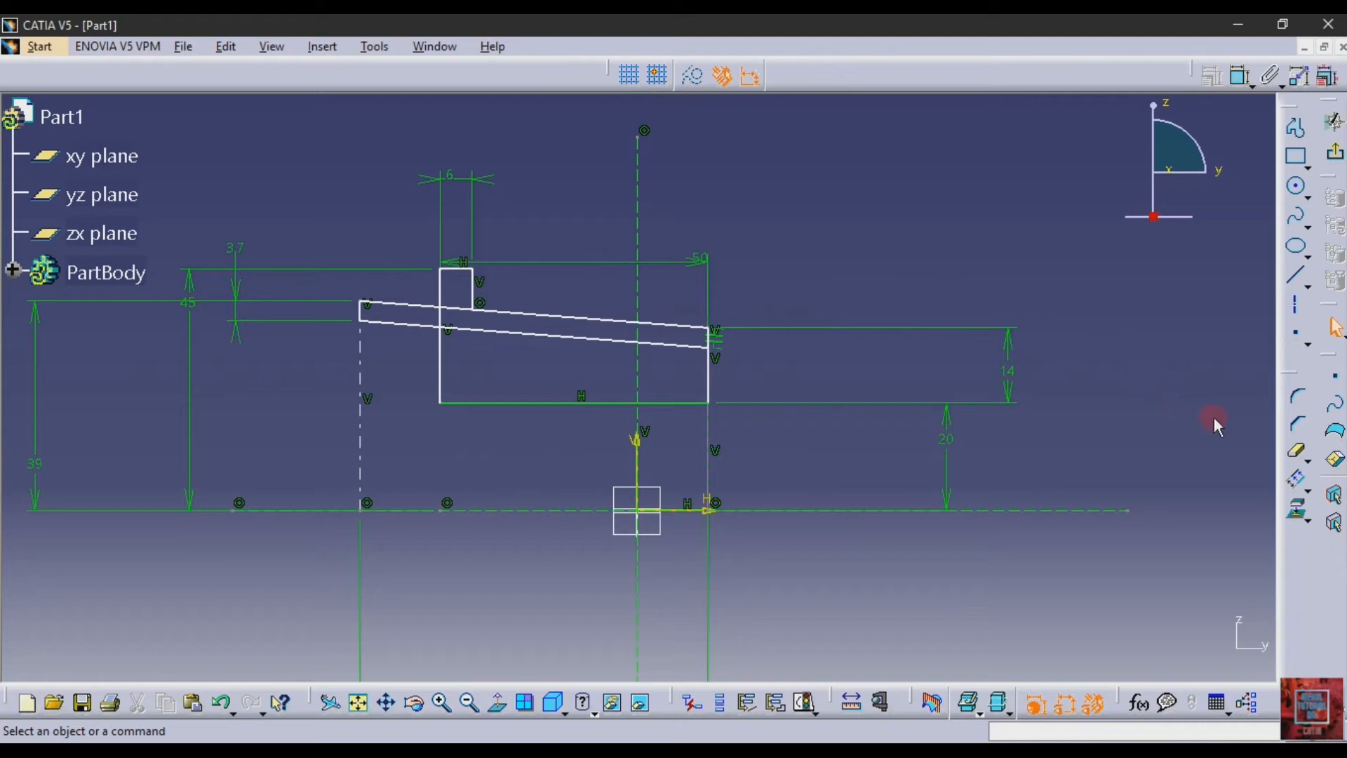
Step: Trim away the inner sloped line inside the hub section and delete the leftover short vertical line at its right end
{"action": "left_click", "coordinate": [1299, 451]}
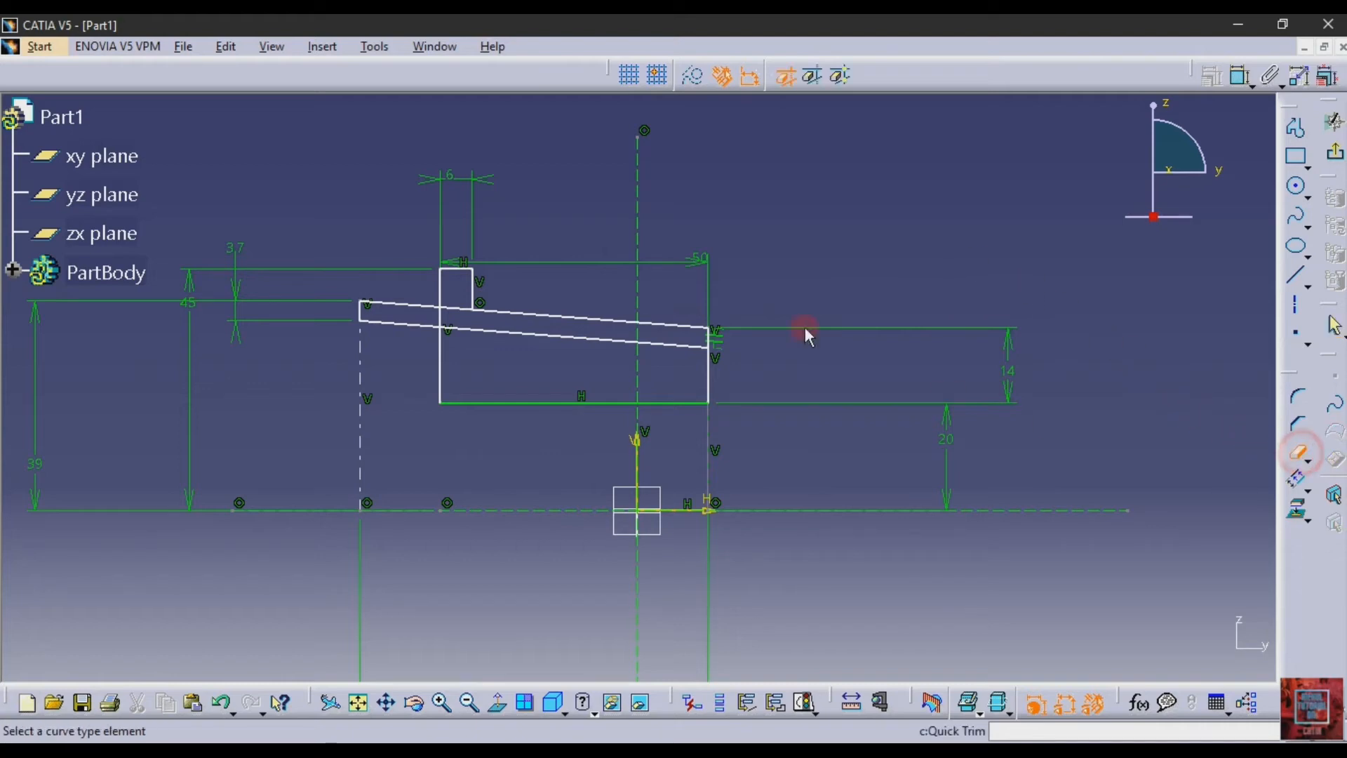
{"action": "left_click", "coordinate": [496, 331]}
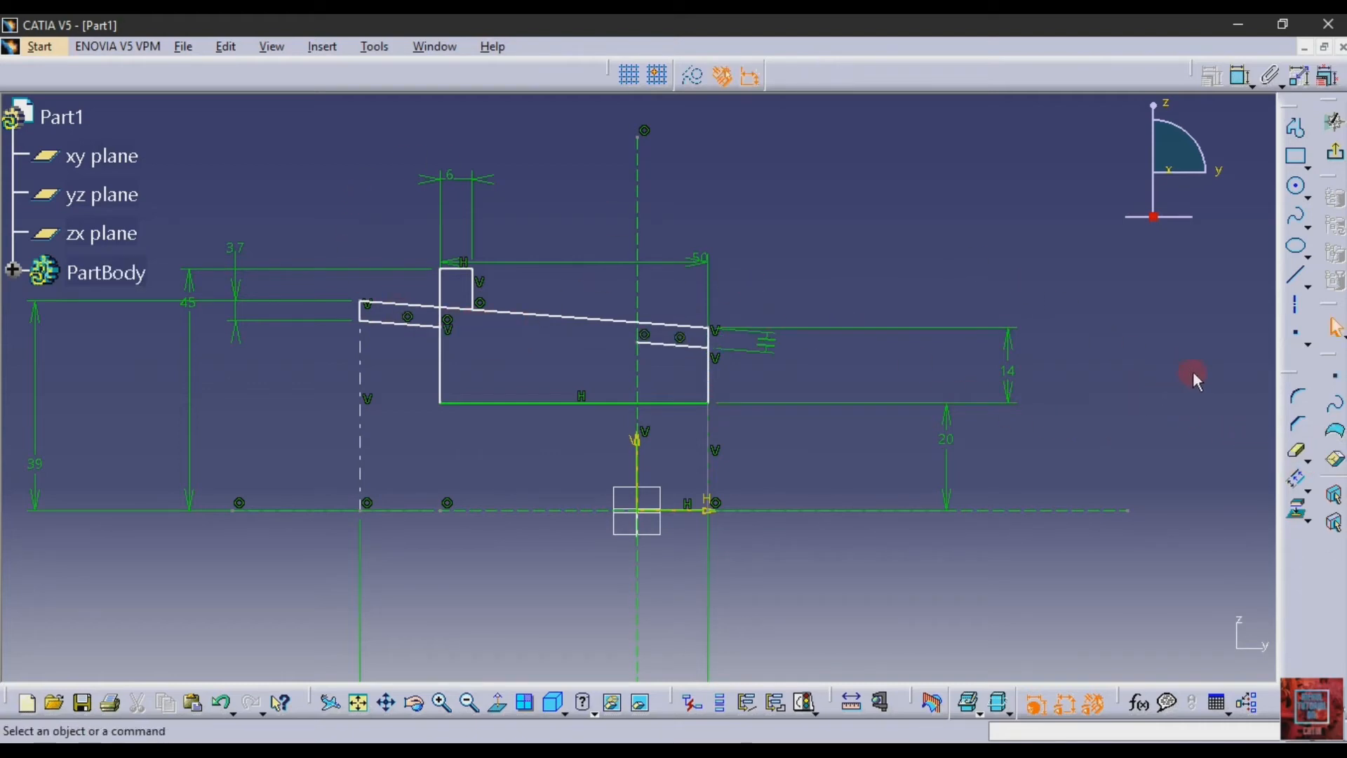
{"action": "left_click", "coordinate": [1299, 451]}
{"action": "left_click", "coordinate": [666, 346]}
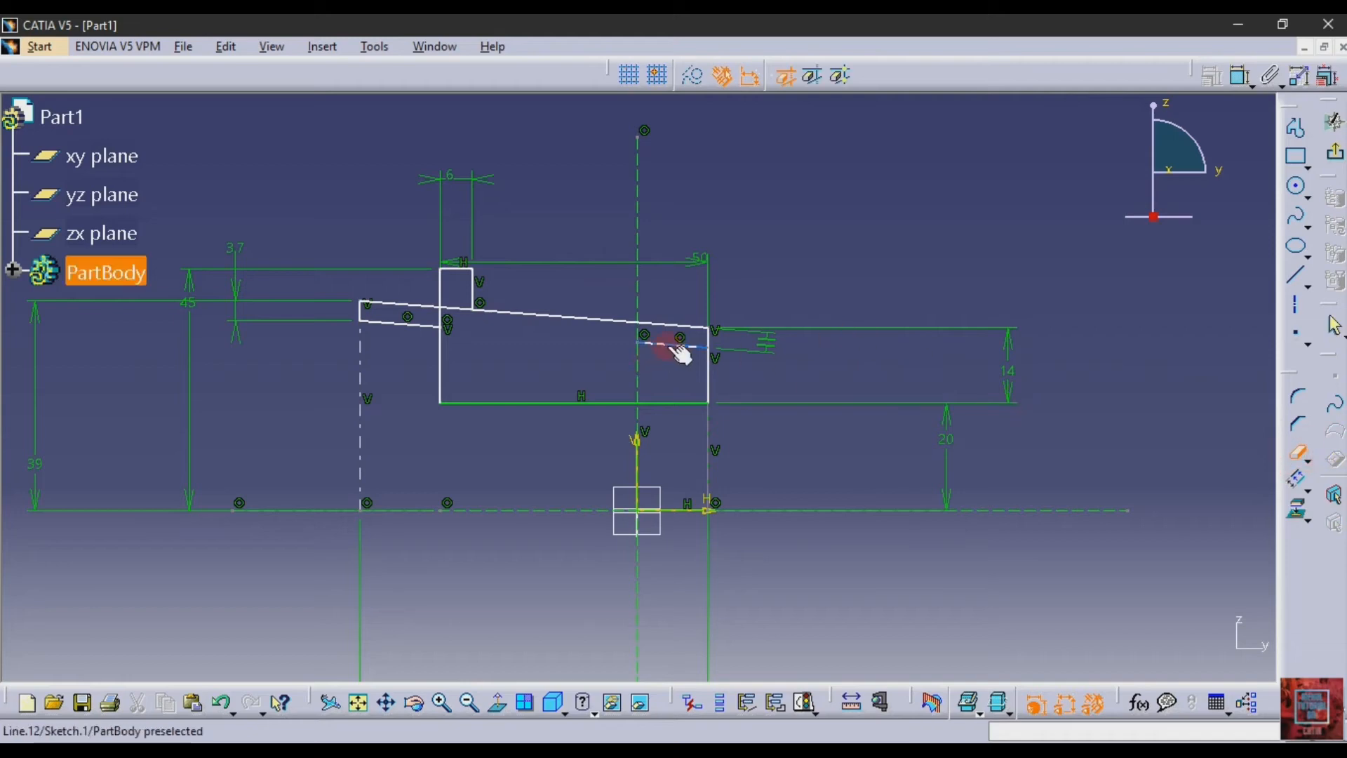
{"action": "left_click", "coordinate": [710, 336]}
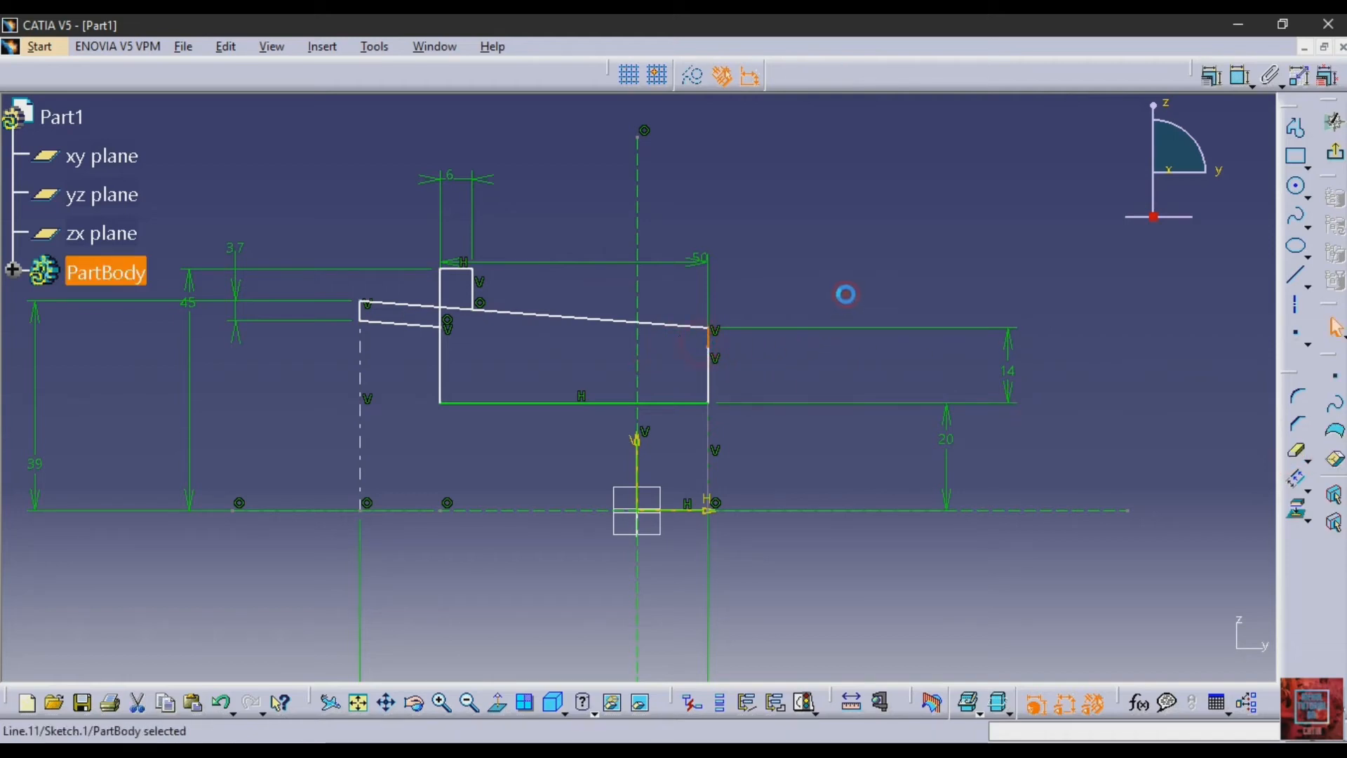
{"action": "key", "text": "Delete"}
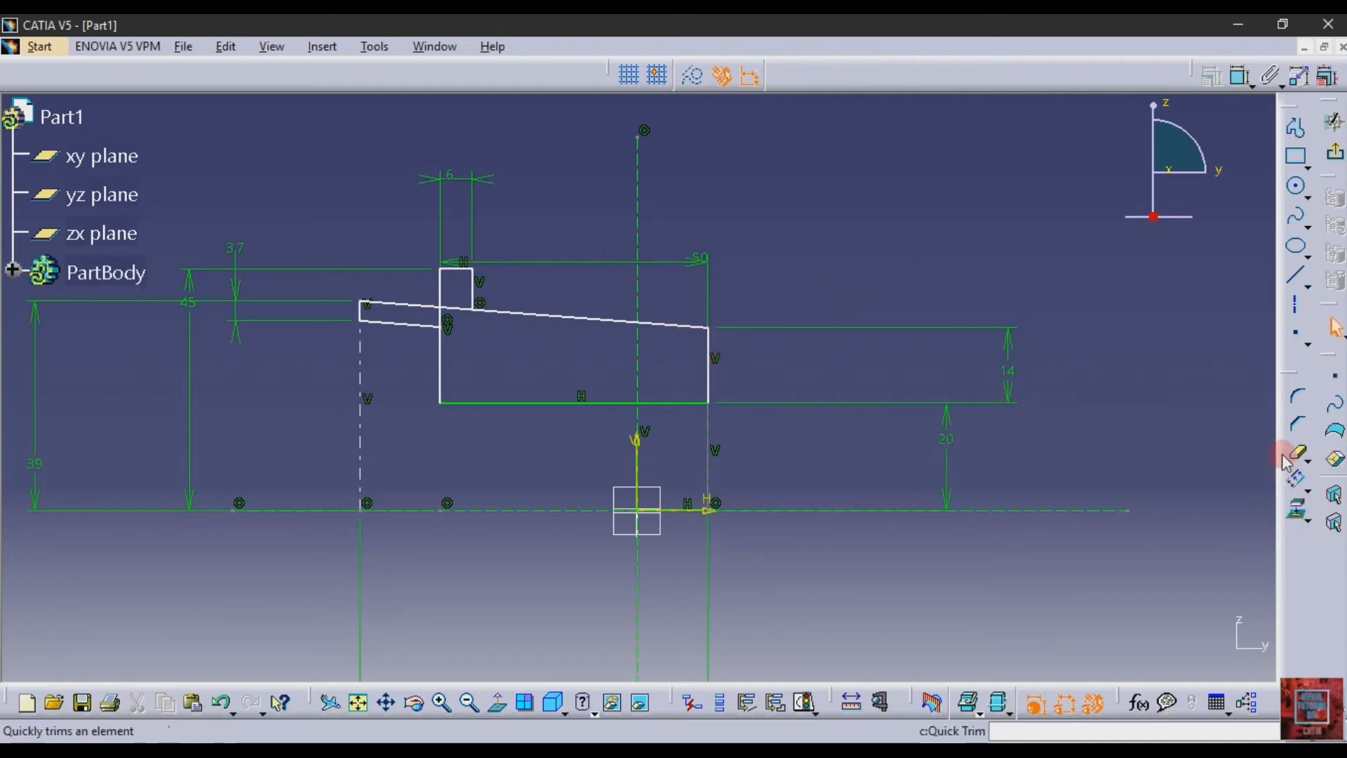
Step: Trim the outer sloped line beneath the flange and the vertical line between the two sloped lines to form one closed profile
{"action": "left_click", "coordinate": [1296, 451]}
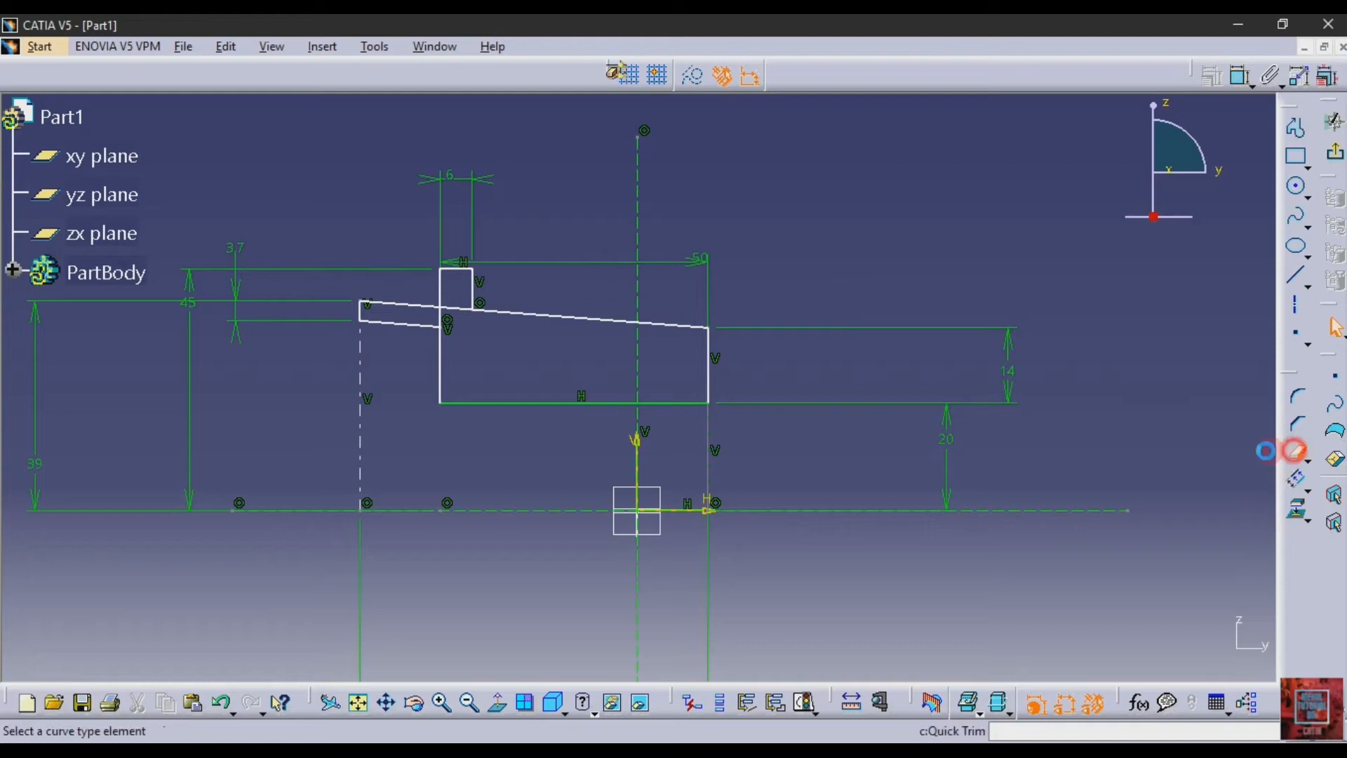
{"action": "left_click", "coordinate": [457, 305]}
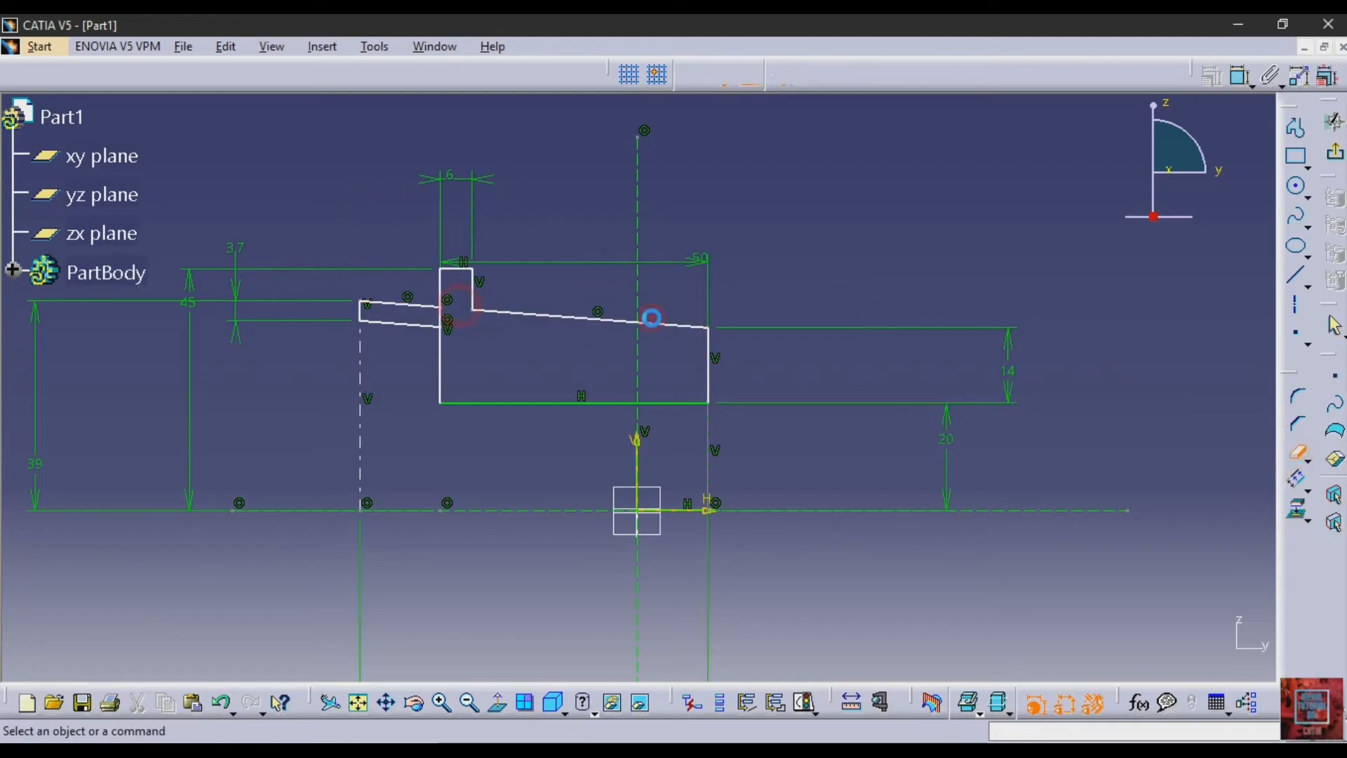
{"action": "left_click", "coordinate": [1295, 451]}
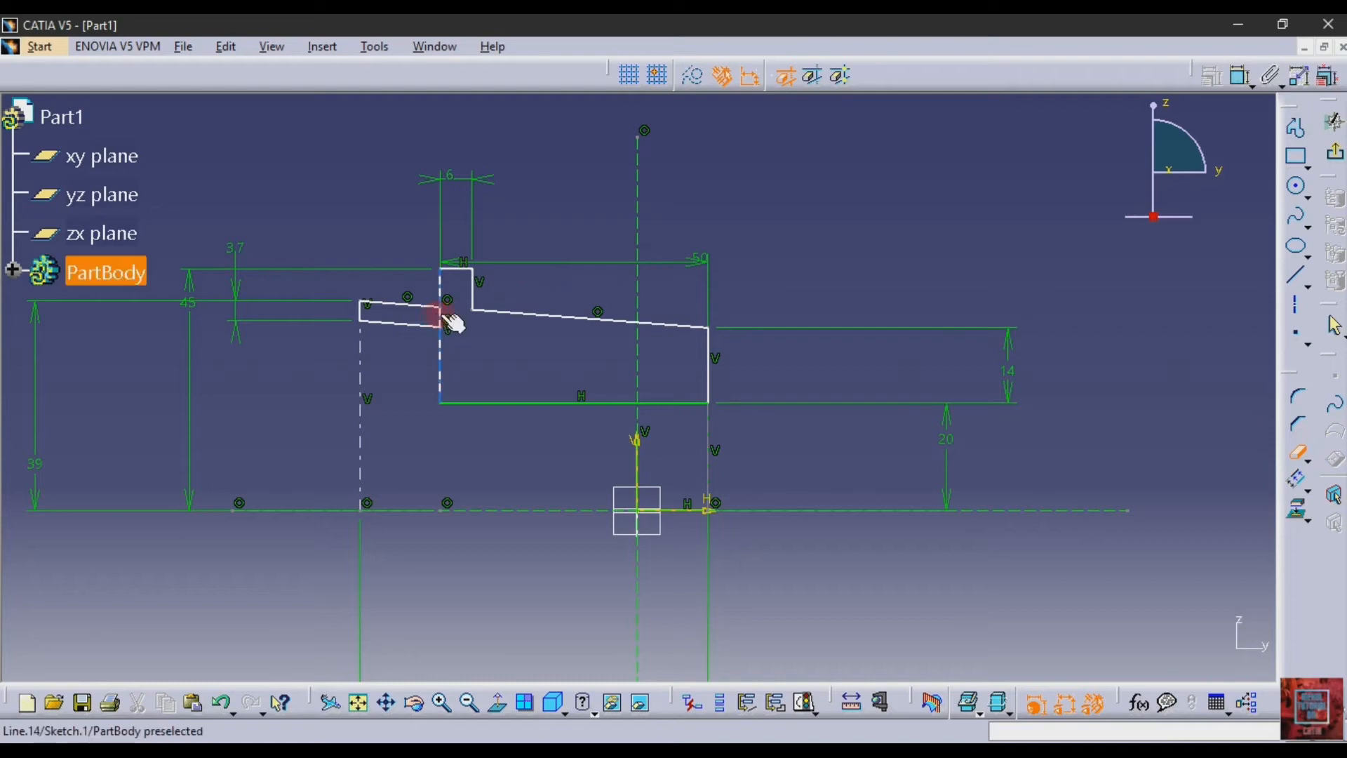
{"action": "left_click", "coordinate": [443, 316]}
{"action": "left_click", "coordinate": [852, 238]}
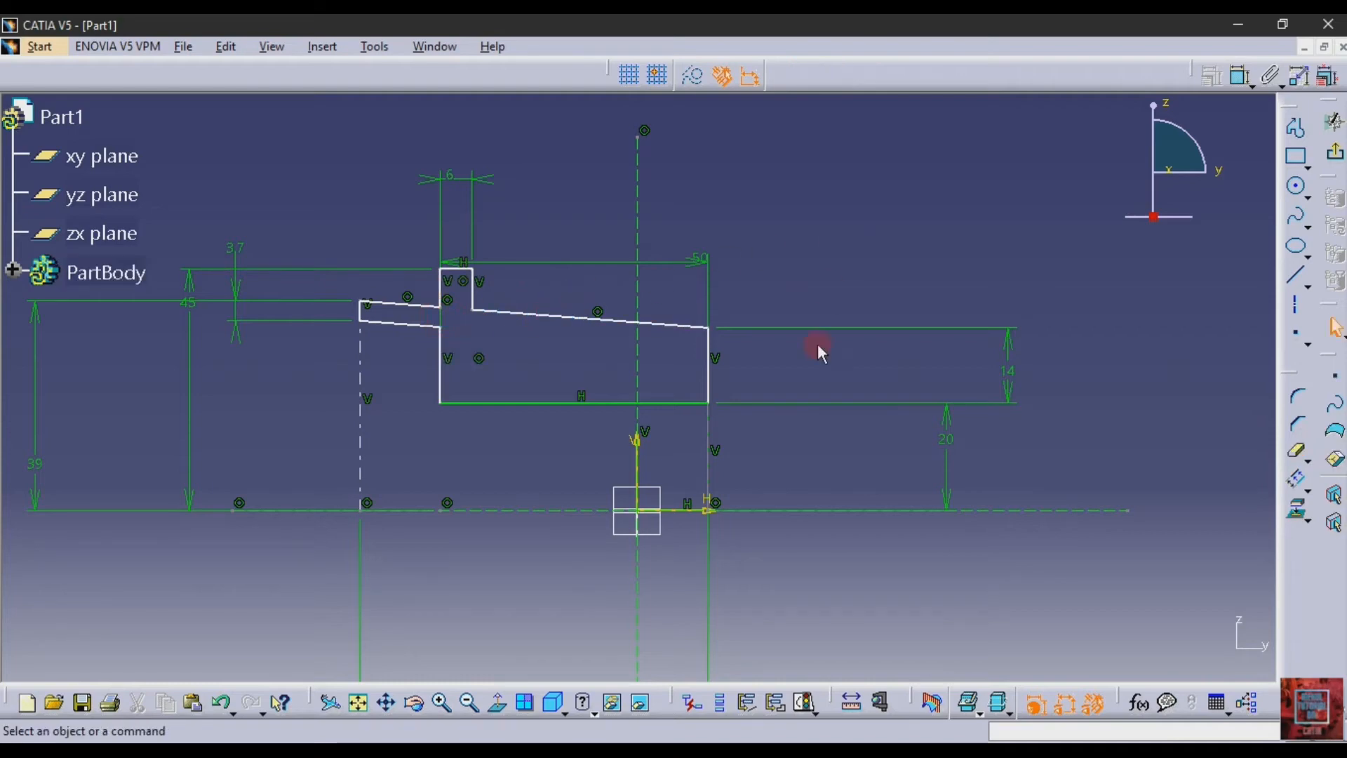
Step: Exit the sketch and revolve the profile 360° into a Shaft about the sketch's horizontal direction
{"action": "left_click", "coordinate": [1335, 151]}
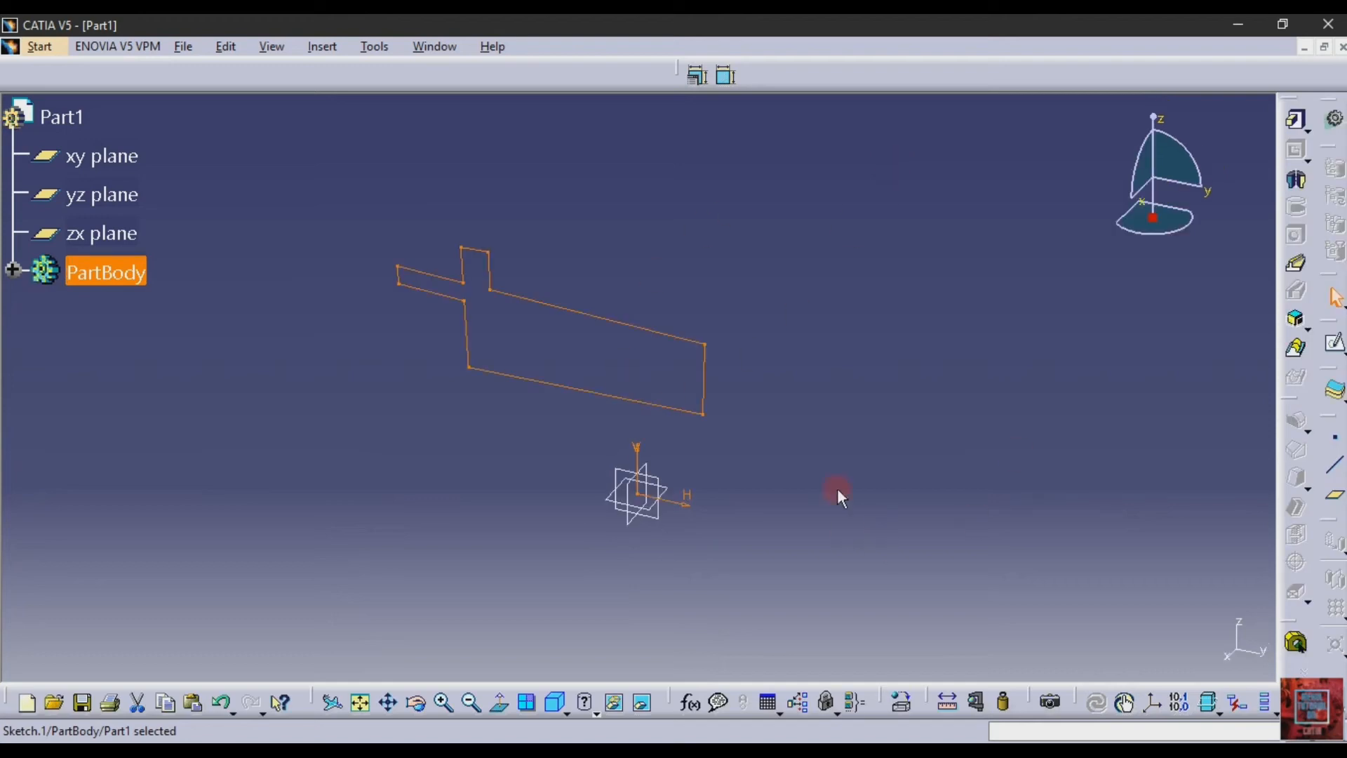
{"action": "left_click", "coordinate": [1299, 182]}
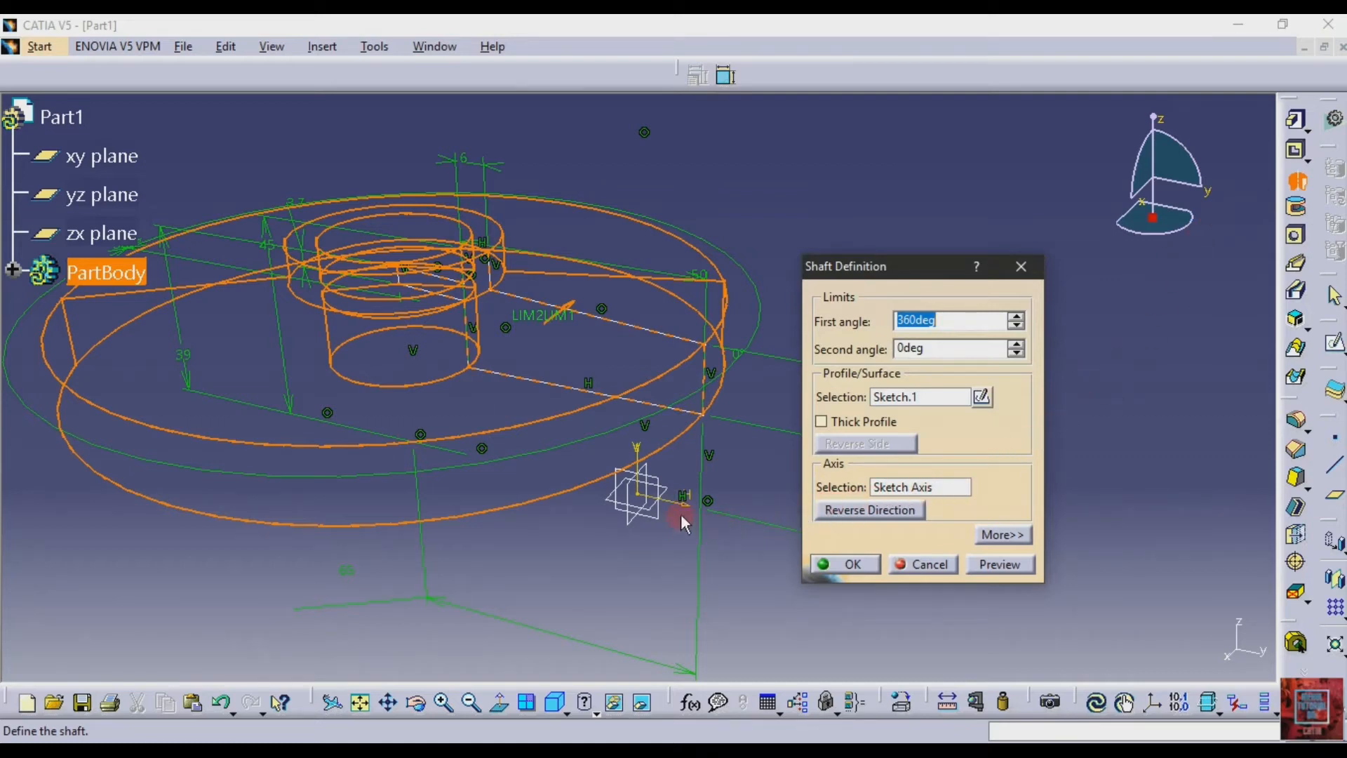
{"action": "left_click", "coordinate": [918, 489]}
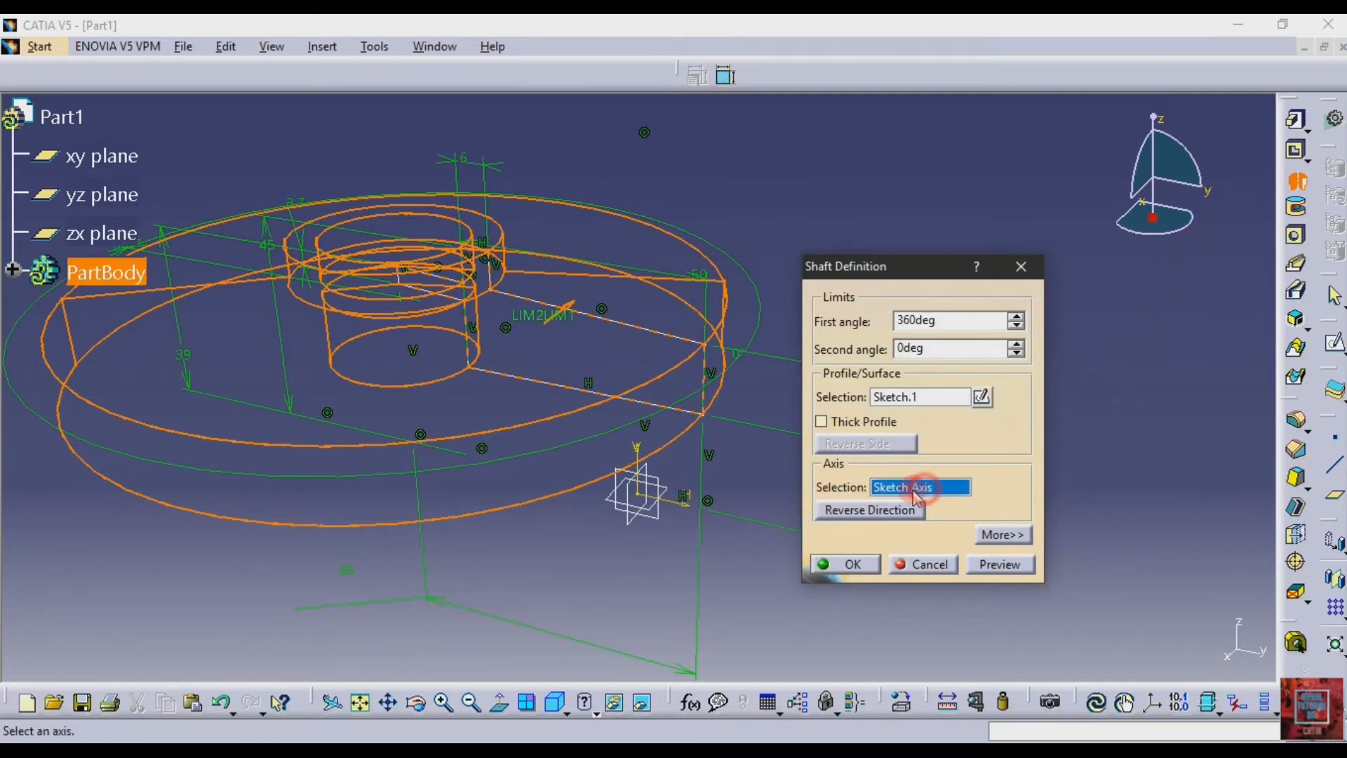
{"action": "left_click", "coordinate": [689, 505]}
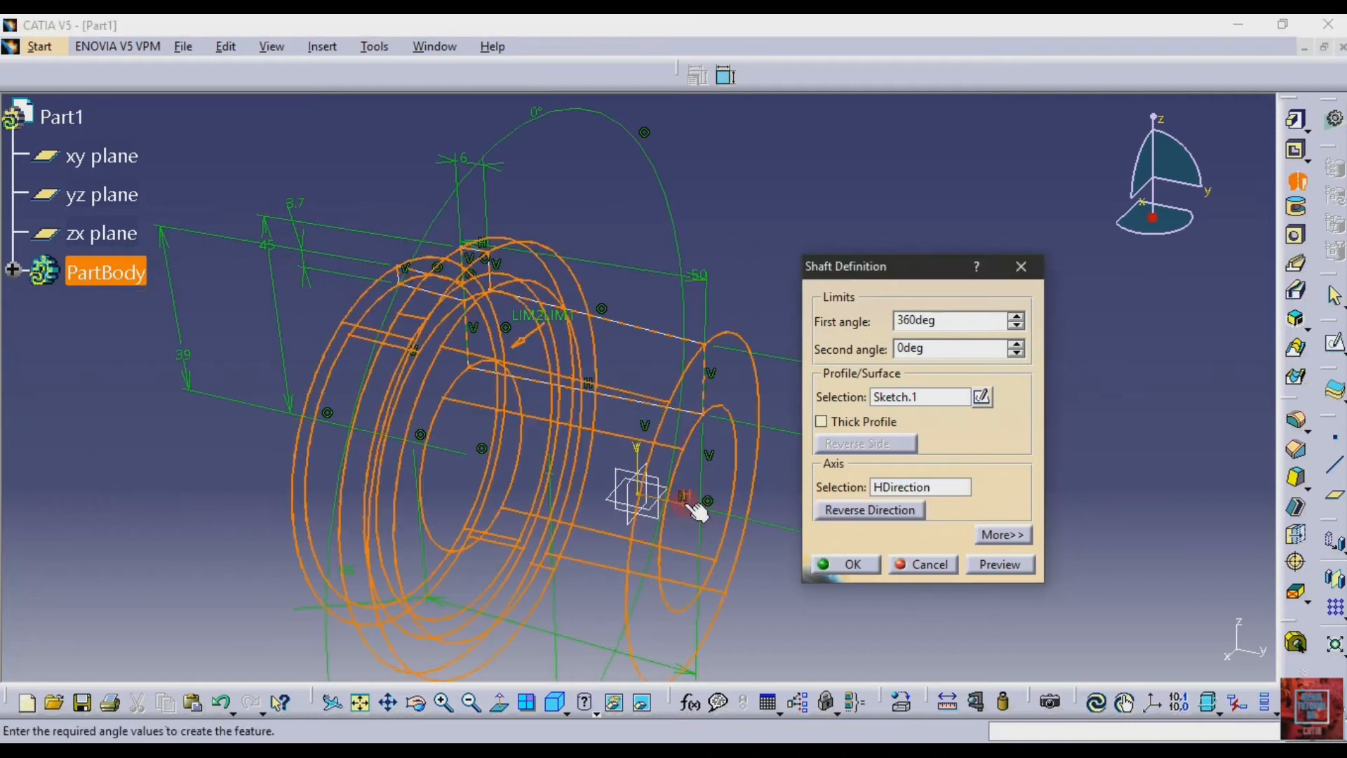
{"action": "left_click", "coordinate": [930, 394]}
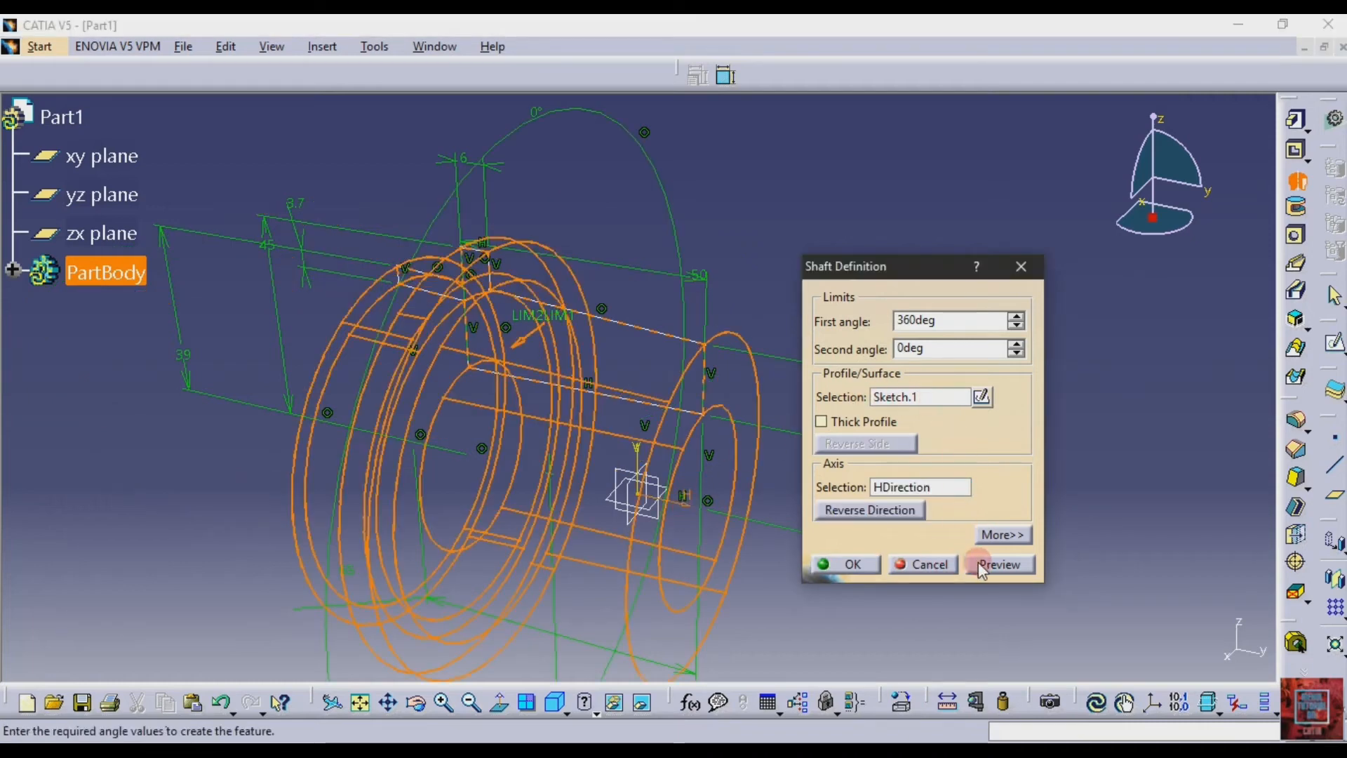
{"action": "left_click", "coordinate": [1004, 561]}
{"action": "left_click", "coordinate": [846, 563]}
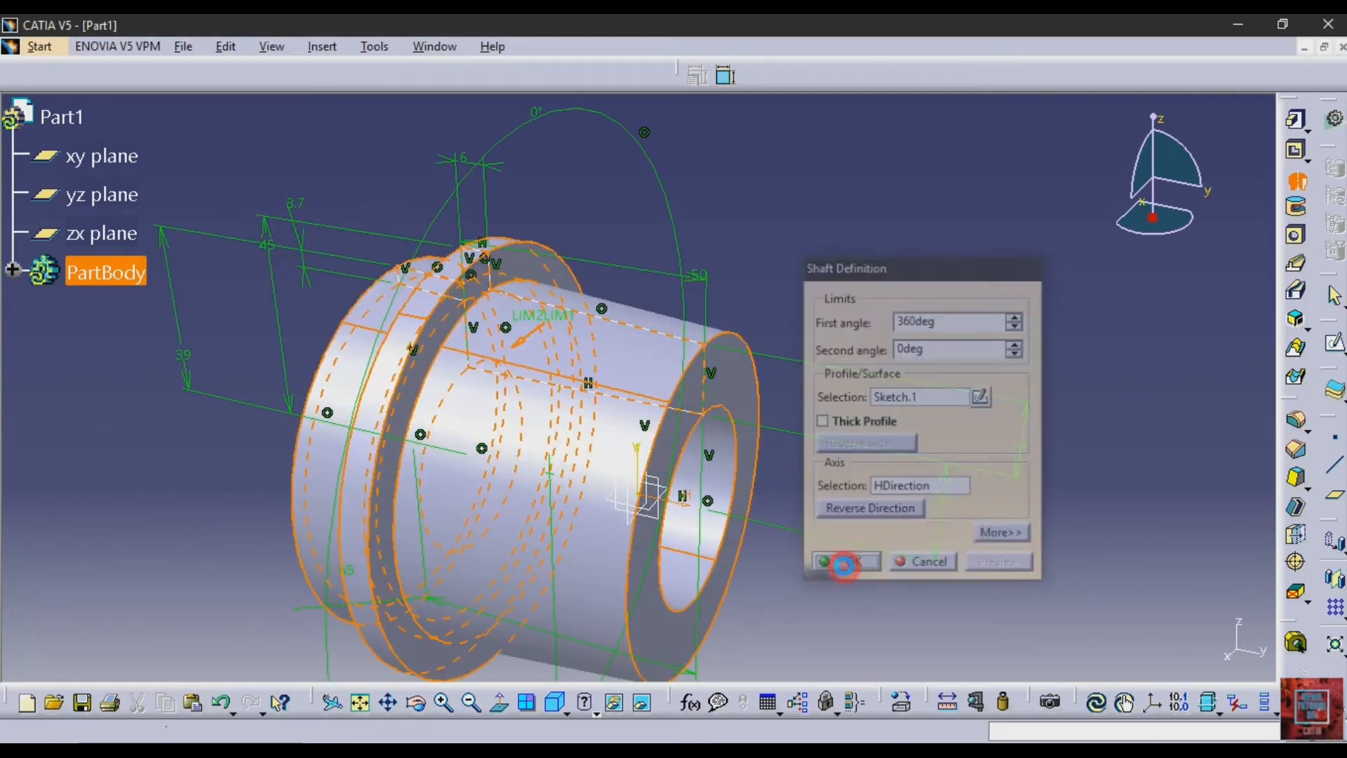
{"action": "left_click", "coordinate": [417, 705]}
{"action": "left_click_drag", "start_coordinate": [276, 472], "coordinate": [394, 309]}
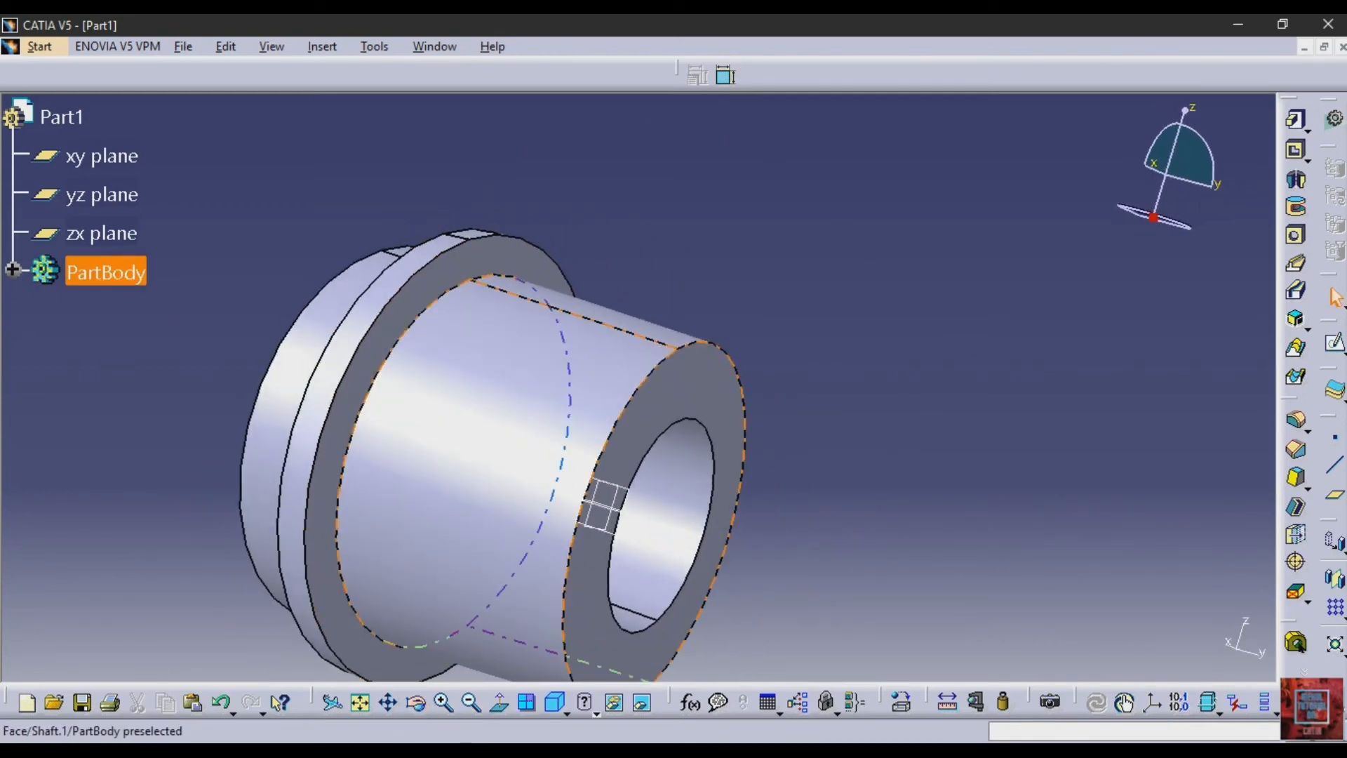
Step: Check the hole dimensions in the PDF drawing in Adobe Reader, return to CATIA and open a new sketch on the yz plane
{"action": "key", "text": "alt+Tab"}
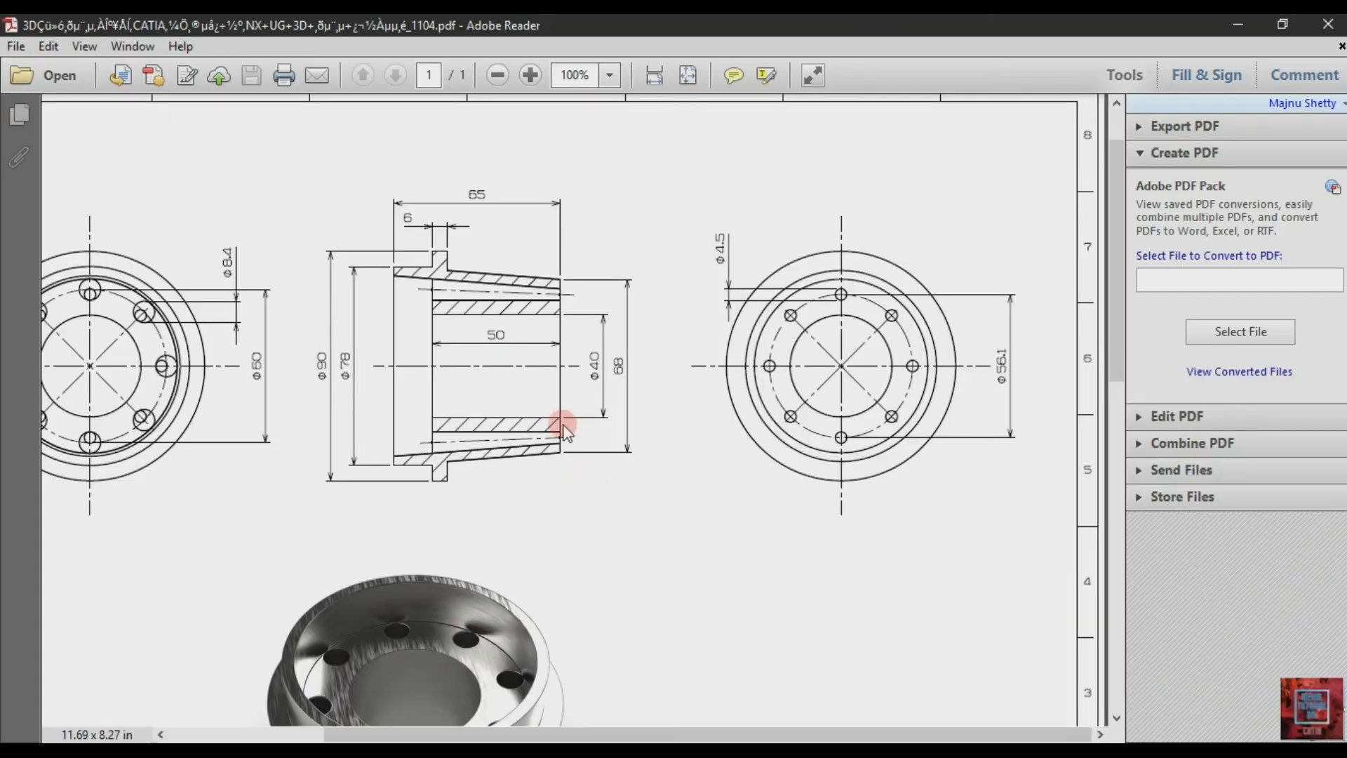
{"action": "left_click", "coordinate": [1328, 24]}
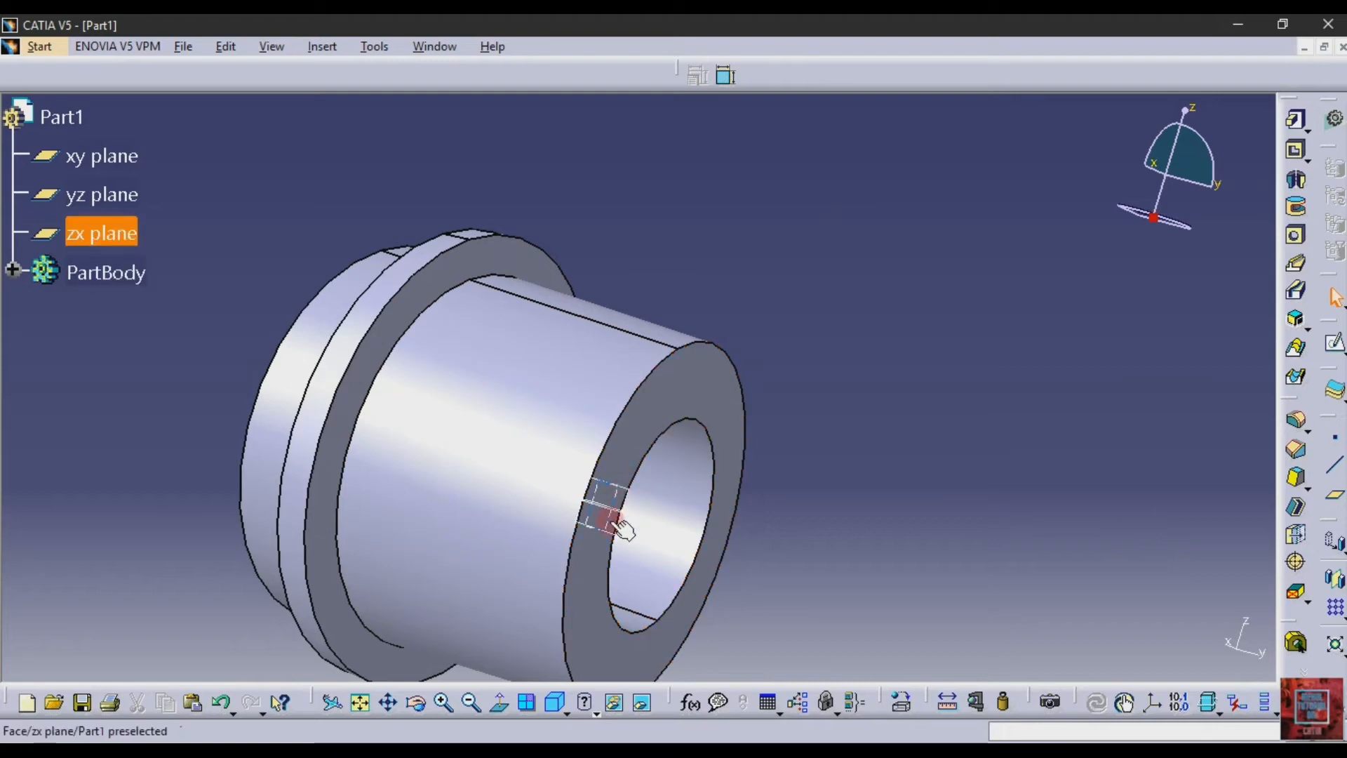
{"action": "left_click", "coordinate": [470, 702]}
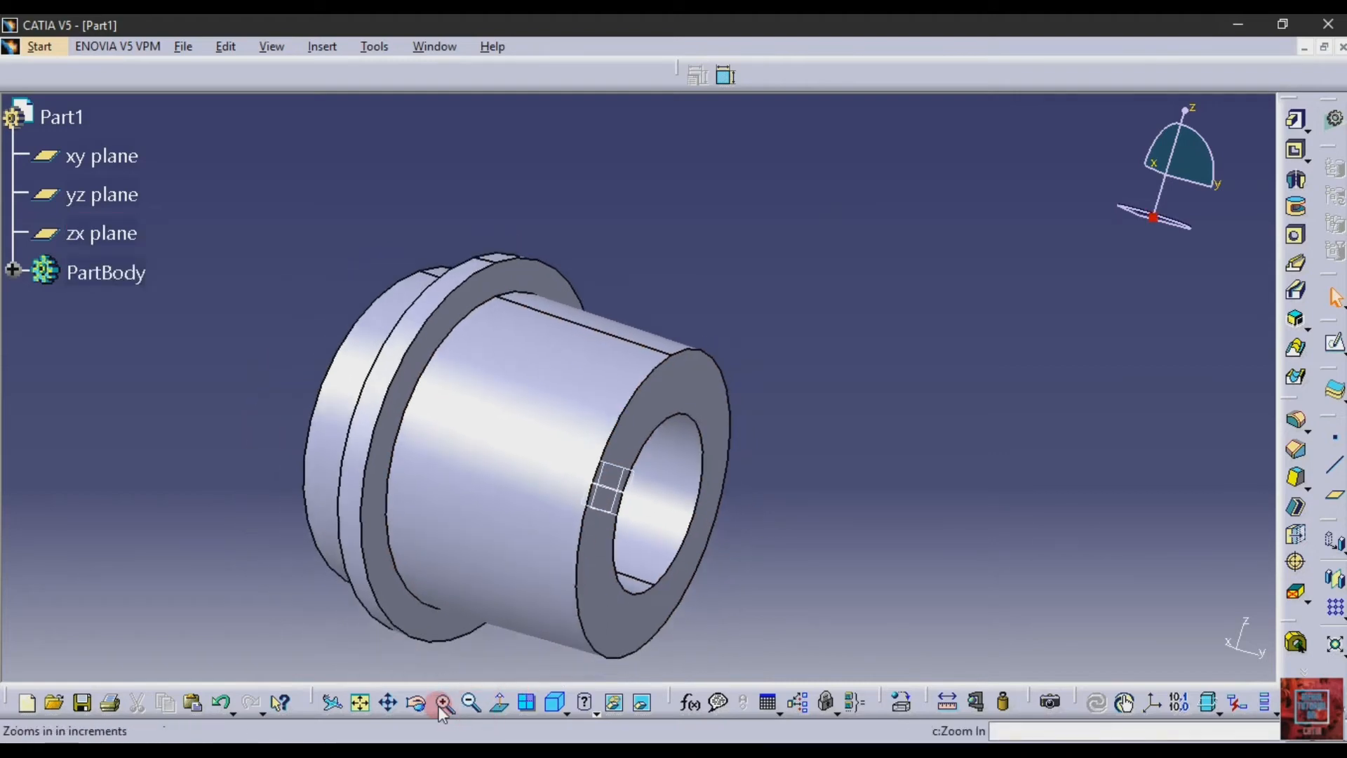
{"action": "left_click", "coordinate": [416, 702]}
{"action": "left_click_drag", "start_coordinate": [307, 445], "coordinate": [567, 494]}
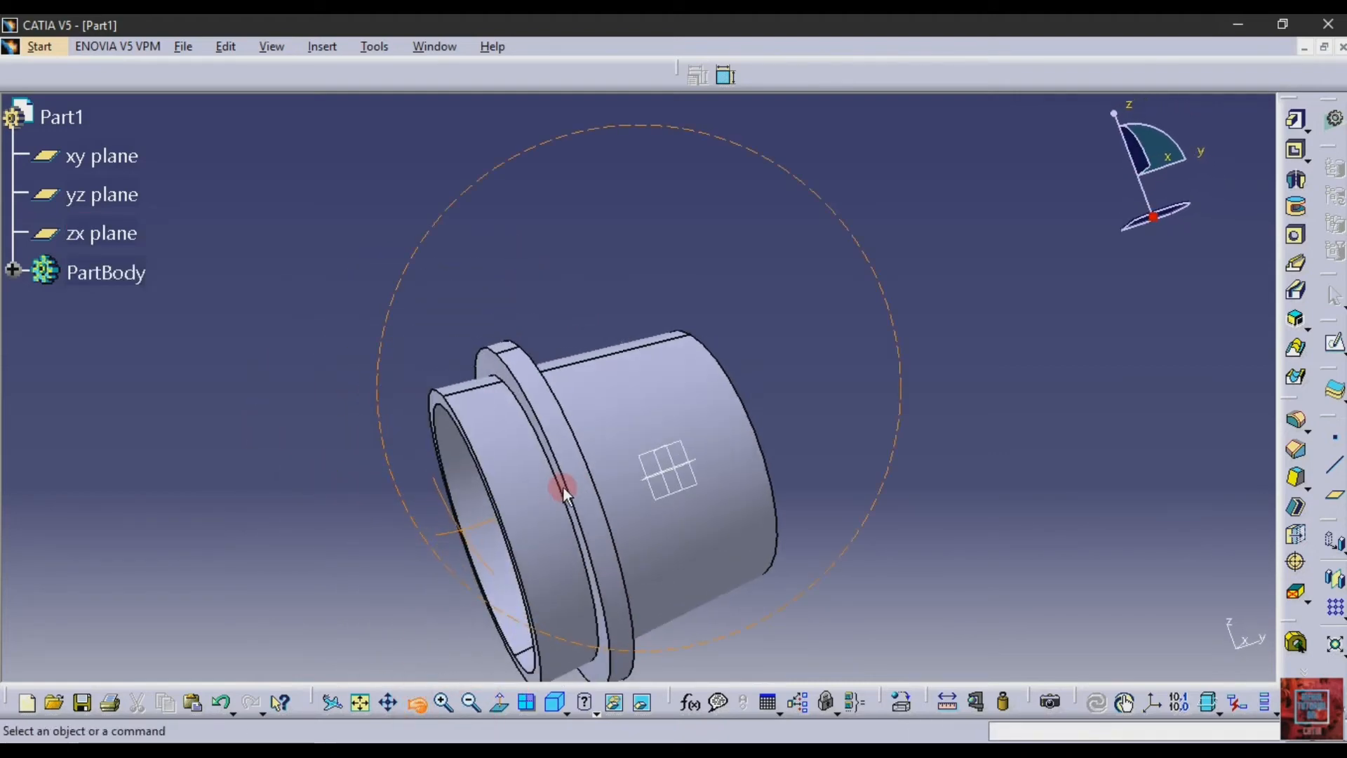
{"action": "left_click", "coordinate": [642, 460]}
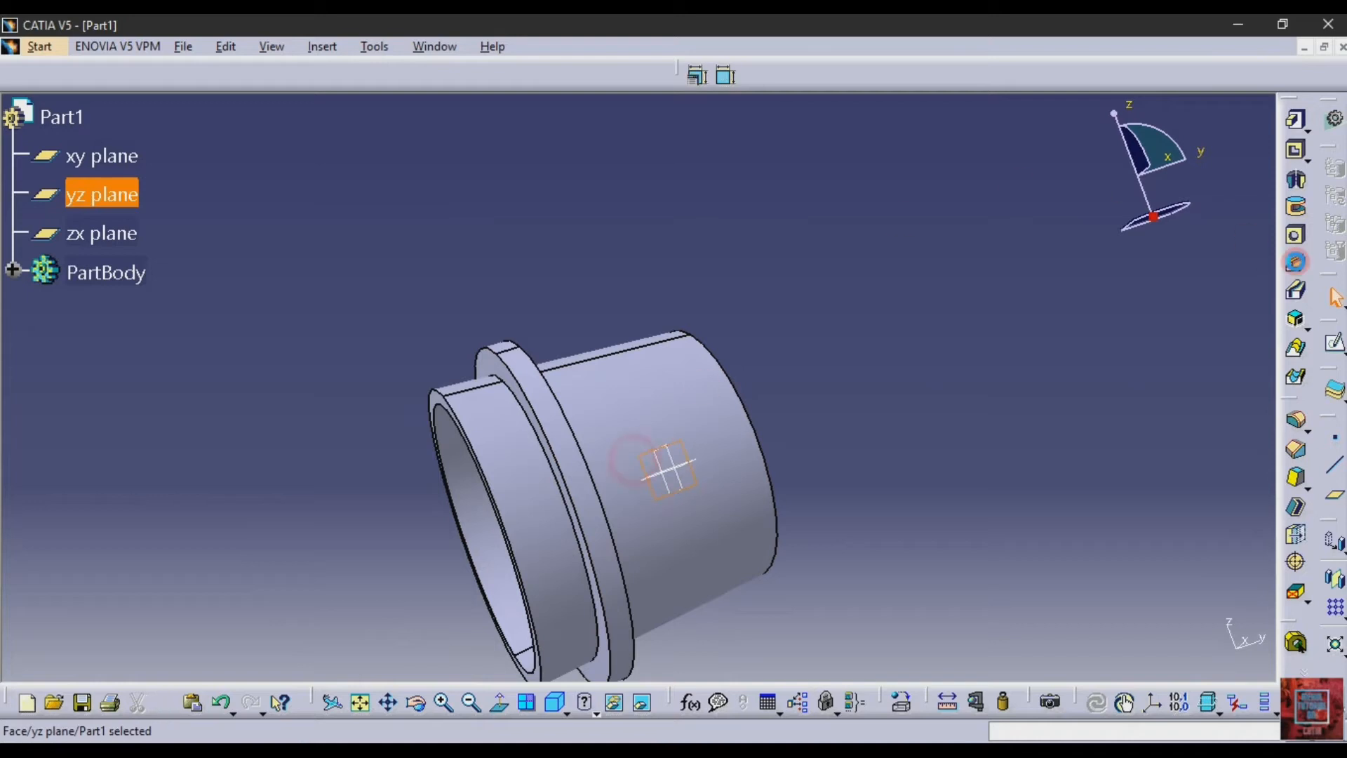
{"action": "left_click", "coordinate": [1333, 344]}
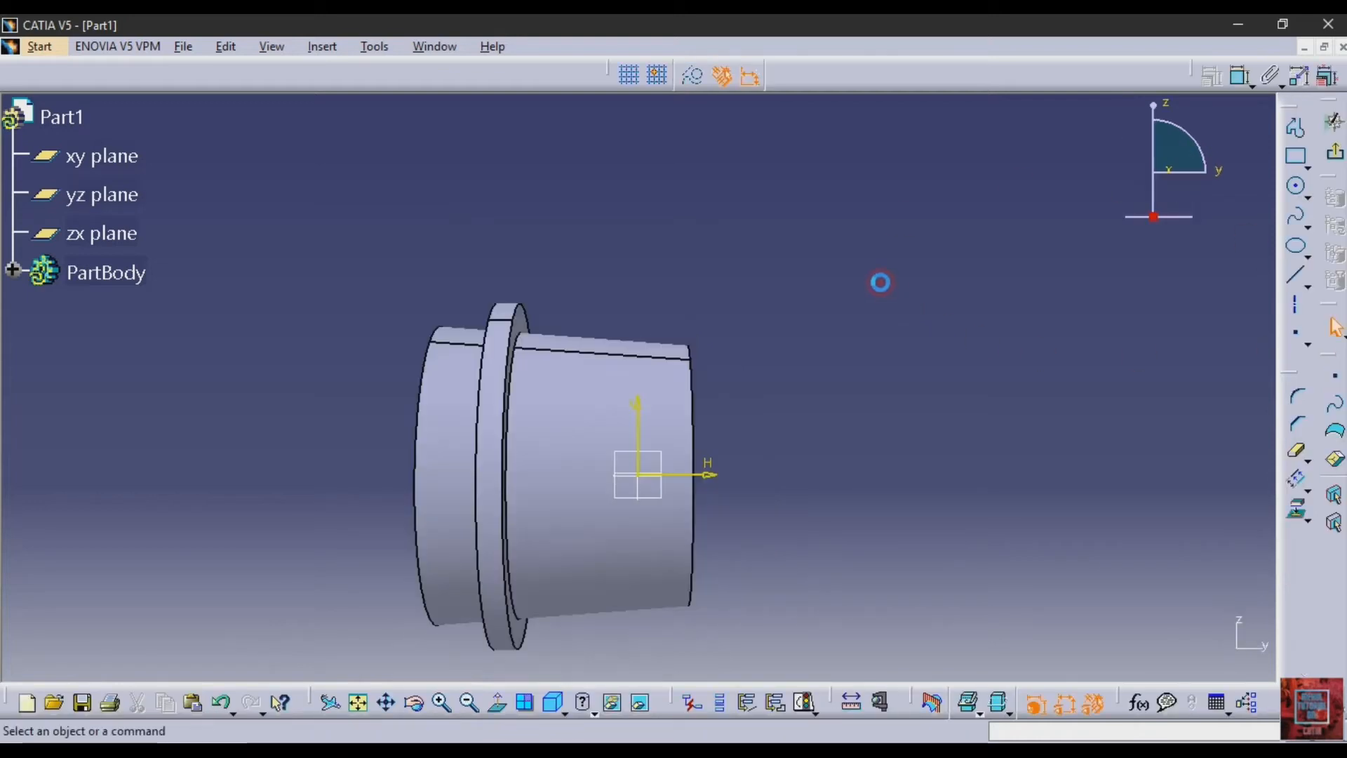
Step: Project the outer circular edge of the hub's small end face into the sketch
{"action": "left_click", "coordinate": [688, 541]}
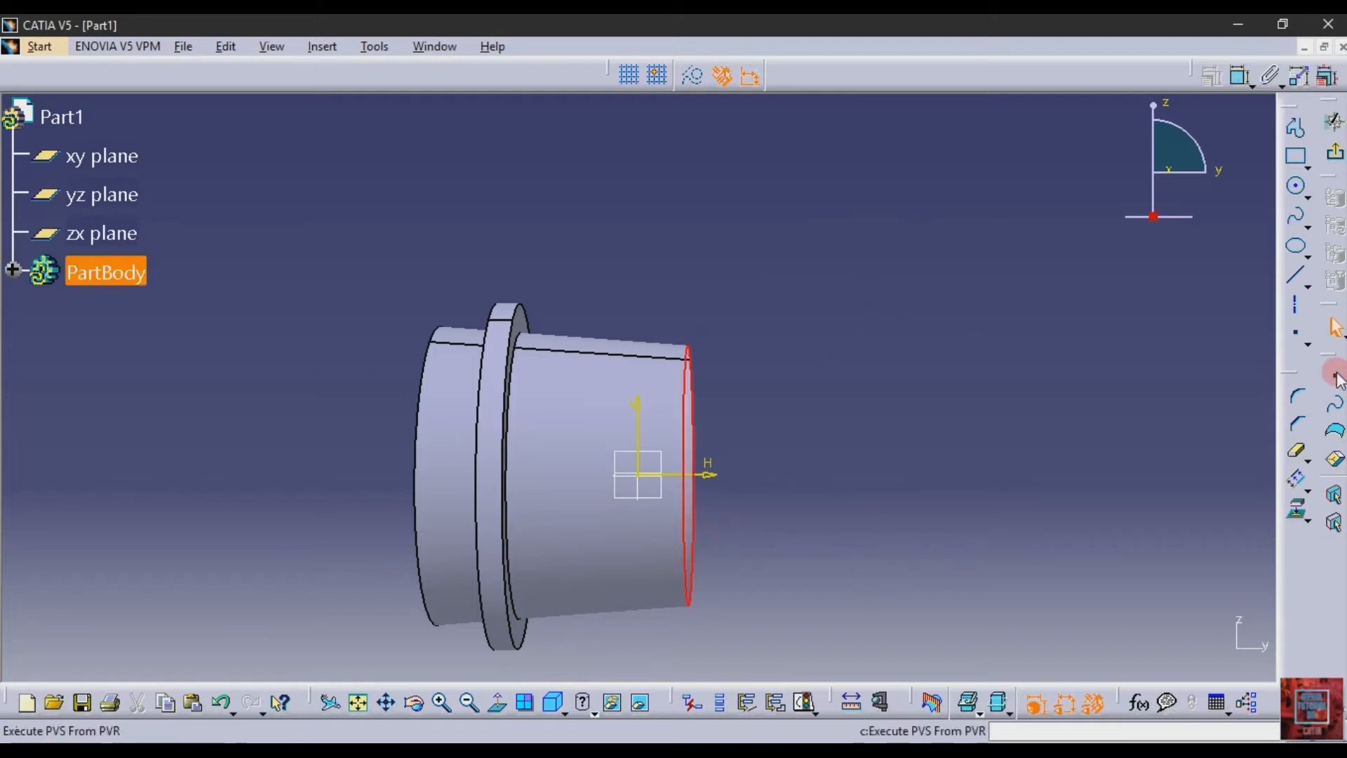
{"action": "left_click", "coordinate": [1300, 510]}
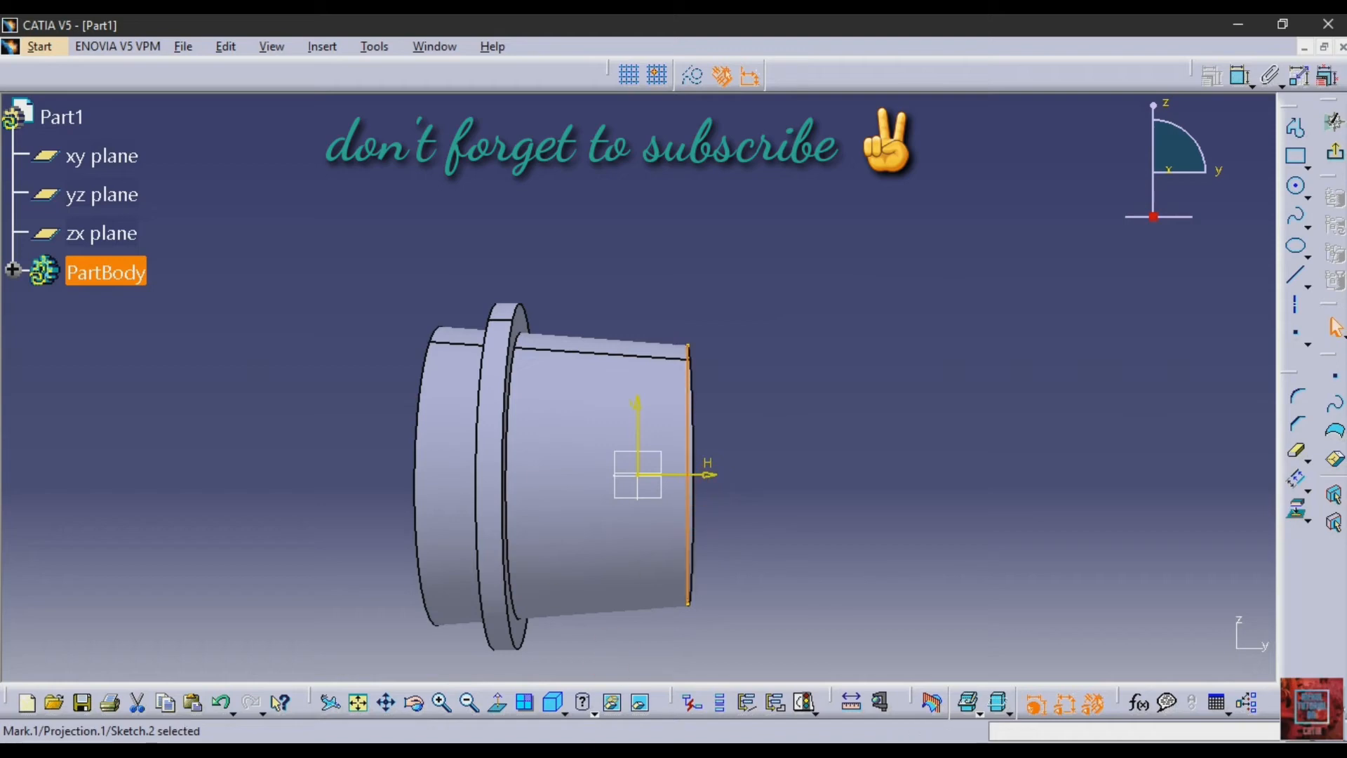
{"action": "left_click", "coordinate": [583, 751]}
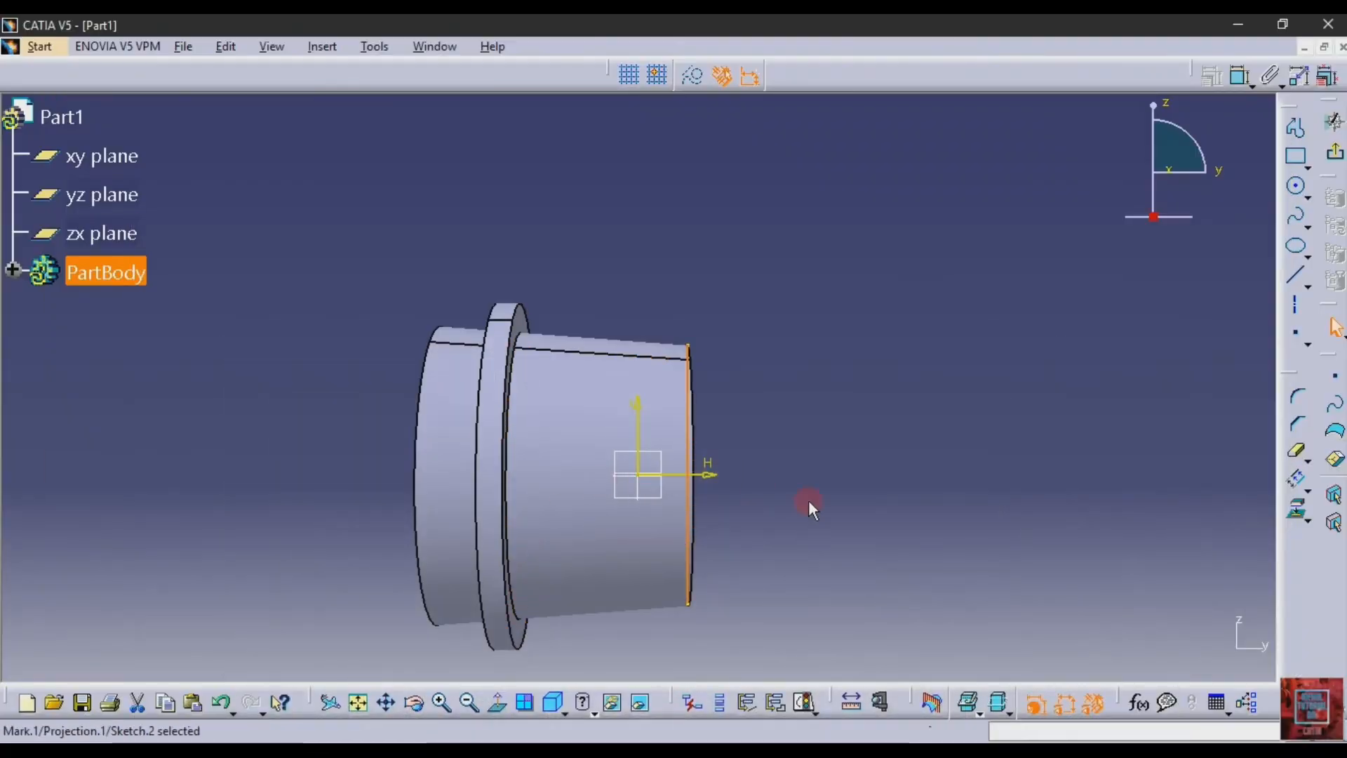
Step: Draw a vertical line up from the horizontal axis along the projected end edge and constrain its length to 56.1/2 mm
{"action": "left_click", "coordinate": [1296, 275]}
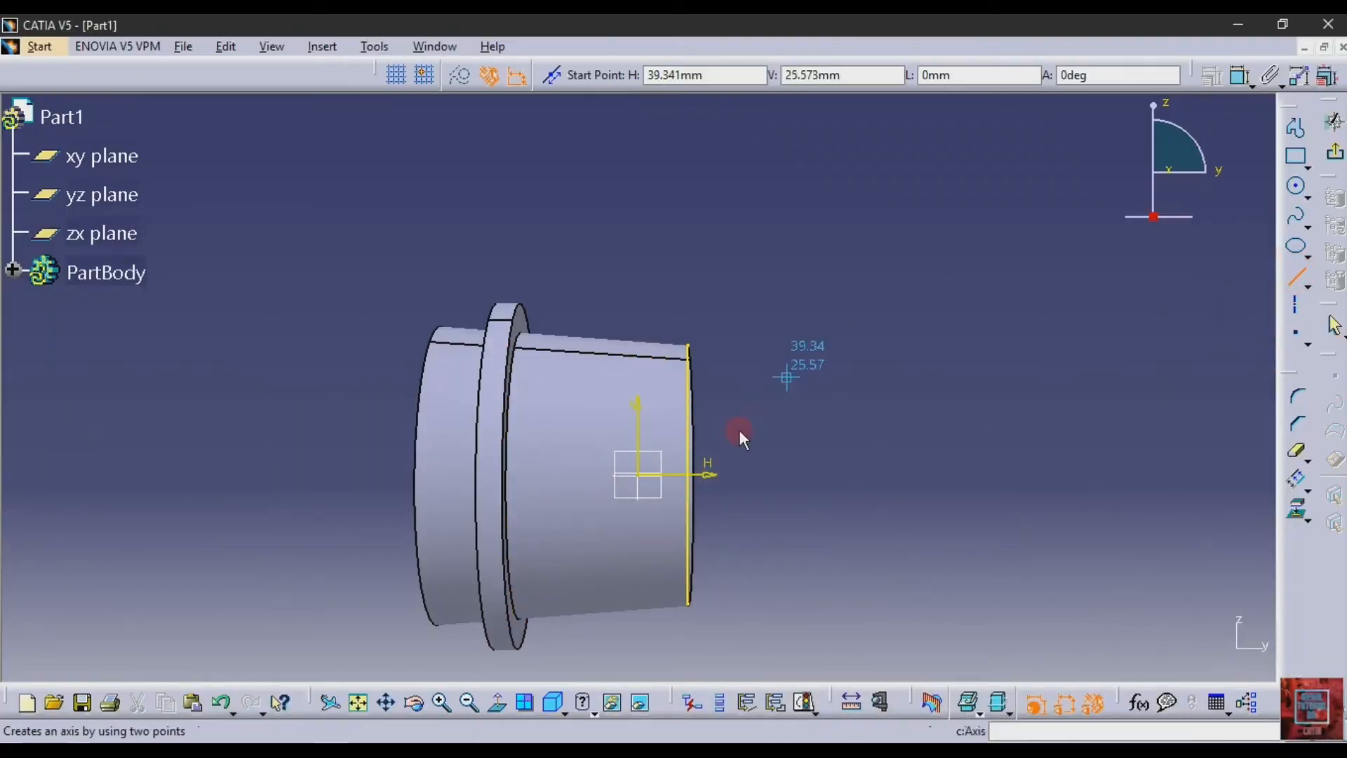
{"action": "left_click", "coordinate": [686, 476]}
{"action": "left_click", "coordinate": [689, 267]}
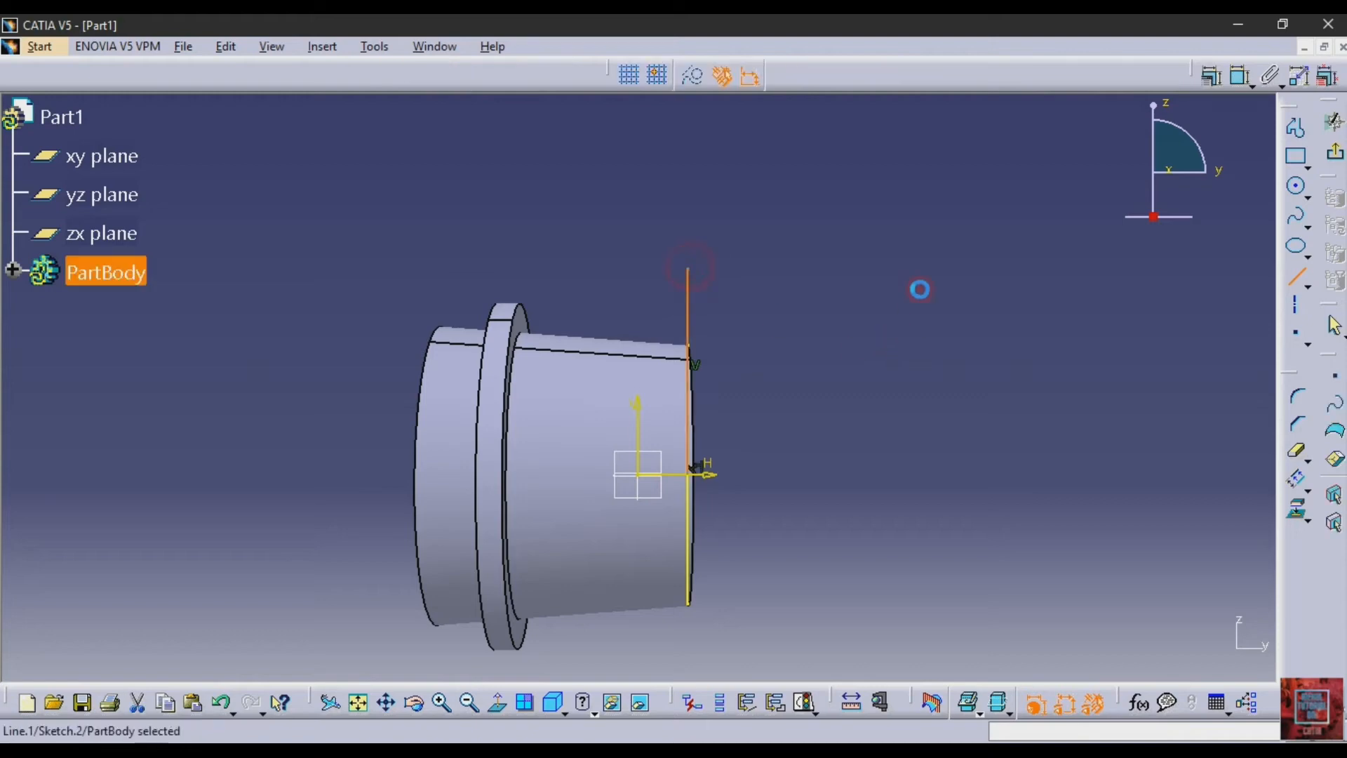
{"action": "left_click", "coordinate": [1238, 77]}
{"action": "left_click", "coordinate": [852, 397]}
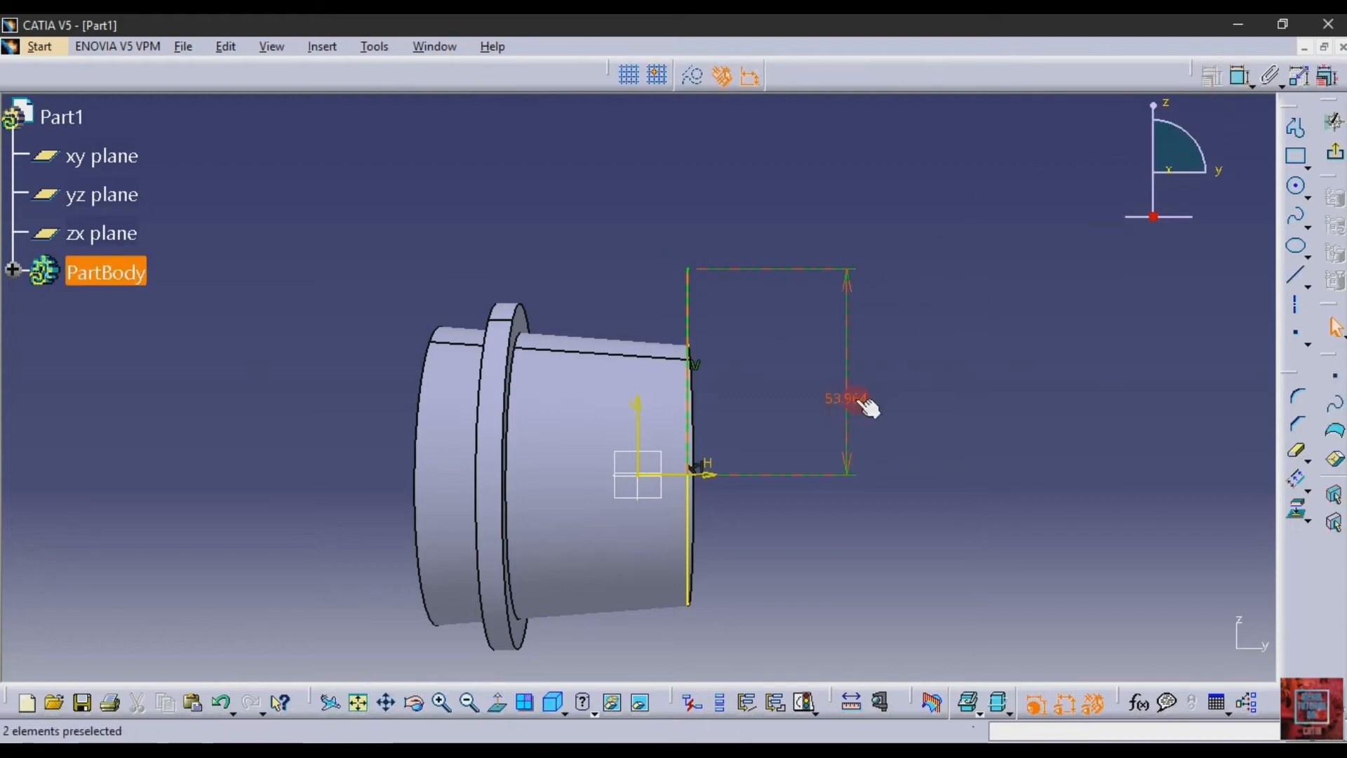
{"action": "double_click", "coordinate": [858, 410]}
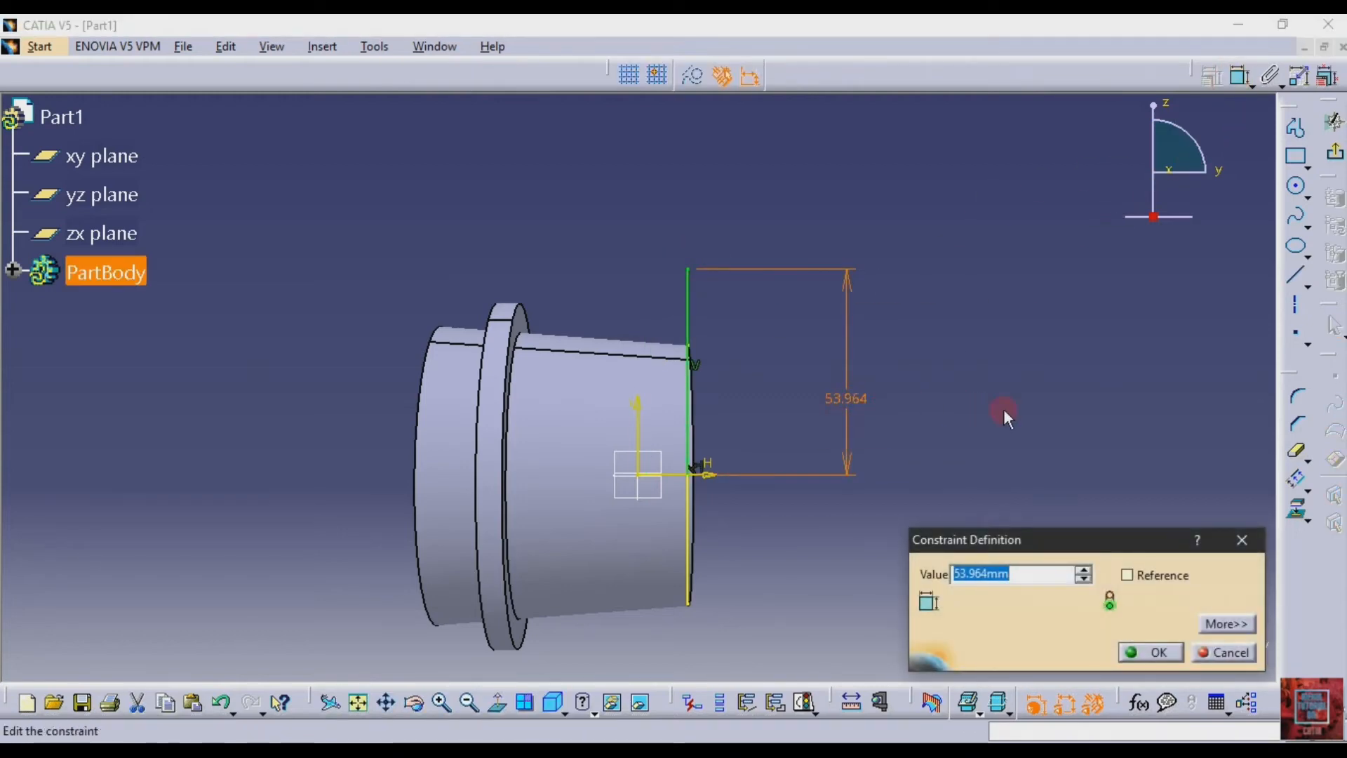
{"action": "type", "text": "56.1/2"}
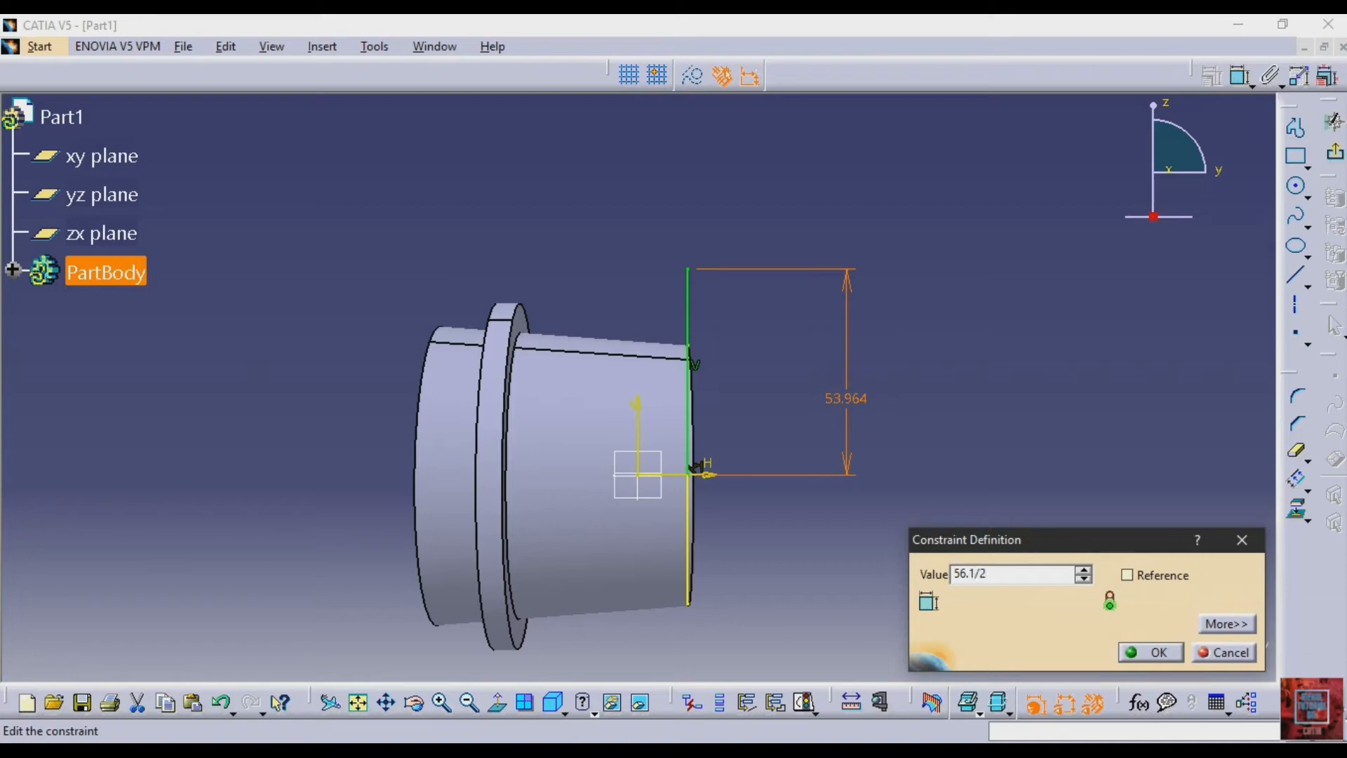
{"action": "key", "text": "Return"}
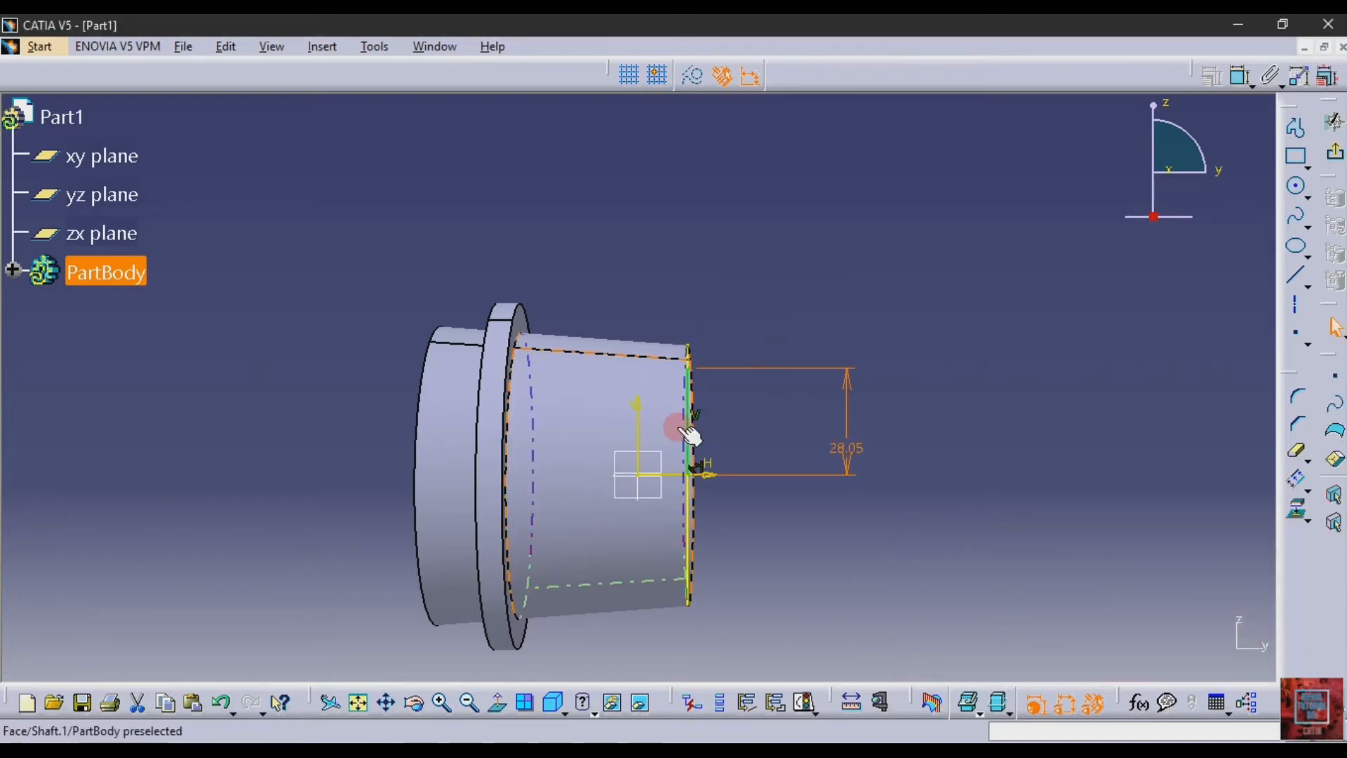
Step: Convert the vertical line at the small end to construction geometry and delete the projected end edge
{"action": "left_click", "coordinate": [700, 429]}
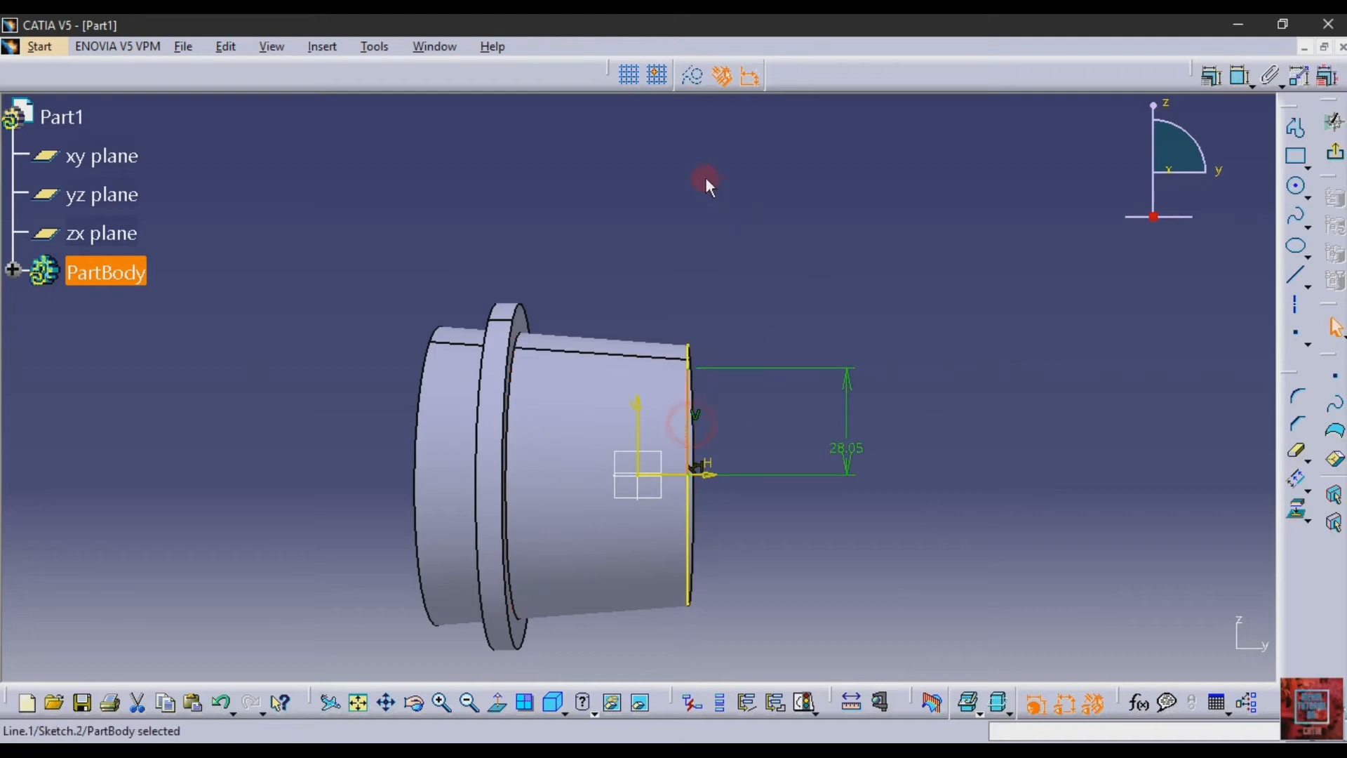
{"action": "left_click", "coordinate": [693, 75]}
{"action": "left_click", "coordinate": [806, 247]}
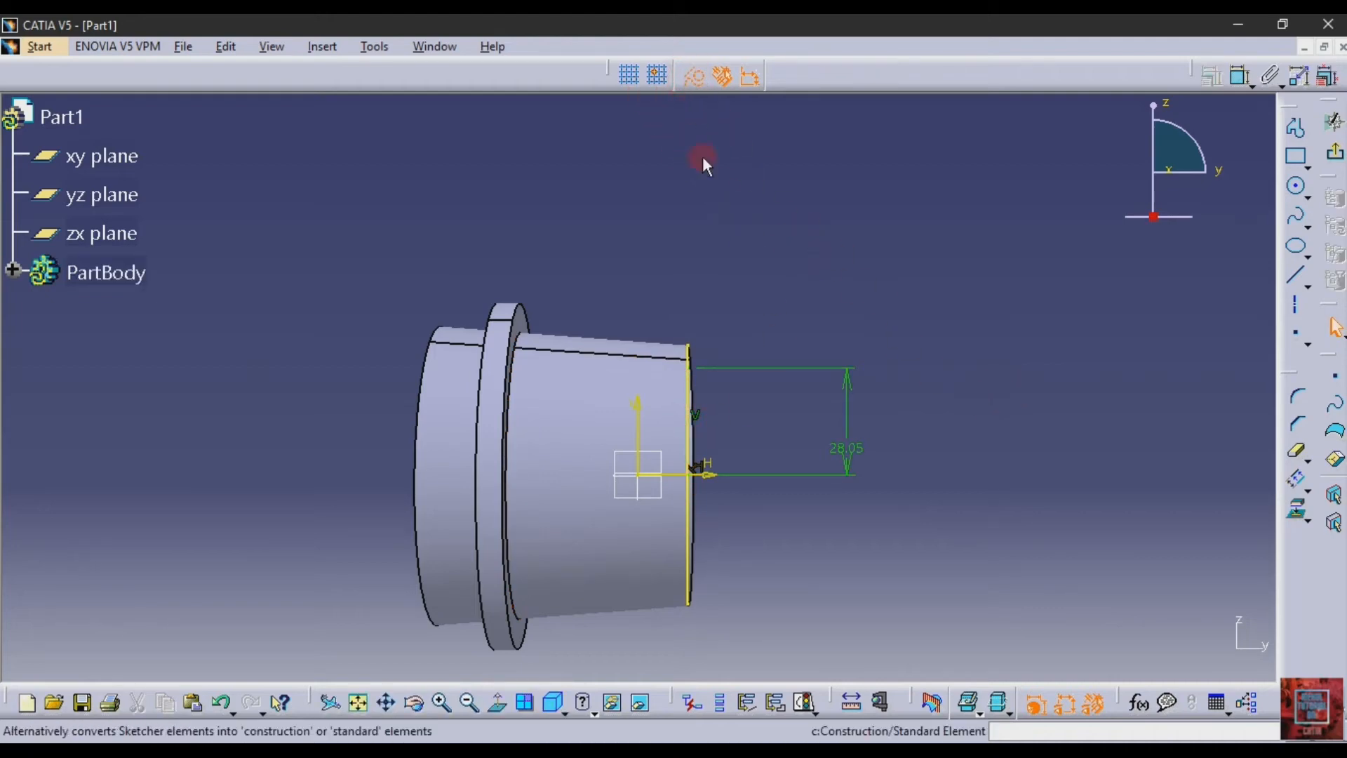
{"action": "left_click", "coordinate": [688, 355]}
{"action": "left_click", "coordinate": [900, 291]}
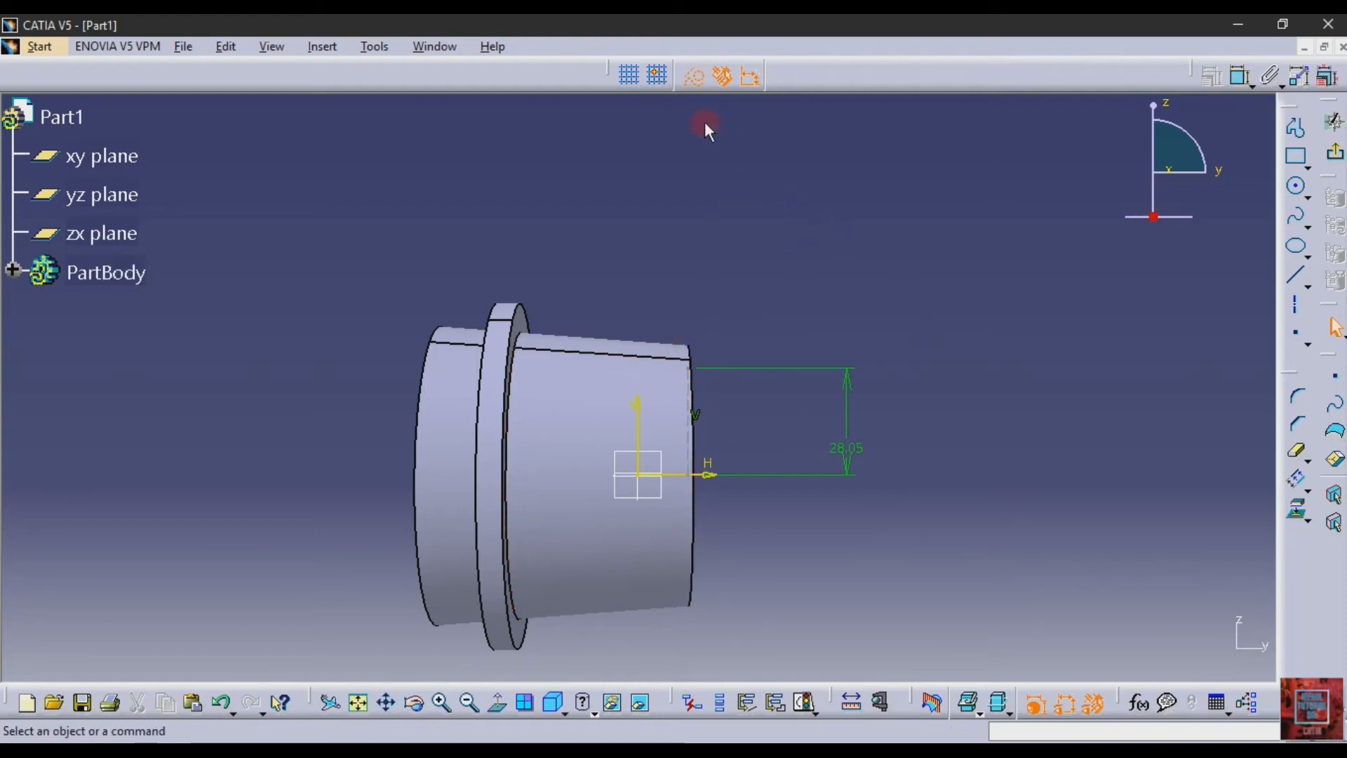
Step: Project the outer edge of the recessed face inside the flange end into the sketch as construction geometry
{"action": "left_click", "coordinate": [1296, 276]}
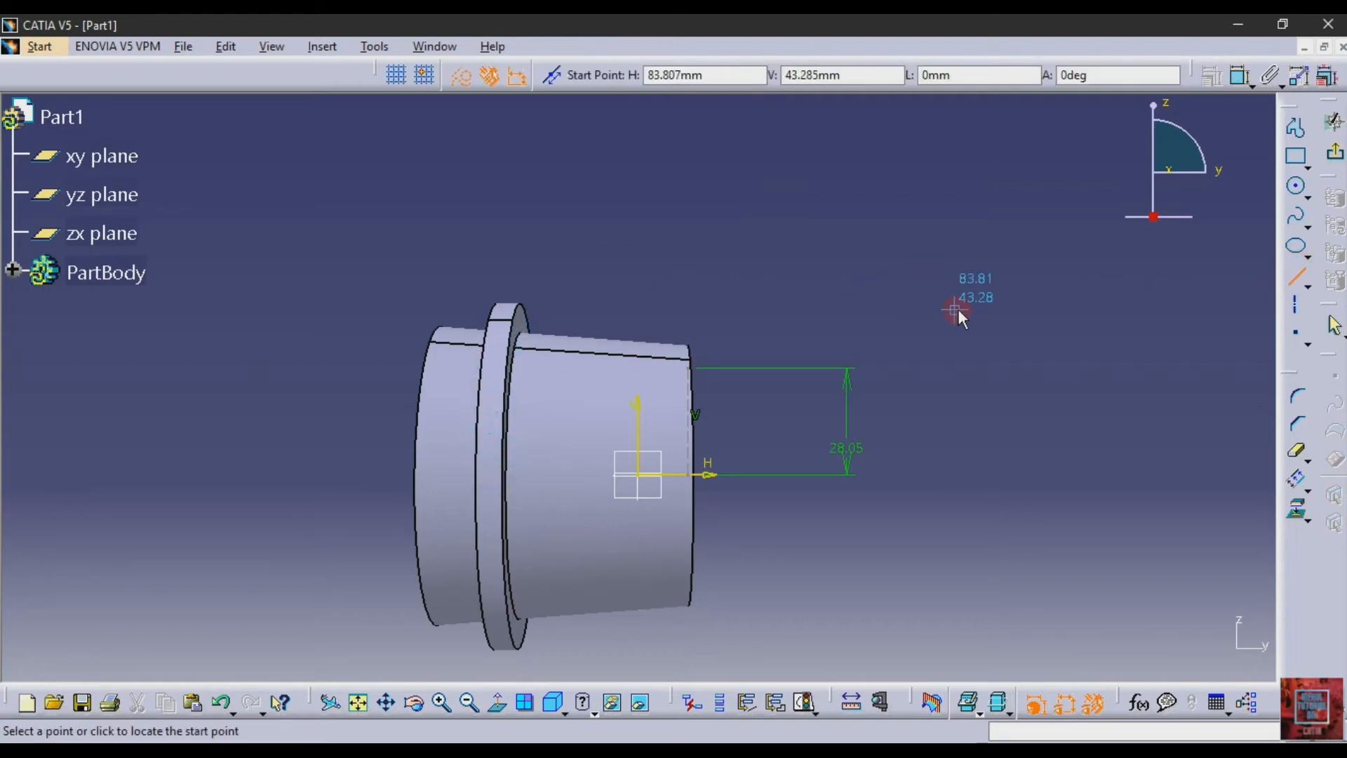
{"action": "key", "text": "Escape"}
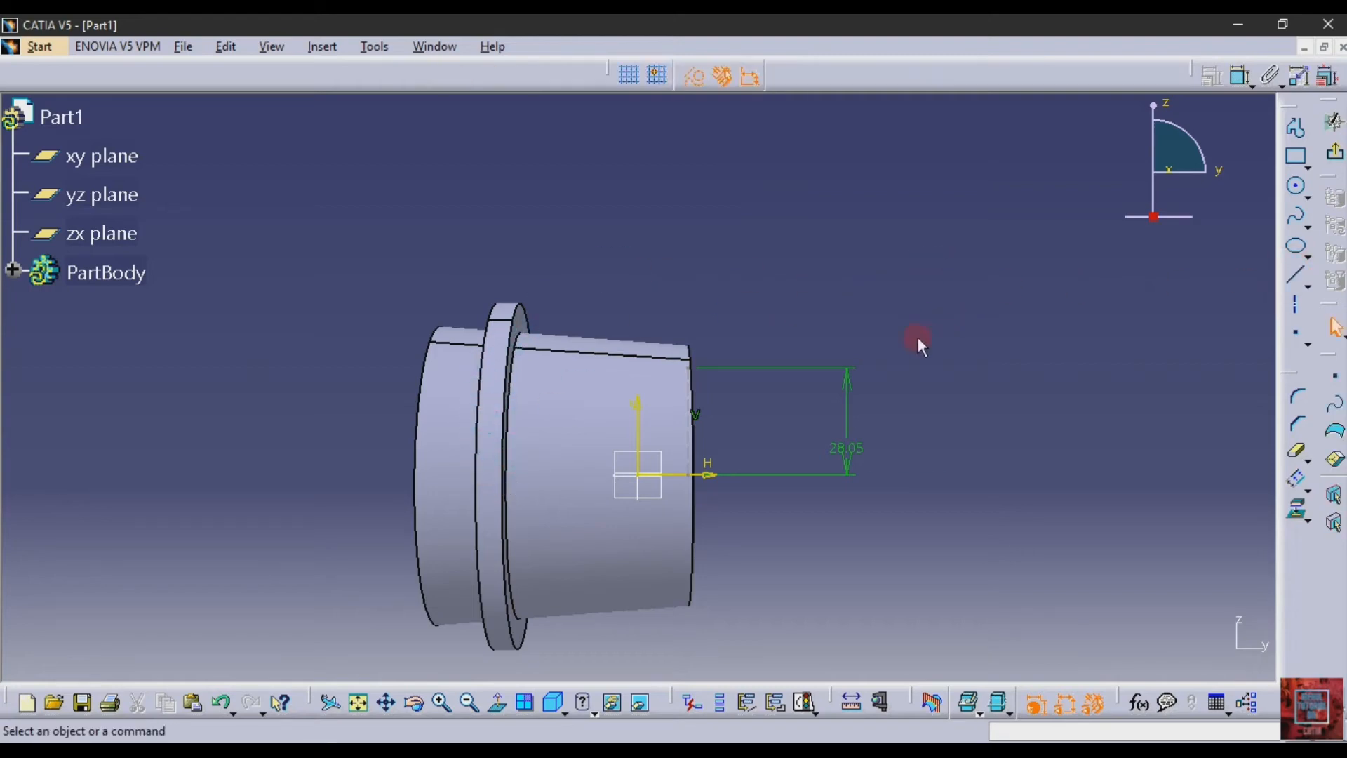
{"action": "left_click", "coordinate": [416, 704]}
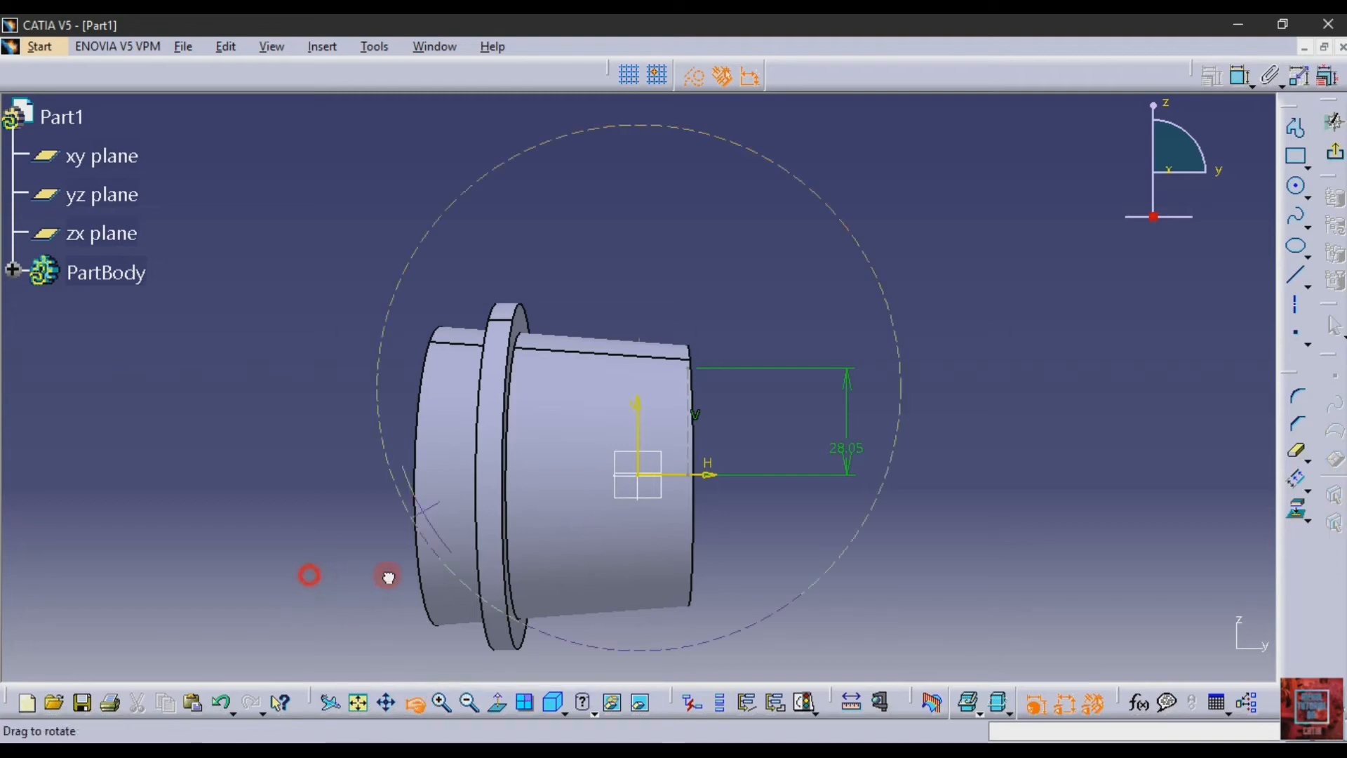
{"action": "left_click_drag", "start_coordinate": [388, 577], "coordinate": [623, 489]}
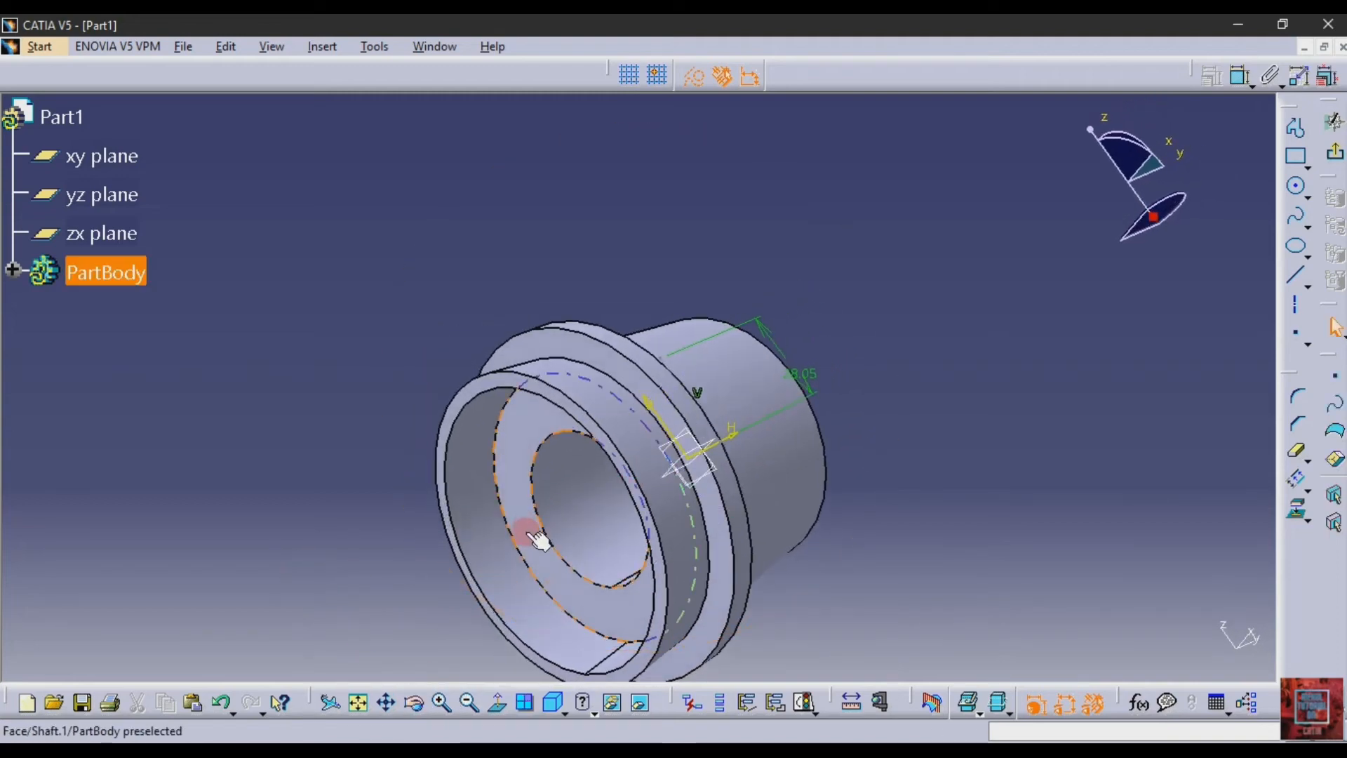
{"action": "left_click", "coordinate": [518, 550]}
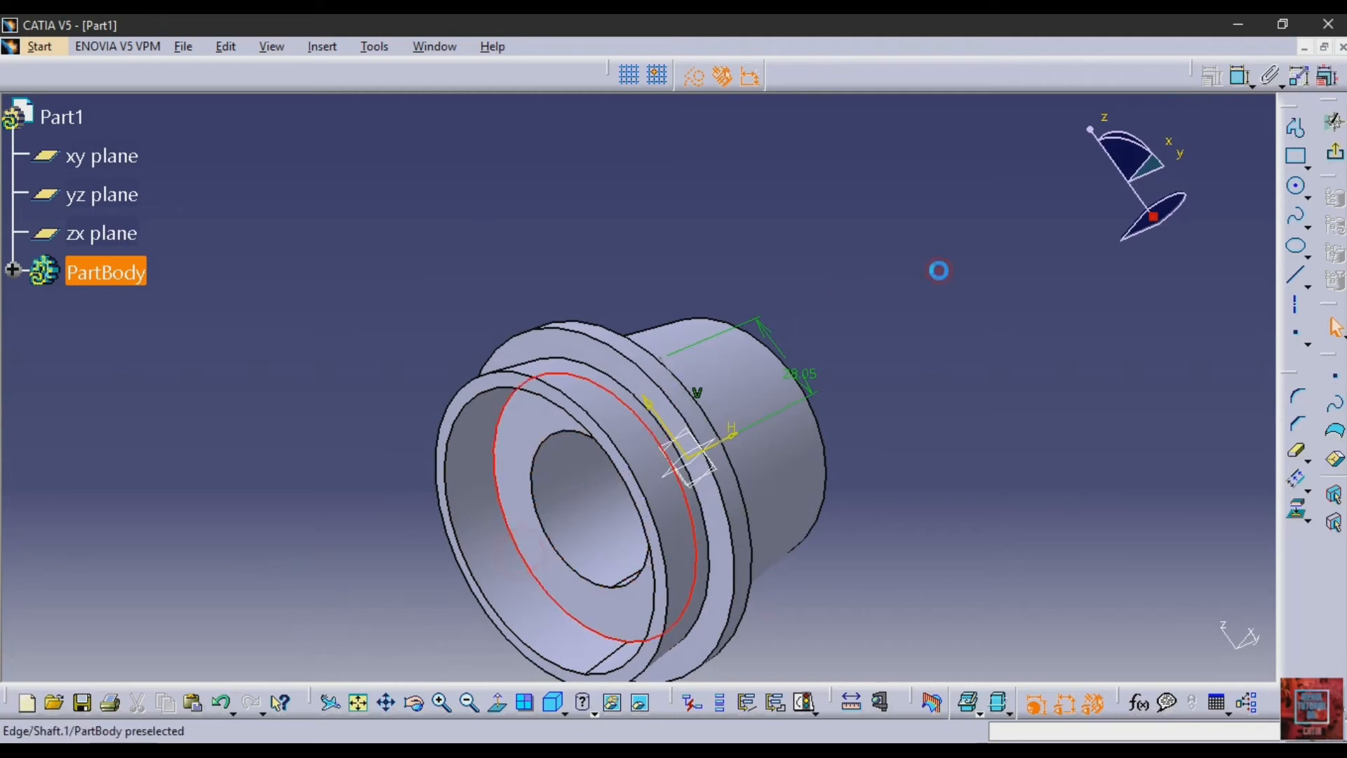
{"action": "left_click", "coordinate": [1297, 507]}
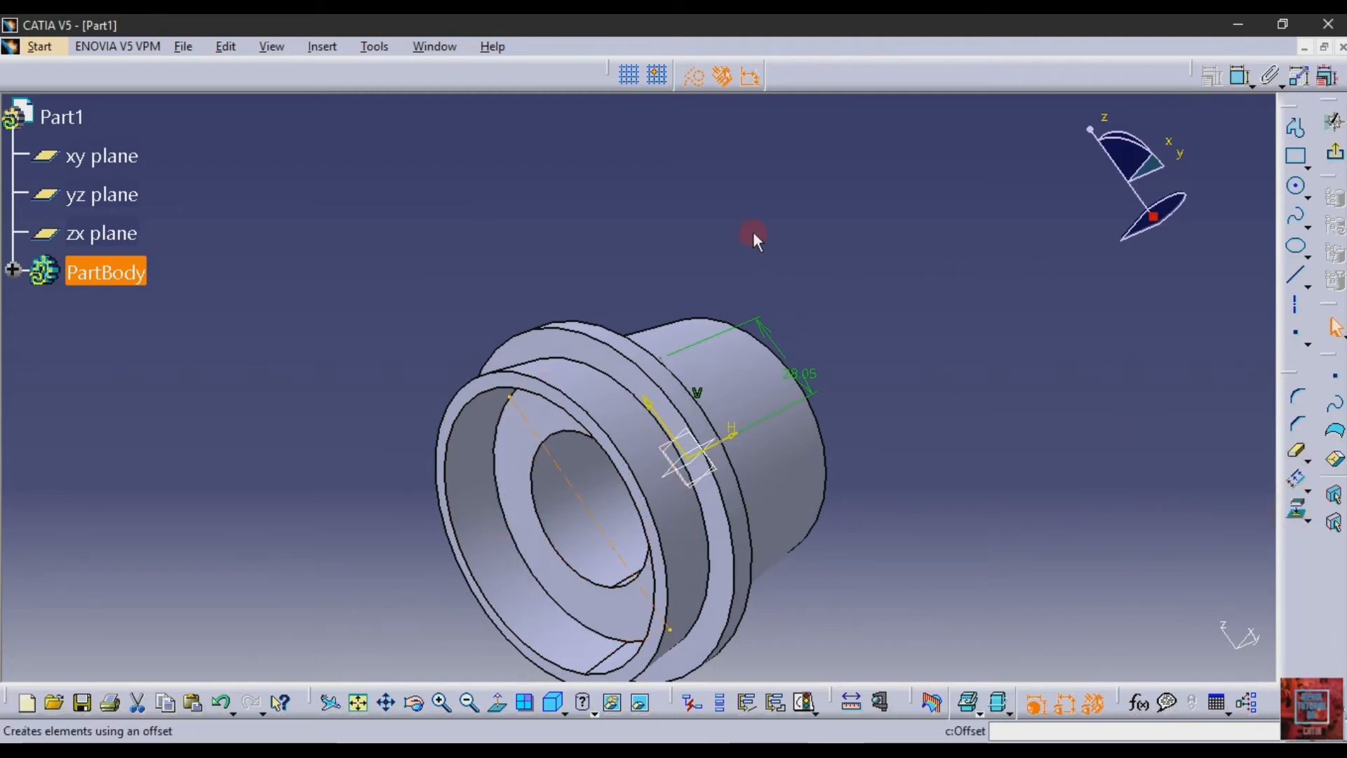
{"action": "left_click", "coordinate": [497, 701]}
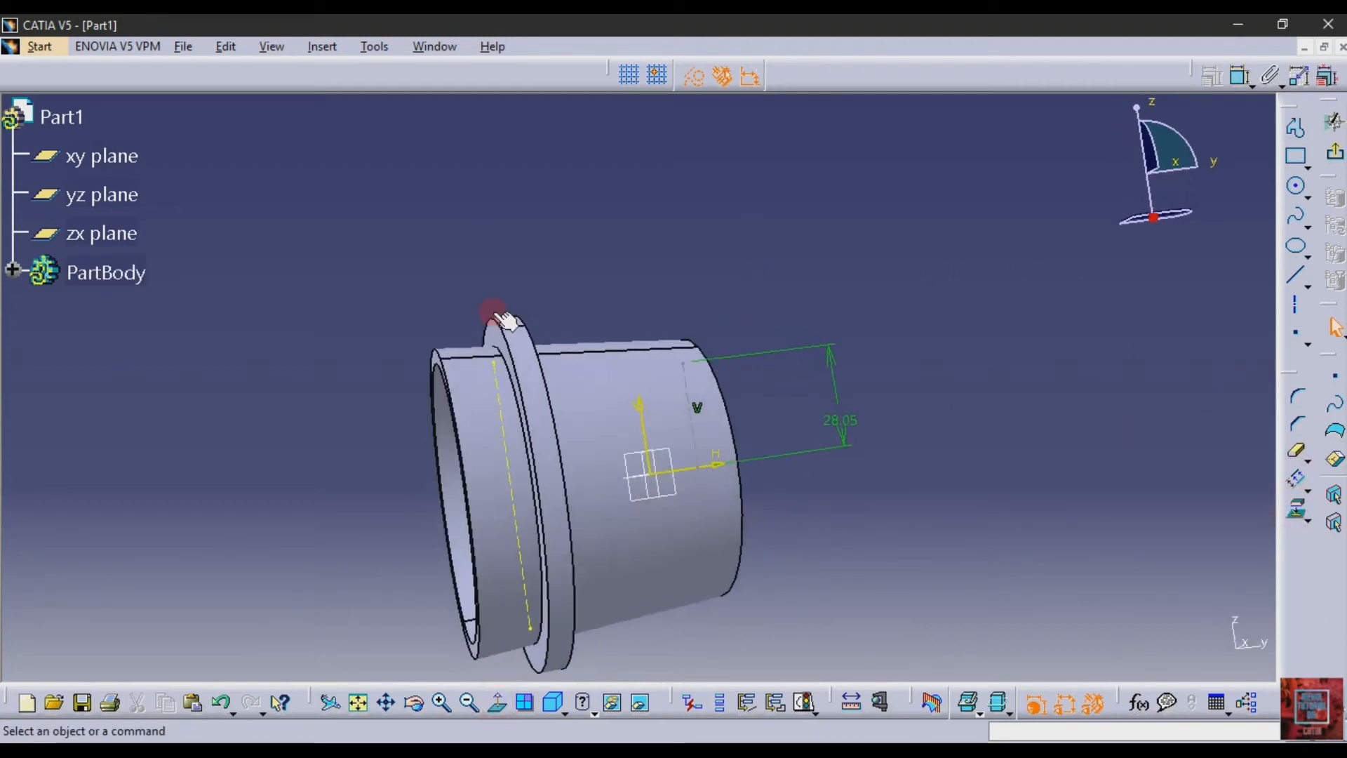
Step: Draw a 30 mm vertical construction line up from the horizontal axis along the projected recess edge, and delete that projected edge
{"action": "left_click", "coordinate": [1296, 304]}
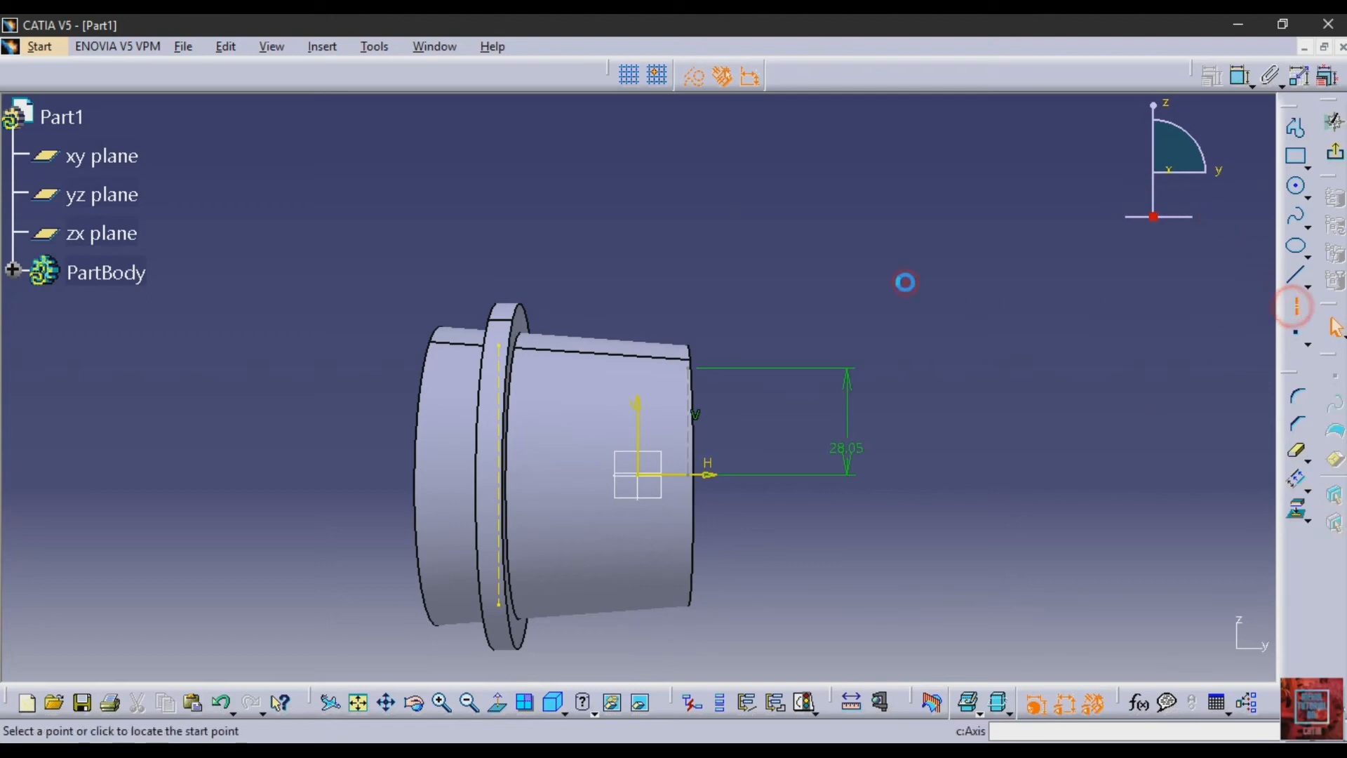
{"action": "left_click", "coordinate": [1297, 276]}
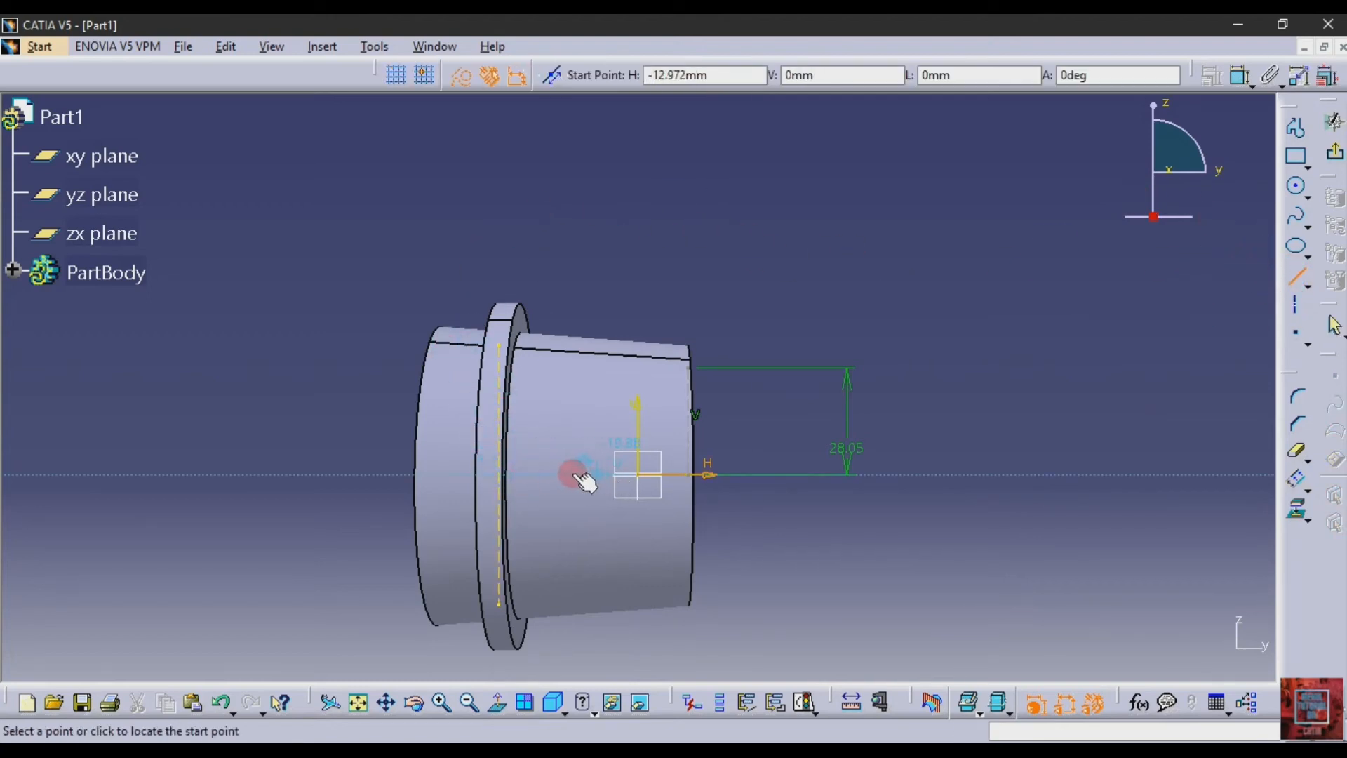
{"action": "left_click", "coordinate": [497, 471]}
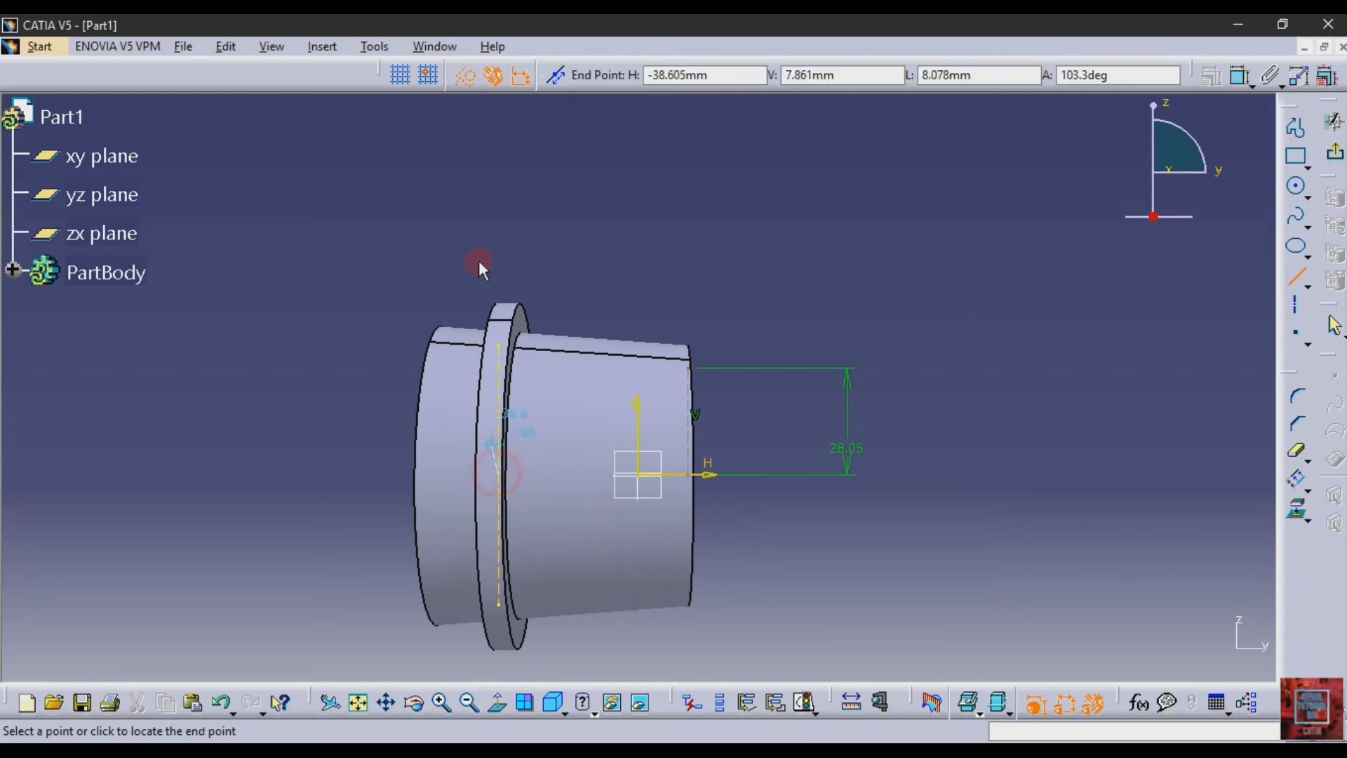
{"action": "left_click", "coordinate": [499, 181]}
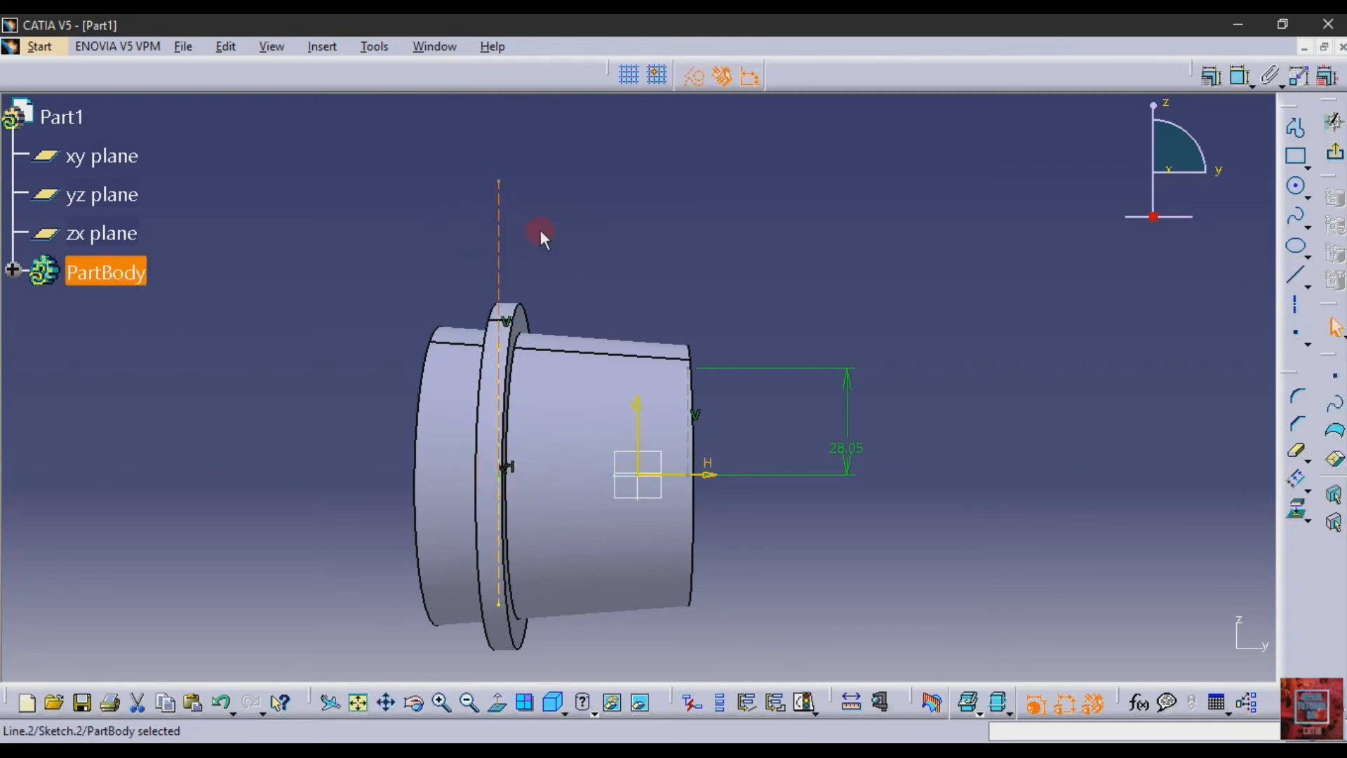
{"action": "left_click", "coordinate": [1236, 75]}
{"action": "left_click", "coordinate": [280, 355]}
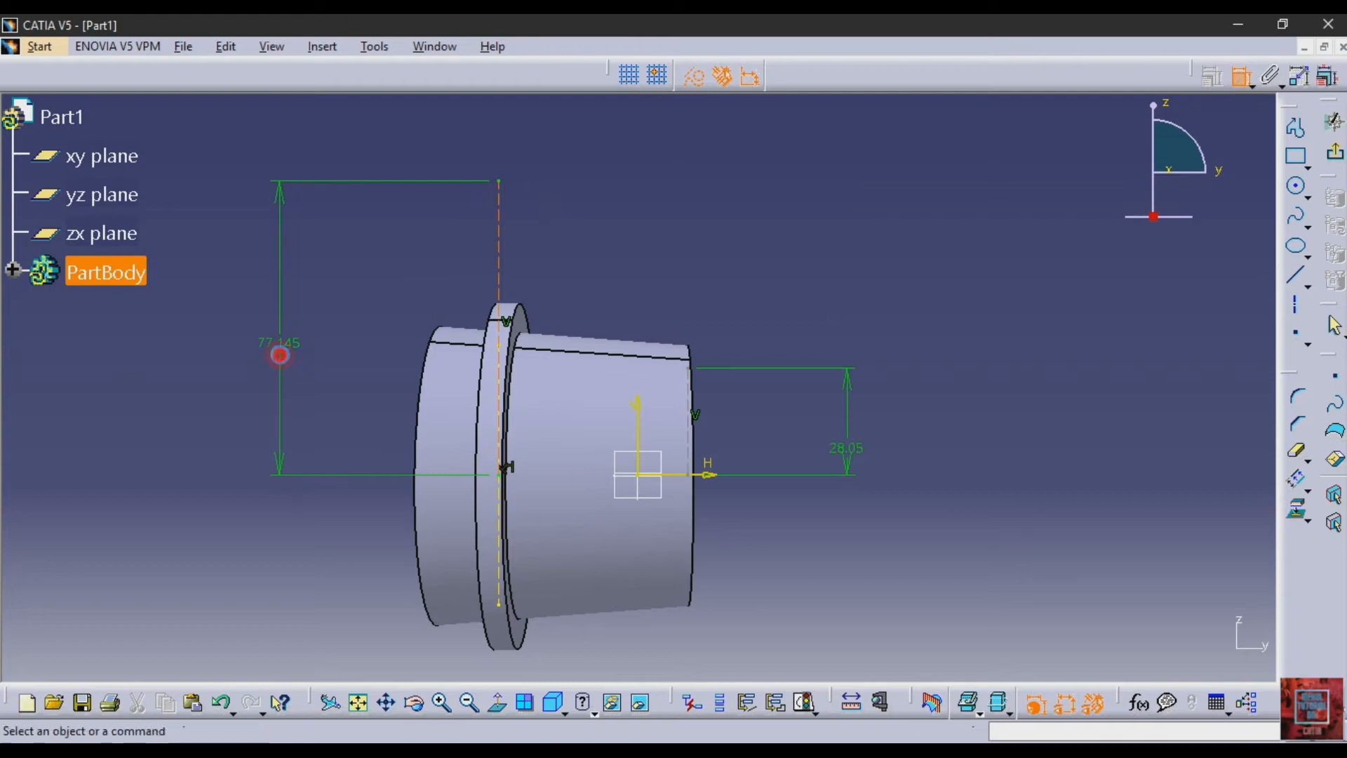
{"action": "double_click", "coordinate": [282, 345]}
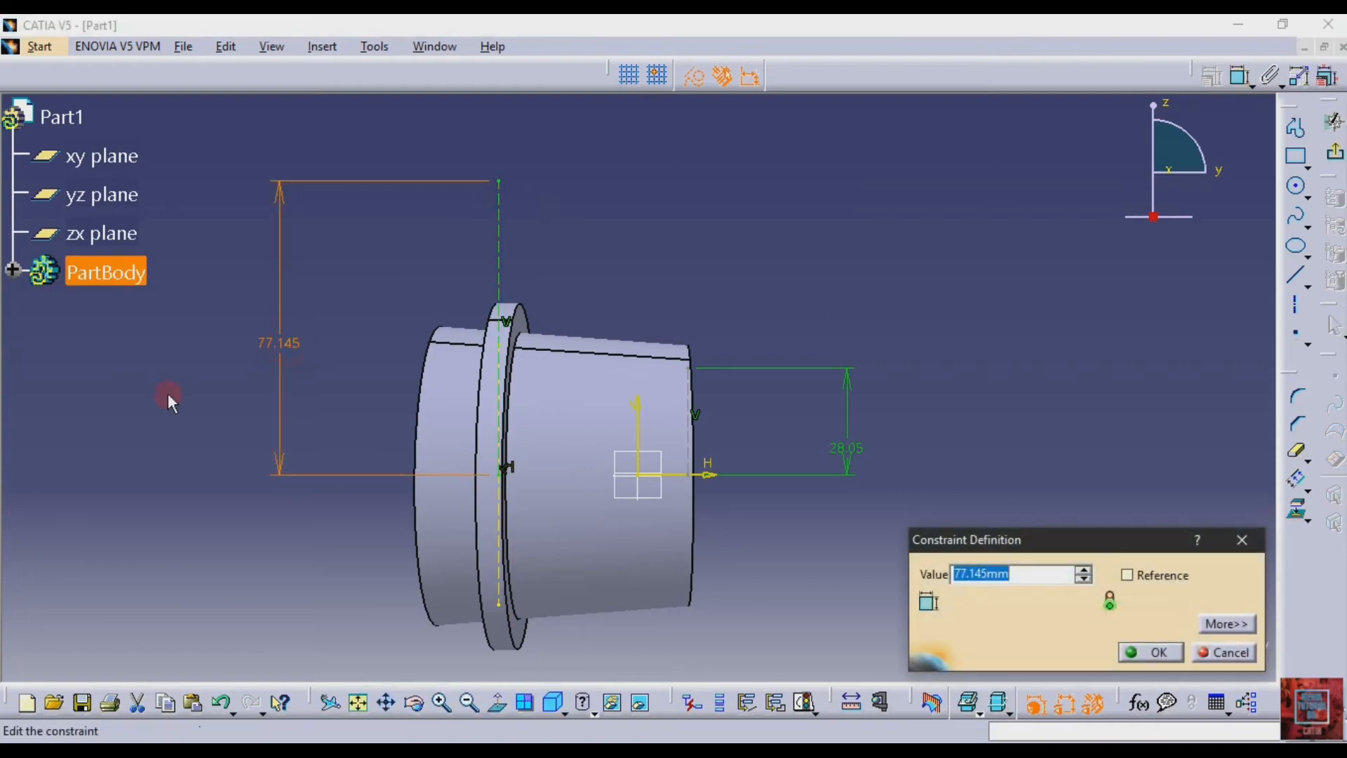
{"action": "key", "text": "Return"}
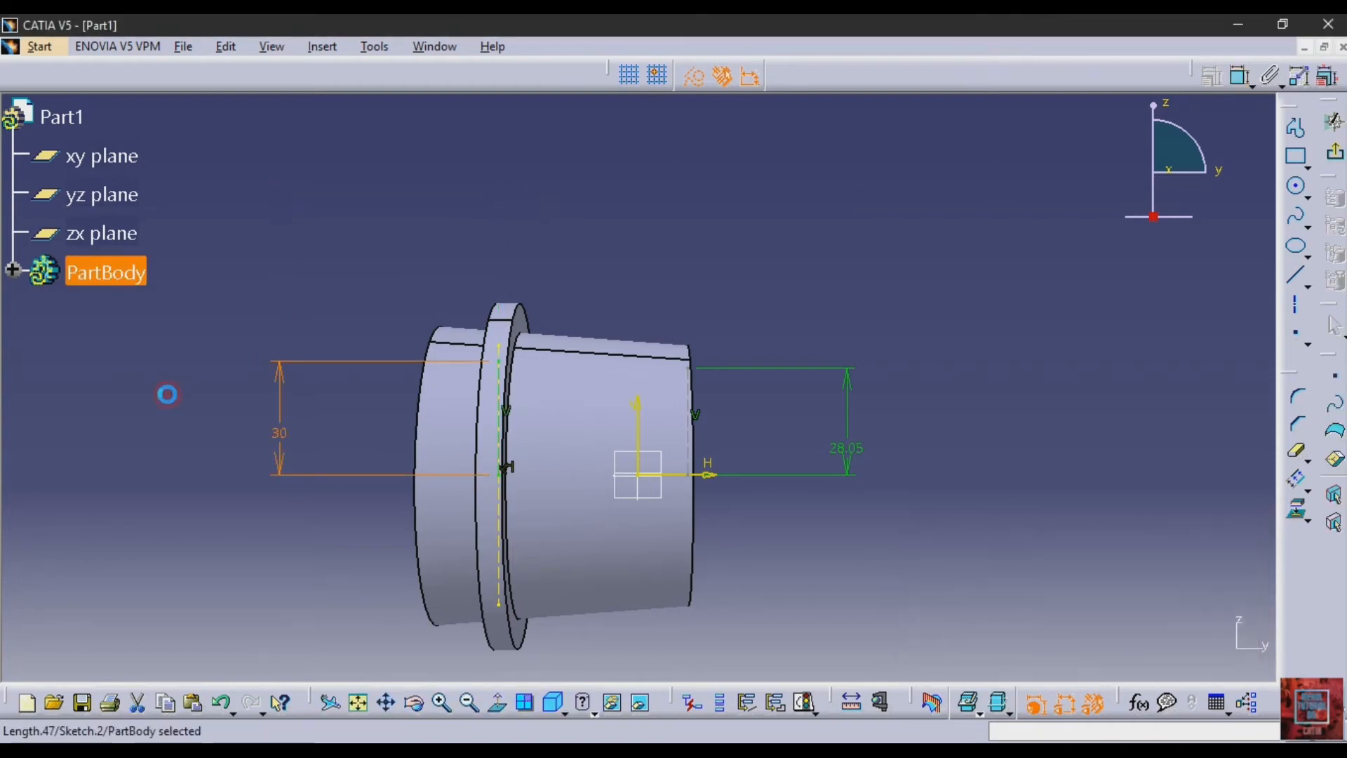
{"action": "left_click", "coordinate": [496, 595]}
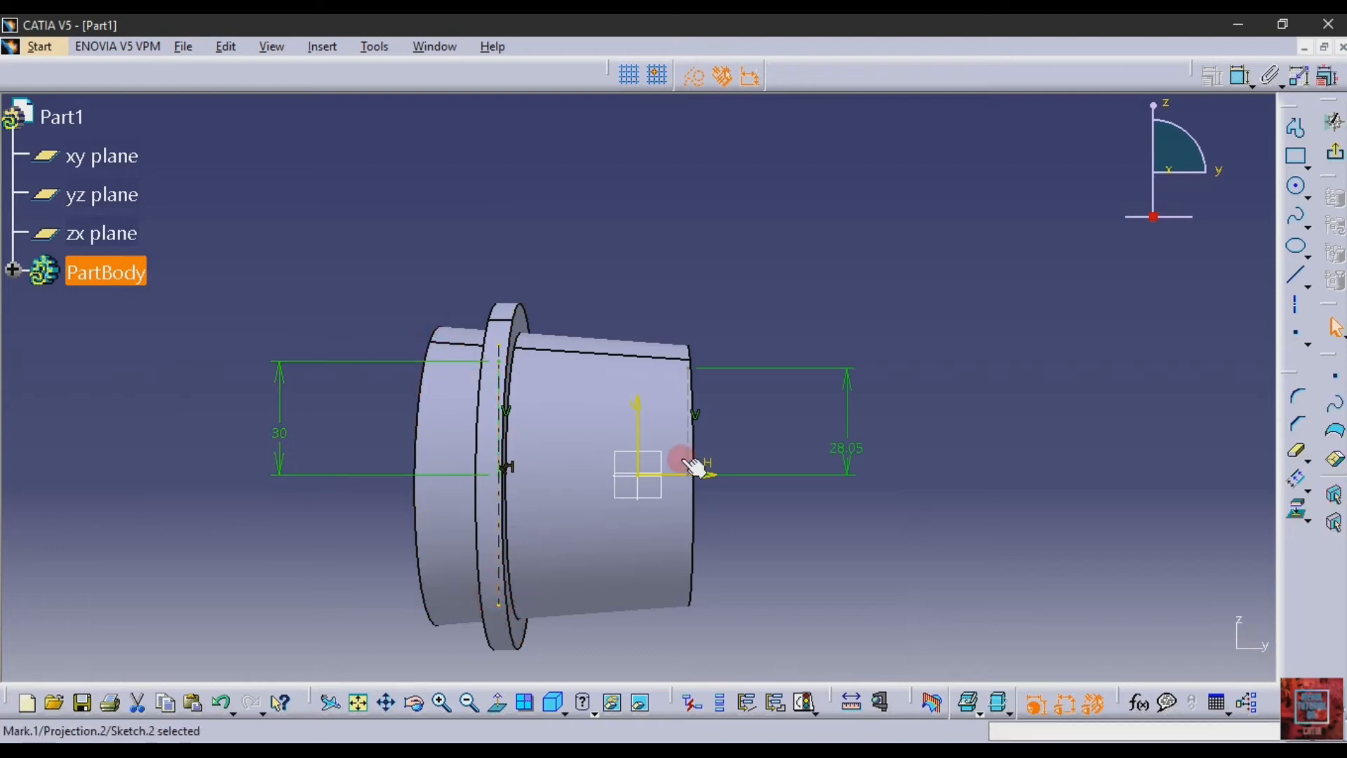
{"action": "left_click", "coordinate": [893, 353]}
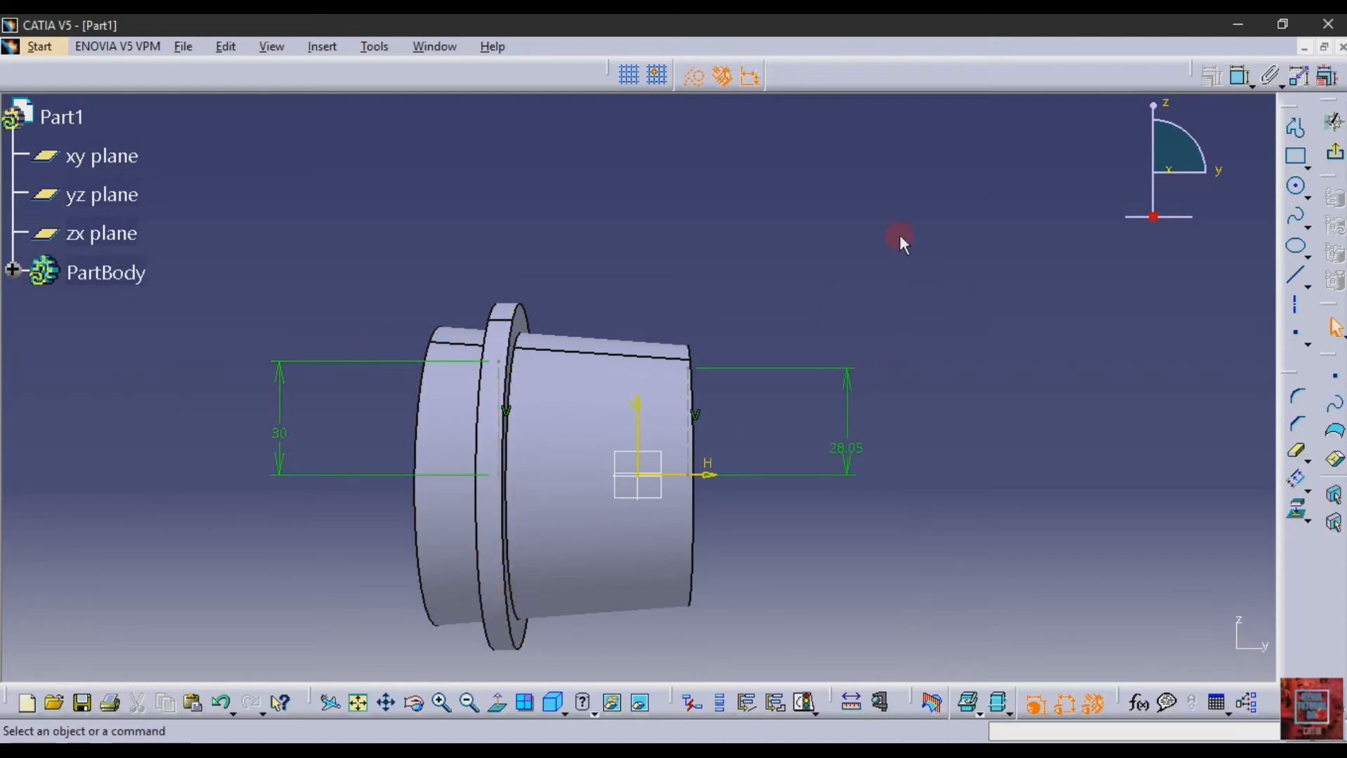
Step: Draw an inclined construction line joining the upper ends of the two vertical construction lines at the recess and the small end
{"action": "left_click", "coordinate": [1296, 275]}
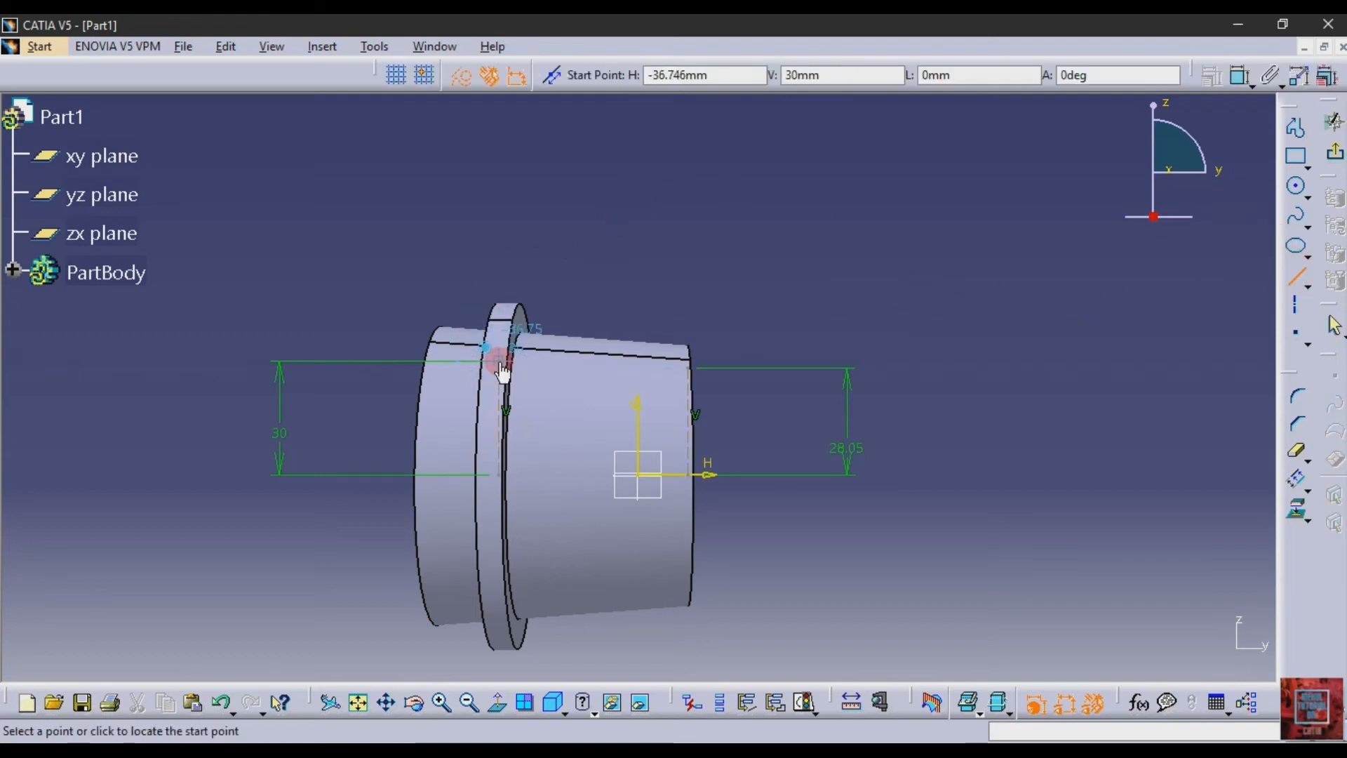
{"action": "left_click", "coordinate": [1295, 306]}
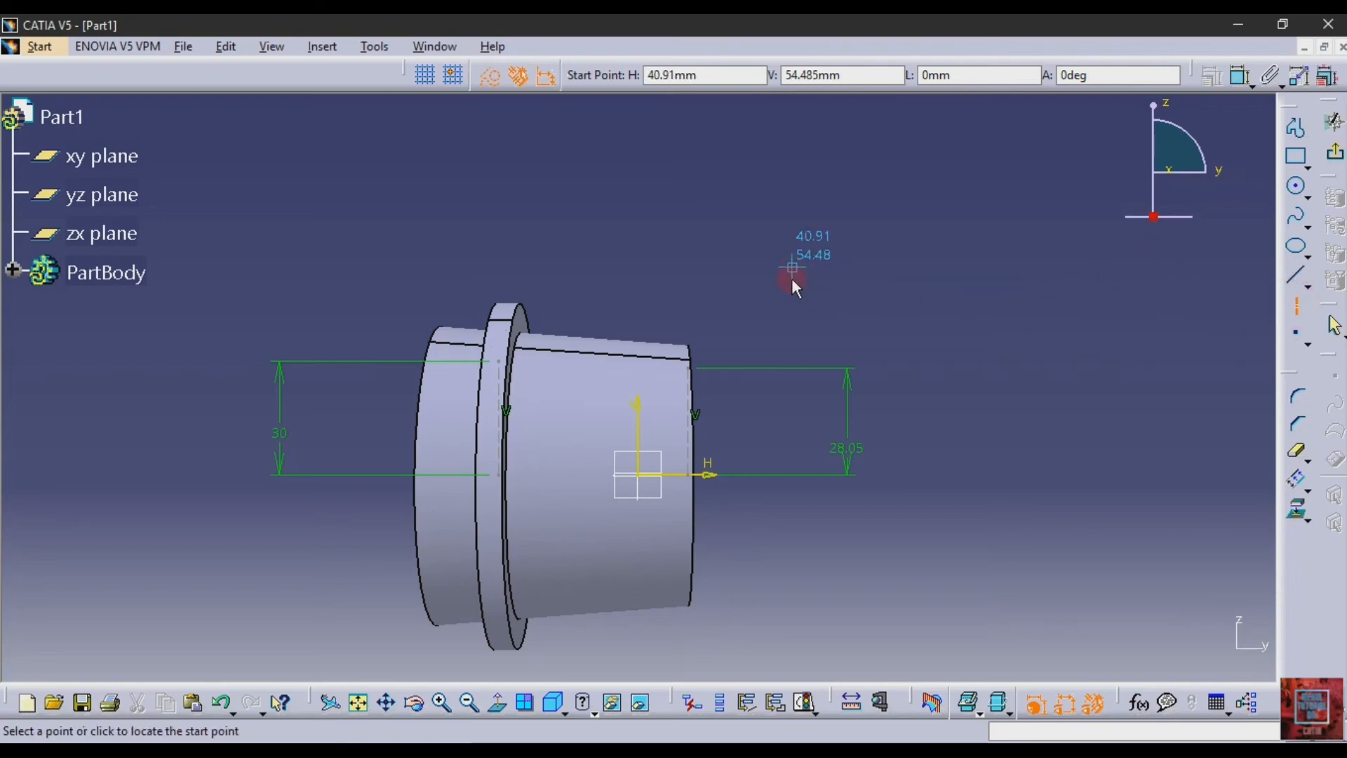
{"action": "left_click", "coordinate": [501, 362]}
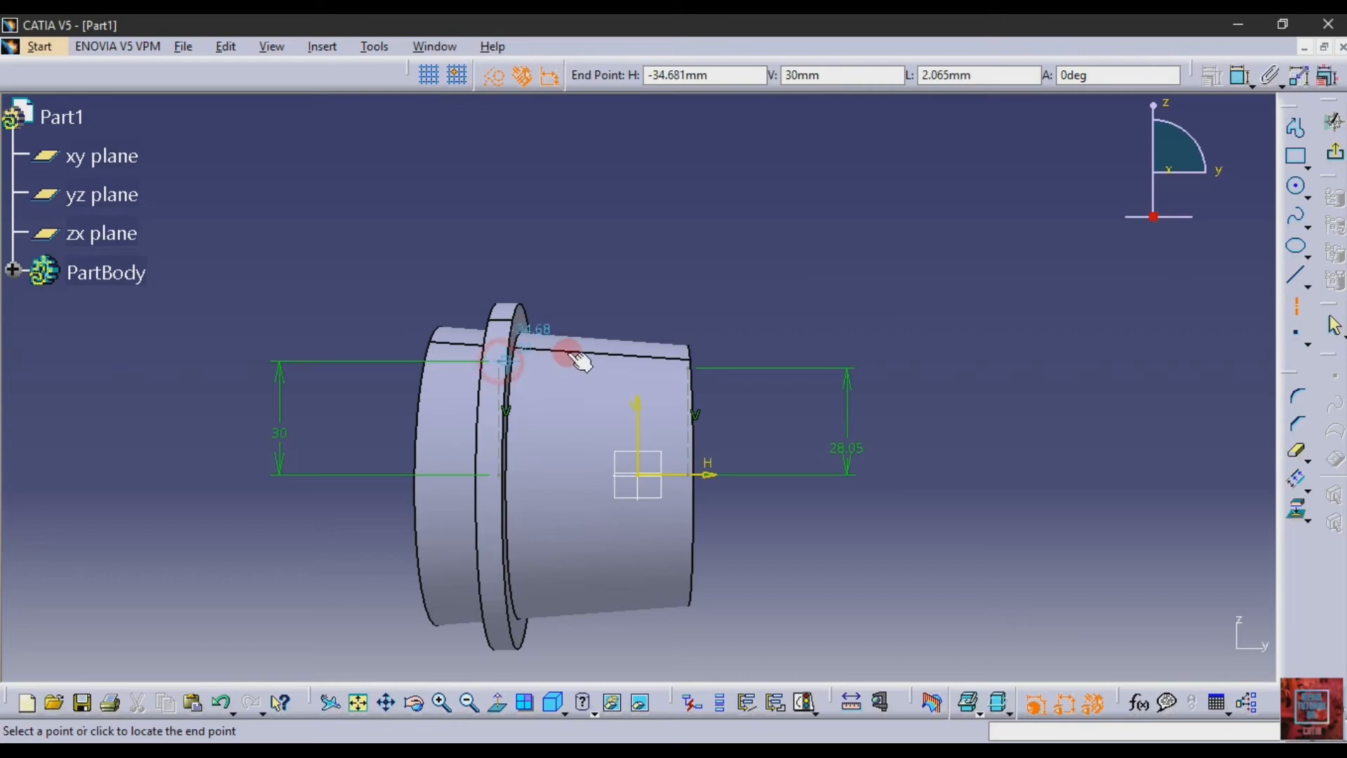
{"action": "left_click", "coordinate": [690, 373]}
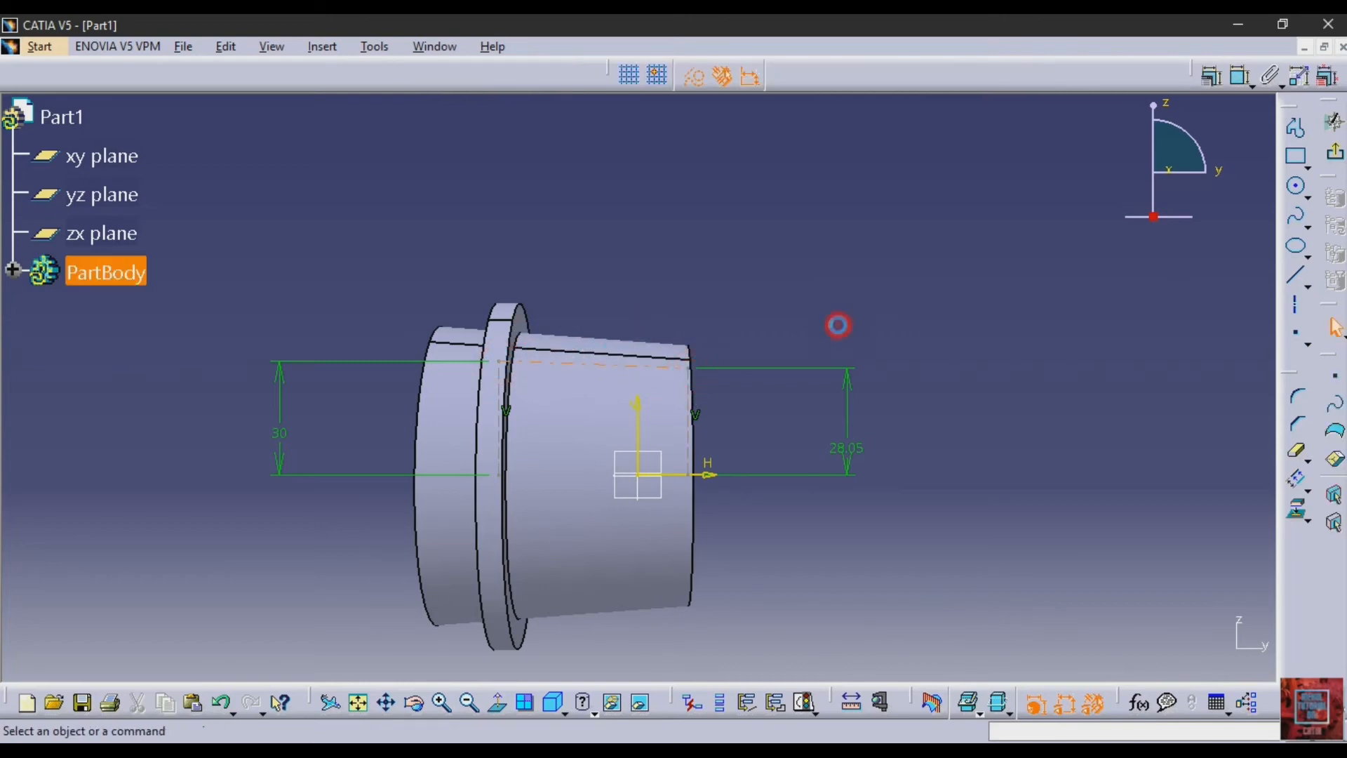
Step: Turn off construction mode and draw a standard line about 15 mm long perpendicular to the inclined construction line from its small-end point
{"action": "left_click", "coordinate": [441, 701]}
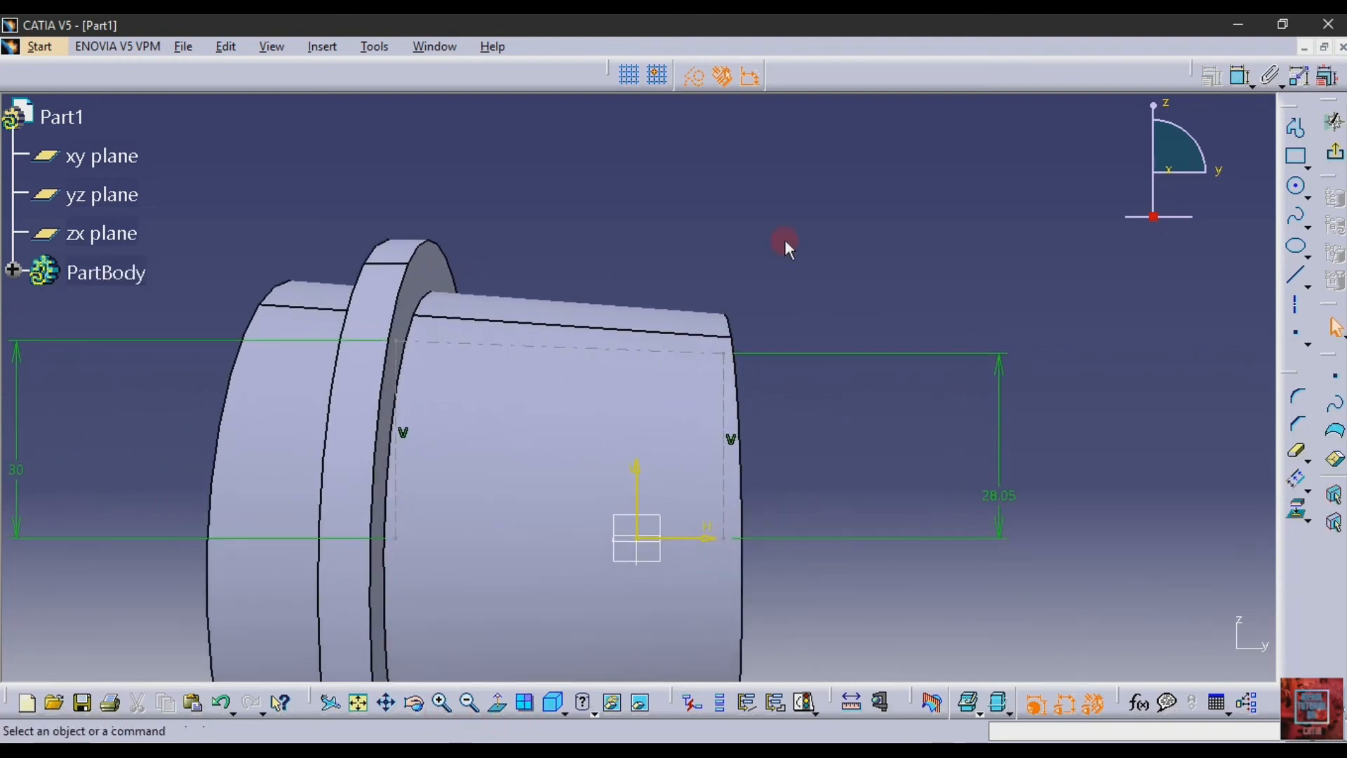
{"action": "left_click", "coordinate": [1298, 284]}
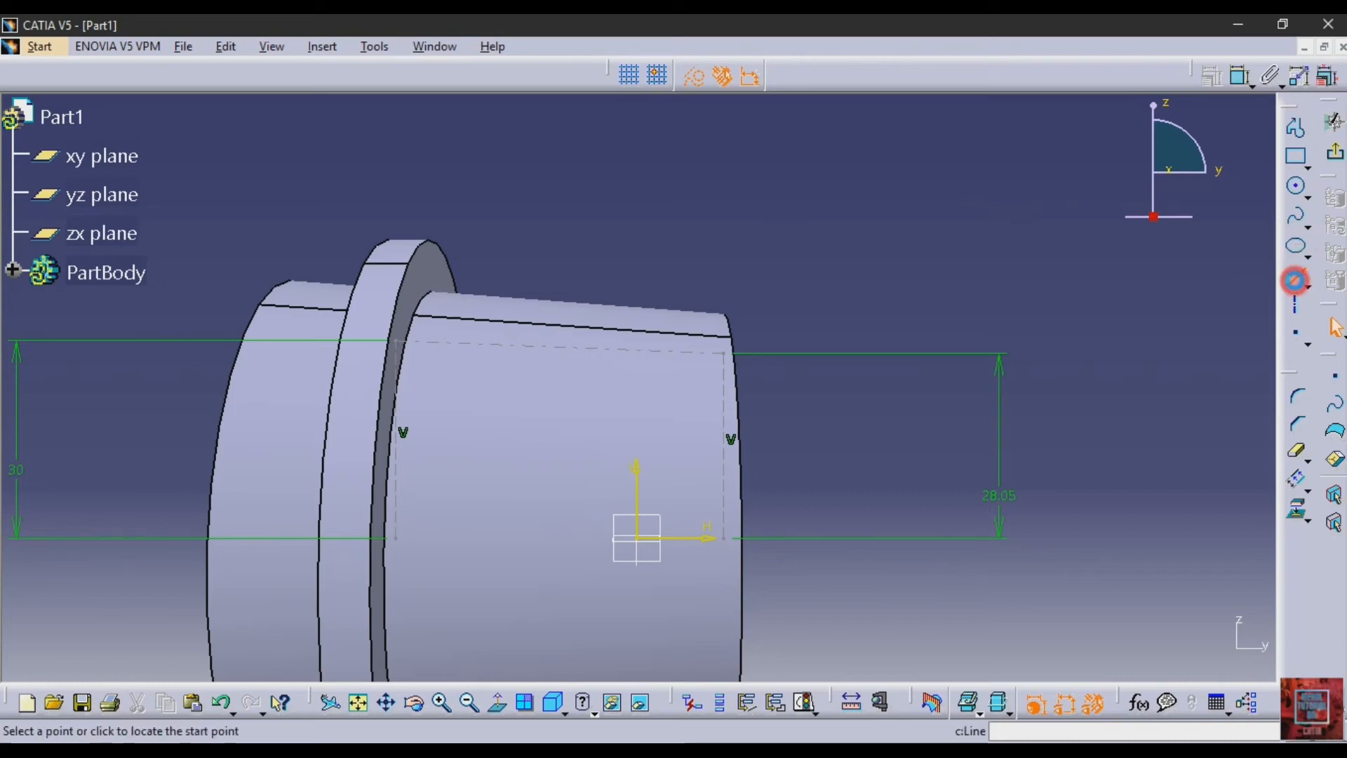
{"action": "left_click", "coordinate": [725, 362]}
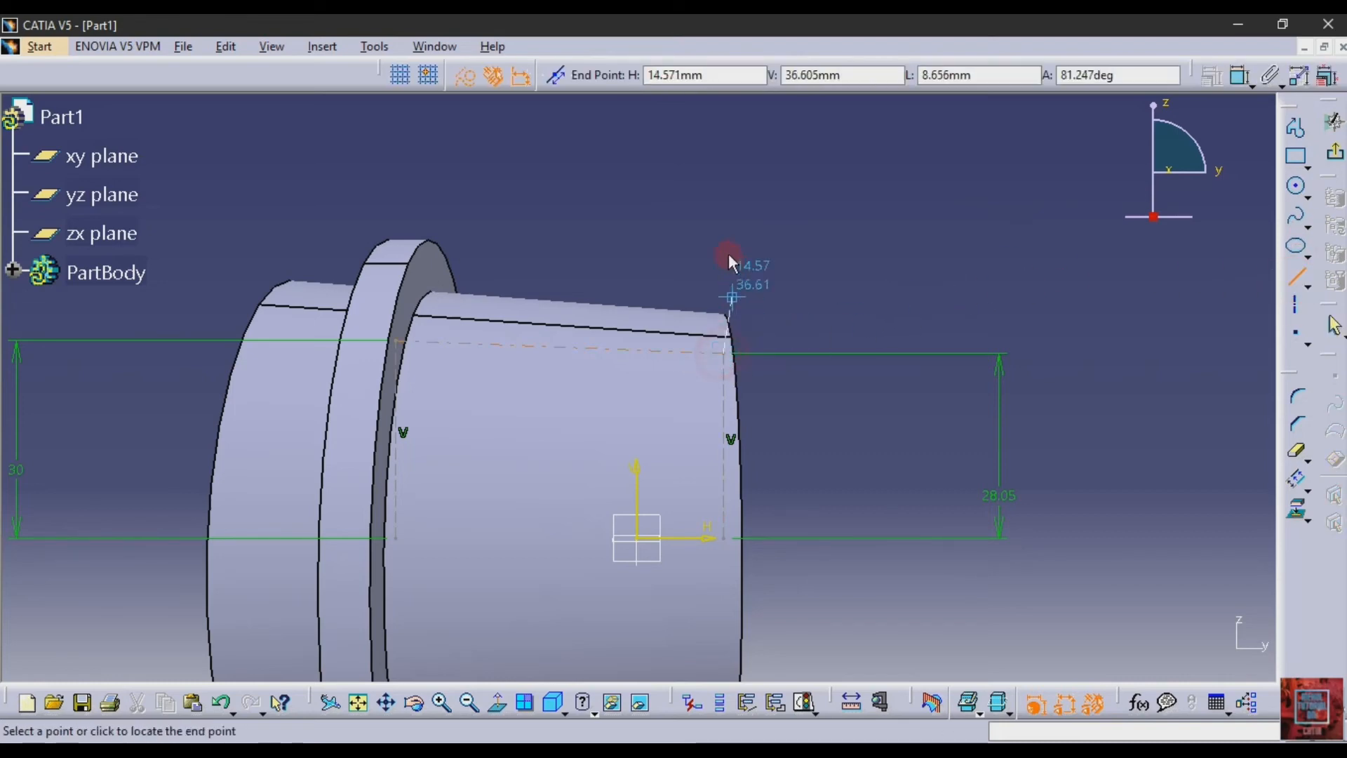
{"action": "left_click", "coordinate": [465, 78]}
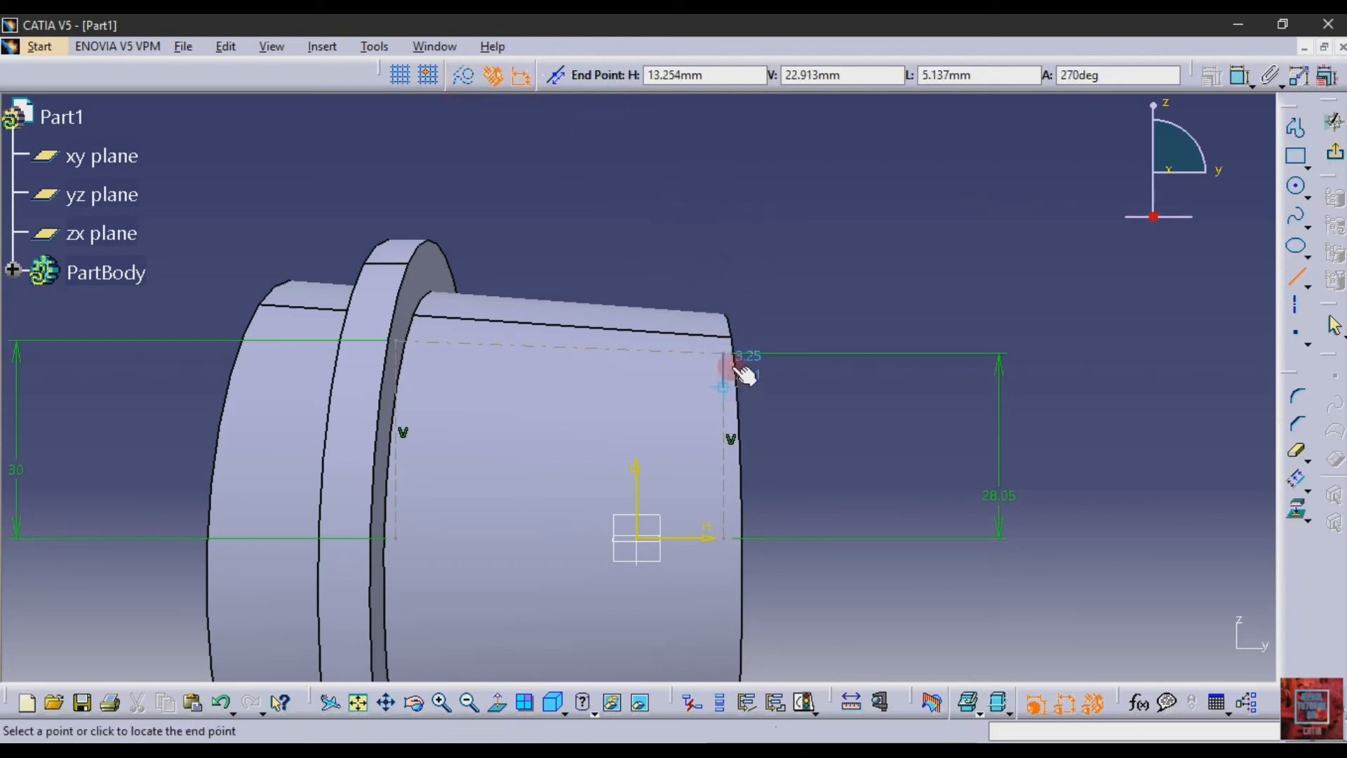
{"action": "left_click", "coordinate": [730, 259]}
Step: Constrain the length of the perpendicular line at the small end to 2.25 mm
{"action": "left_click", "coordinate": [1239, 75]}
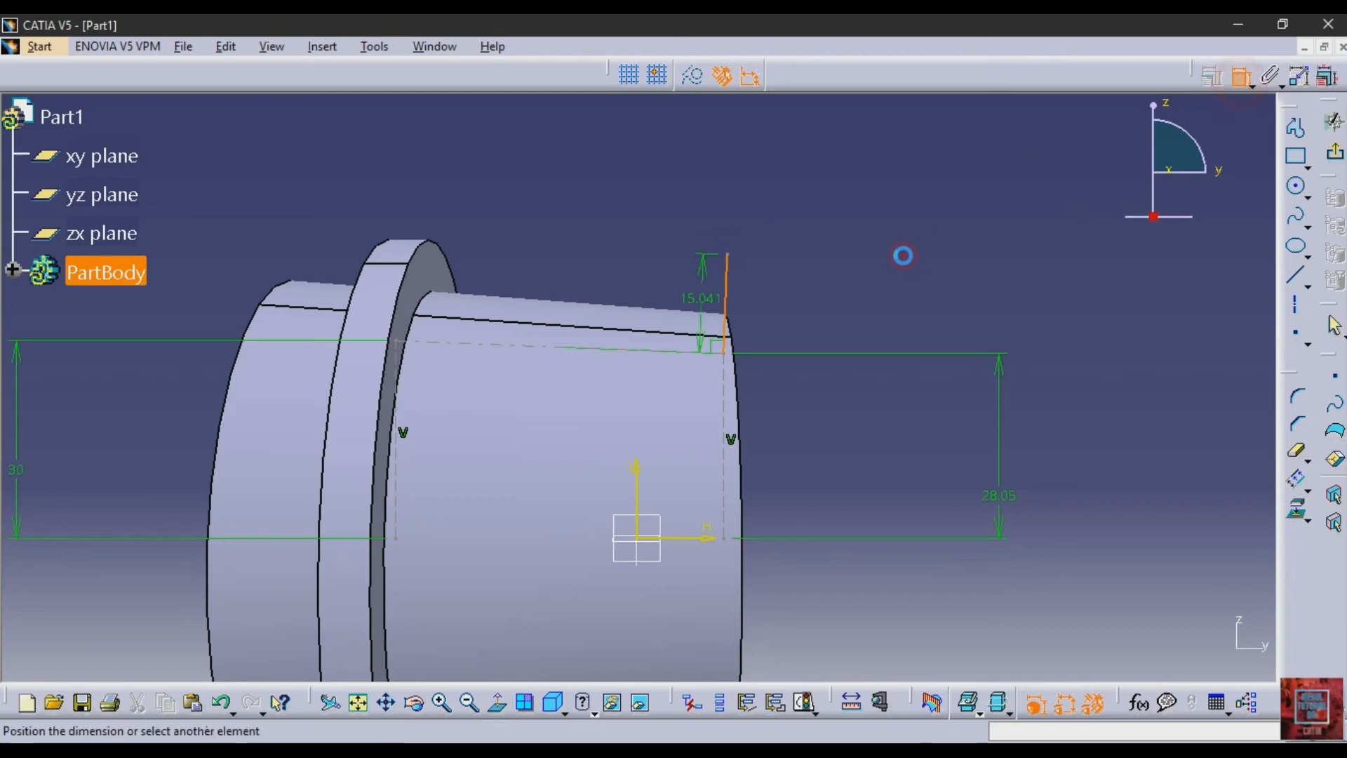
{"action": "left_click", "coordinate": [857, 289]}
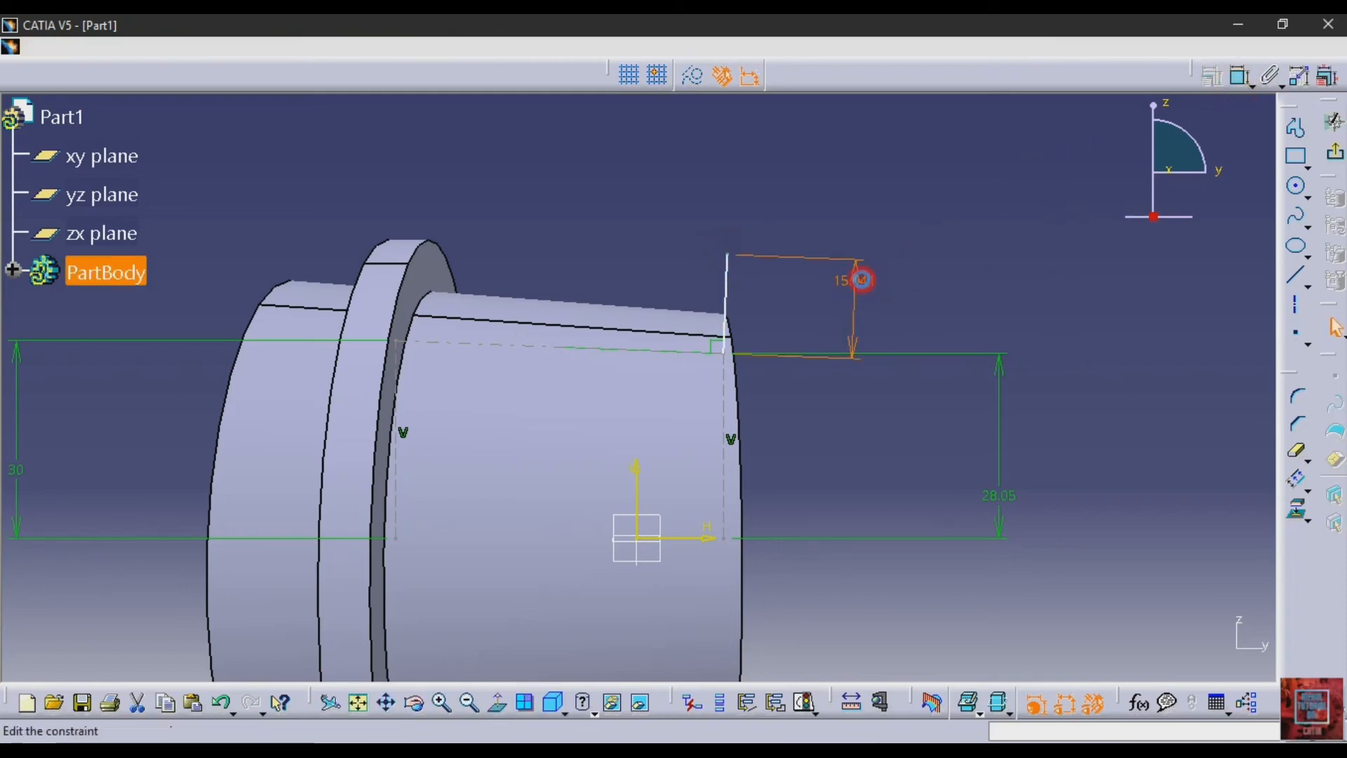
{"action": "double_click", "coordinate": [862, 279]}
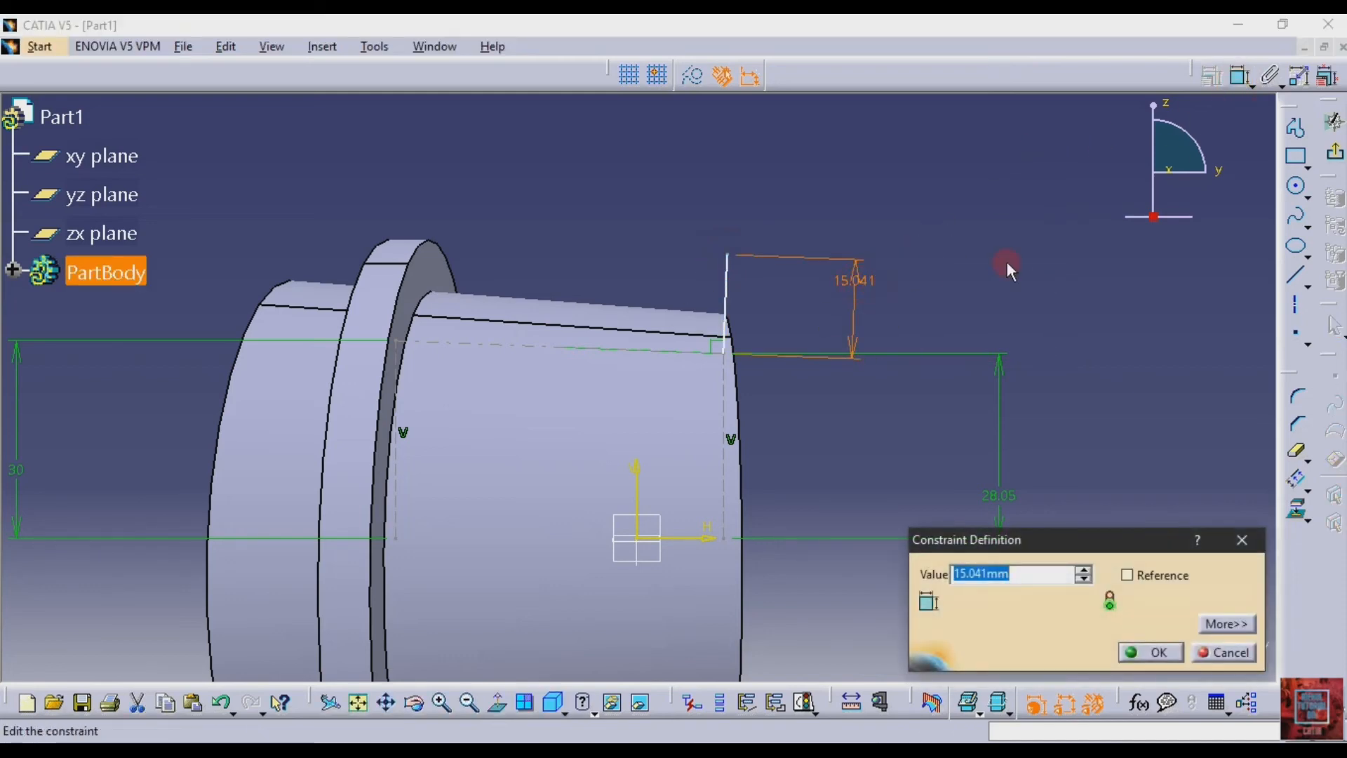
{"action": "type", "text": "2.25"}
{"action": "key", "text": "Return"}
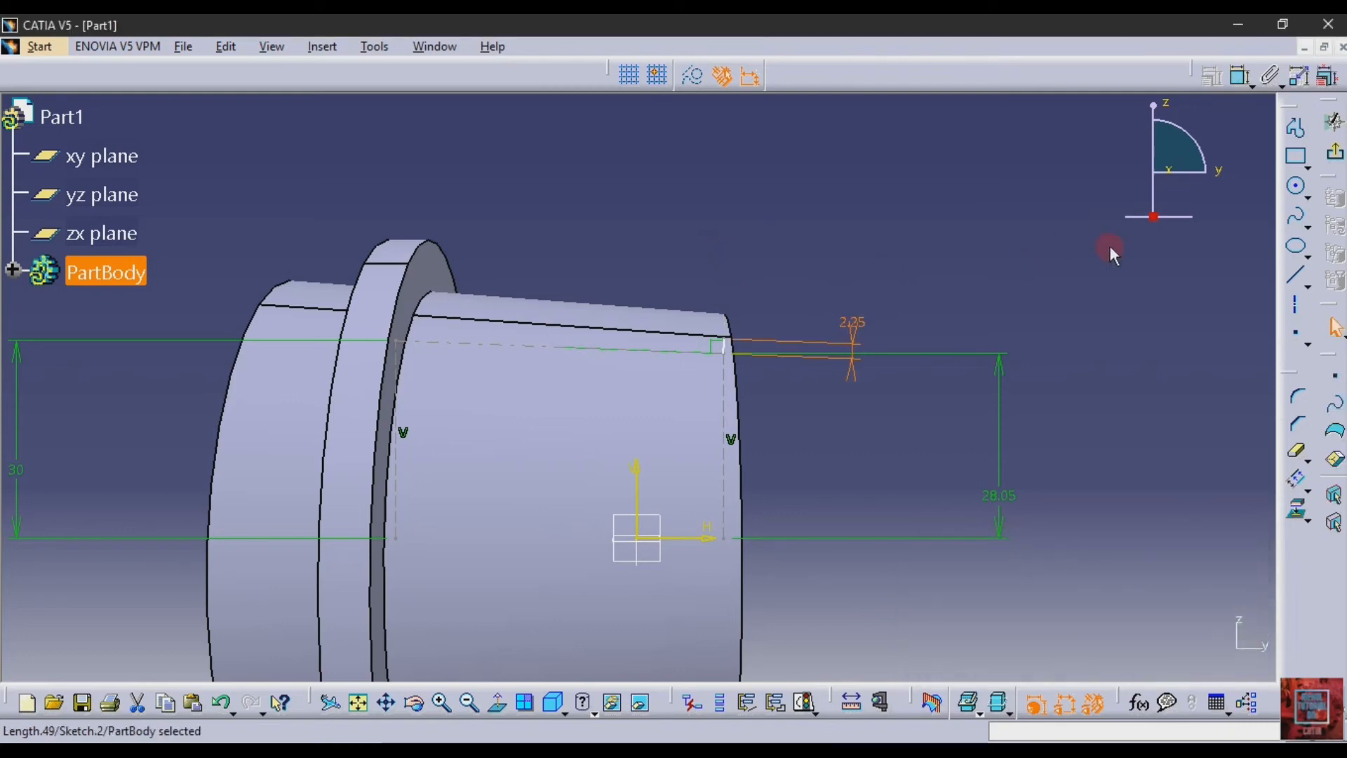
Step: Draw a line parallel to the short end line, up from the inclined line's recess end, and constrain its length to 4.2 mm
{"action": "left_click", "coordinate": [1299, 276]}
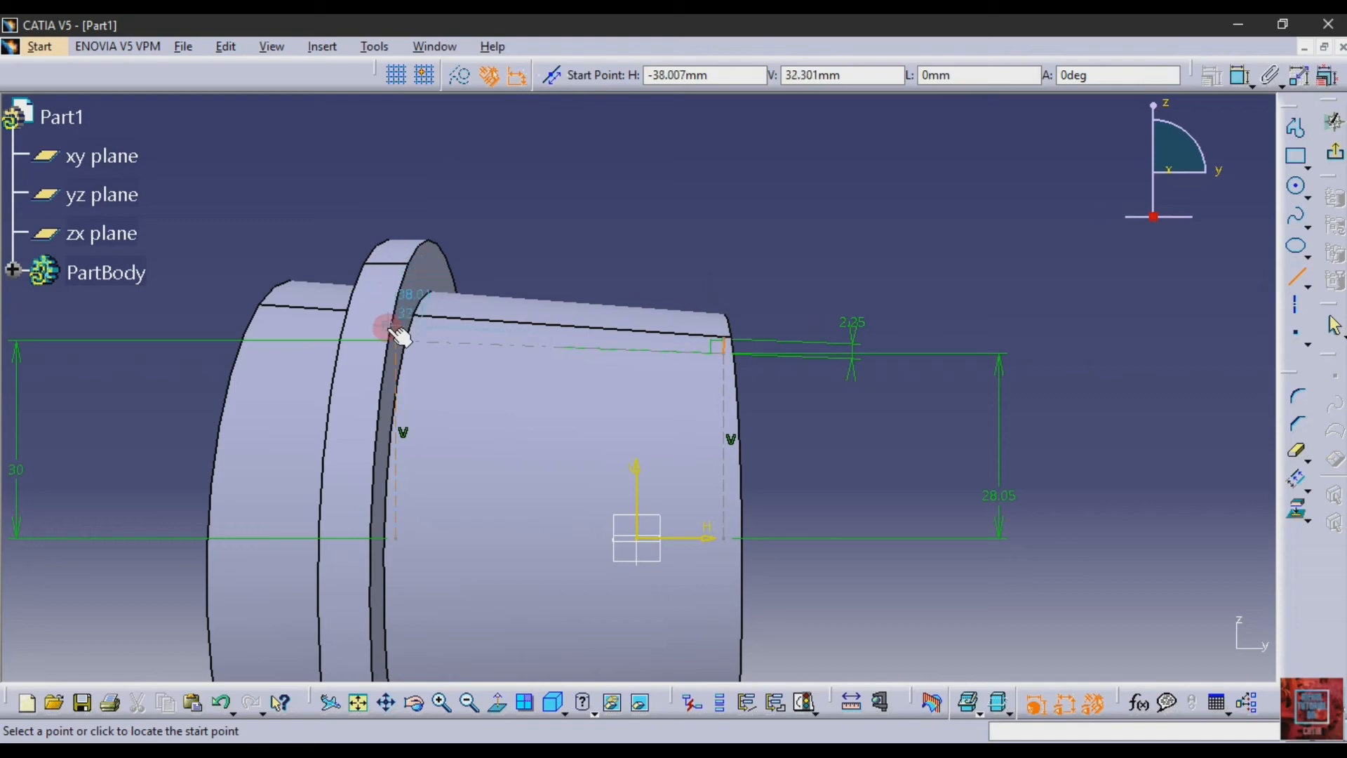
{"action": "left_click", "coordinate": [402, 175]}
{"action": "left_click", "coordinate": [1211, 75]}
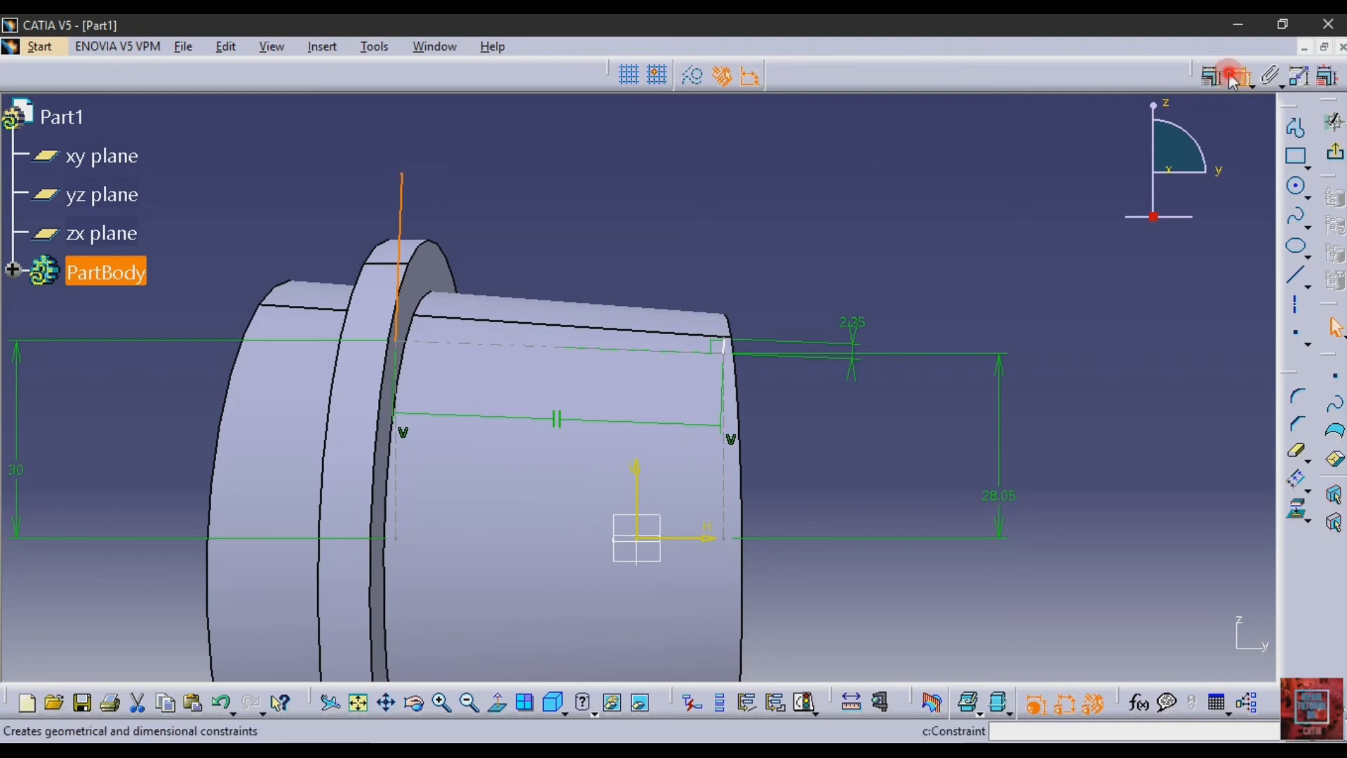
{"action": "left_click", "coordinate": [625, 173]}
{"action": "double_click", "coordinate": [634, 173]}
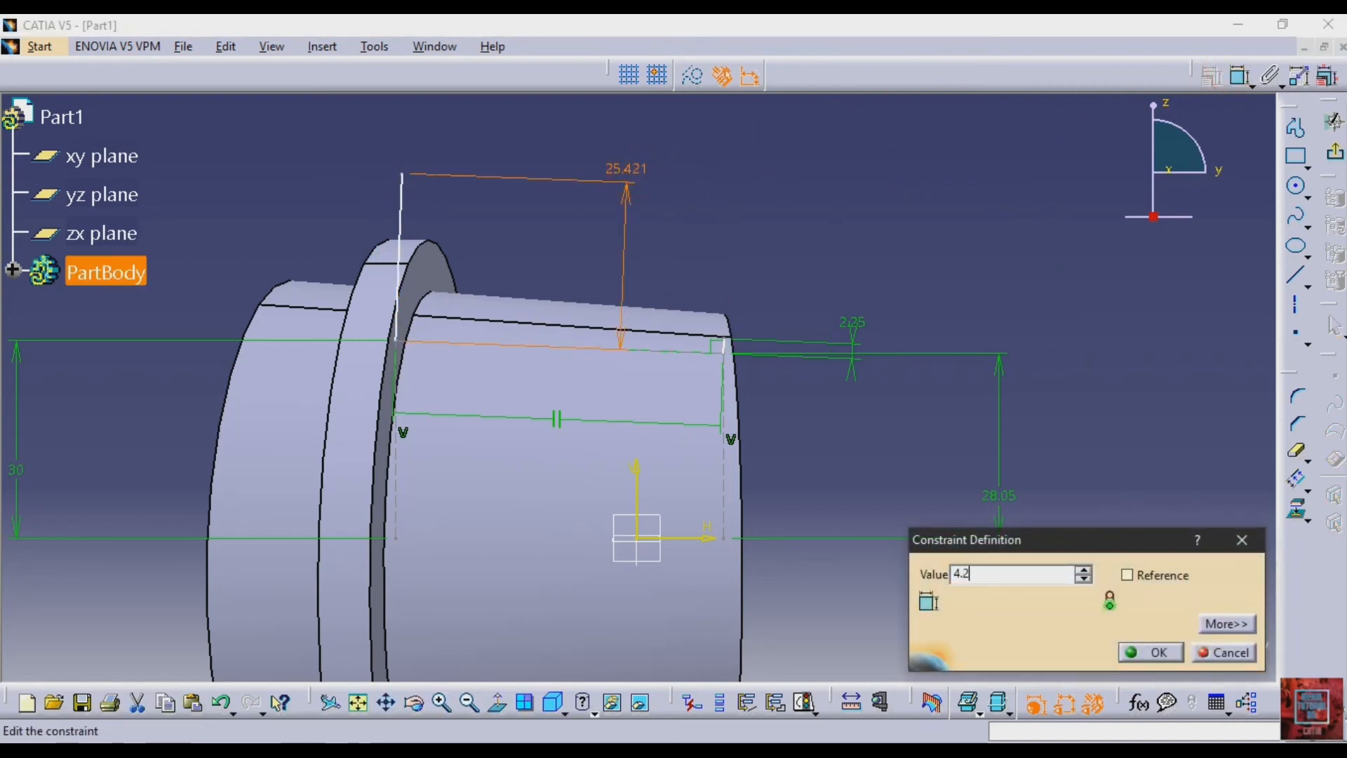
{"action": "key", "text": "Return"}
{"action": "left_click", "coordinate": [775, 210]}
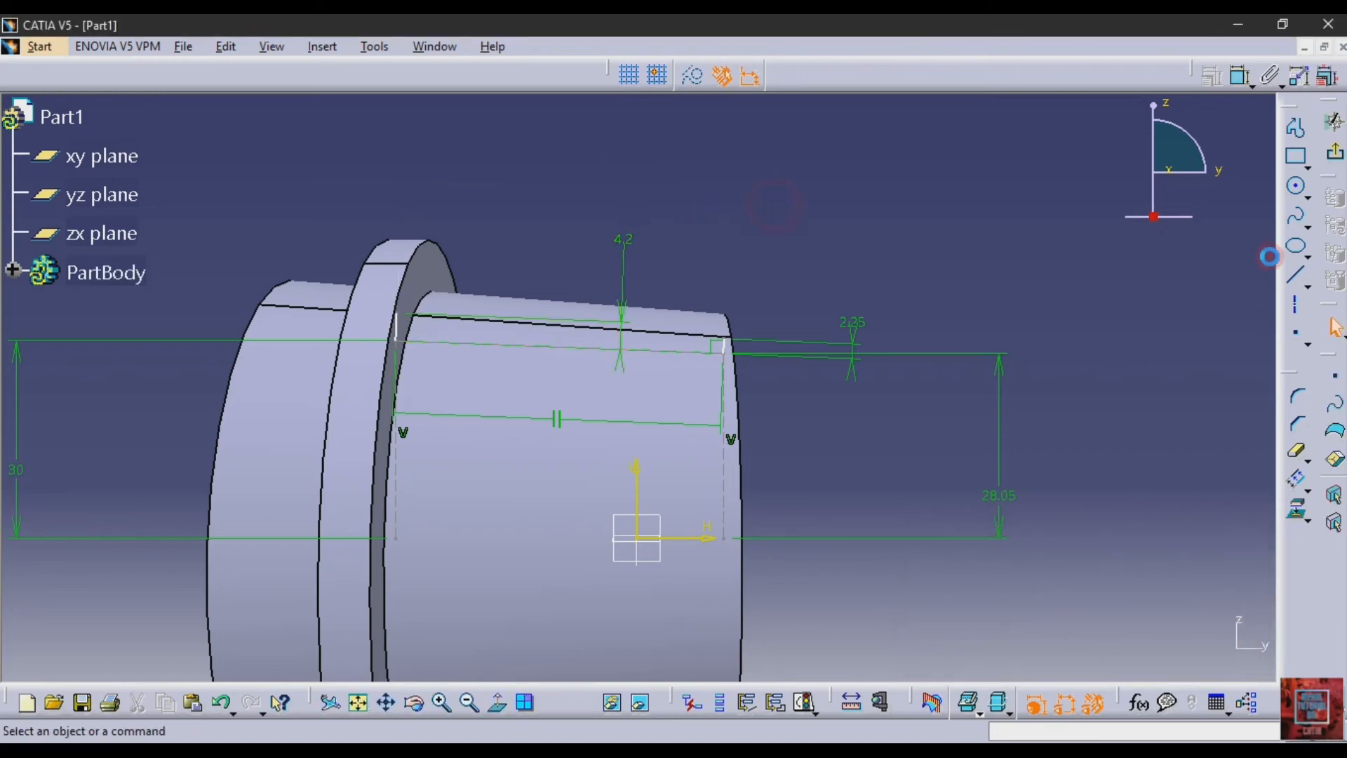
Step: Join the upper ends of the 4.2 mm and 2.25 mm perpendicular lines with a sloped line
{"action": "left_click", "coordinate": [1294, 303]}
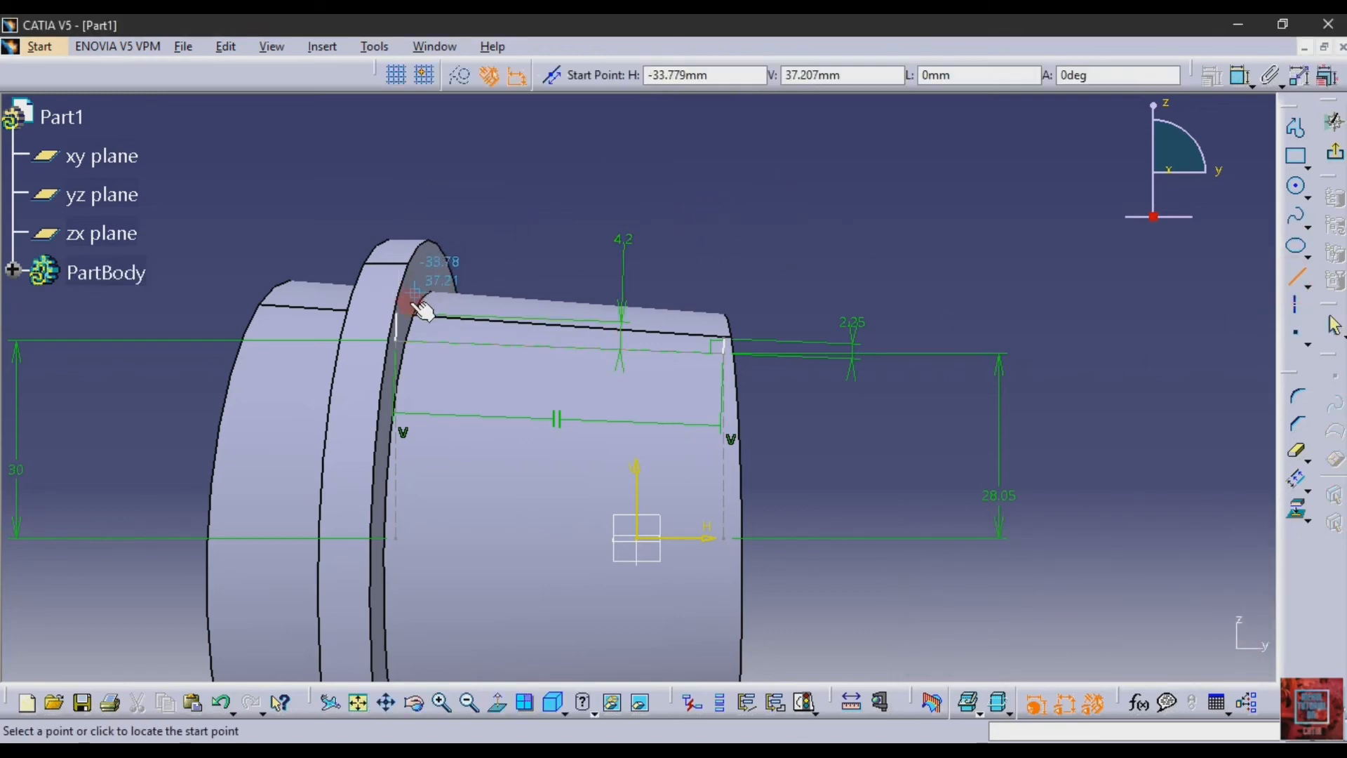
{"action": "left_click", "coordinate": [397, 316]}
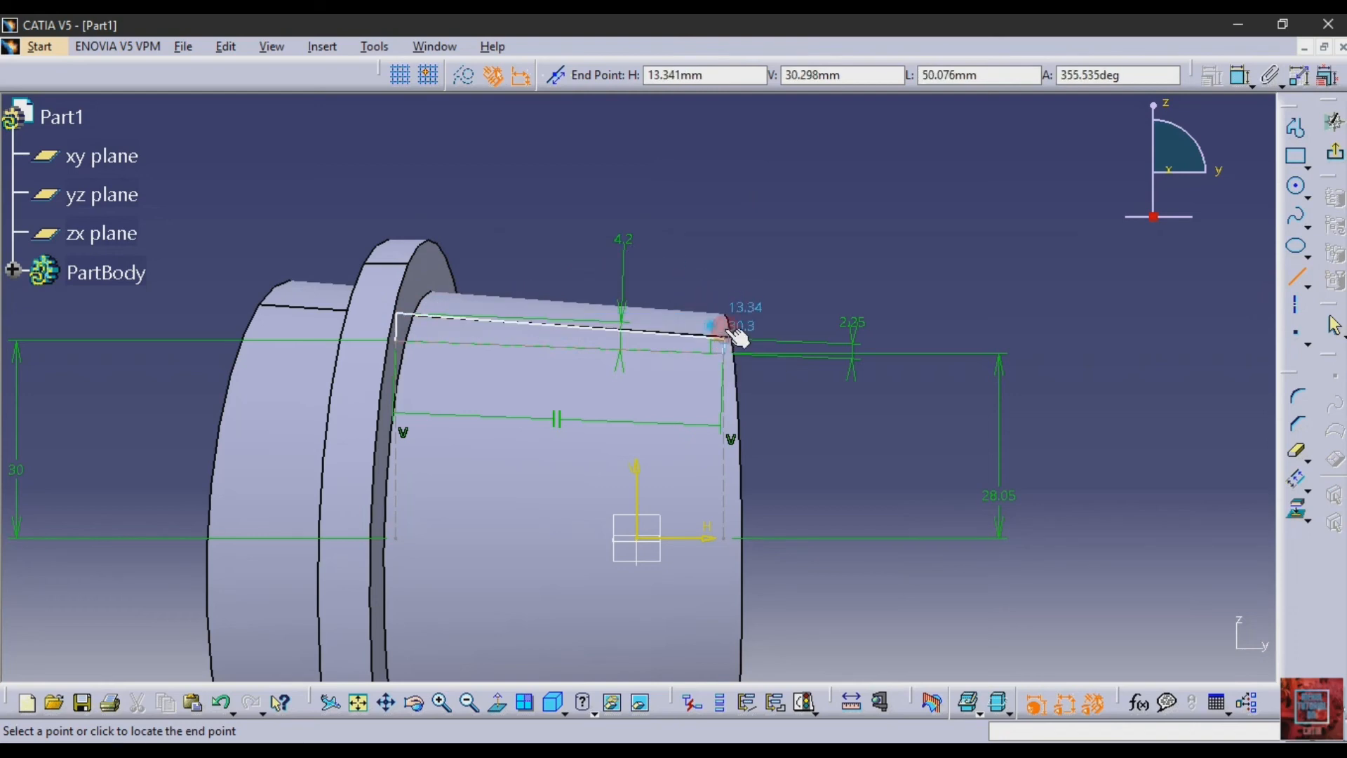
{"action": "left_click", "coordinate": [727, 349]}
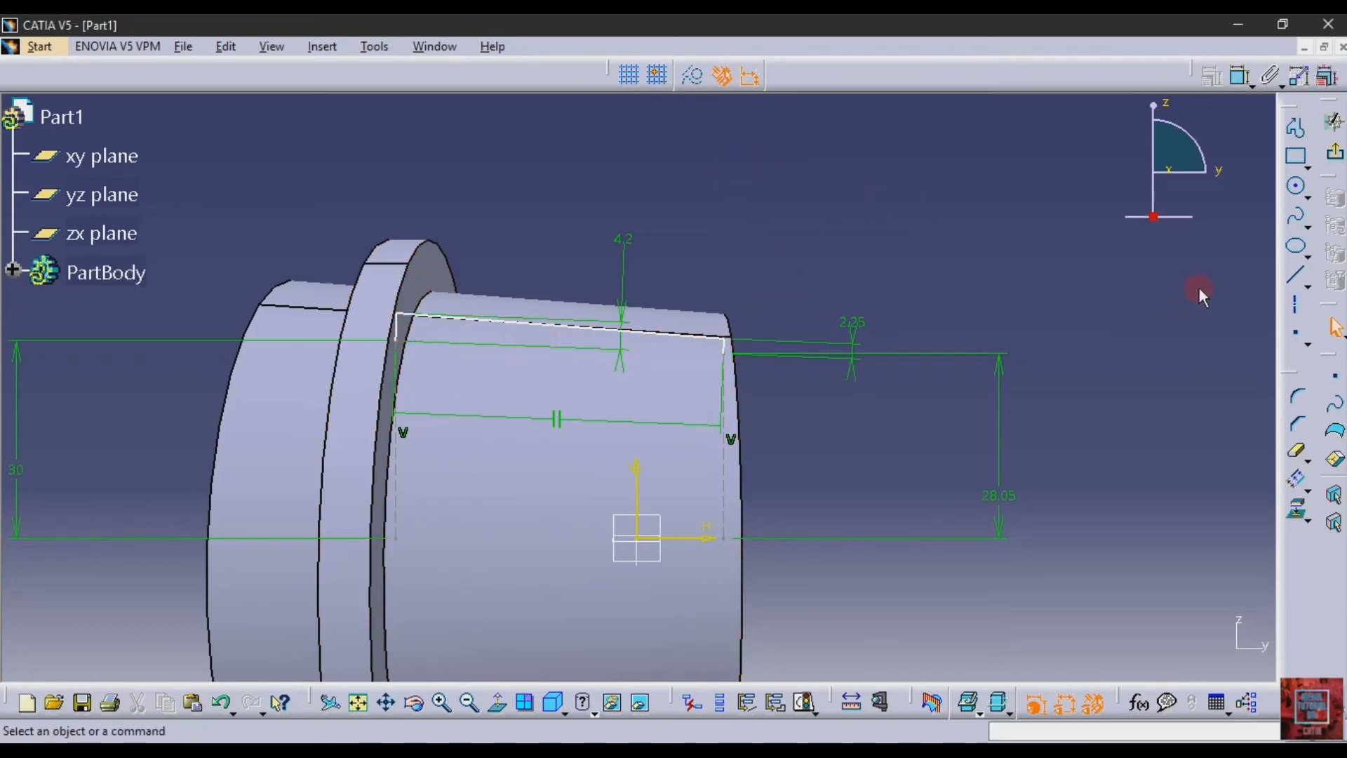
Step: Close the tapered profile with a standard line along the inclined construction line and exit the sketch
{"action": "left_click", "coordinate": [1295, 277]}
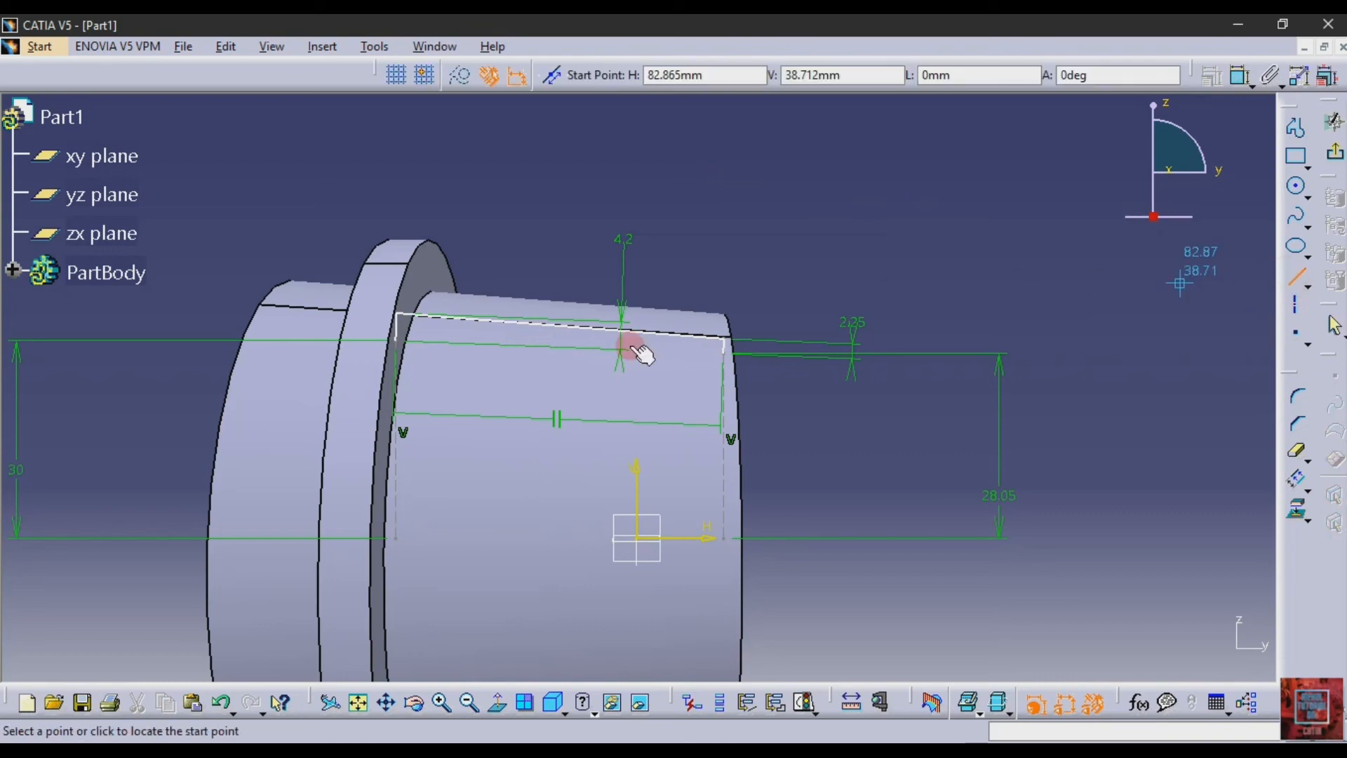
{"action": "left_click", "coordinate": [396, 342]}
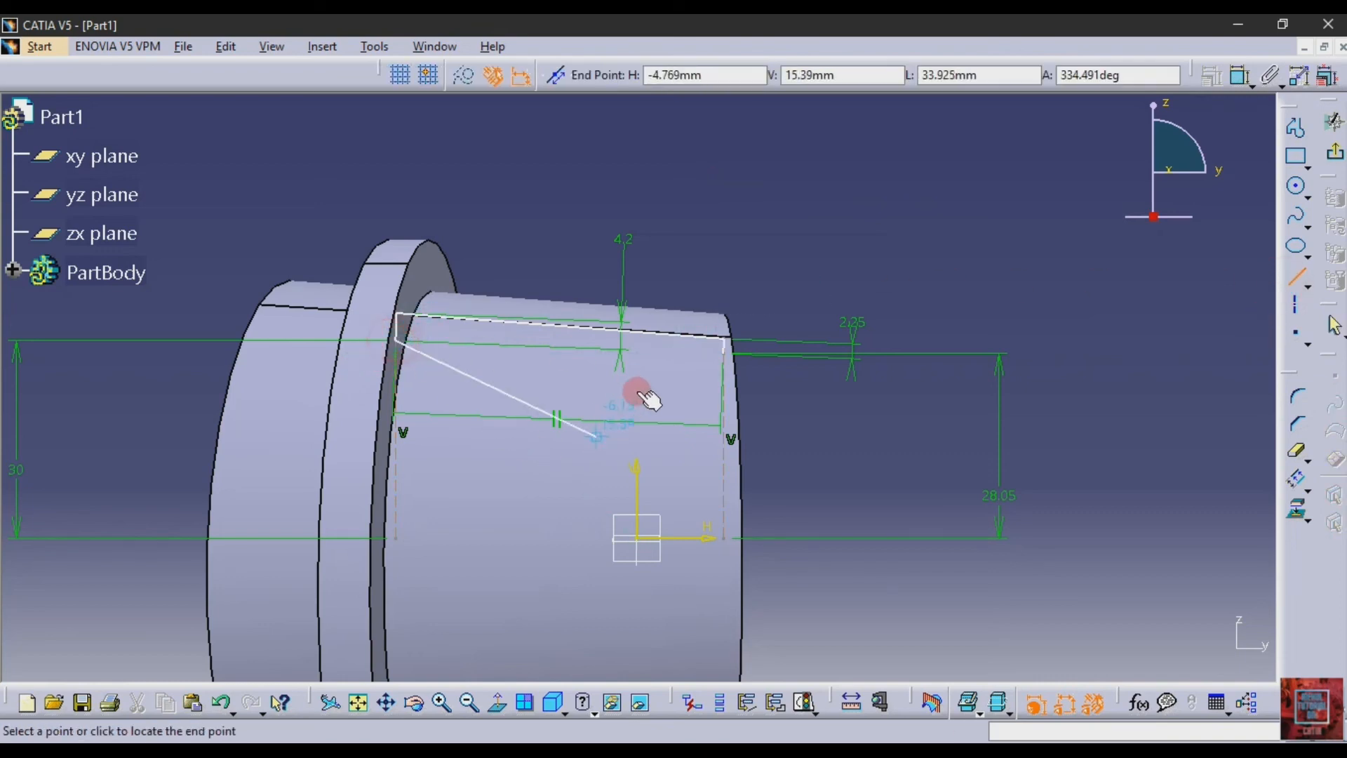
{"action": "left_click", "coordinate": [725, 356]}
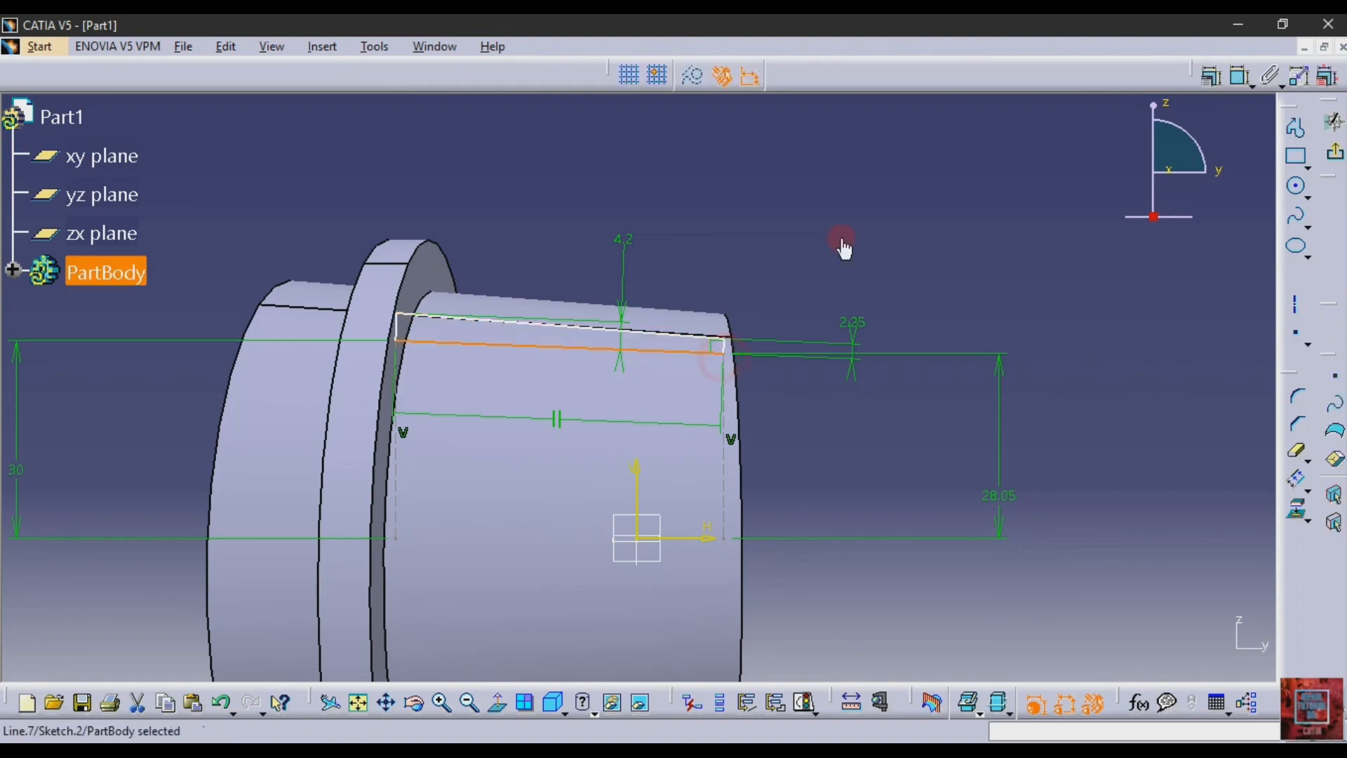
{"action": "left_click", "coordinate": [1326, 167]}
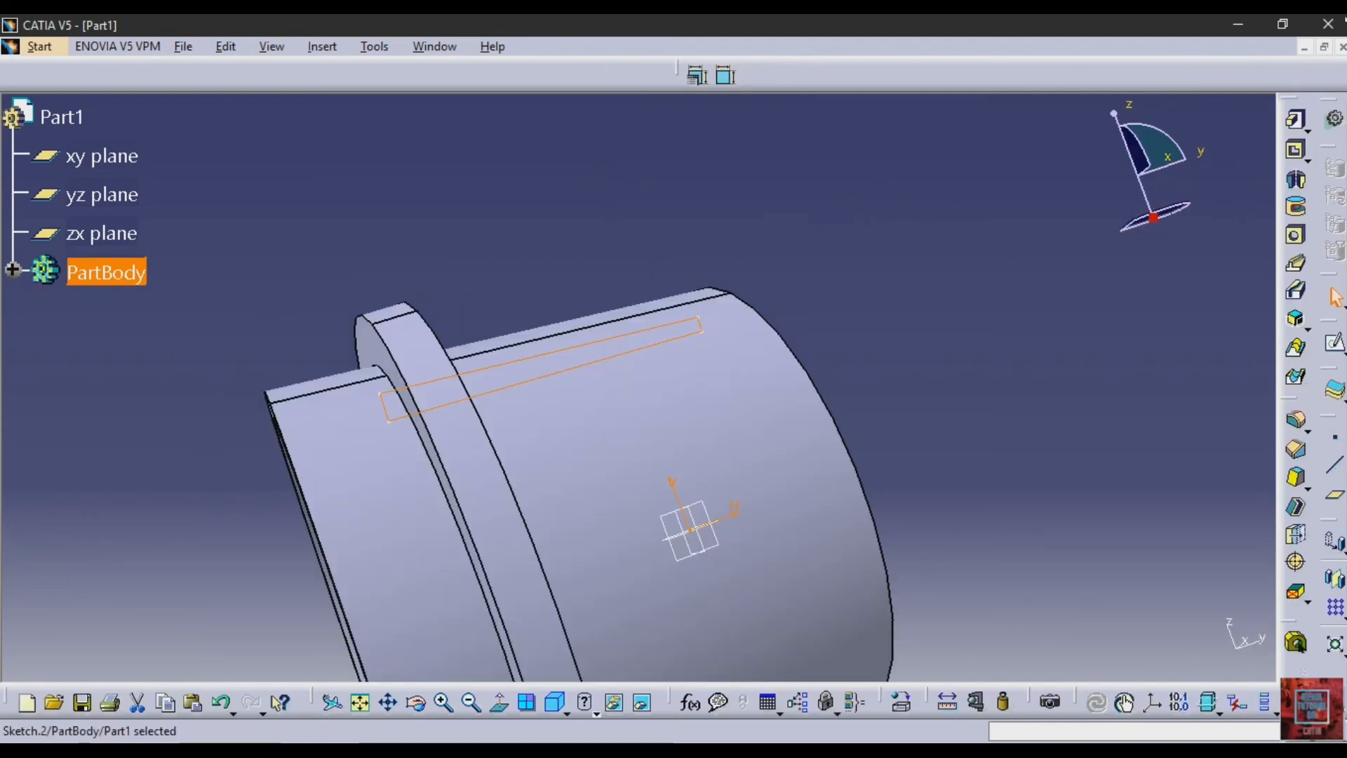
{"action": "left_click", "coordinate": [1296, 207]}
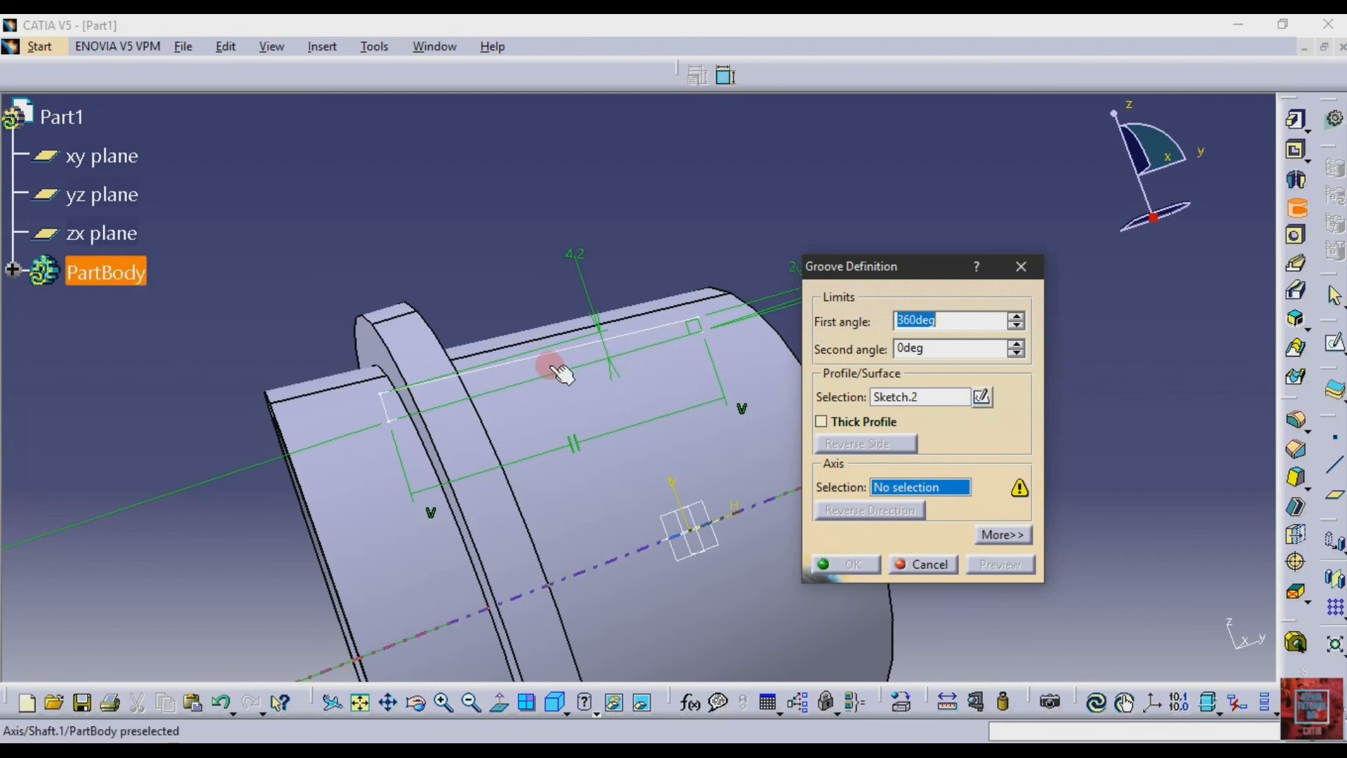
{"action": "left_click", "coordinate": [541, 385]}
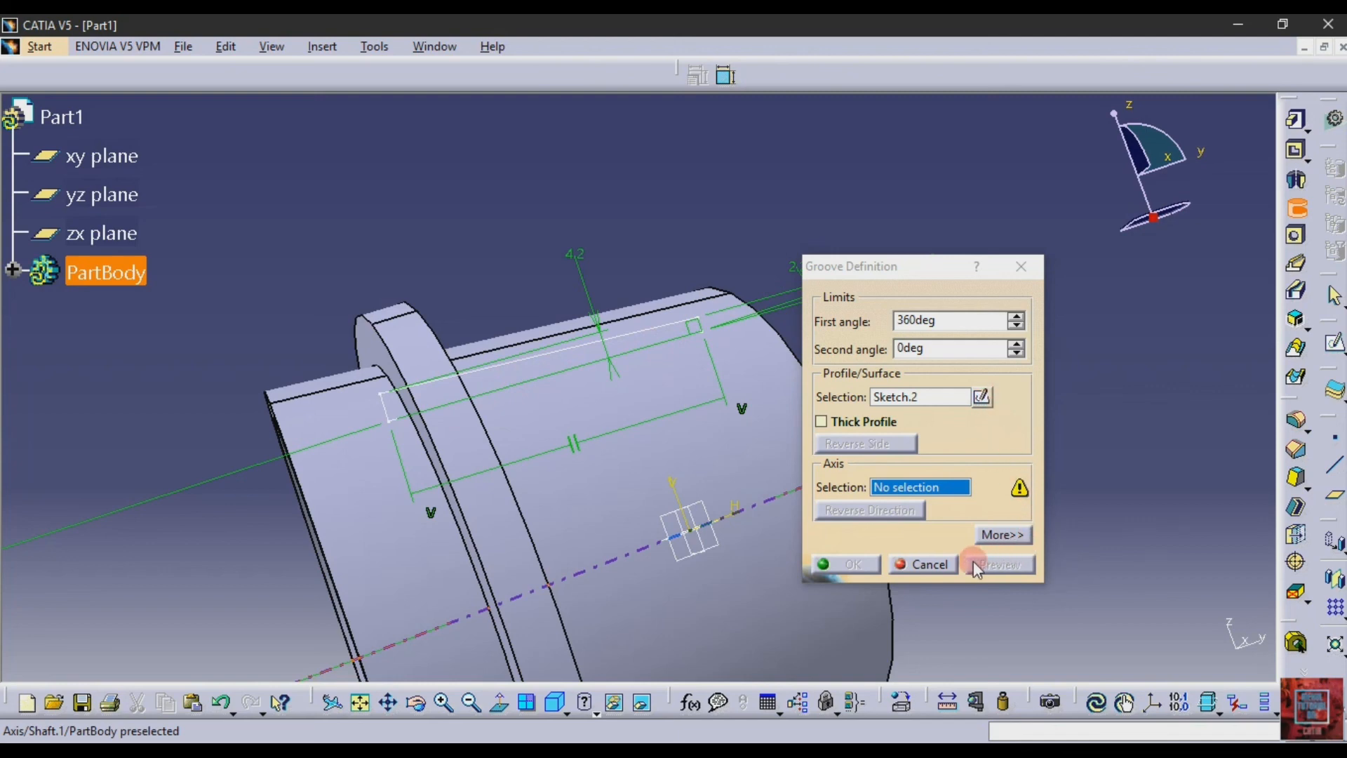
{"action": "left_click", "coordinate": [929, 563]}
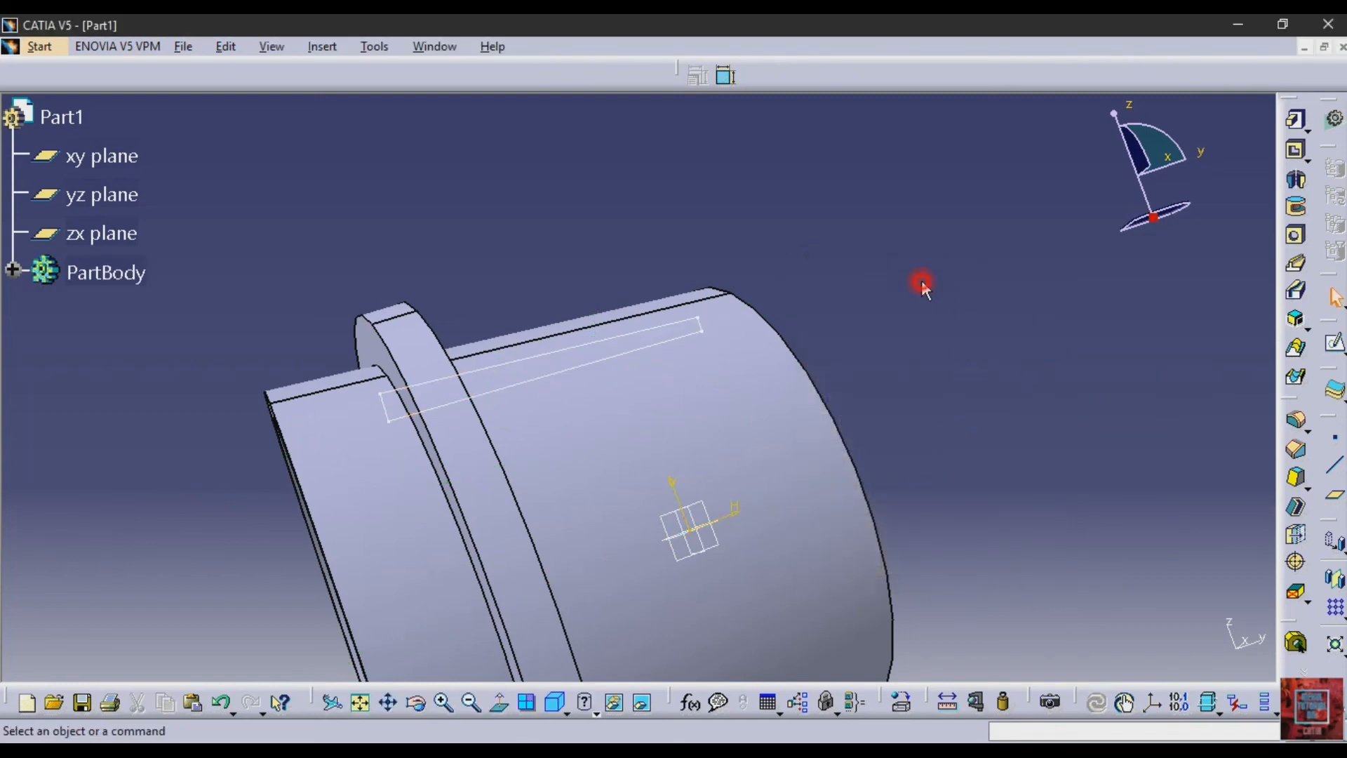
Step: Cut the tapered hole with a 360-degree Groove of the closed profile, using its long lower edge as the axis
{"action": "left_click", "coordinate": [1296, 206]}
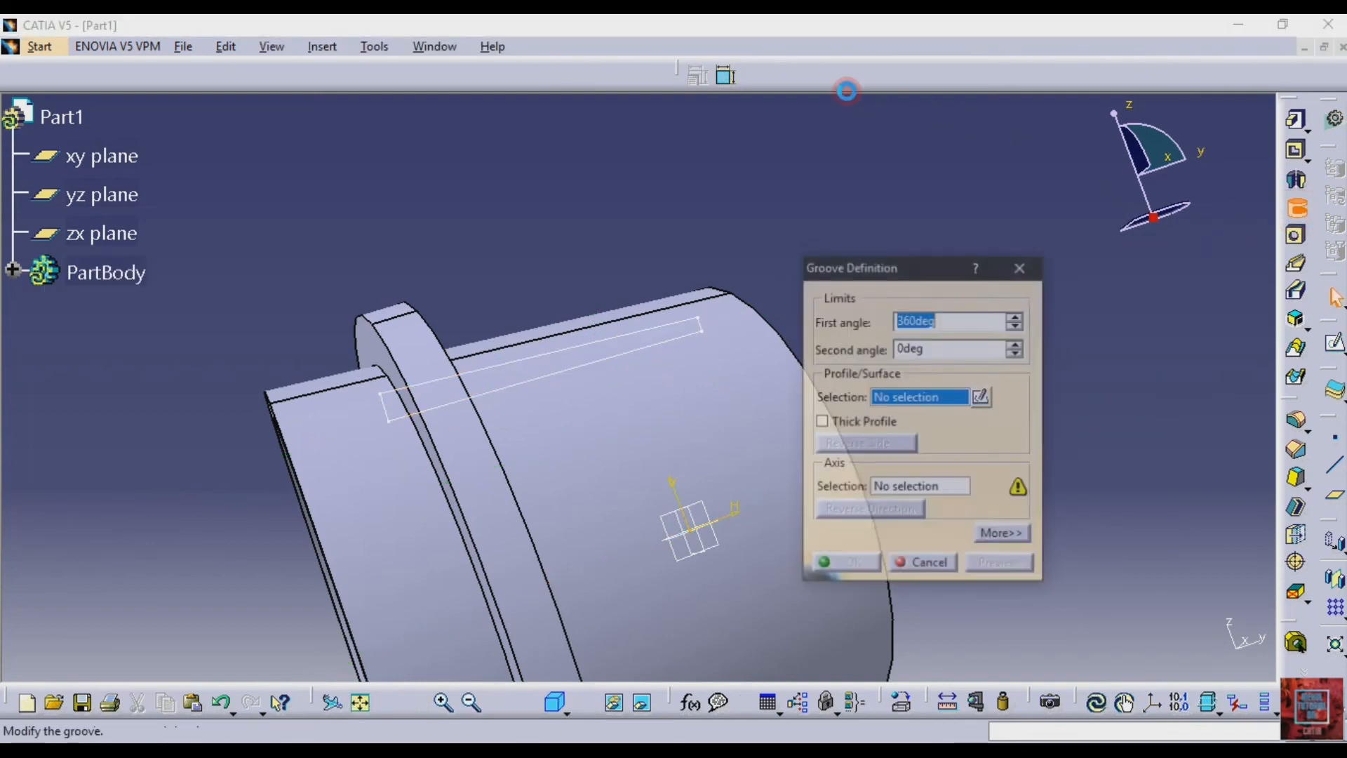
{"action": "left_click", "coordinate": [530, 394]}
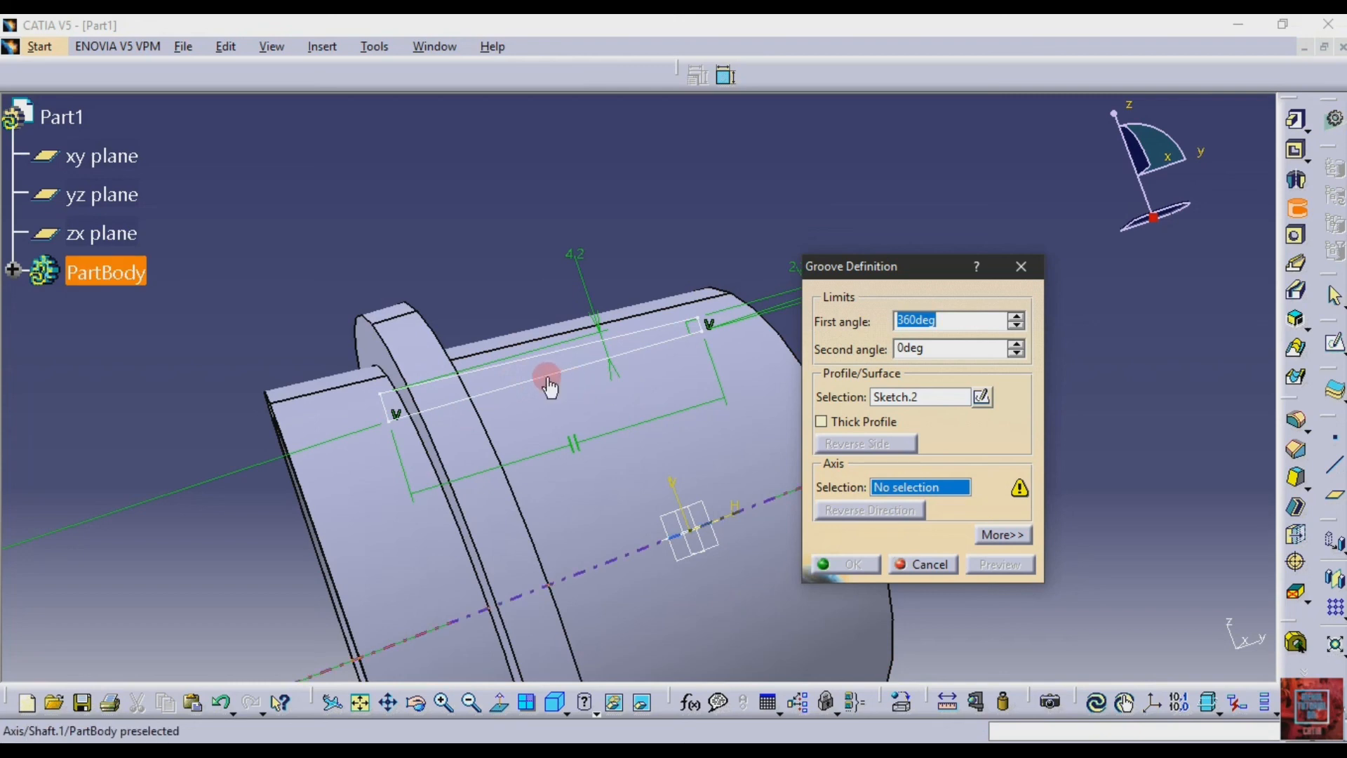
{"action": "left_click", "coordinate": [542, 376]}
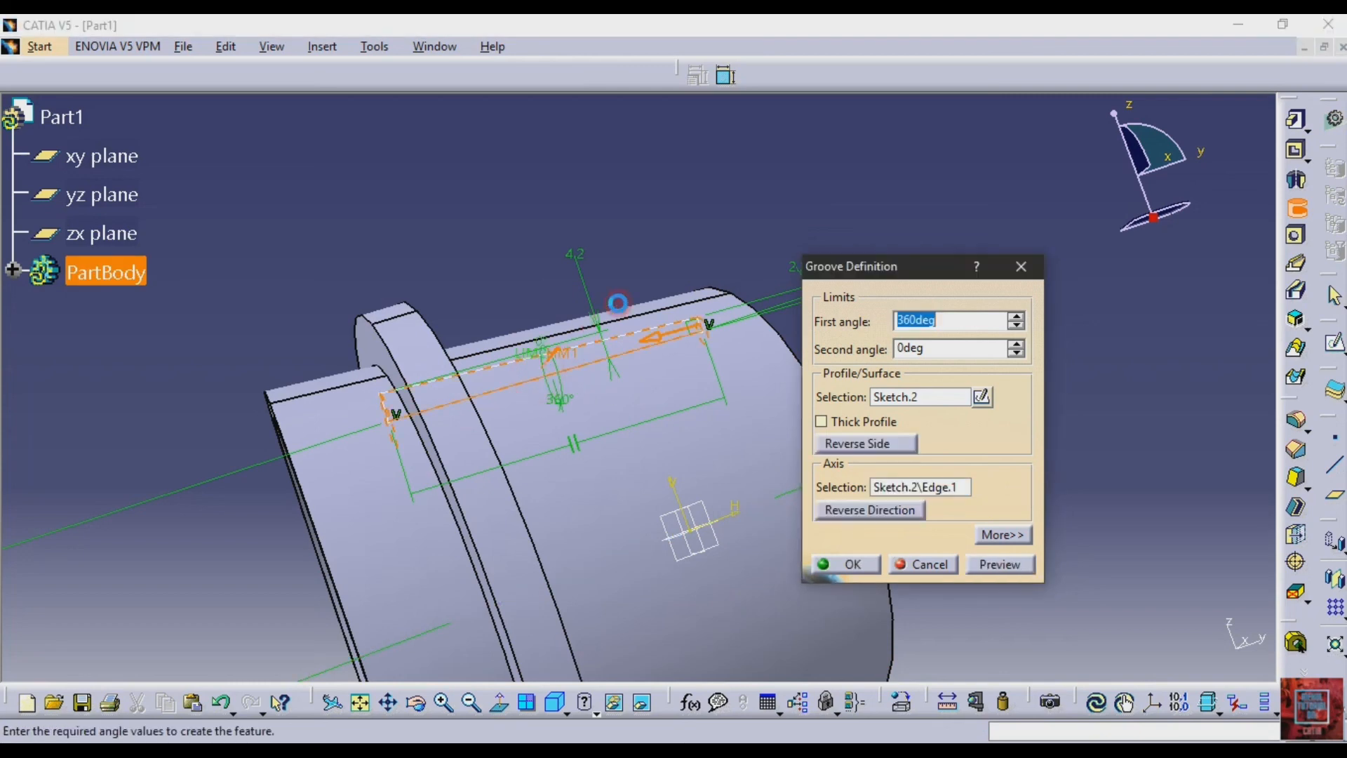
{"action": "left_click", "coordinate": [916, 398]}
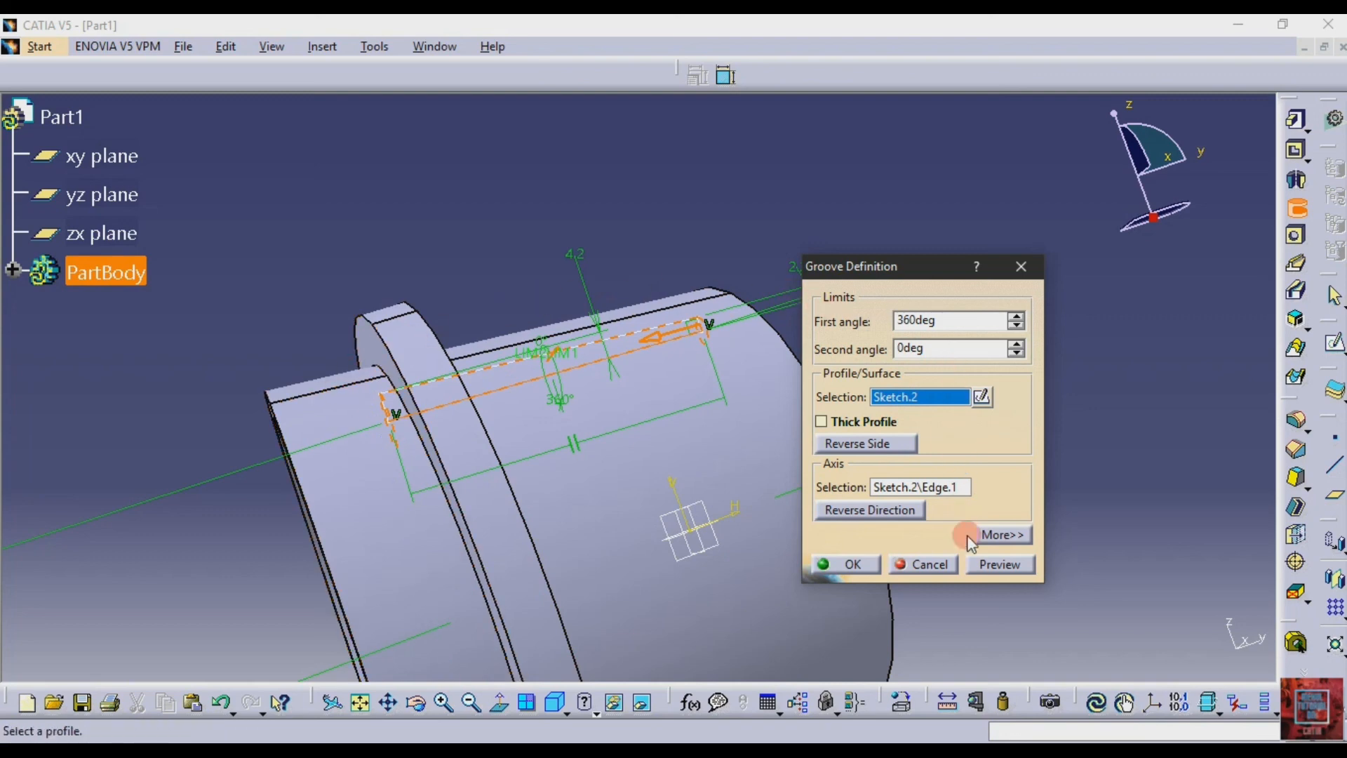
{"action": "left_click", "coordinate": [1015, 570]}
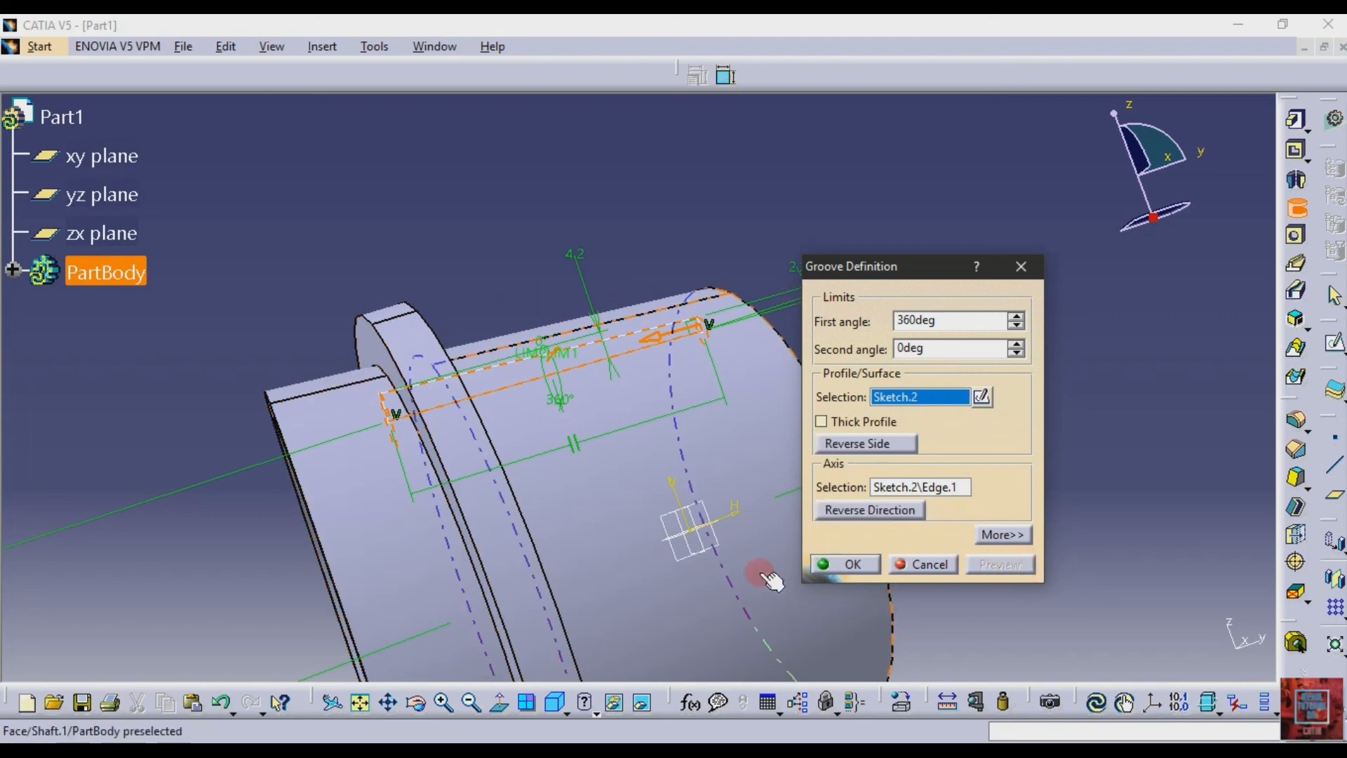
{"action": "left_click", "coordinate": [822, 563]}
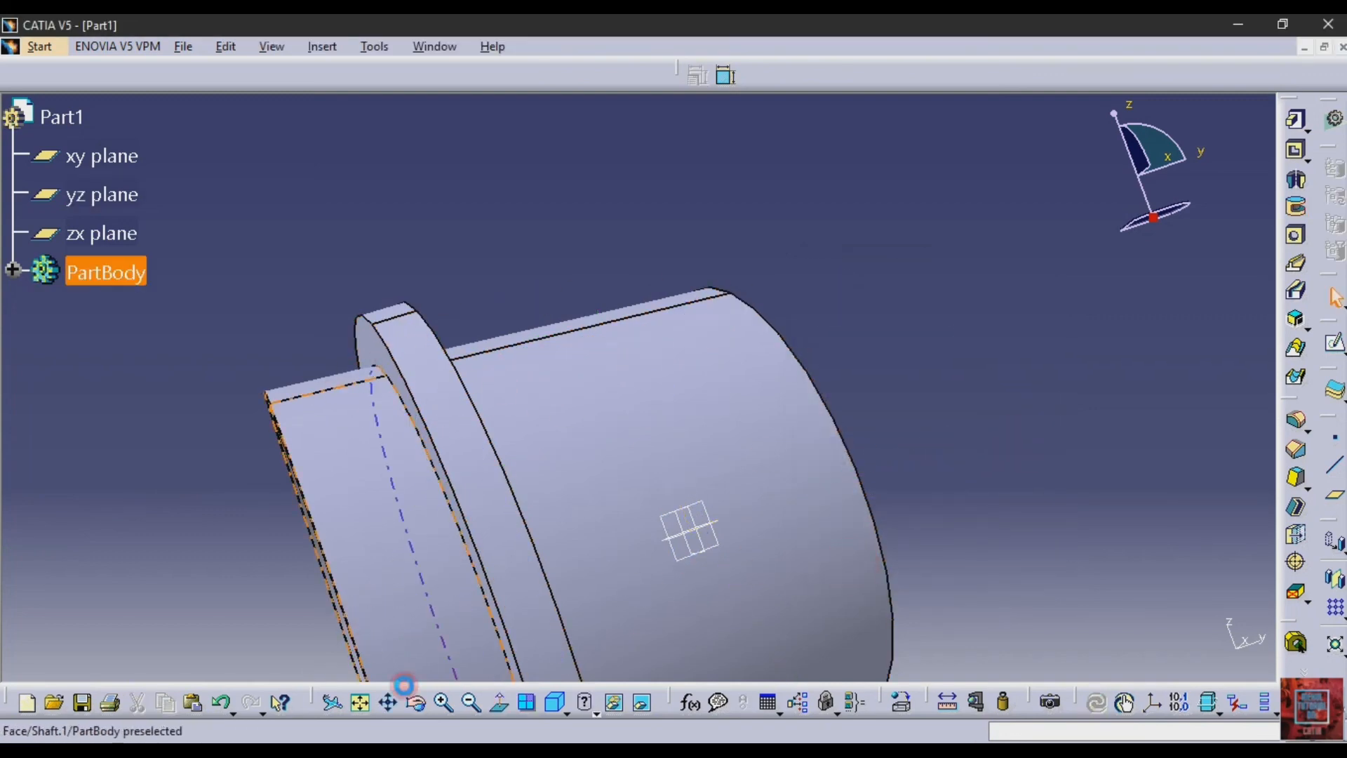
Step: Start a circular pattern for the tapered hole in the recessed face of the flange end
{"action": "left_click", "coordinate": [417, 704]}
{"action": "left_click_drag", "start_coordinate": [35, 570], "coordinate": [382, 391]}
{"action": "left_click", "coordinate": [416, 703]}
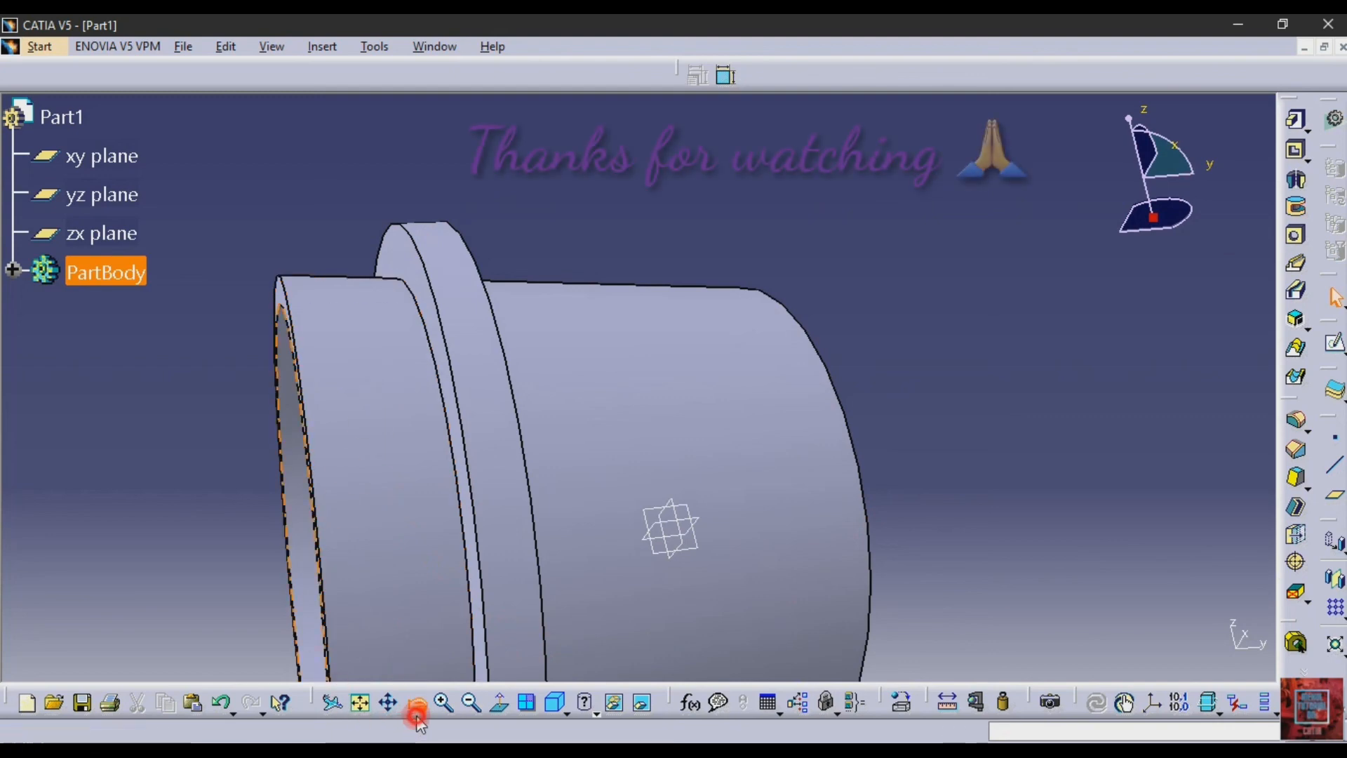
{"action": "left_click_drag", "start_coordinate": [136, 503], "coordinate": [597, 456]}
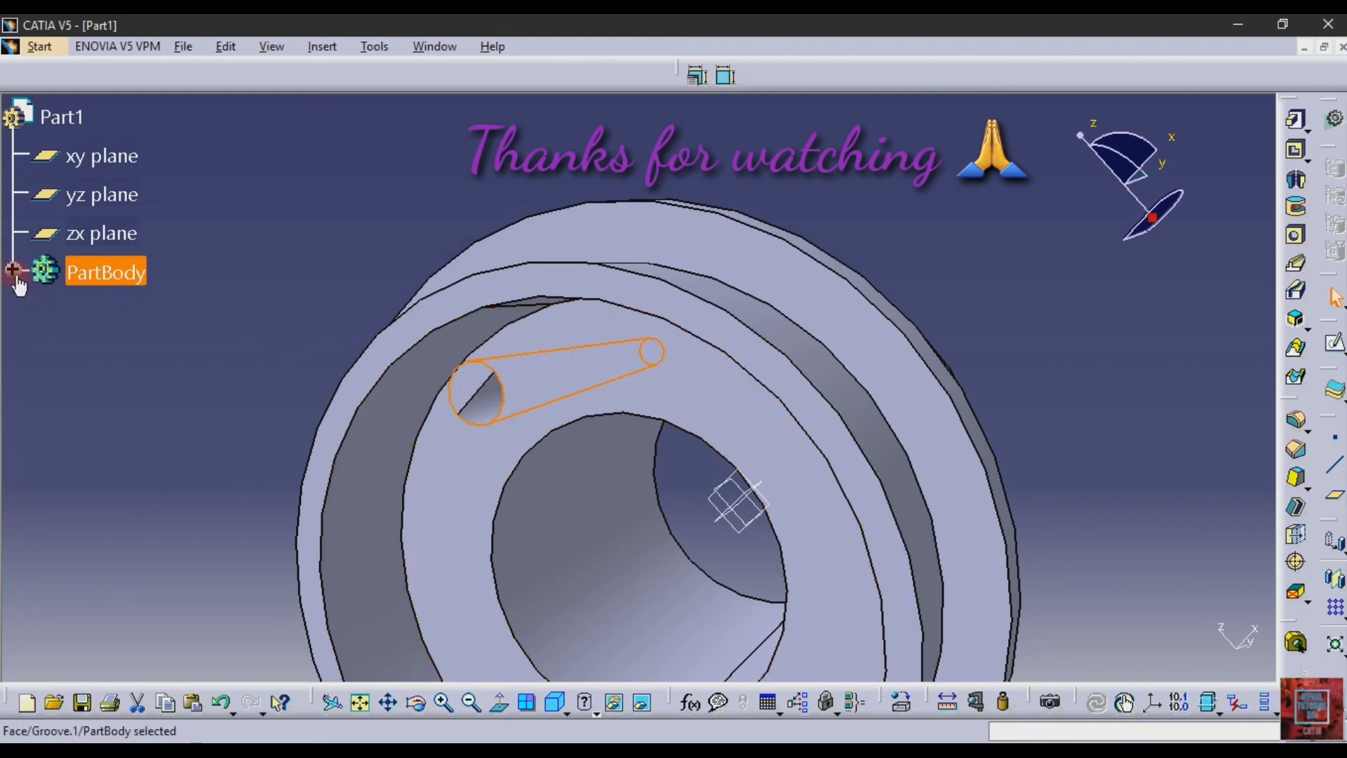
{"action": "left_click", "coordinate": [366, 316]}
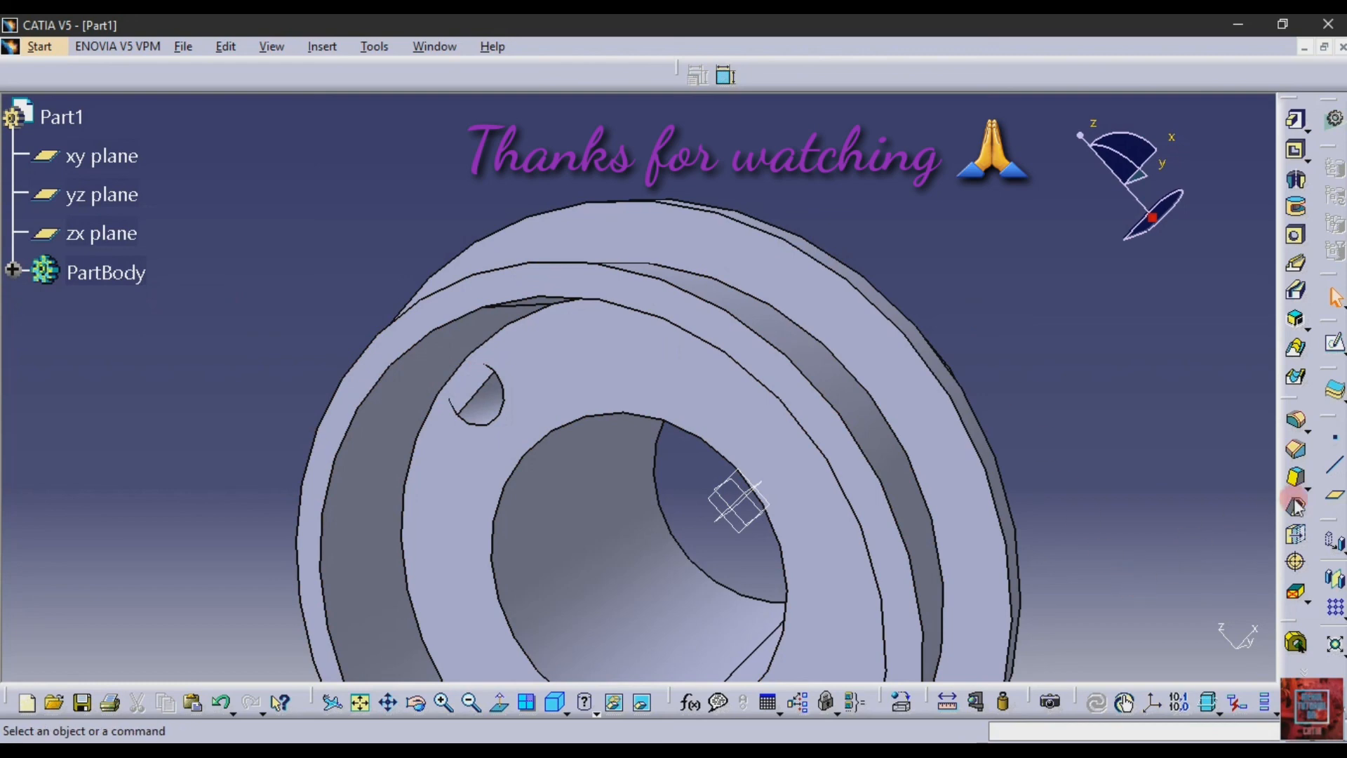
{"action": "left_click", "coordinate": [1341, 614]}
{"action": "left_click", "coordinate": [1305, 632]}
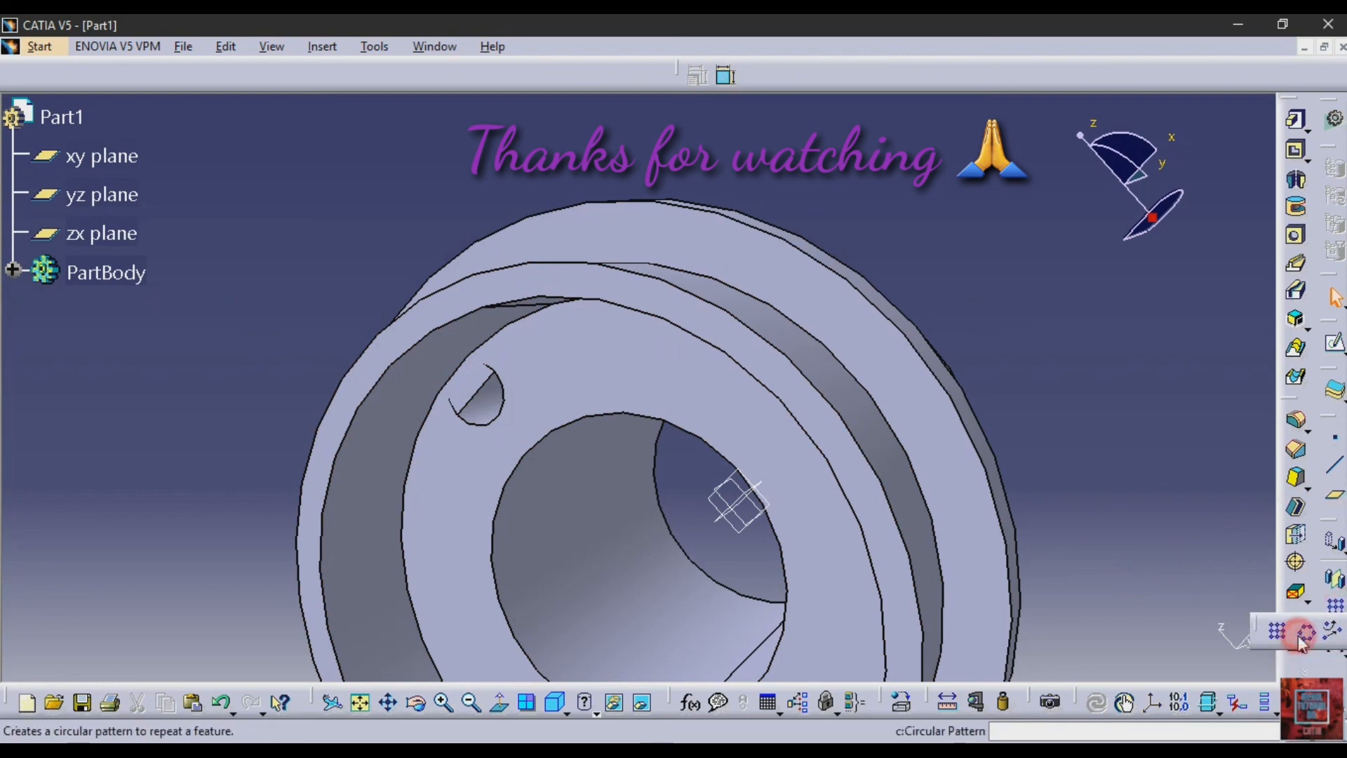